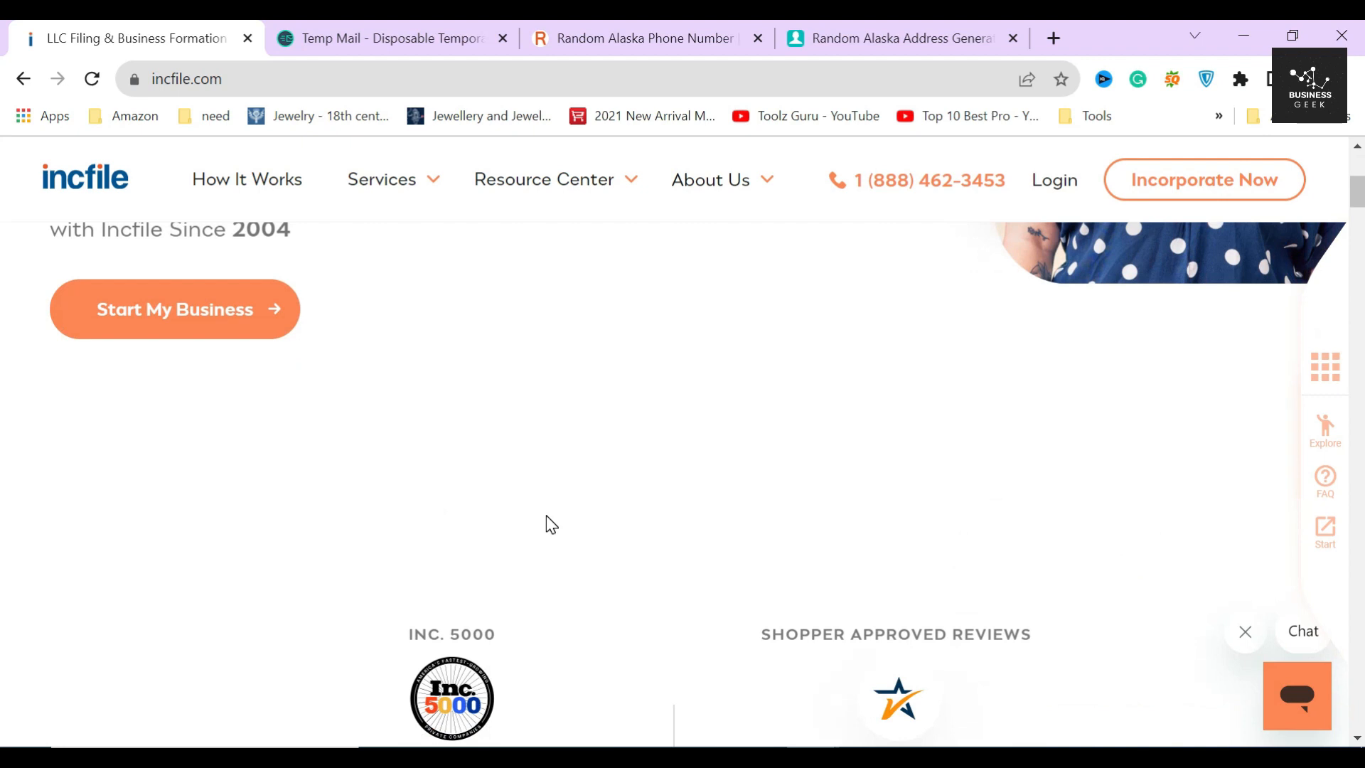
{"action": "scroll", "coordinate": [553, 517], "scroll_direction": "down", "scroll_amount": 10}
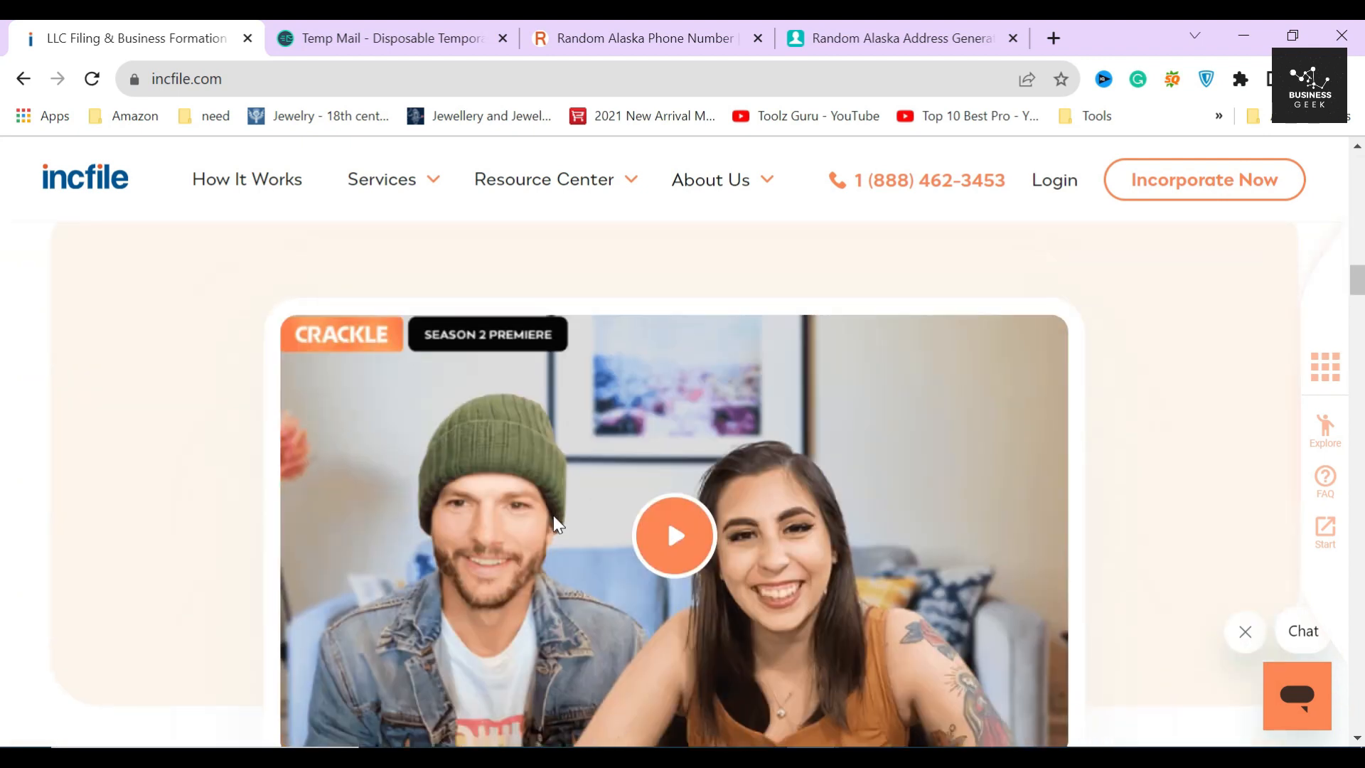
- Review the $0 Business Formation offer on the Incfile homepage
{"action": "left_click_drag", "start_coordinate": [360, 450], "coordinate": [866, 512]}
{"action": "left_click", "coordinate": [497, 476]}
{"action": "left_click_drag", "start_coordinate": [365, 451], "coordinate": [436, 452]}
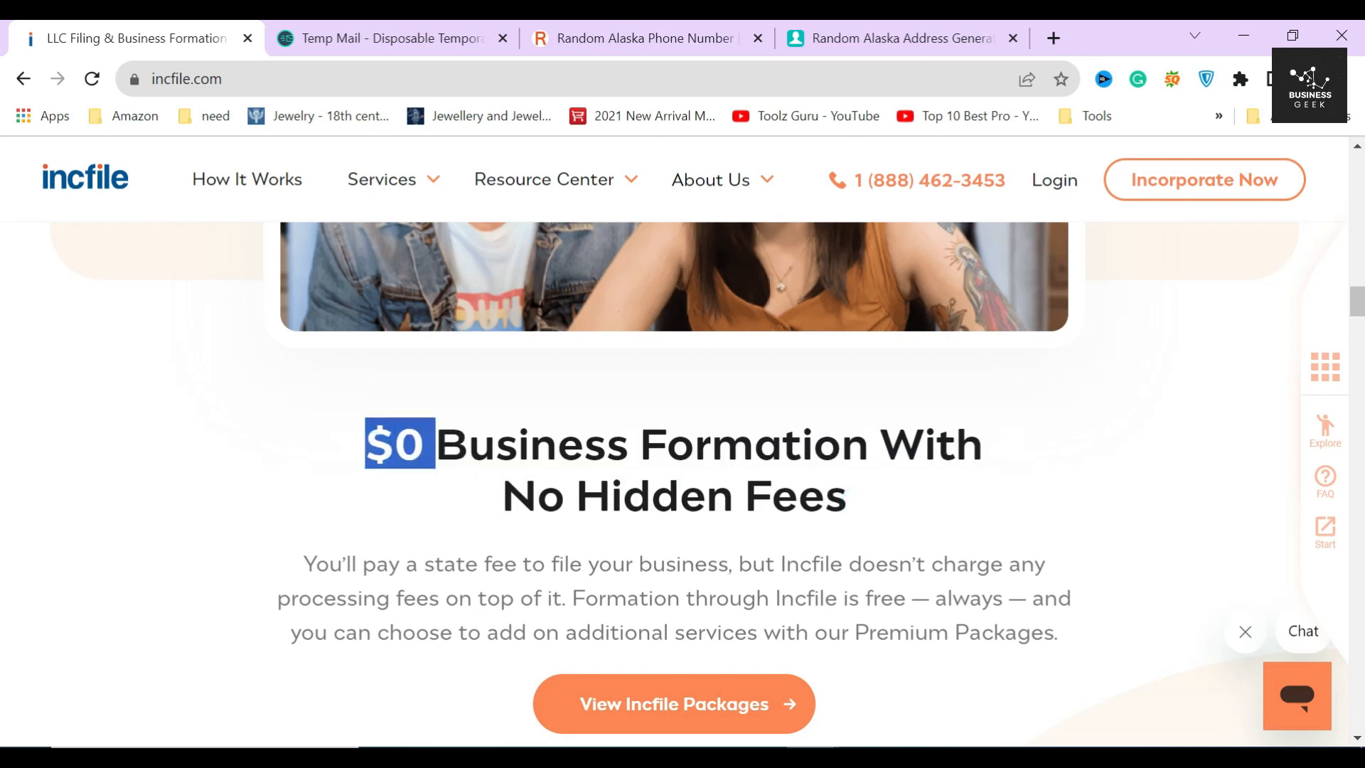
{"action": "left_click", "coordinate": [457, 498]}
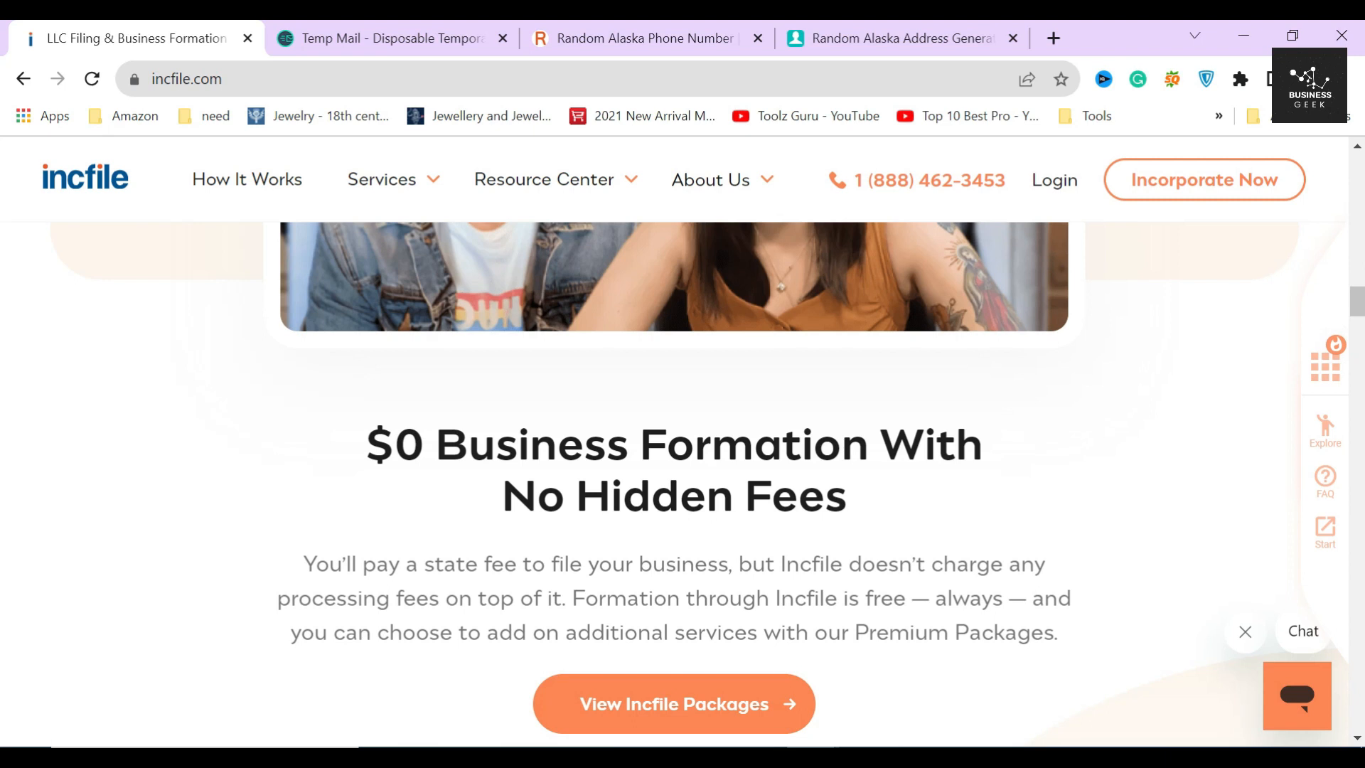
- Return to the top and bring up the Services mega-menu with Start a Business options
{"action": "scroll", "coordinate": [667, 272], "scroll_direction": "up", "scroll_amount": 10}
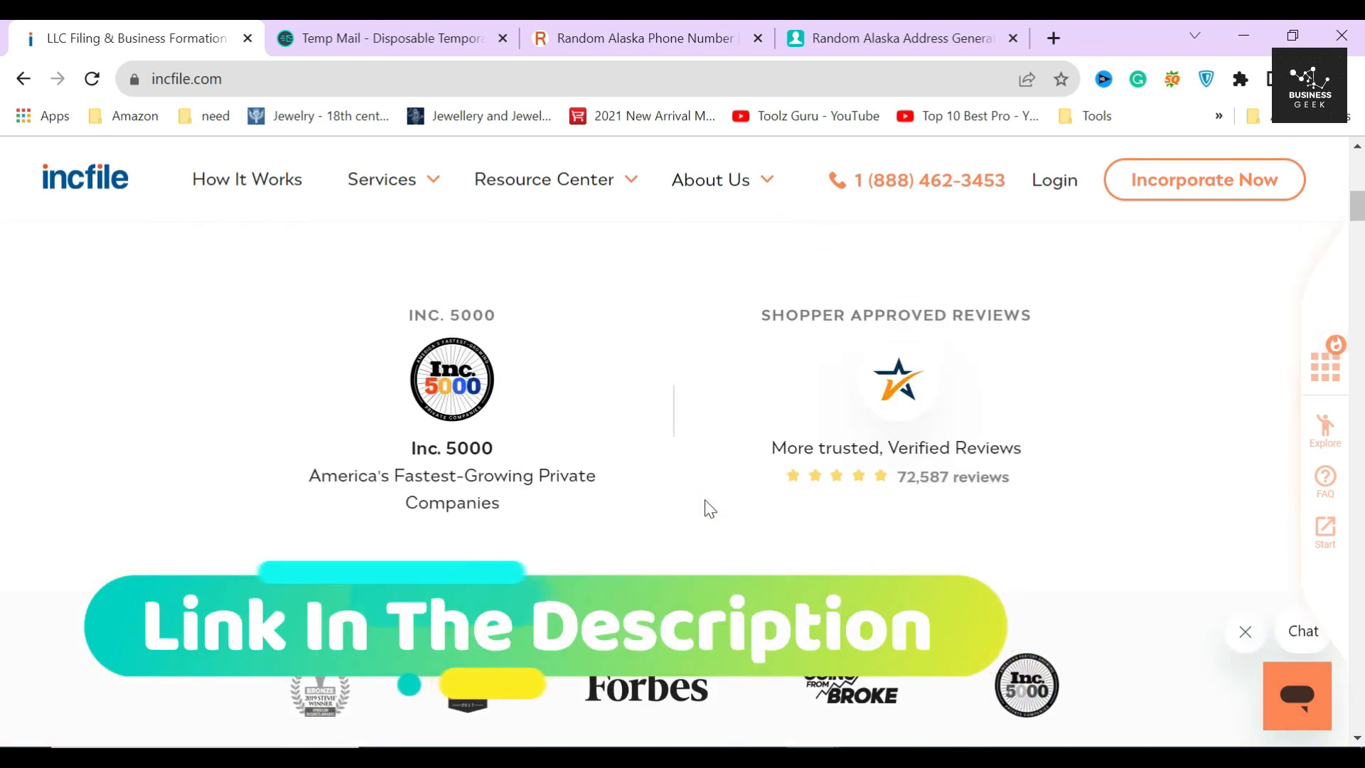
{"action": "scroll", "coordinate": [709, 509], "scroll_direction": "up", "scroll_amount": 5}
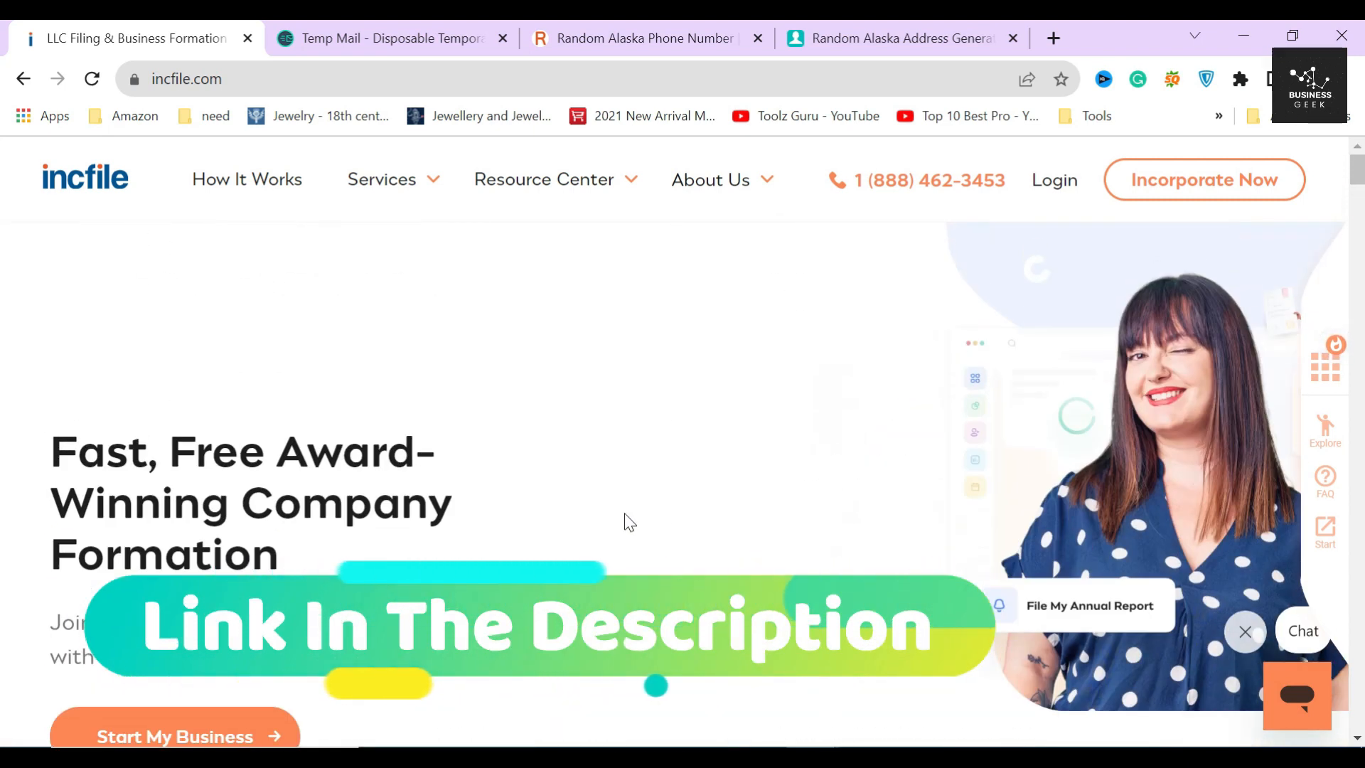
{"action": "mouse_move", "coordinate": [388, 188]}
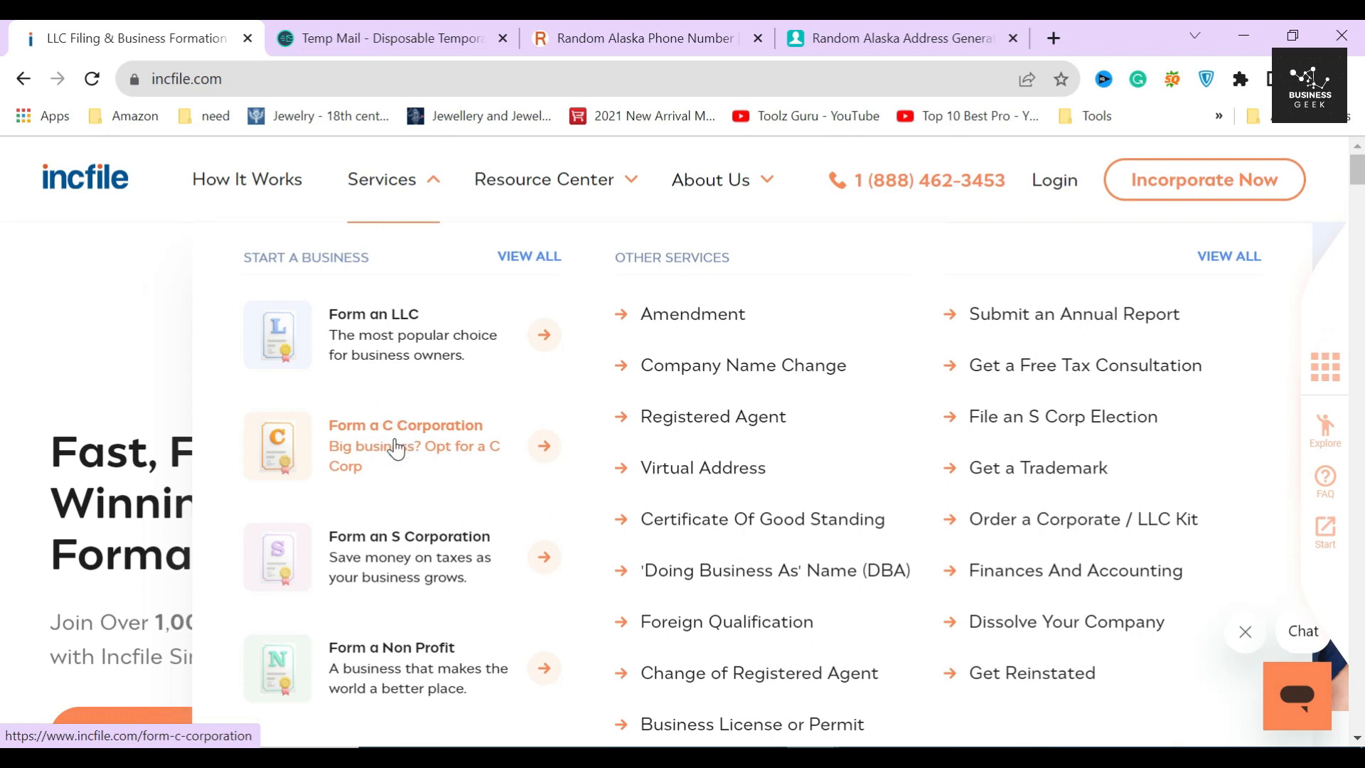
- Go to the Form a C Corporation page
{"action": "left_click", "coordinate": [396, 448]}
{"action": "left_click_drag", "start_coordinate": [213, 437], "coordinate": [269, 447]}
{"action": "left_click", "coordinate": [287, 461]}
{"action": "scroll", "coordinate": [289, 463], "scroll_direction": "down", "scroll_amount": 3}
- Start a new order with C-Corporation as the entity type and Alaska as the formation state
{"action": "left_click", "coordinate": [125, 433]}
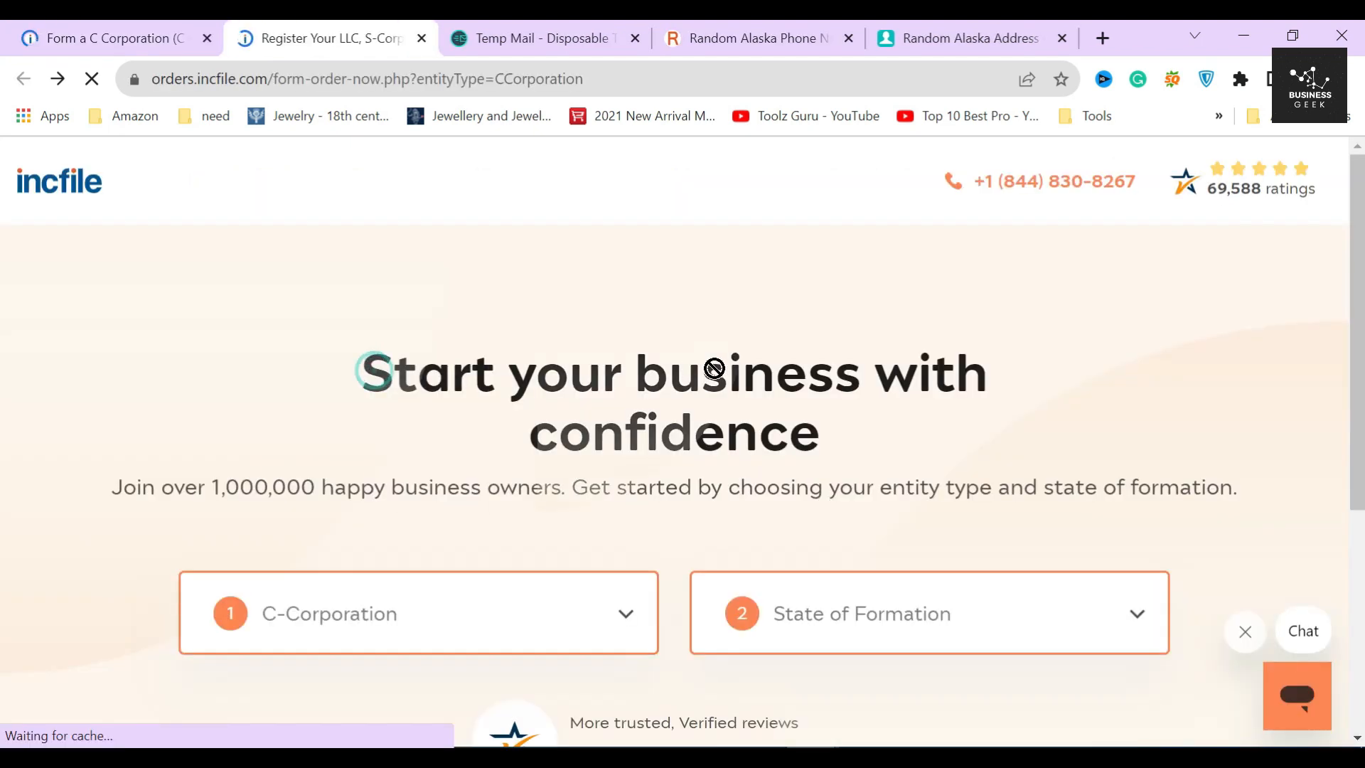
{"action": "scroll", "coordinate": [420, 390], "scroll_direction": "down", "scroll_amount": 3}
{"action": "left_click", "coordinate": [616, 420]}
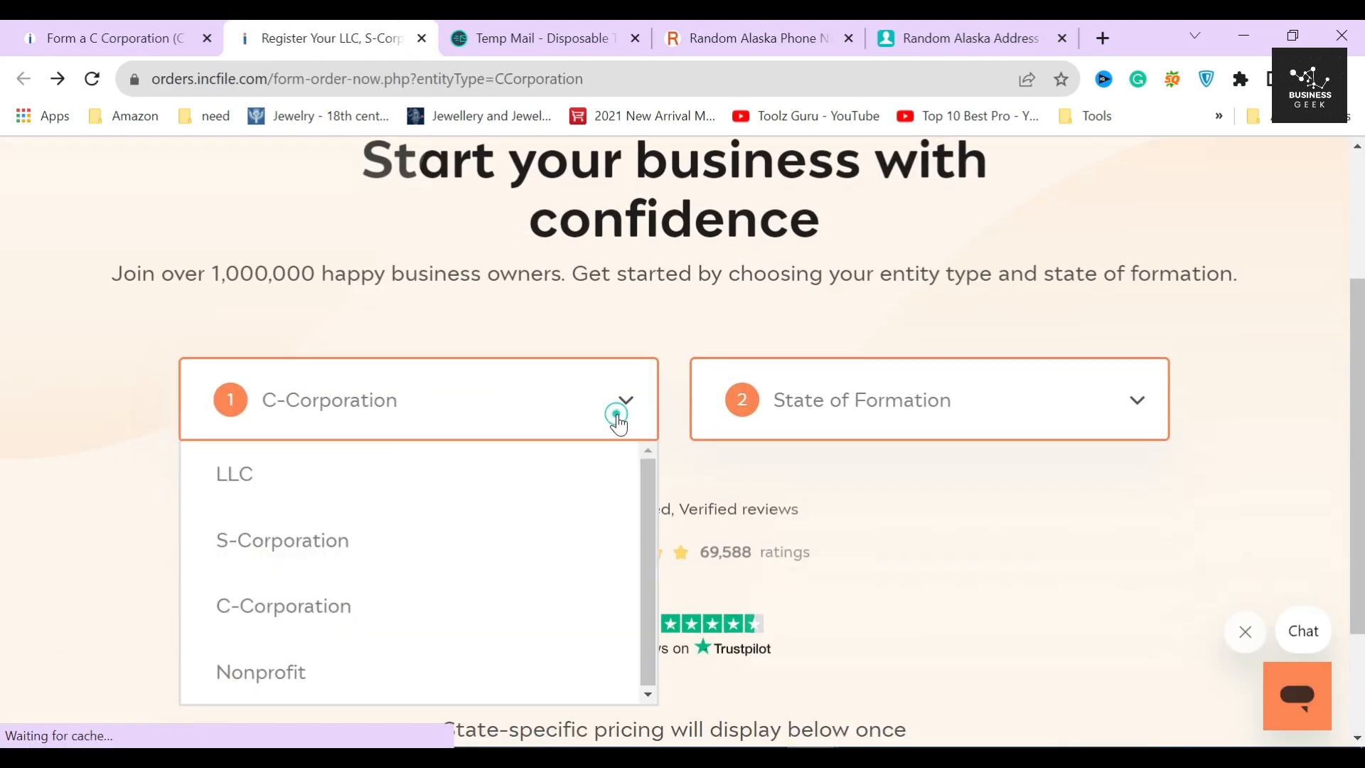
{"action": "left_click", "coordinate": [624, 412]}
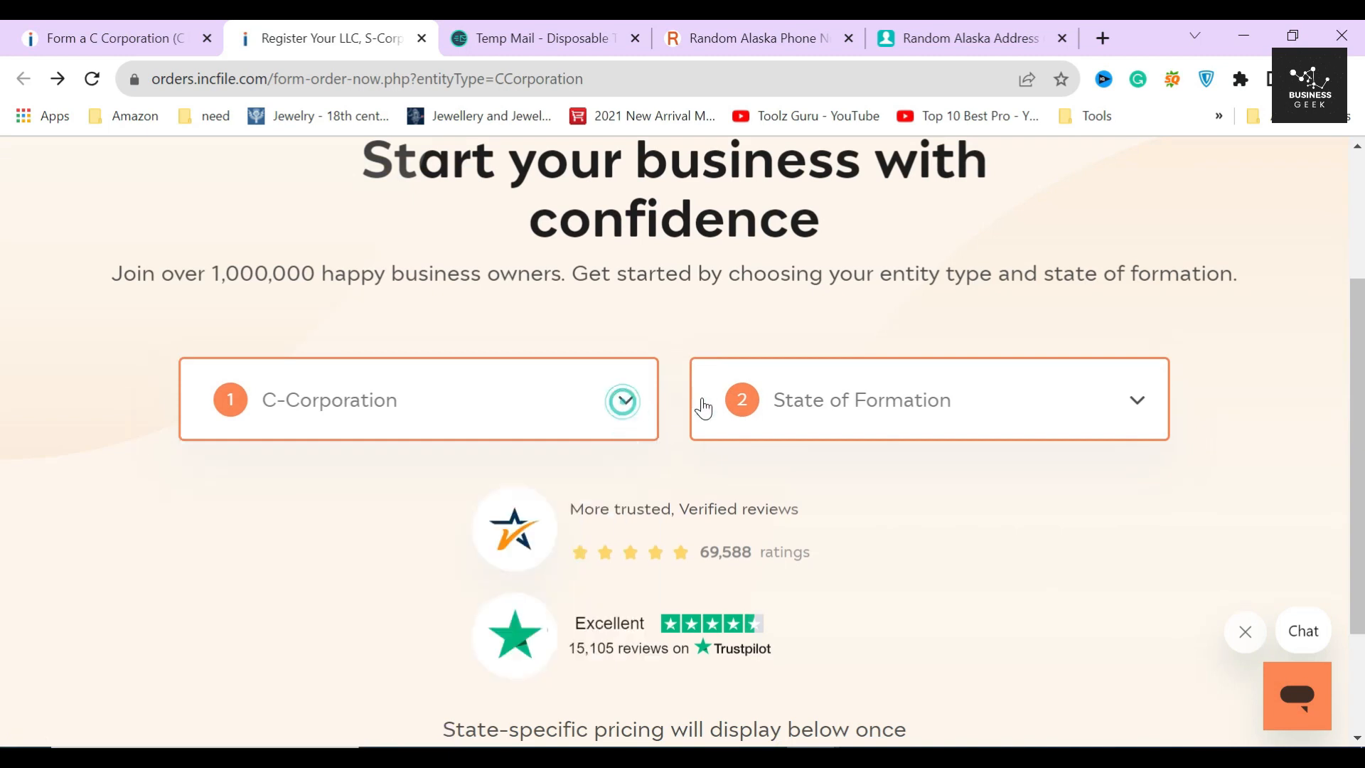
{"action": "left_click", "coordinate": [1051, 406]}
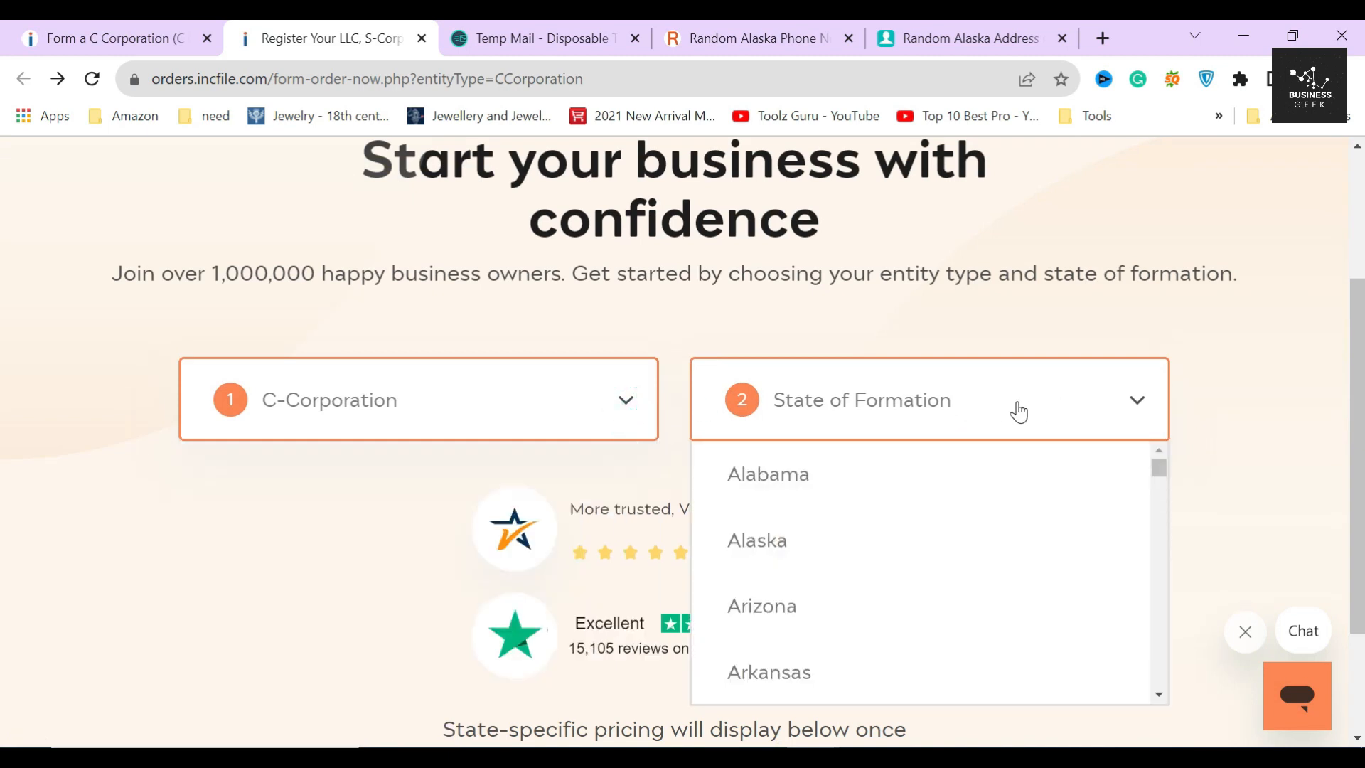
{"action": "left_click", "coordinate": [875, 557]}
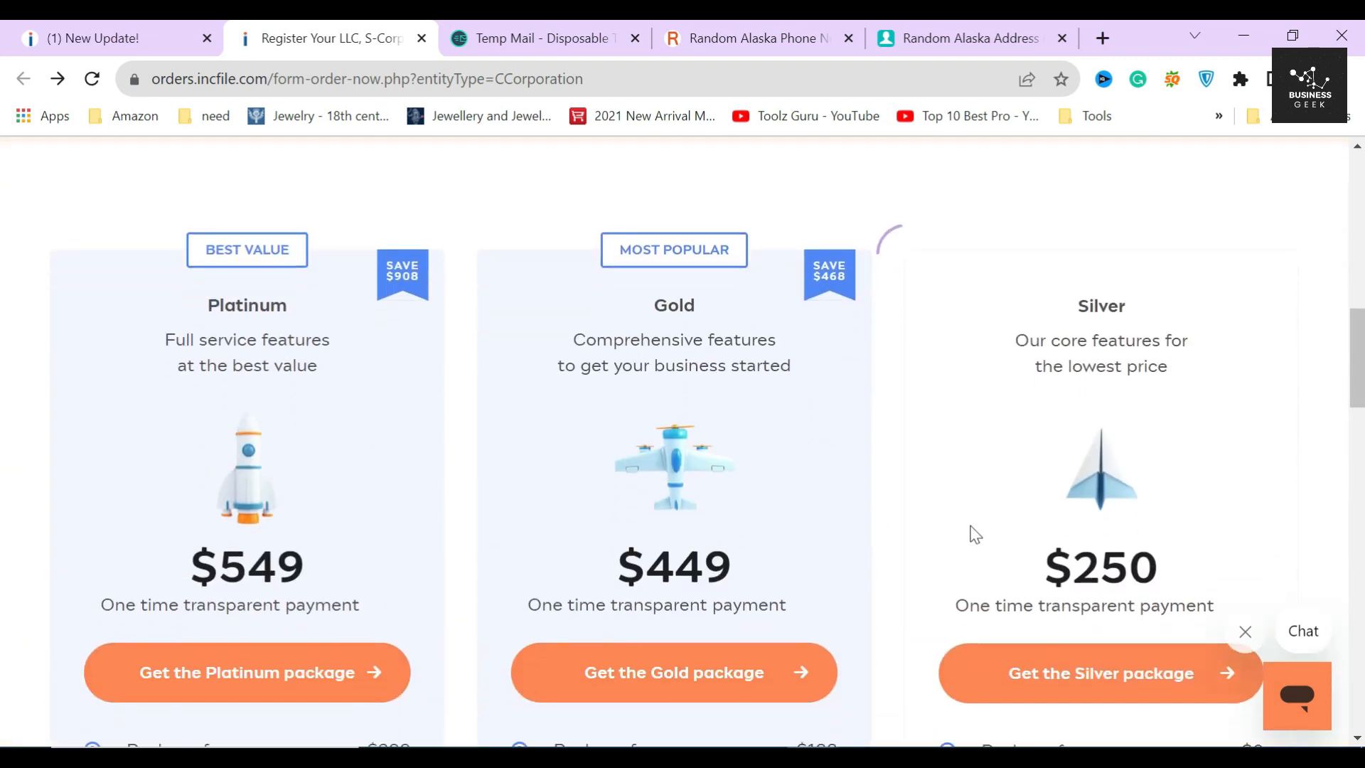
{"action": "left_click", "coordinate": [204, 206]}
{"action": "left_click", "coordinate": [667, 211]}
{"action": "double_click", "coordinate": [1101, 306]}
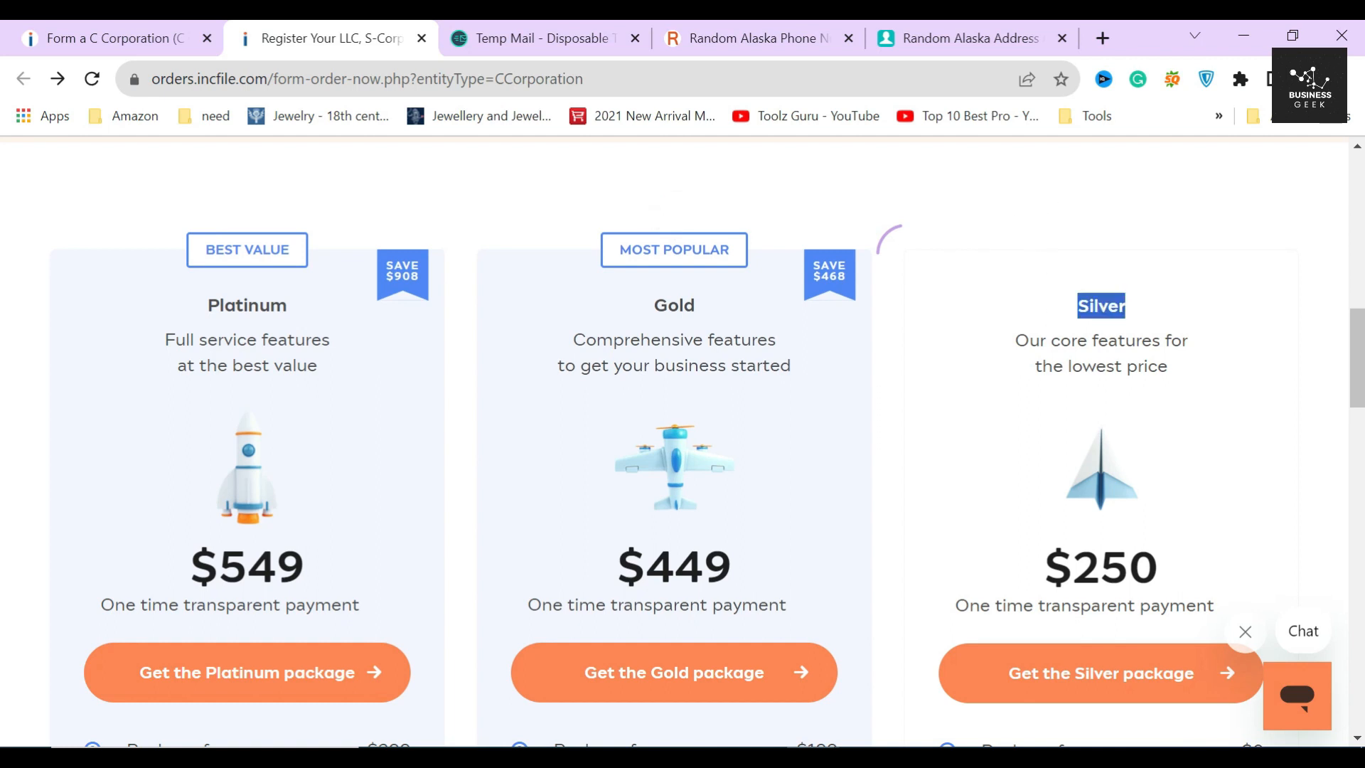
{"action": "left_click", "coordinate": [1103, 307]}
{"action": "left_click_drag", "start_coordinate": [1015, 340], "coordinate": [1191, 363]}
{"action": "left_click", "coordinate": [1166, 404]}
{"action": "left_click_drag", "start_coordinate": [1045, 568], "coordinate": [1171, 574]}
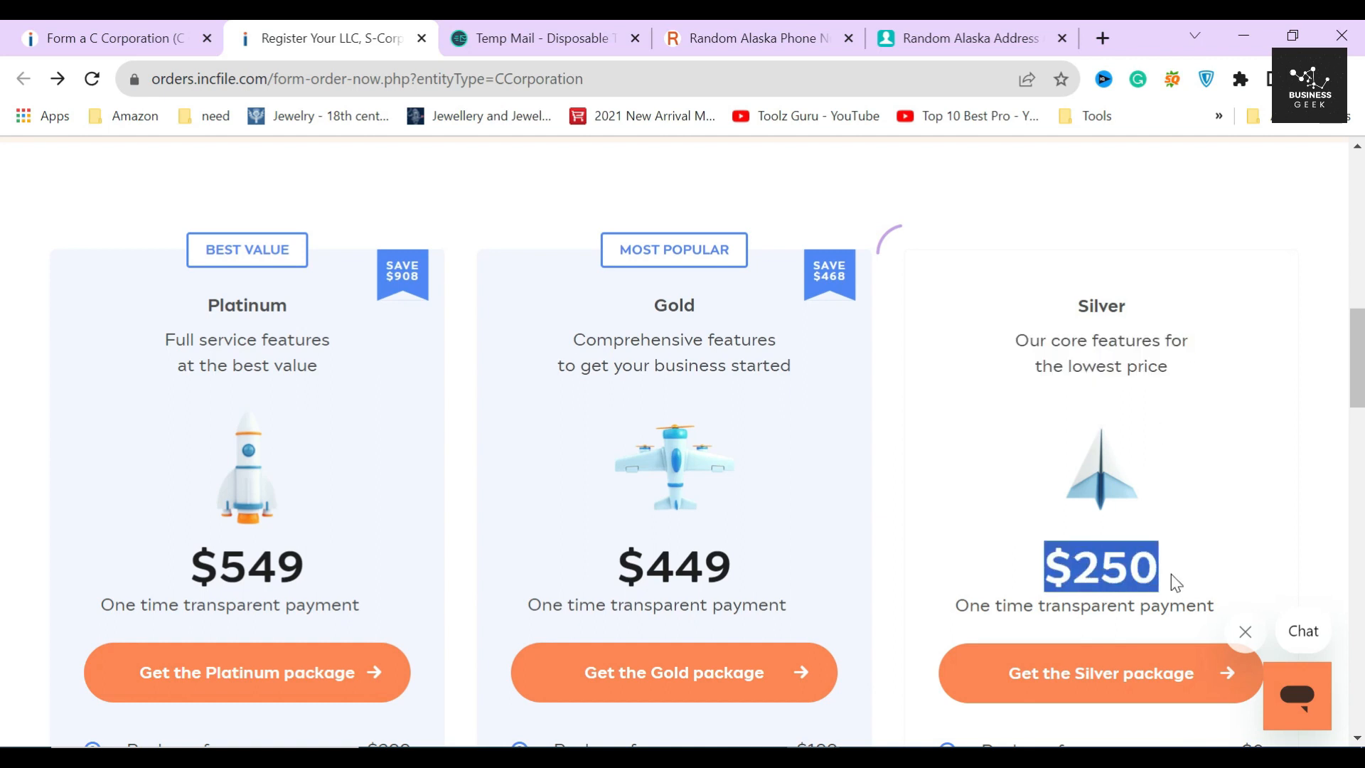
{"action": "left_click", "coordinate": [1171, 574]}
{"action": "scroll", "coordinate": [1171, 574], "scroll_direction": "down", "scroll_amount": 3}
{"action": "left_click", "coordinate": [1270, 534]}
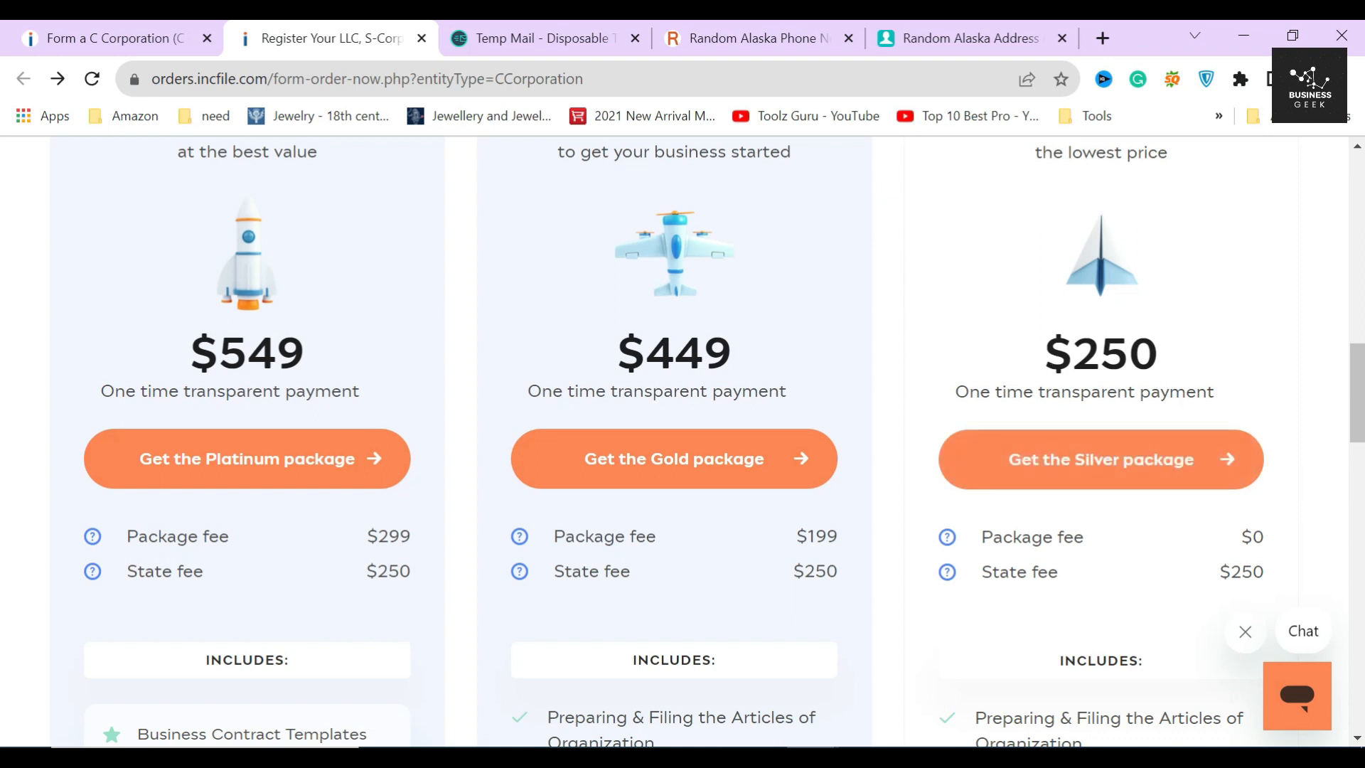
{"action": "mouse_move", "coordinate": [1045, 354]}
{"action": "left_mouse_down"}
{"action": "mouse_move", "coordinate": [1261, 343]}
{"action": "mouse_move", "coordinate": [1193, 332]}
{"action": "mouse_move", "coordinate": [1175, 345]}
{"action": "left_mouse_up"}
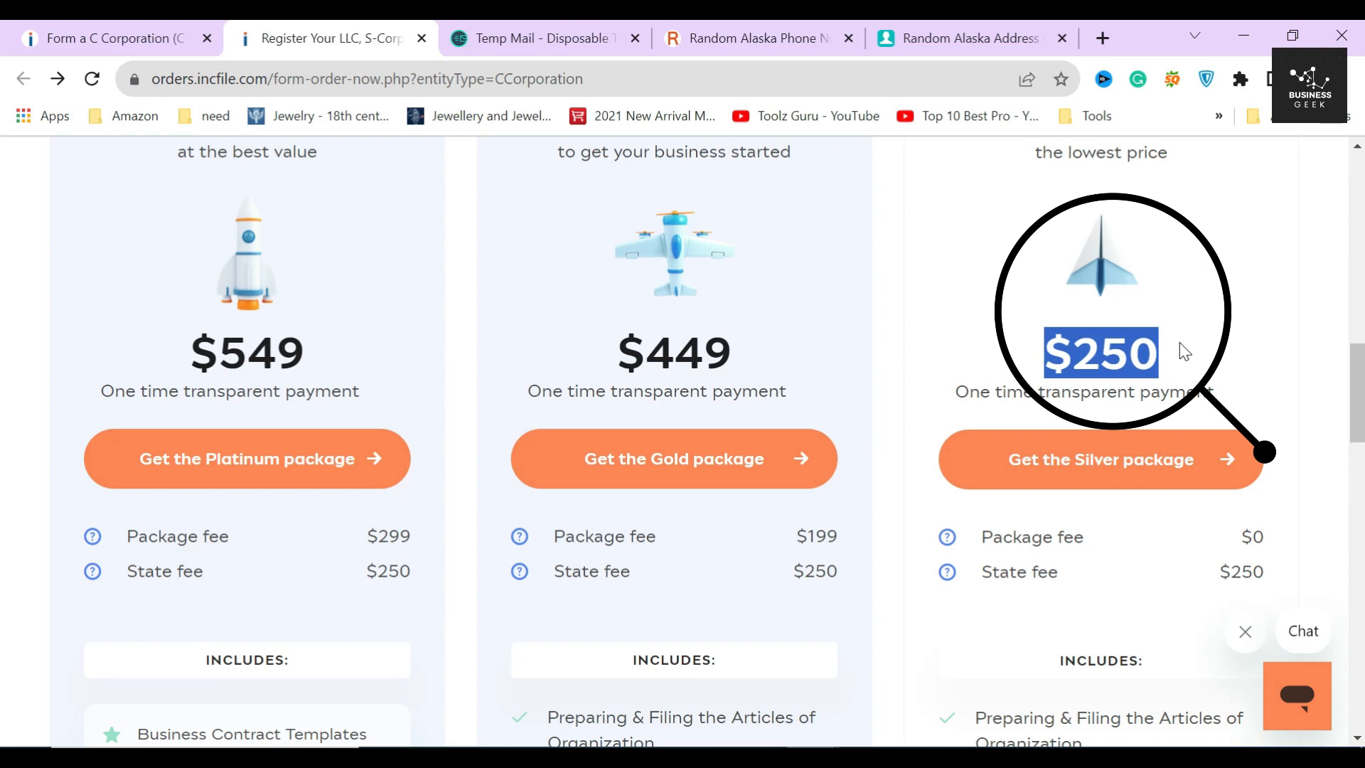
{"action": "left_click", "coordinate": [1195, 347]}
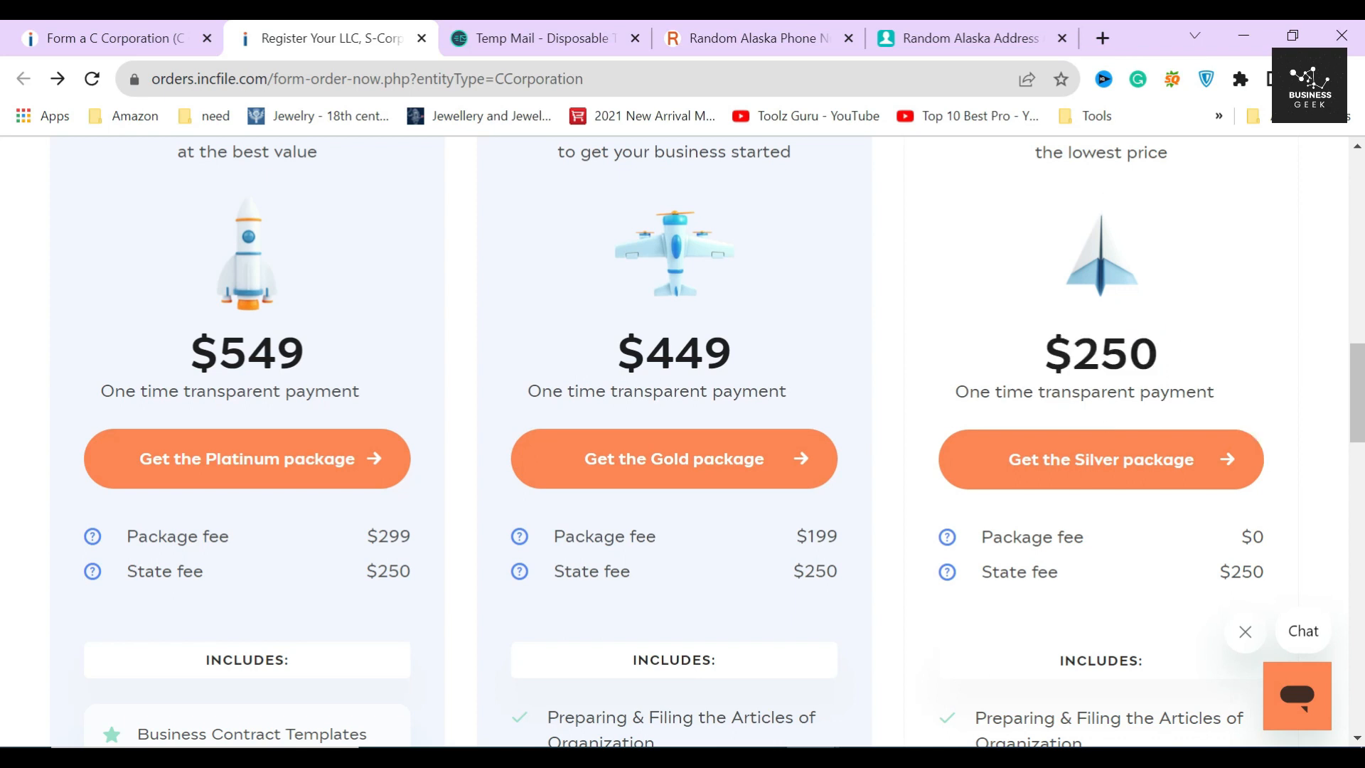
{"action": "scroll", "coordinate": [1060, 378], "scroll_direction": "down", "scroll_amount": 3}
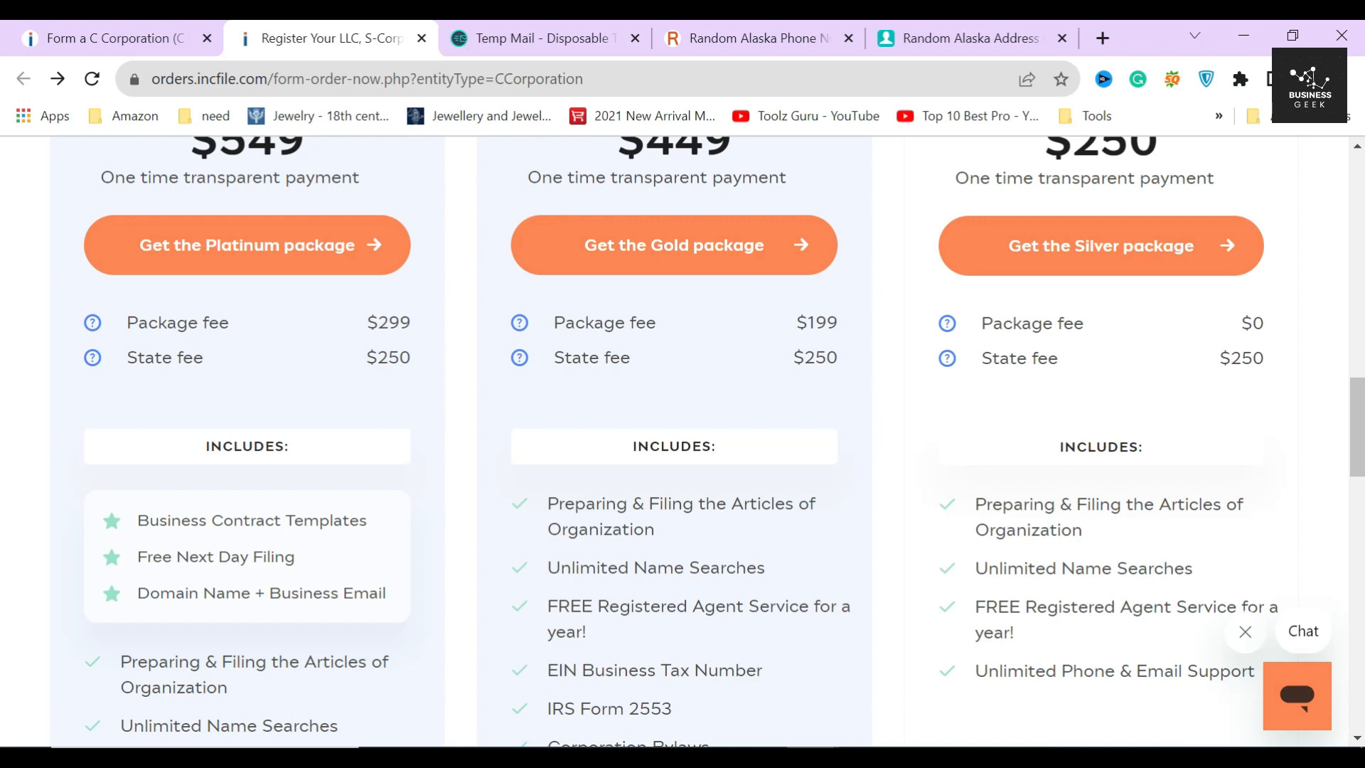
{"action": "left_click_drag", "start_coordinate": [977, 504], "coordinate": [1072, 530]}
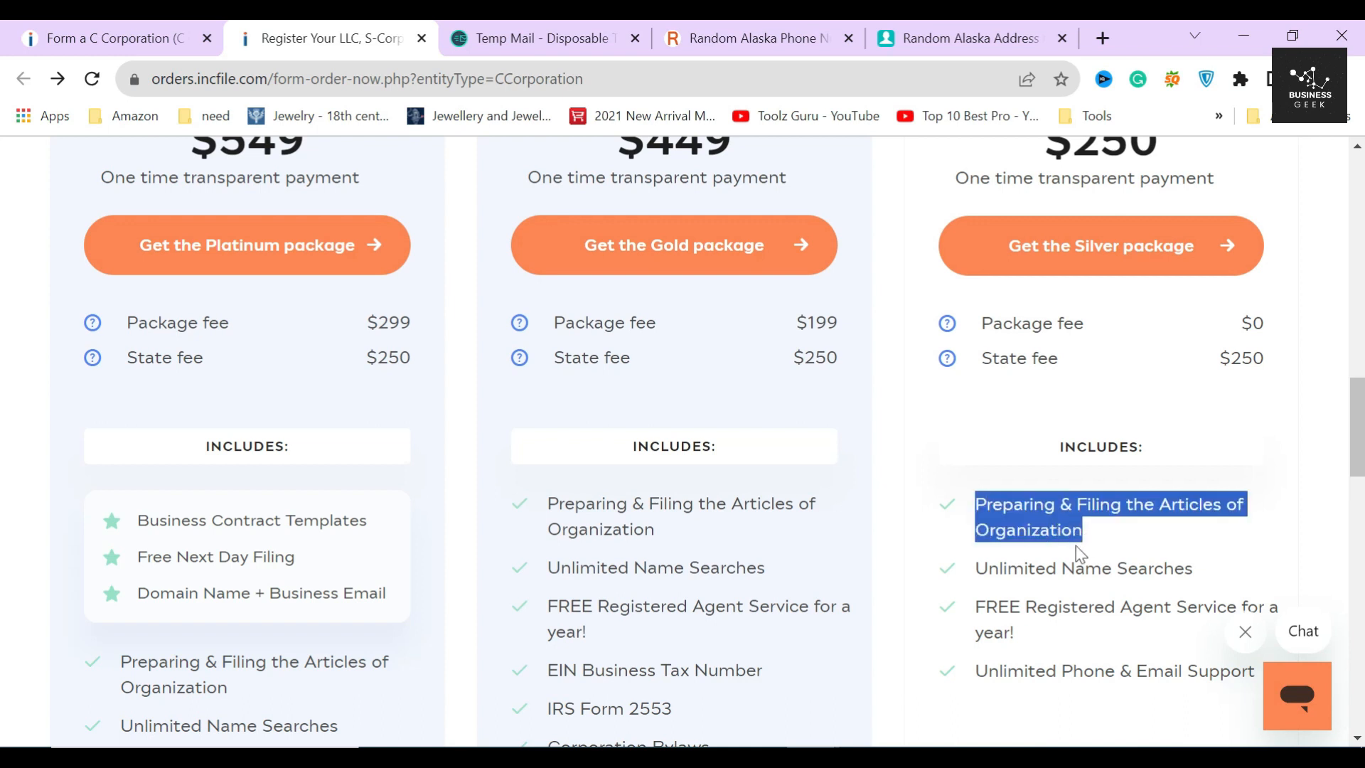
{"action": "left_click", "coordinate": [1109, 530]}
{"action": "left_click_drag", "start_coordinate": [976, 568], "coordinate": [1193, 569]}
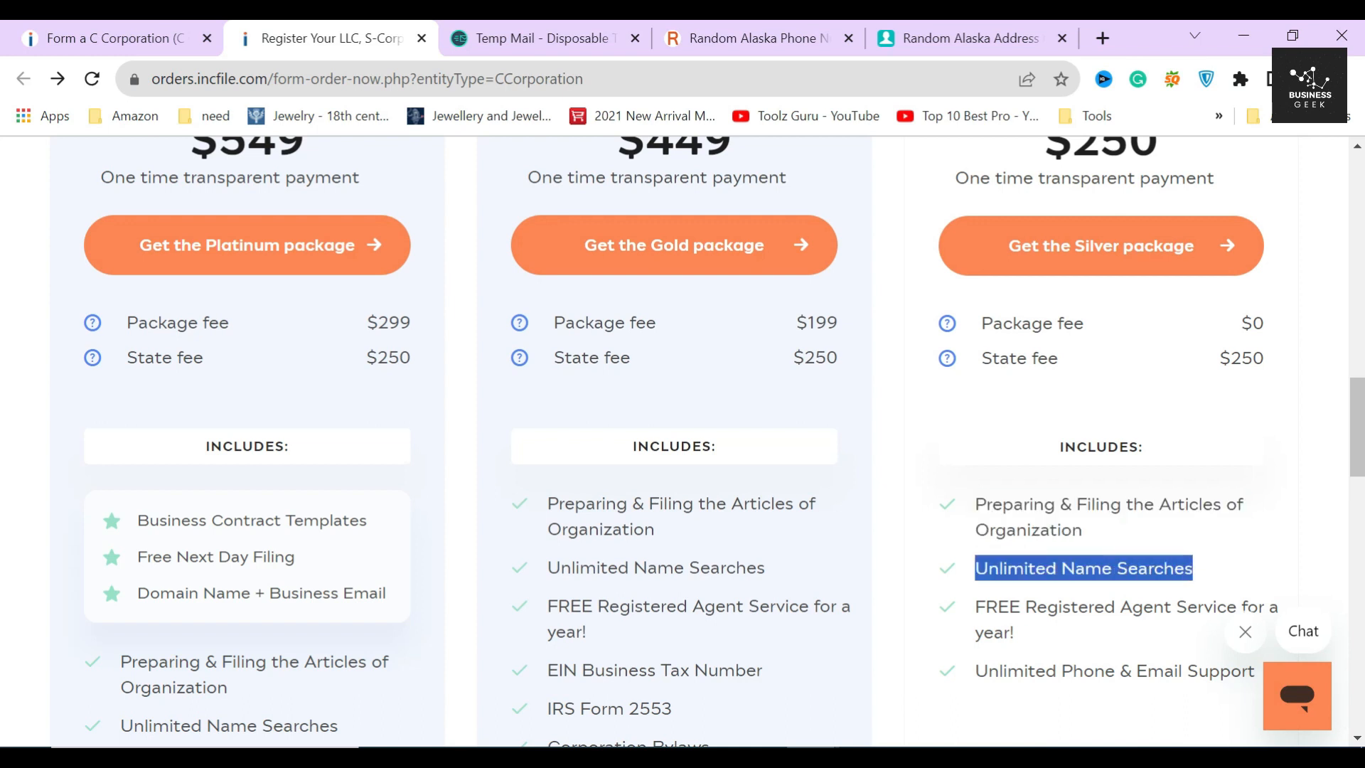
{"action": "left_click", "coordinate": [1186, 563]}
{"action": "scroll", "coordinate": [1186, 563], "scroll_direction": "down", "scroll_amount": 3}
{"action": "left_click_drag", "start_coordinate": [976, 393], "coordinate": [1036, 425]}
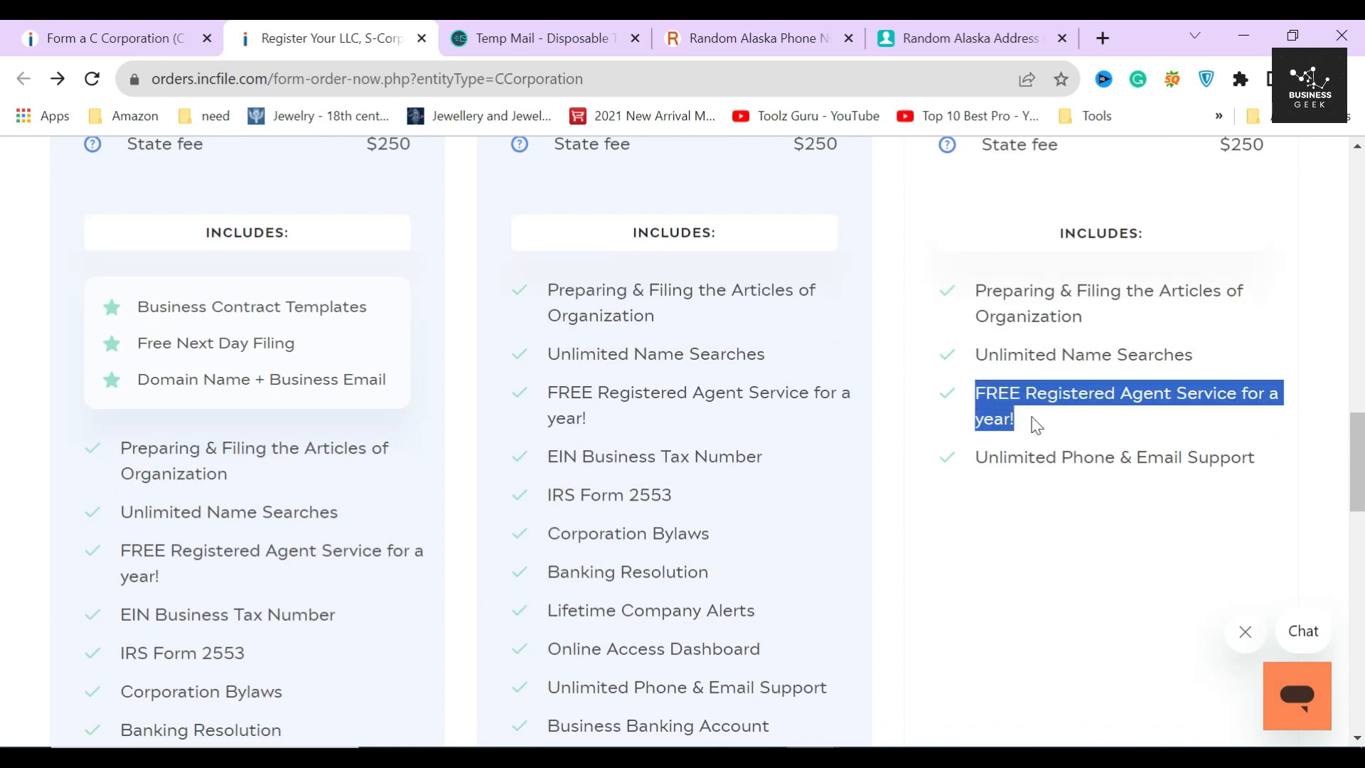
{"action": "left_click", "coordinate": [1035, 424]}
{"action": "left_click_drag", "start_coordinate": [976, 458], "coordinate": [1274, 467]}
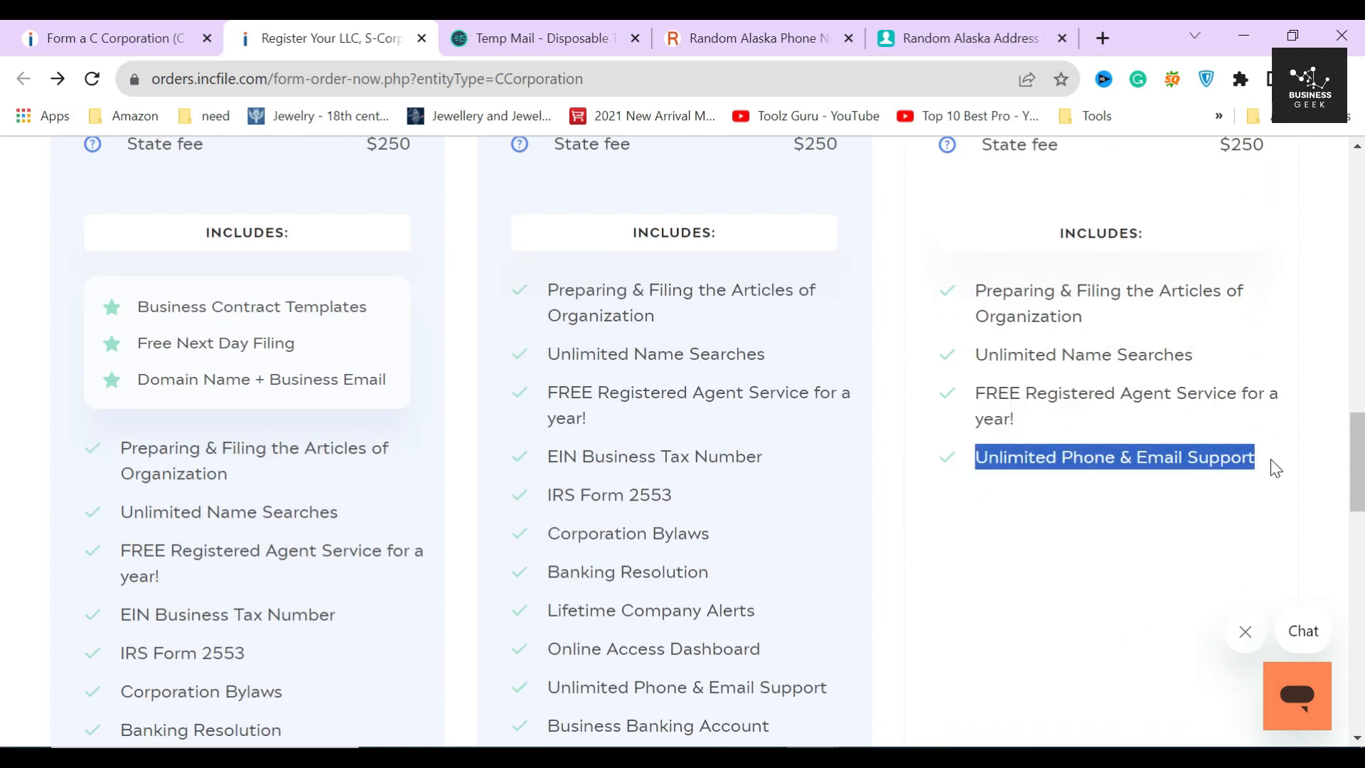
{"action": "left_click", "coordinate": [1166, 481]}
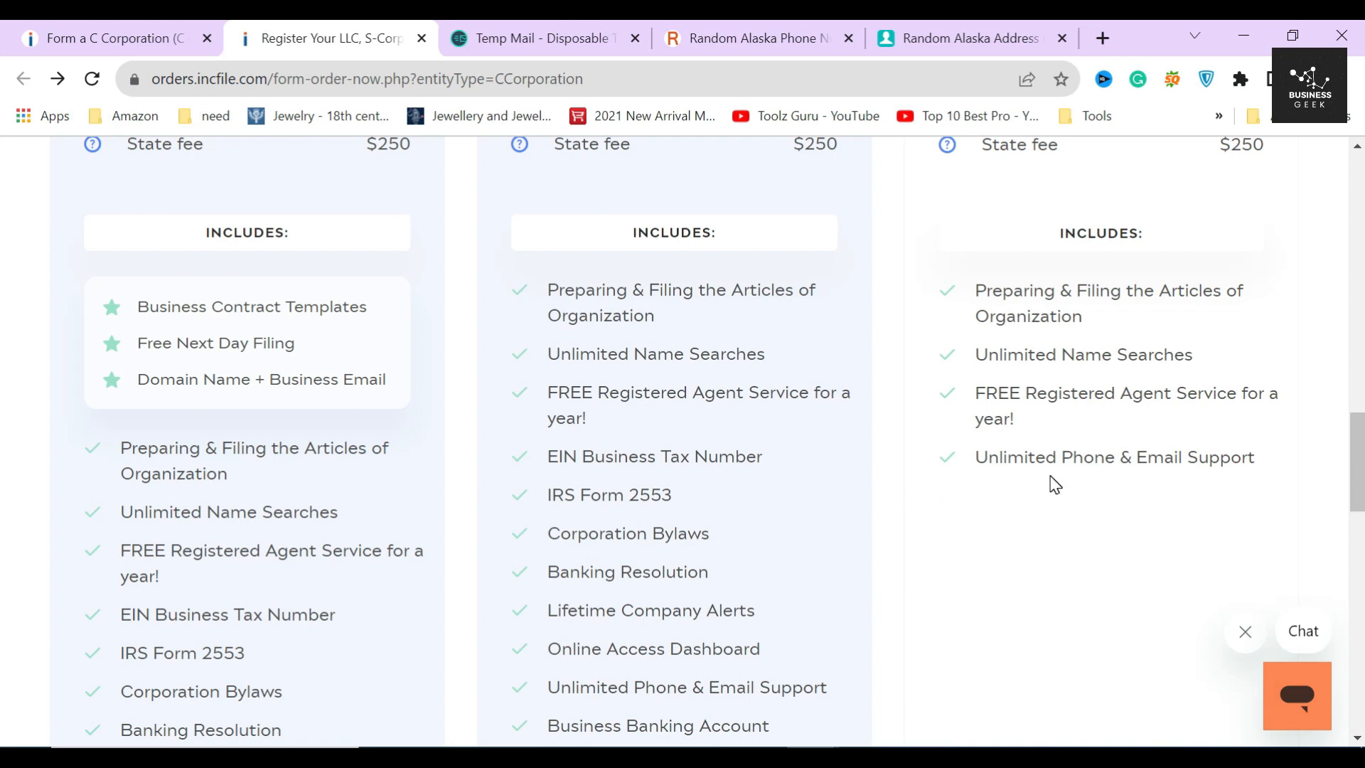
{"action": "scroll", "coordinate": [1055, 484], "scroll_direction": "up", "scroll_amount": 3}
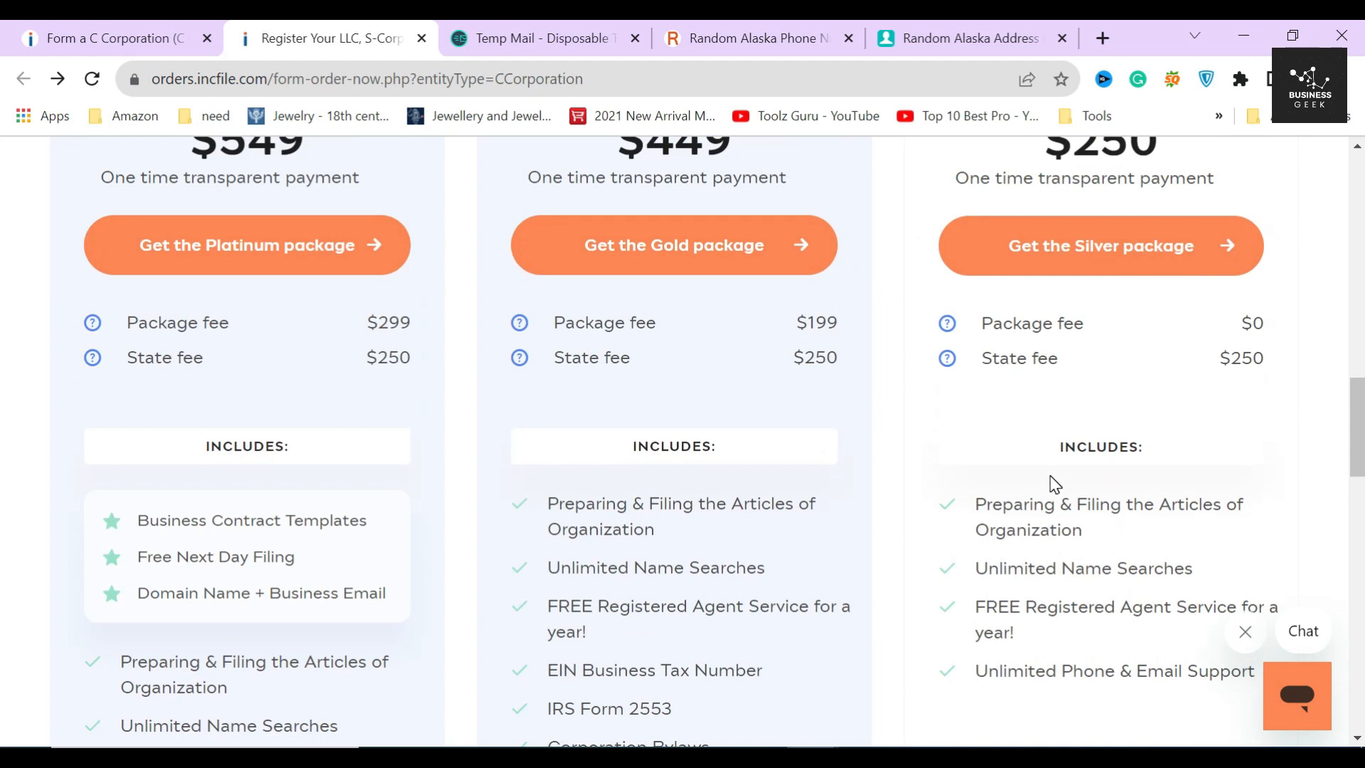
{"action": "scroll", "coordinate": [1055, 484], "scroll_direction": "up", "scroll_amount": 5}
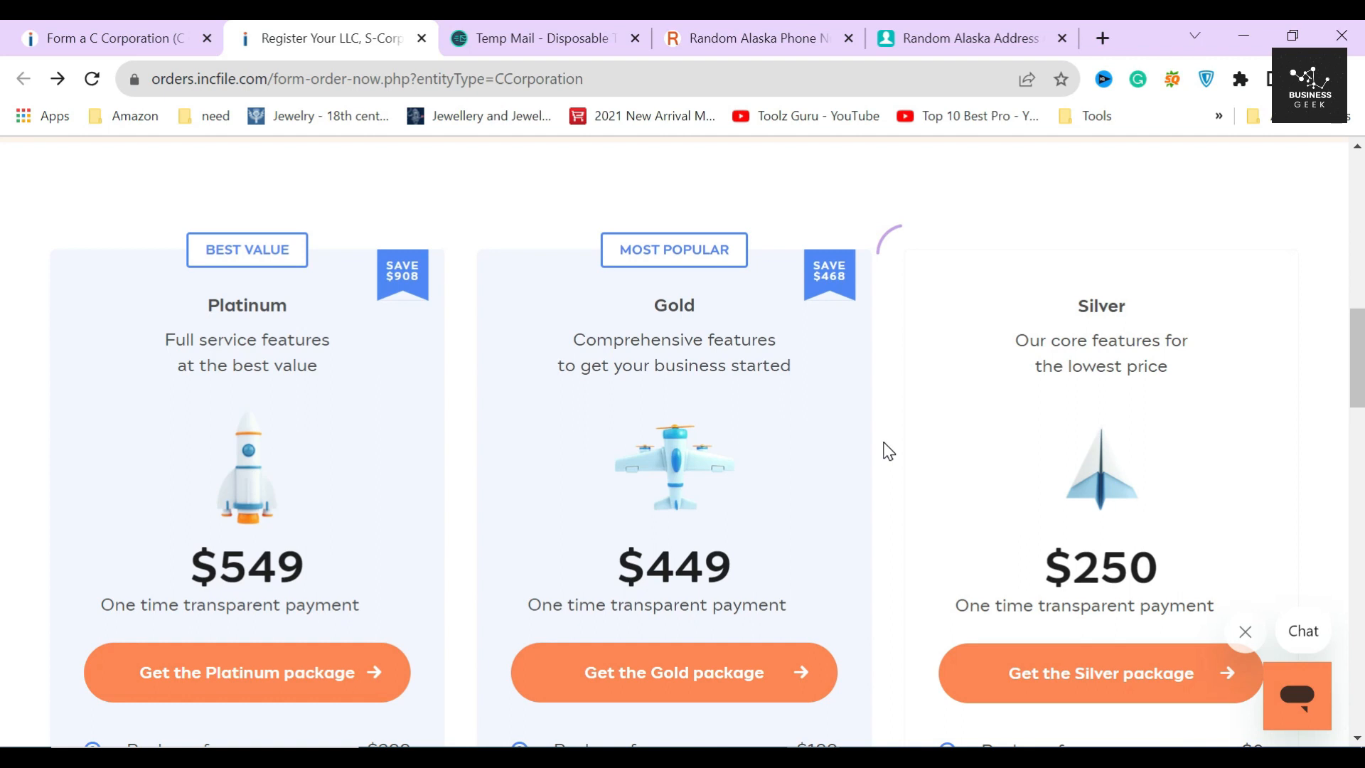
{"action": "double_click", "coordinate": [672, 306]}
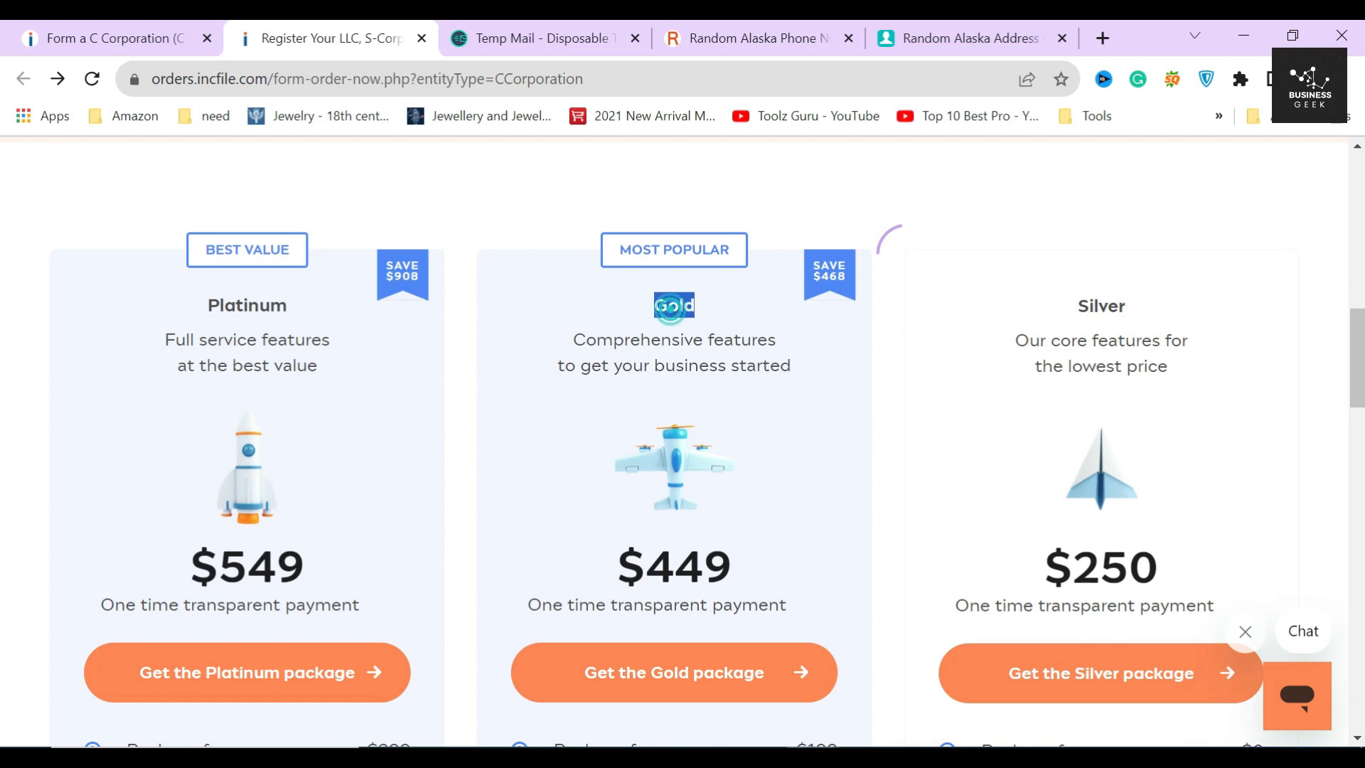
{"action": "left_click_drag", "start_coordinate": [616, 567], "coordinate": [744, 570]}
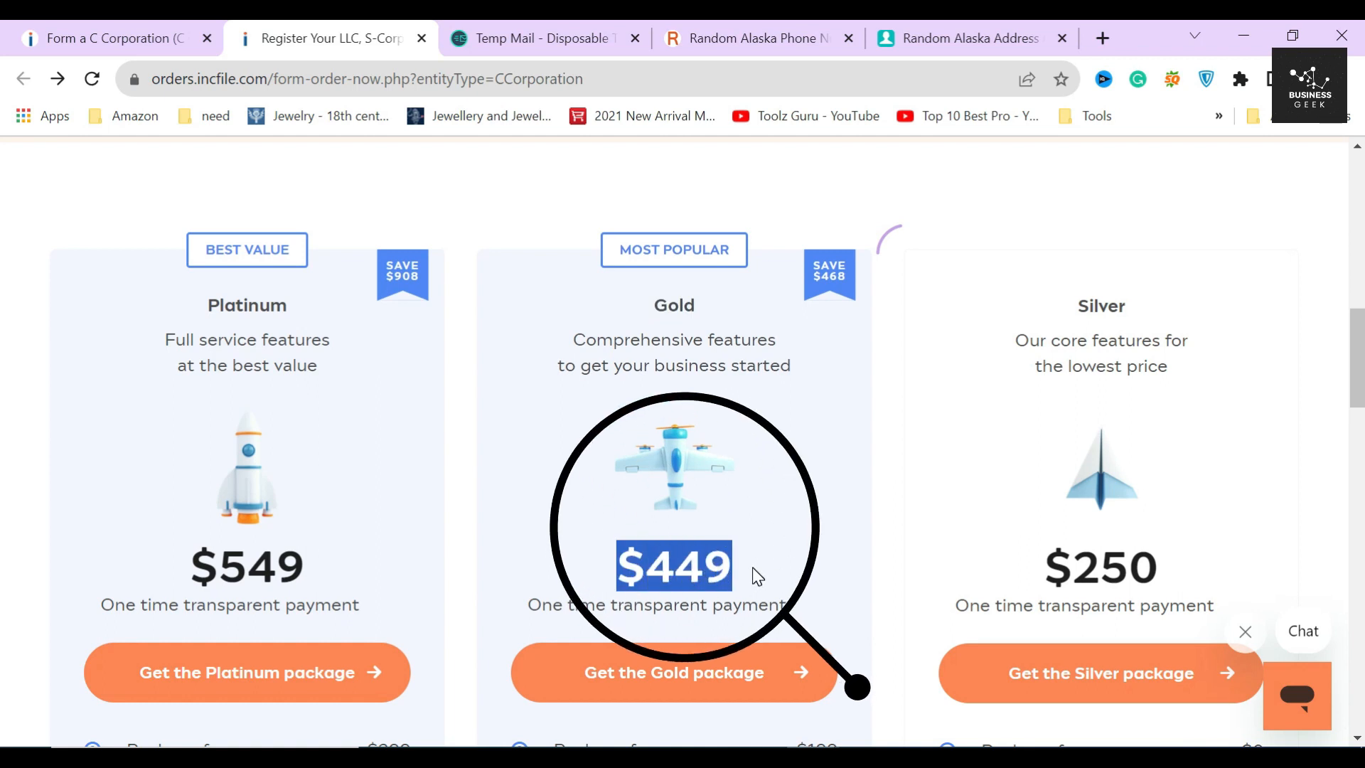
{"action": "left_click", "coordinate": [750, 570]}
{"action": "scroll", "coordinate": [753, 565], "scroll_direction": "down", "scroll_amount": 4}
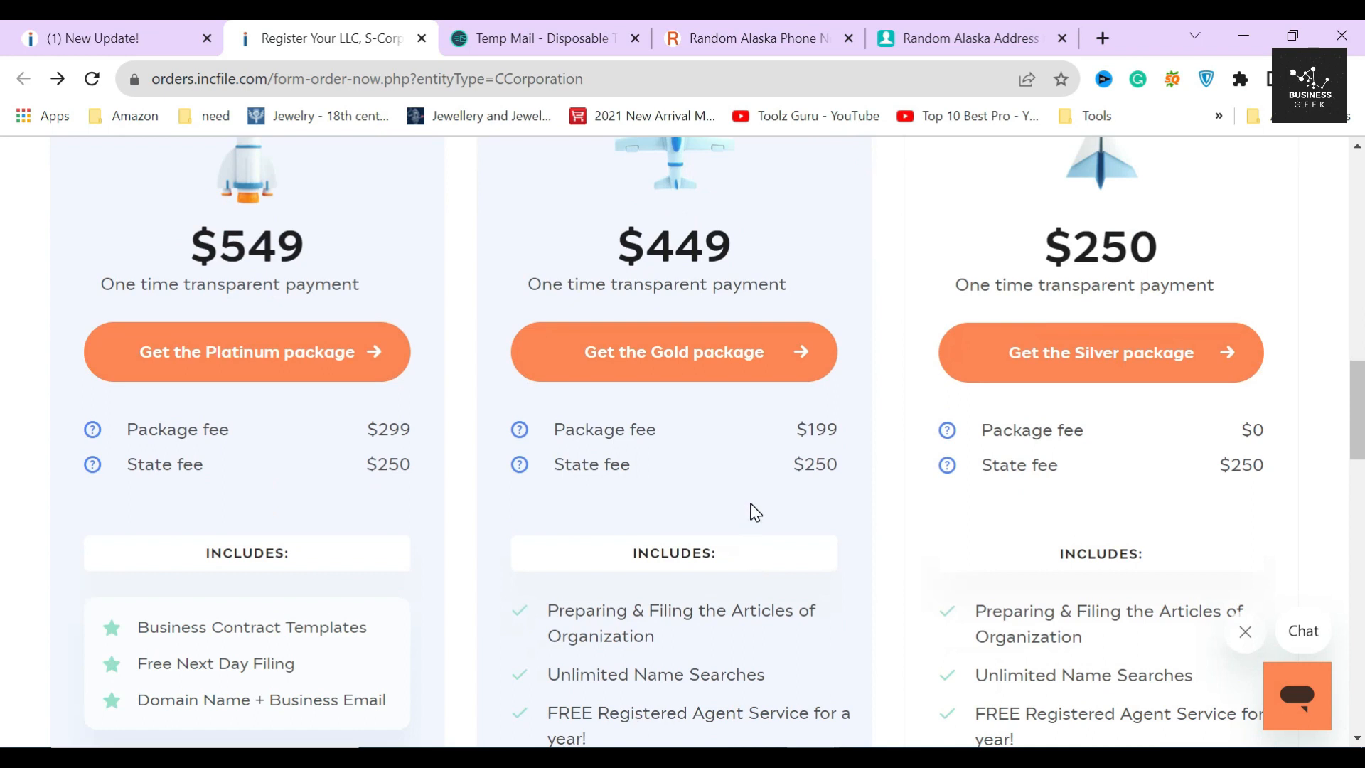
{"action": "mouse_move", "coordinate": [522, 430]}
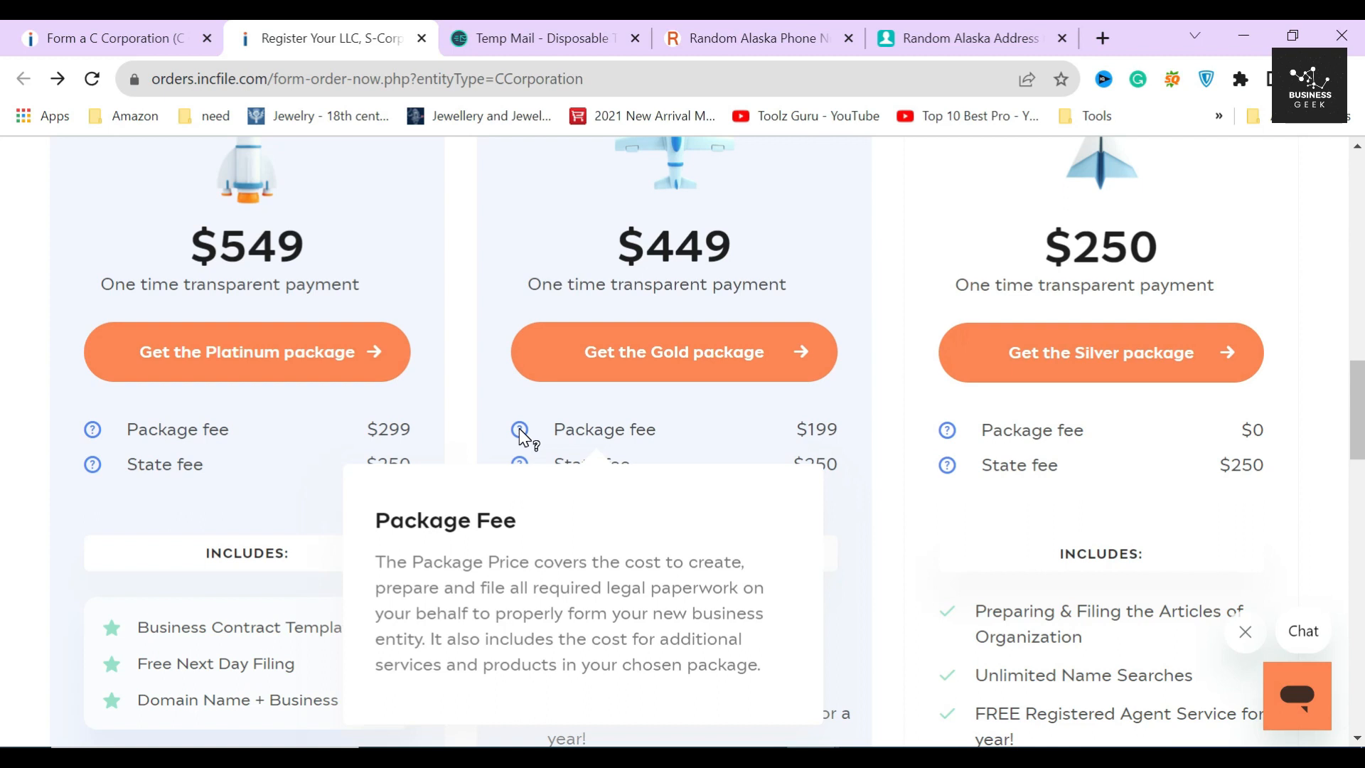
{"action": "mouse_move", "coordinate": [523, 465]}
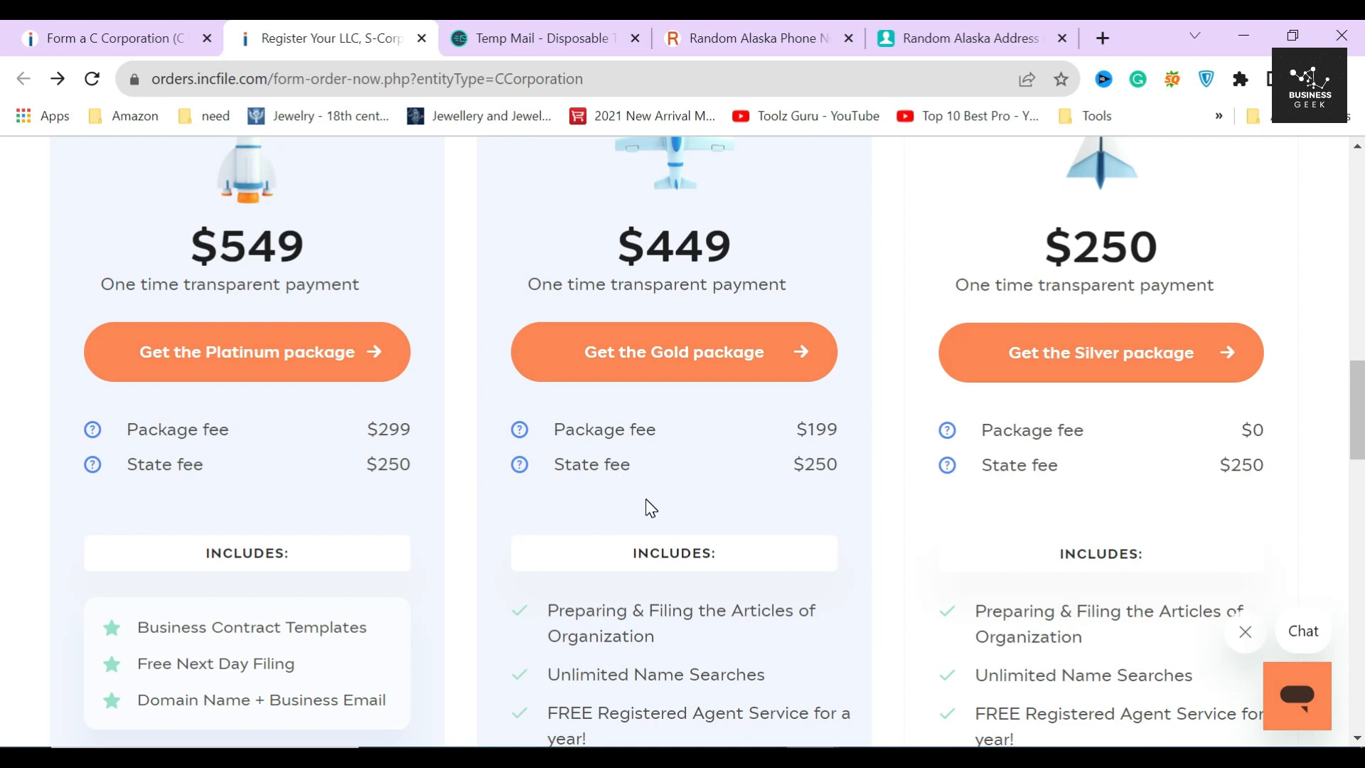
{"action": "scroll", "coordinate": [649, 507], "scroll_direction": "down", "scroll_amount": 5}
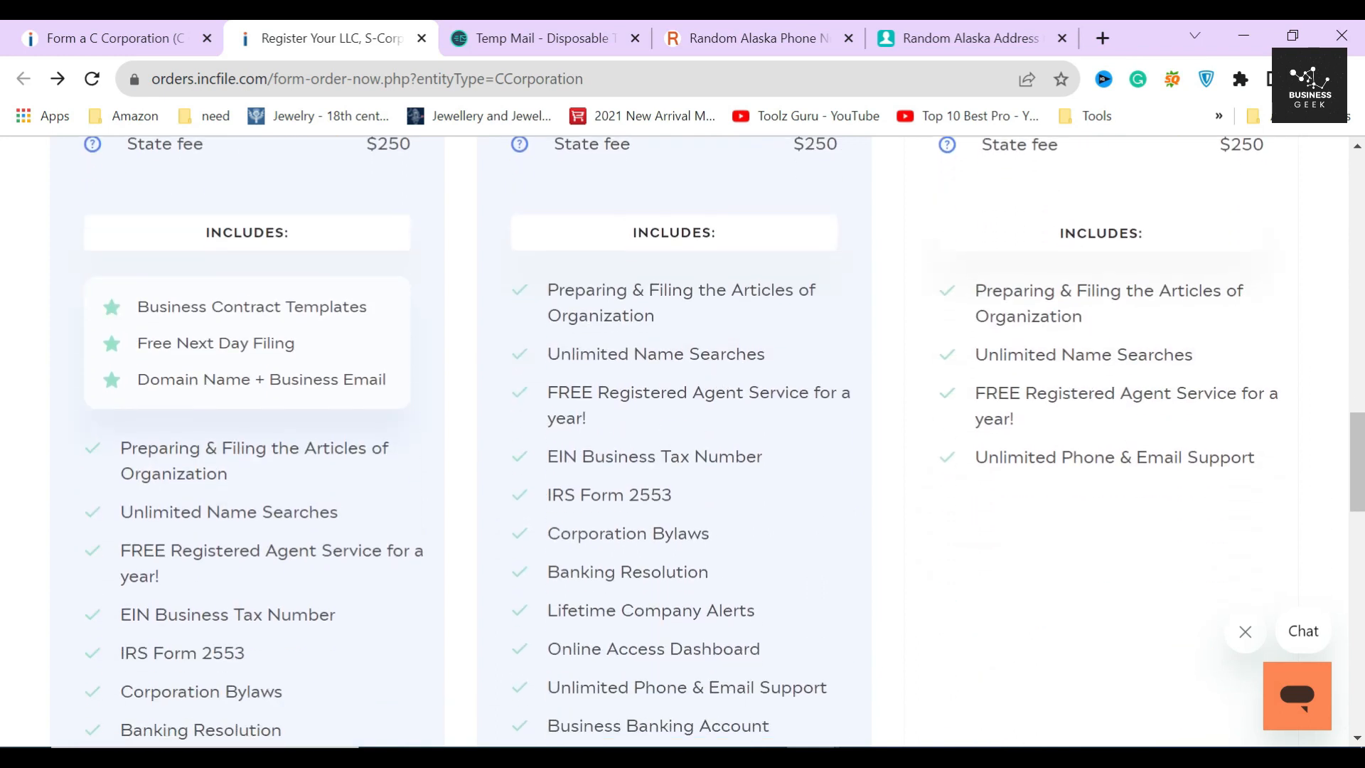
{"action": "left_click_drag", "start_coordinate": [546, 457], "coordinate": [773, 455]}
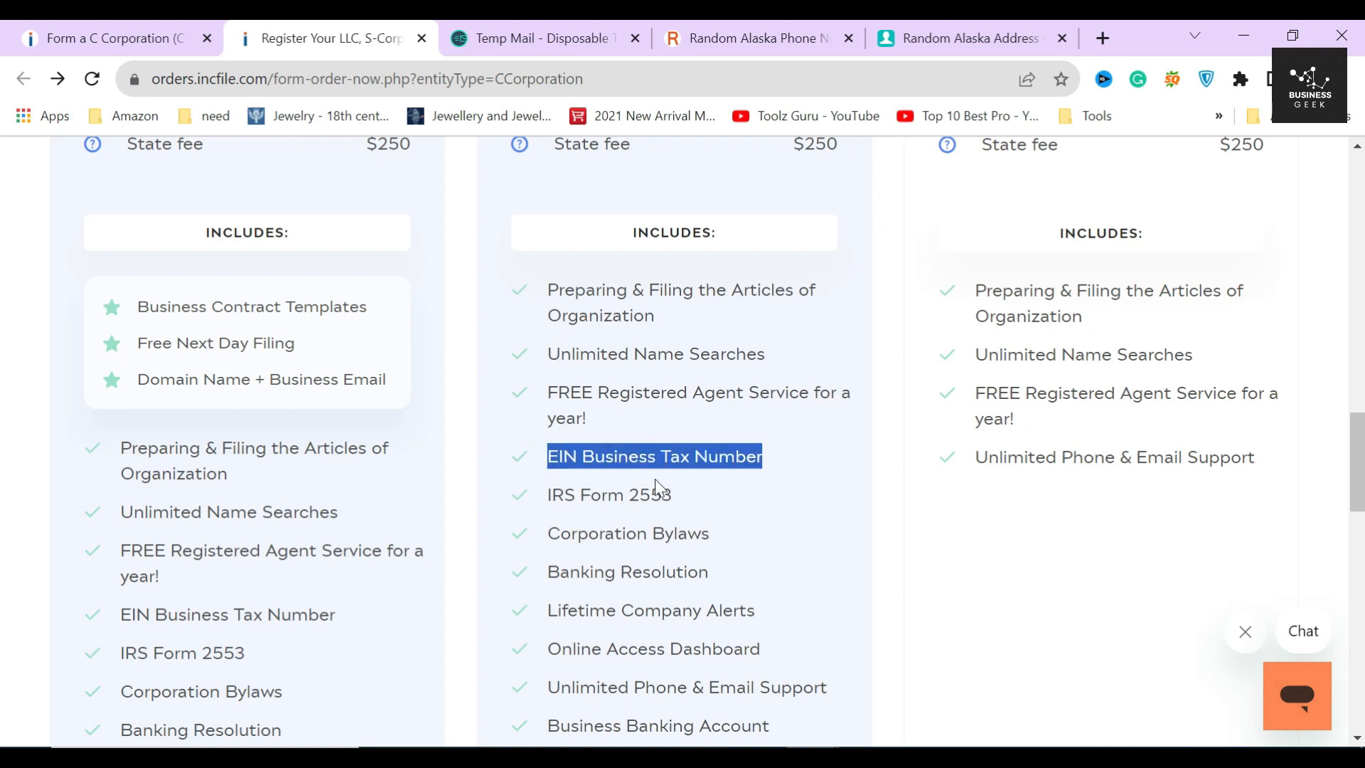
{"action": "left_click_drag", "start_coordinate": [580, 495], "coordinate": [707, 512]}
{"action": "scroll", "coordinate": [685, 368], "scroll_direction": "down", "scroll_amount": 3}
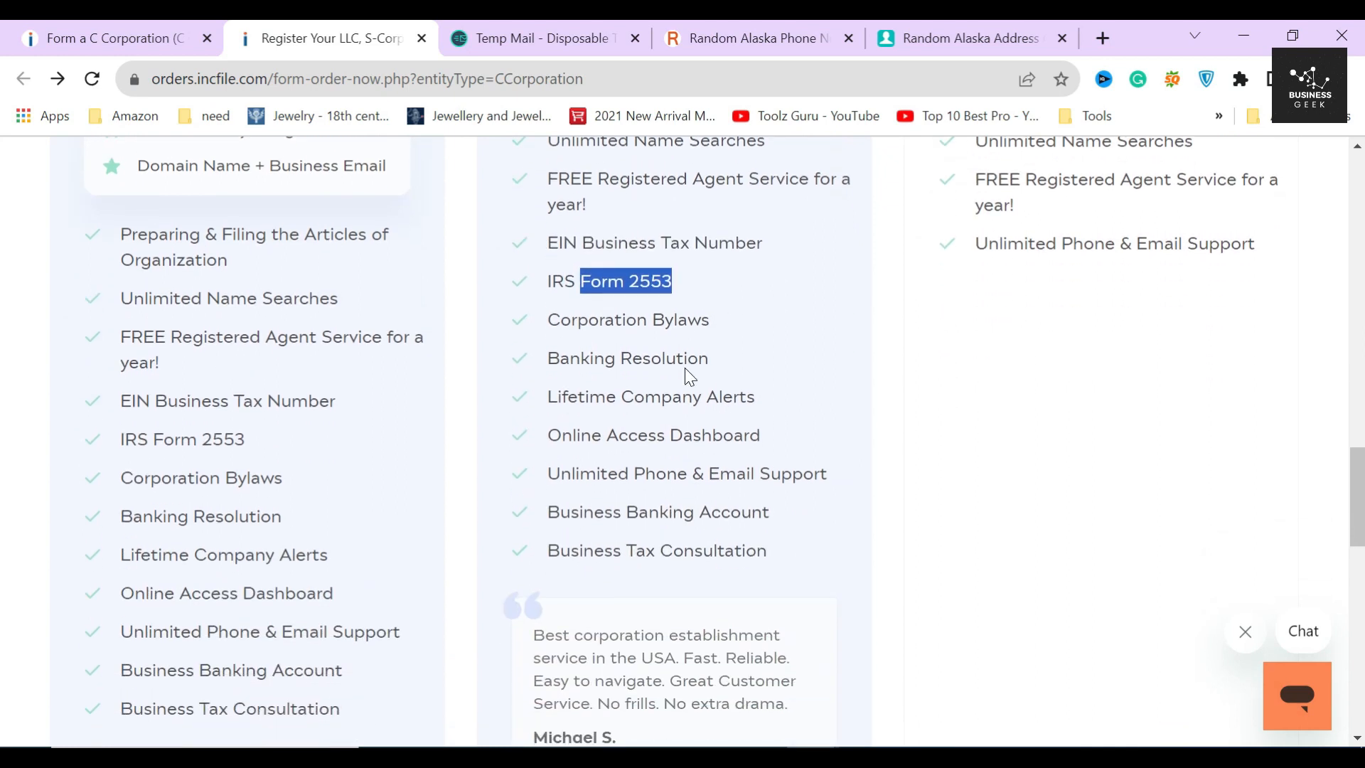
{"action": "left_click_drag", "start_coordinate": [651, 320], "coordinate": [748, 330]}
{"action": "left_click_drag", "start_coordinate": [561, 512], "coordinate": [770, 524]}
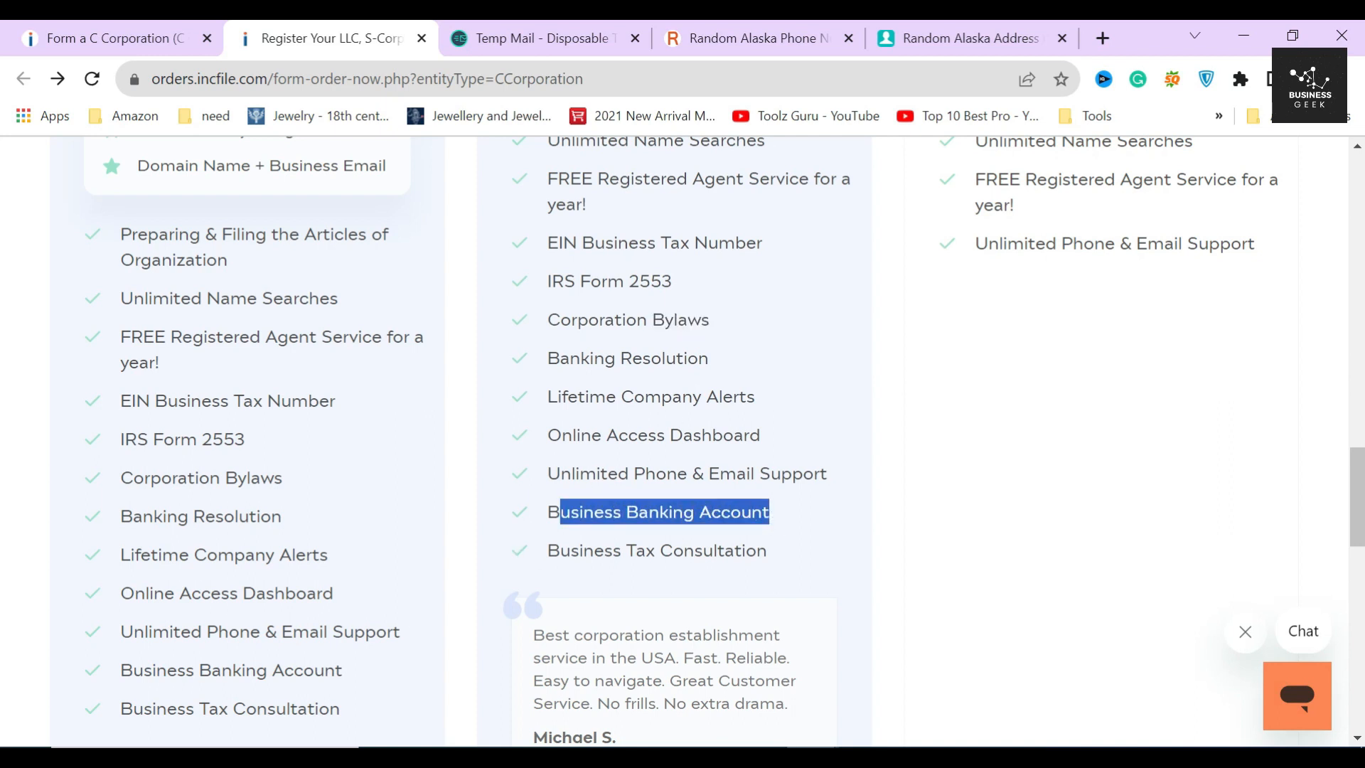
{"action": "left_click_drag", "start_coordinate": [548, 551], "coordinate": [799, 554]}
{"action": "left_click", "coordinate": [800, 554]}
{"action": "scroll", "coordinate": [798, 554], "scroll_direction": "down", "scroll_amount": 1}
{"action": "left_click_drag", "start_coordinate": [533, 528], "coordinate": [809, 606]}
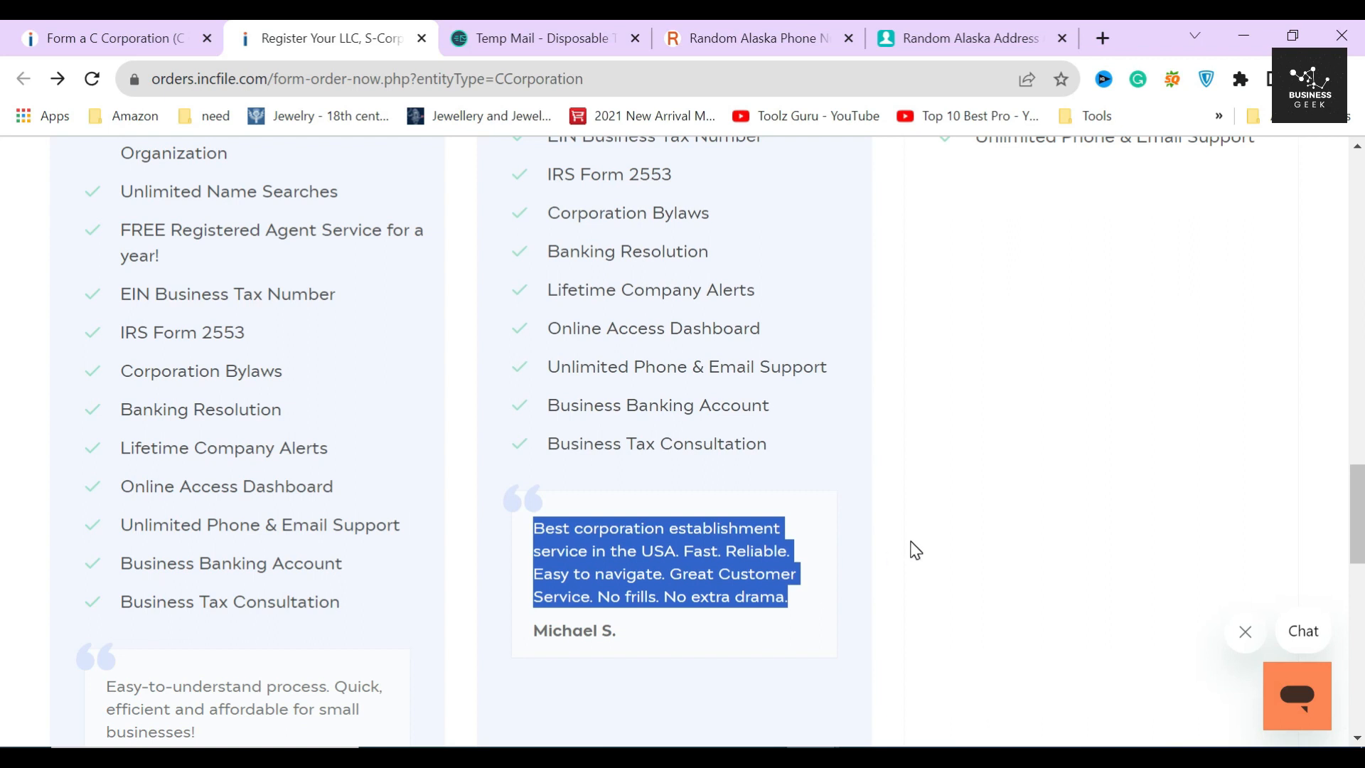
{"action": "left_click", "coordinate": [846, 589]}
{"action": "scroll", "coordinate": [847, 589], "scroll_direction": "up", "scroll_amount": 10}
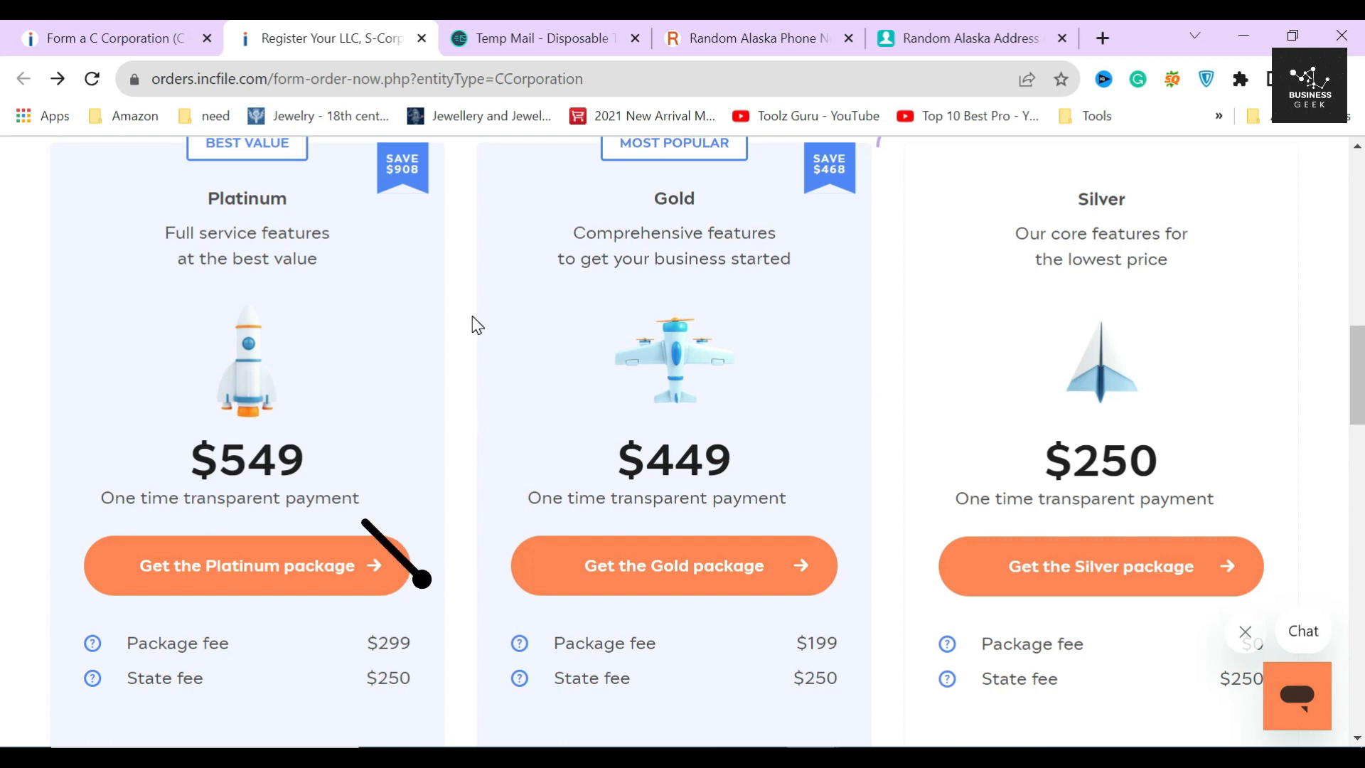
- Review the Platinum package at $549 and its extras: contract templates, next-day filing, domain and email
{"action": "double_click", "coordinate": [262, 199]}
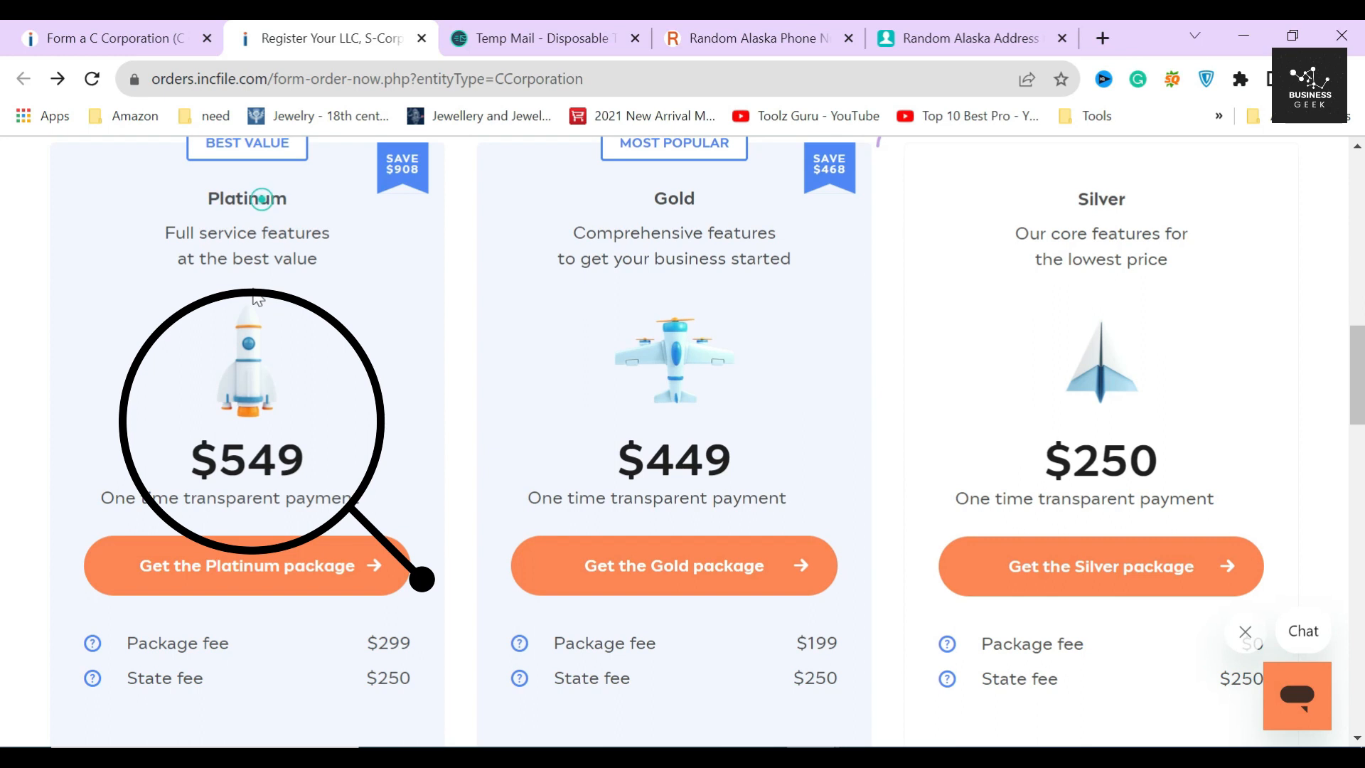
{"action": "left_click_drag", "start_coordinate": [192, 445], "coordinate": [331, 500]}
{"action": "left_click", "coordinate": [316, 468]}
{"action": "left_click_drag", "start_coordinate": [379, 642], "coordinate": [429, 640]}
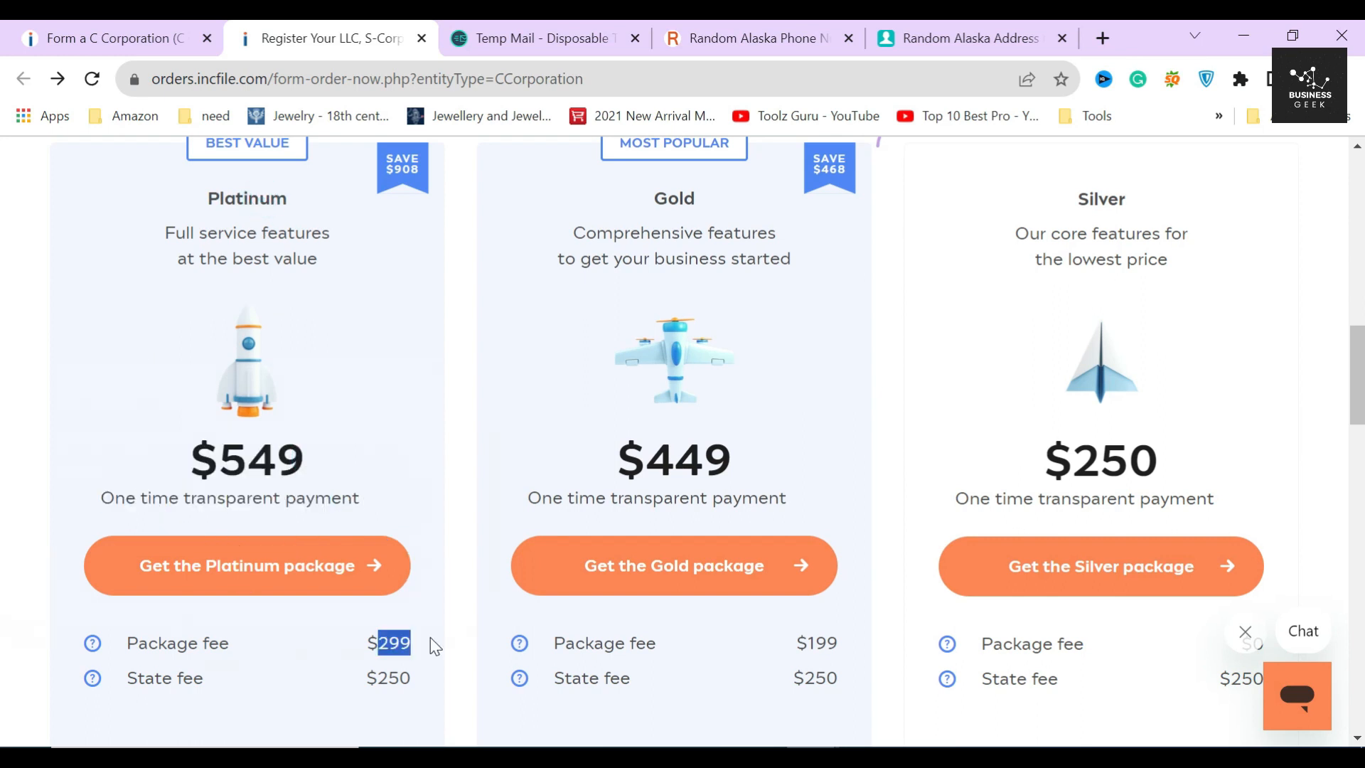
{"action": "scroll", "coordinate": [299, 453], "scroll_direction": "down", "scroll_amount": 5}
{"action": "left_click_drag", "start_coordinate": [139, 420], "coordinate": [371, 417]}
{"action": "left_click_drag", "start_coordinate": [137, 450], "coordinate": [320, 460]}
{"action": "left_click_drag", "start_coordinate": [136, 489], "coordinate": [377, 486]}
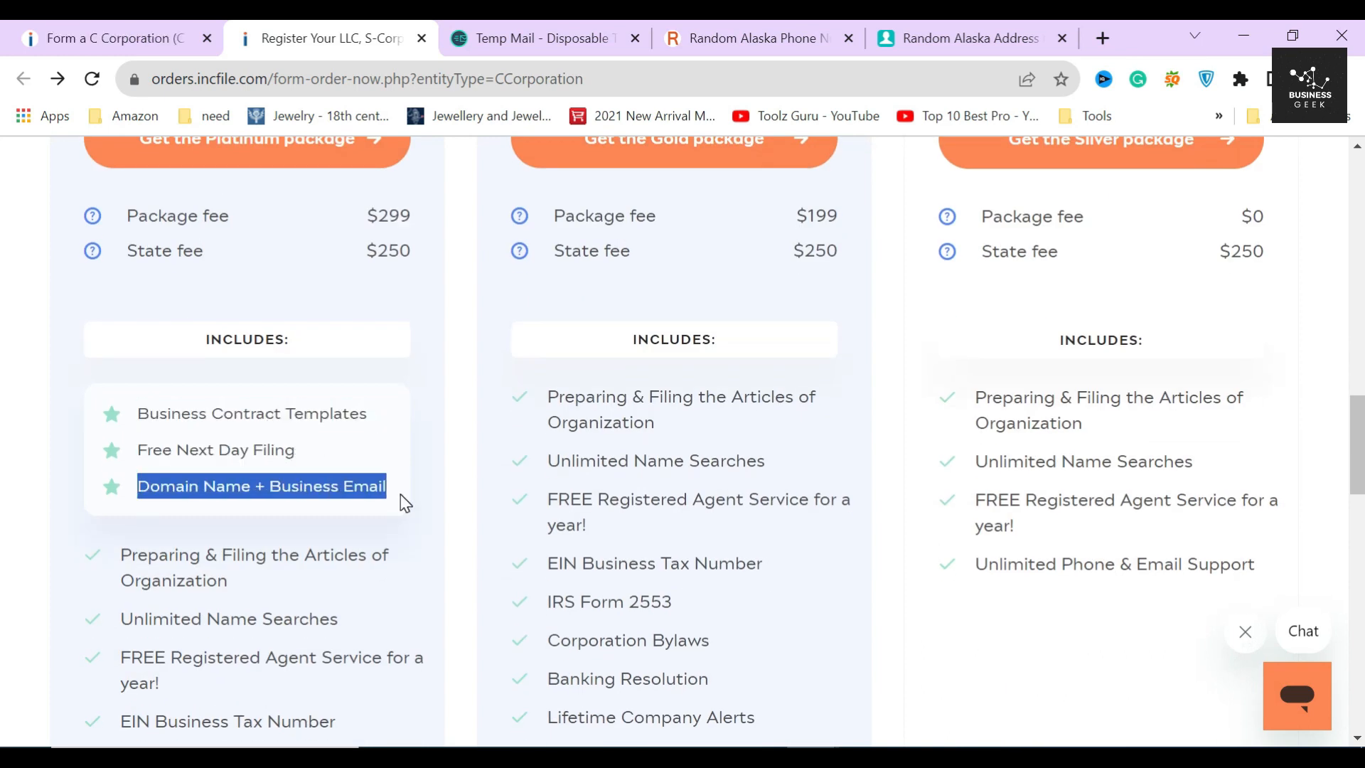
{"action": "left_click", "coordinate": [415, 523]}
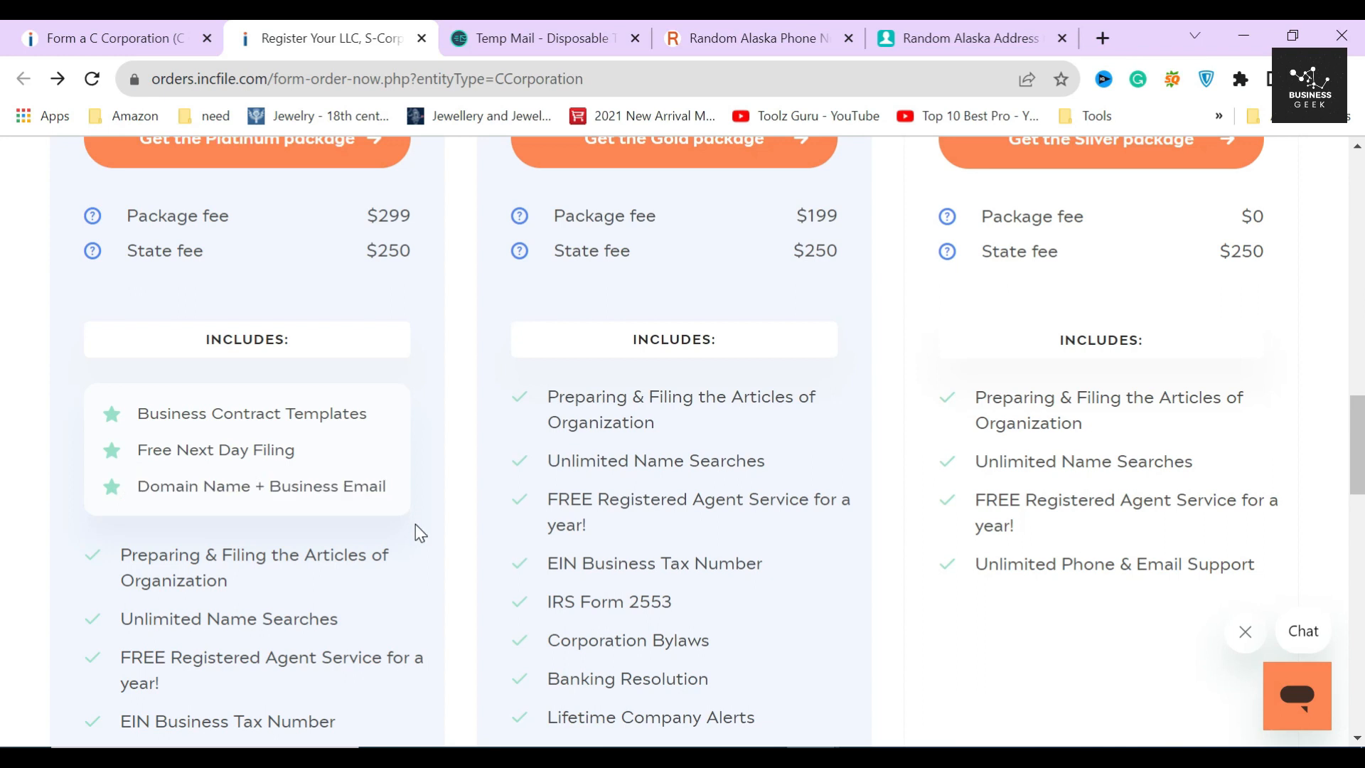
- Compare the packages and review the Gold package priced at $449
{"action": "scroll", "coordinate": [437, 507], "scroll_direction": "up", "scroll_amount": 7}
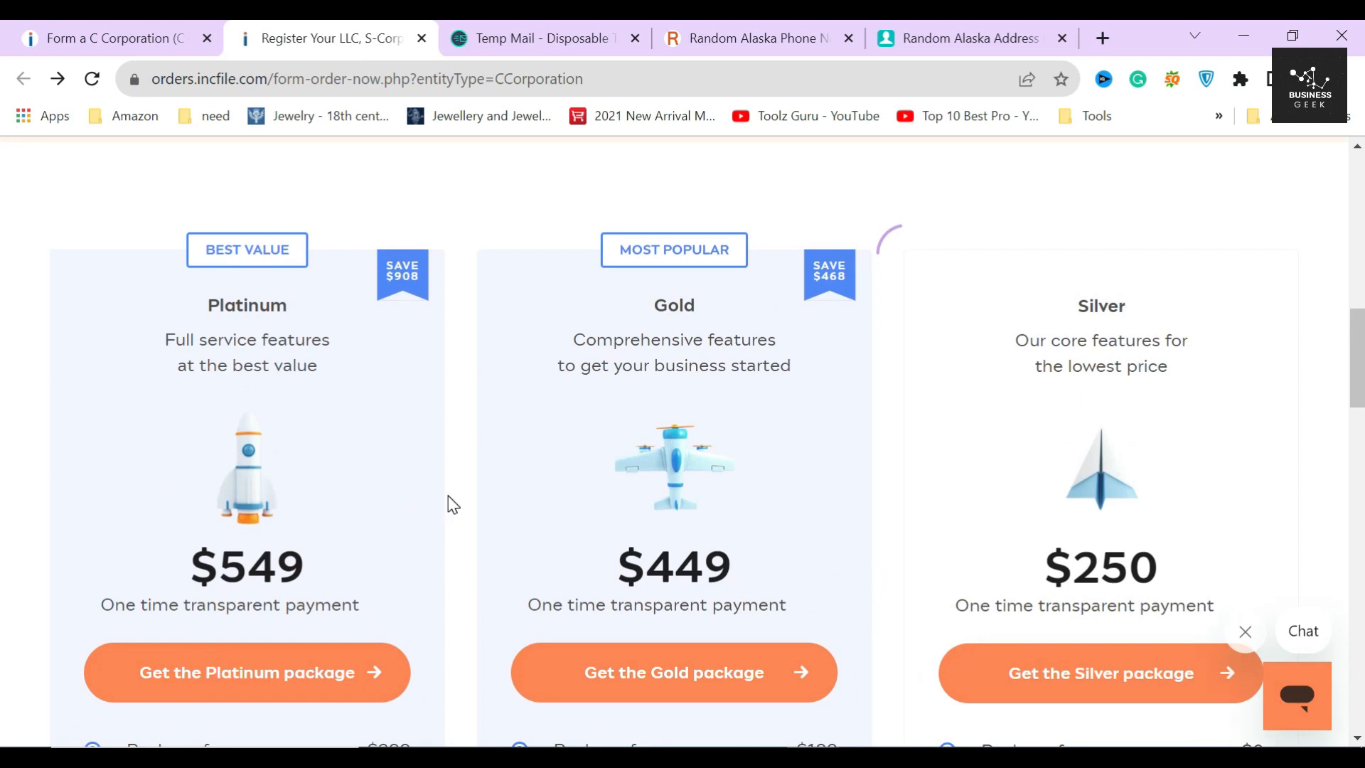
{"action": "scroll", "coordinate": [448, 497], "scroll_direction": "down", "scroll_amount": 5}
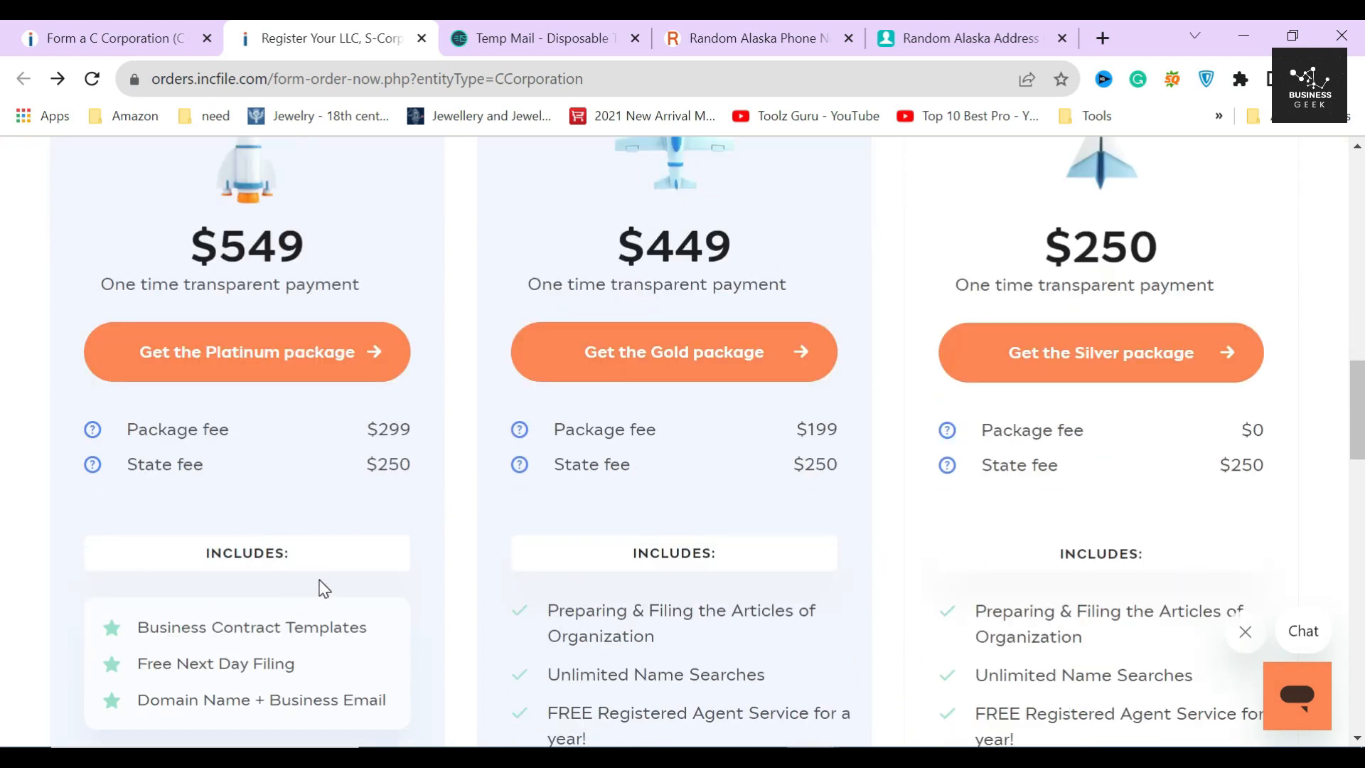
{"action": "scroll", "coordinate": [324, 588], "scroll_direction": "down", "scroll_amount": 3}
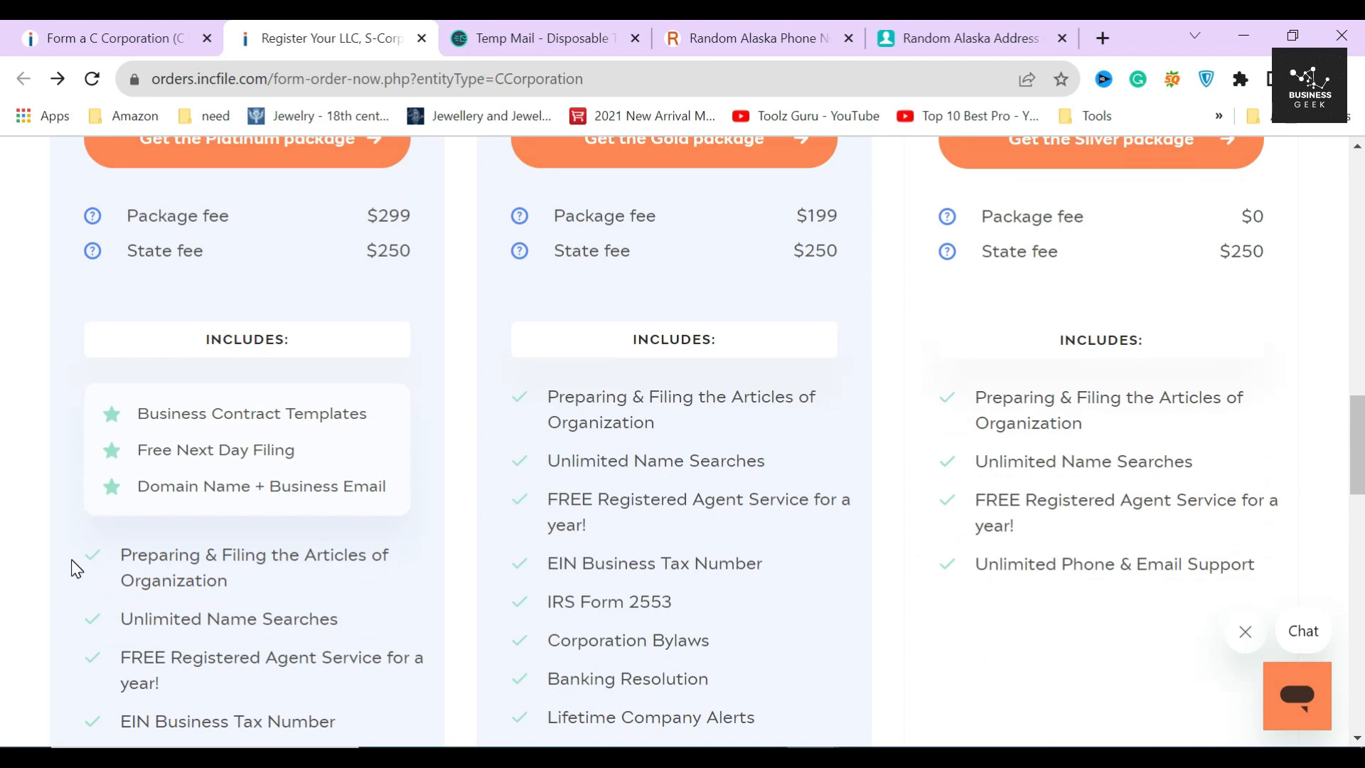
{"action": "scroll", "coordinate": [484, 552], "scroll_direction": "up", "scroll_amount": 6}
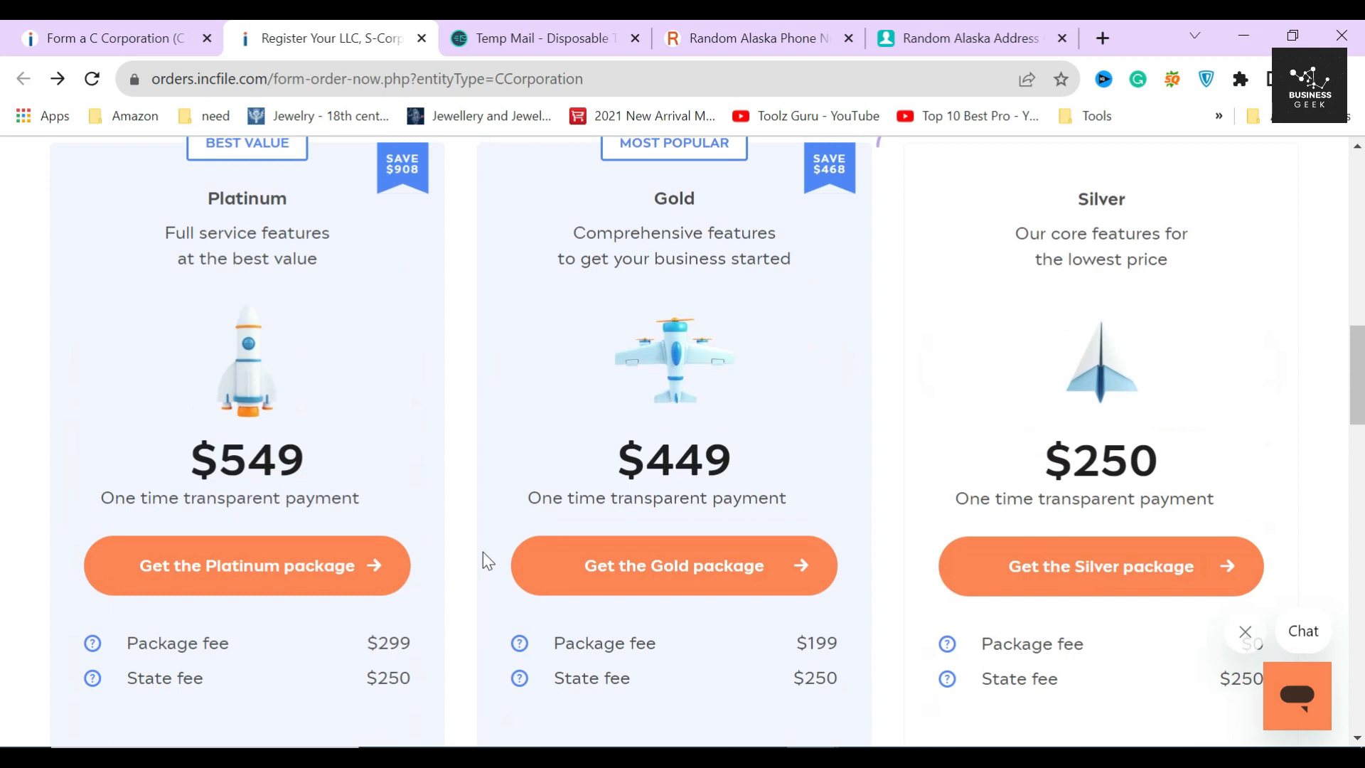
{"action": "scroll", "coordinate": [483, 552], "scroll_direction": "up", "scroll_amount": 2}
{"action": "double_click", "coordinate": [672, 306]}
{"action": "left_click_drag", "start_coordinate": [617, 565], "coordinate": [744, 578]}
{"action": "left_click", "coordinate": [745, 569]}
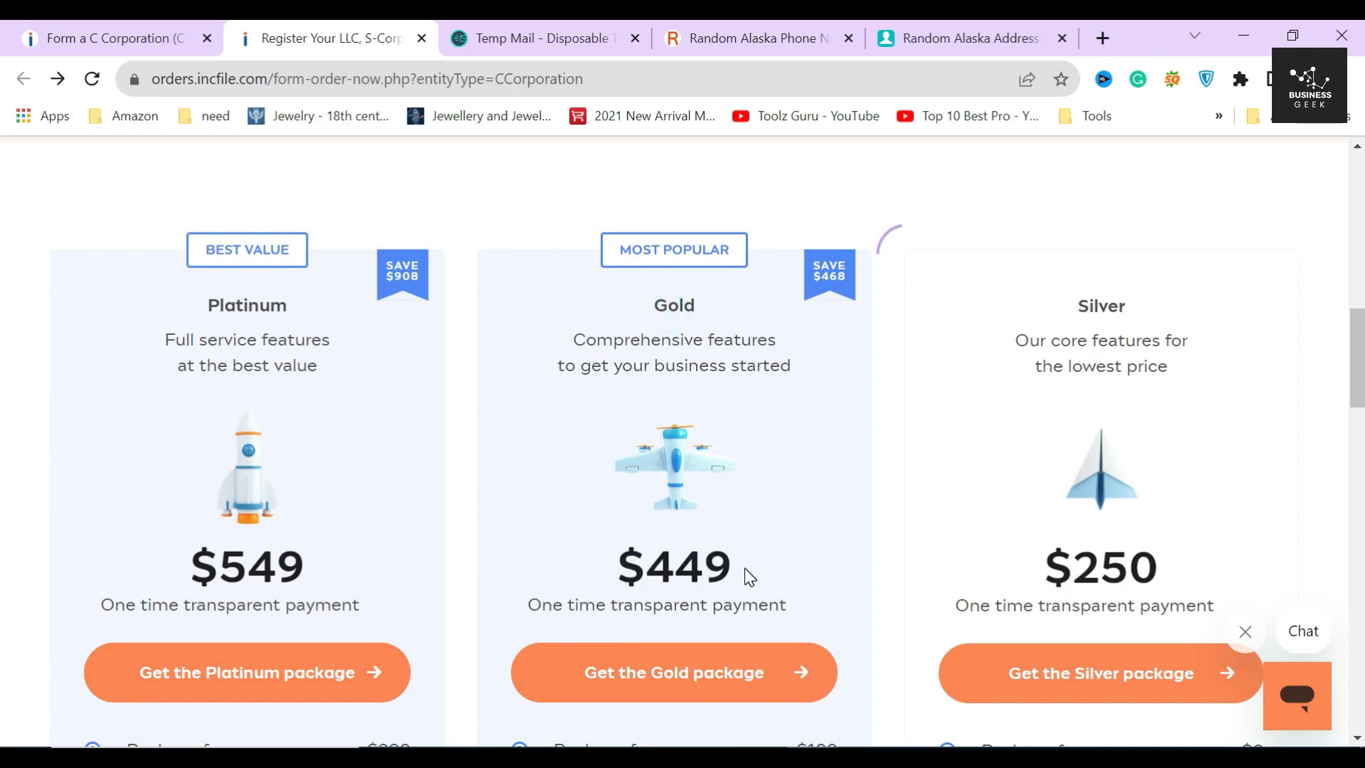
- Order the Gold package to reach the Contact Person form
{"action": "left_click", "coordinate": [676, 672]}
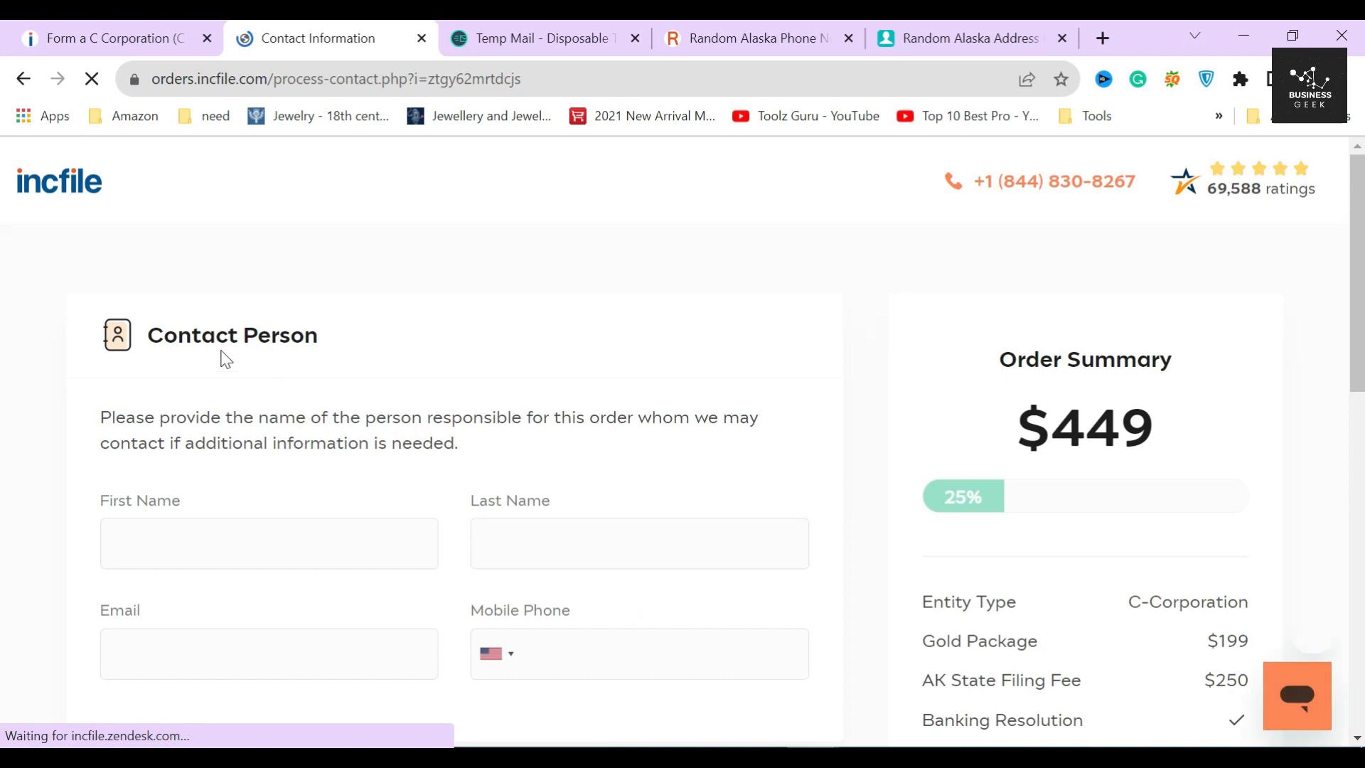
{"action": "left_click_drag", "start_coordinate": [145, 334], "coordinate": [406, 365]}
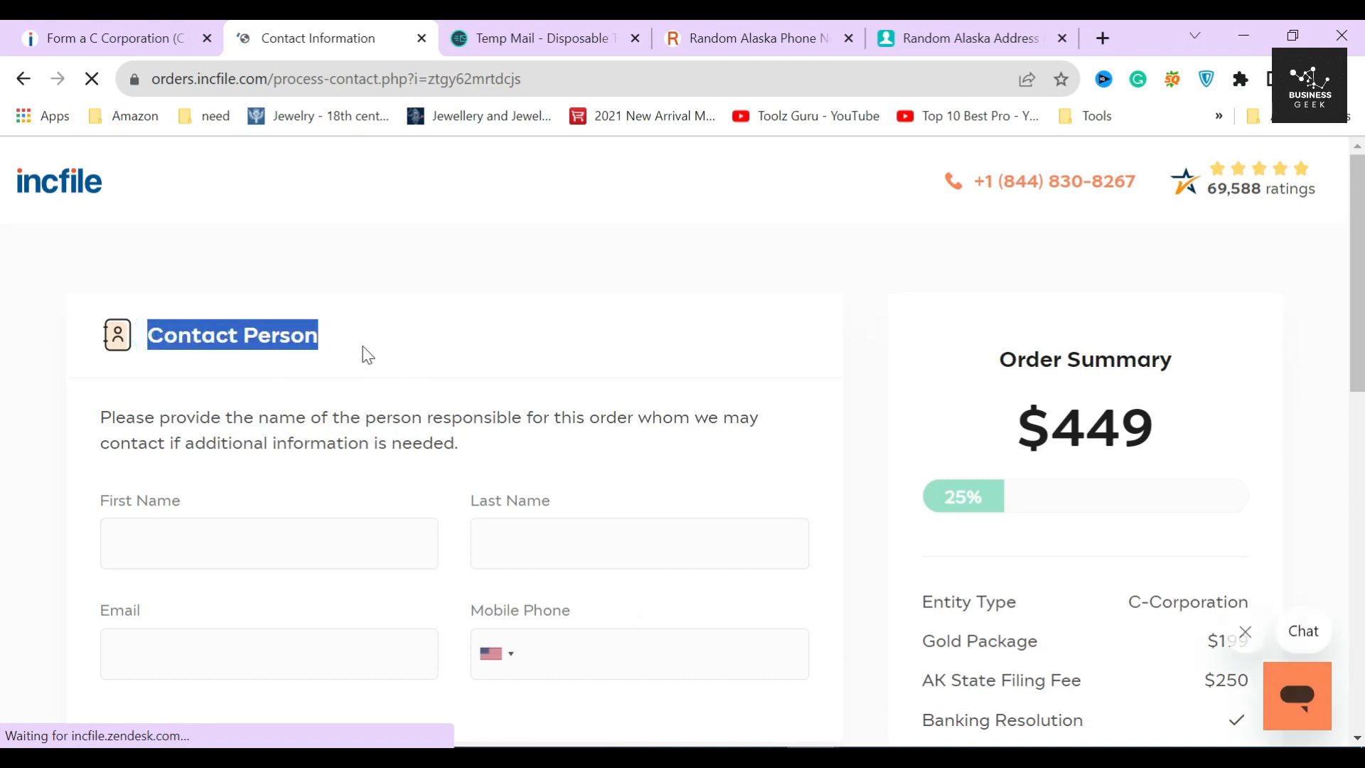
{"action": "left_click", "coordinate": [363, 346]}
{"action": "scroll", "coordinate": [368, 354], "scroll_direction": "down", "scroll_amount": 1}
- Enter the contact person's first and last name
{"action": "left_click", "coordinate": [270, 437]}
{"action": "type", "text": "HD"}
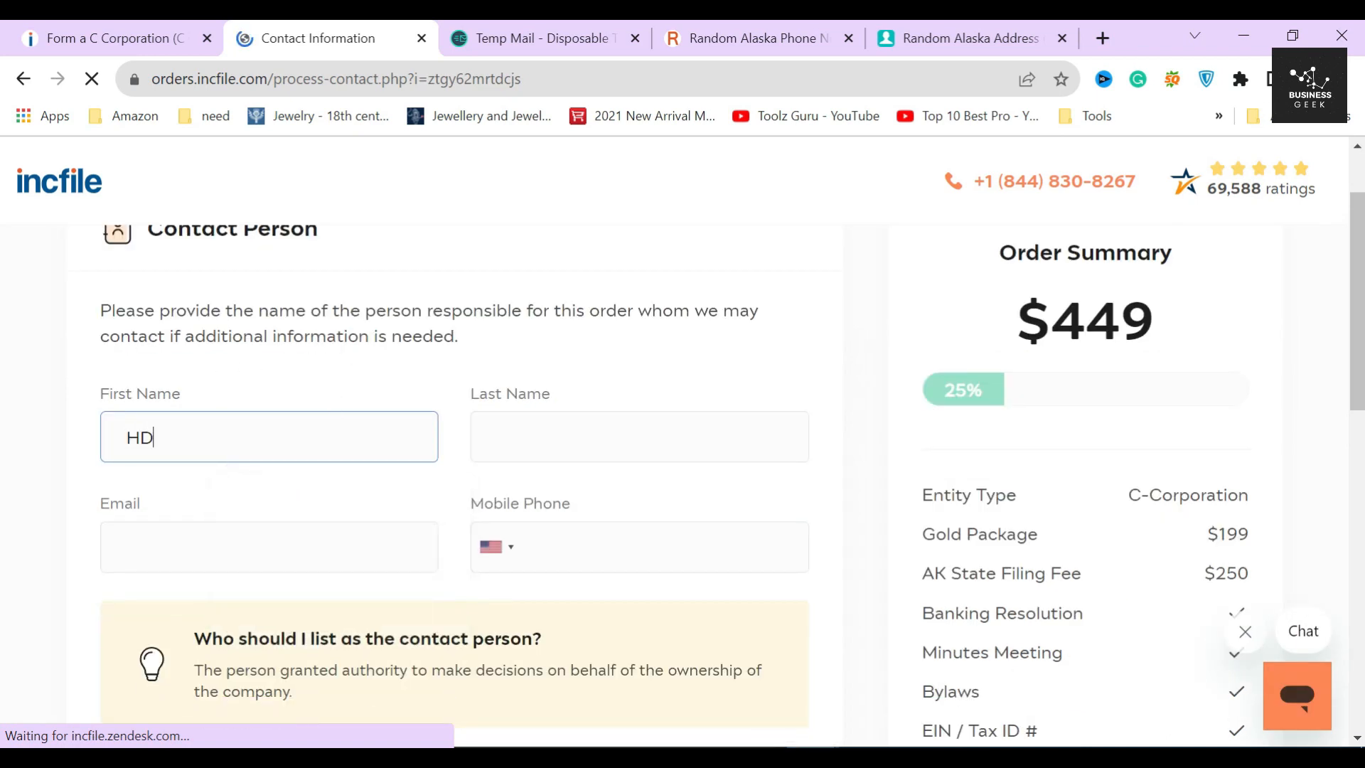
{"action": "left_click", "coordinate": [579, 439]}
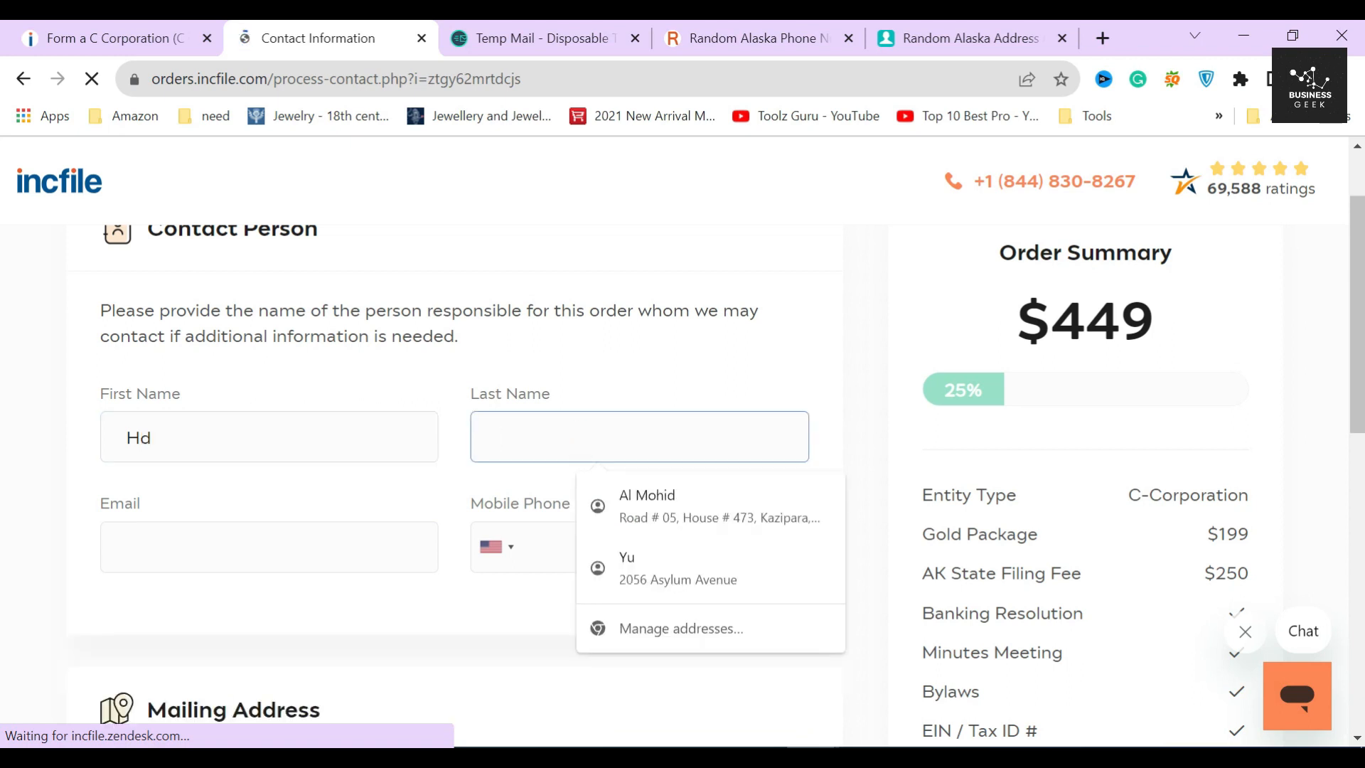
{"action": "type", "text": "FR"}
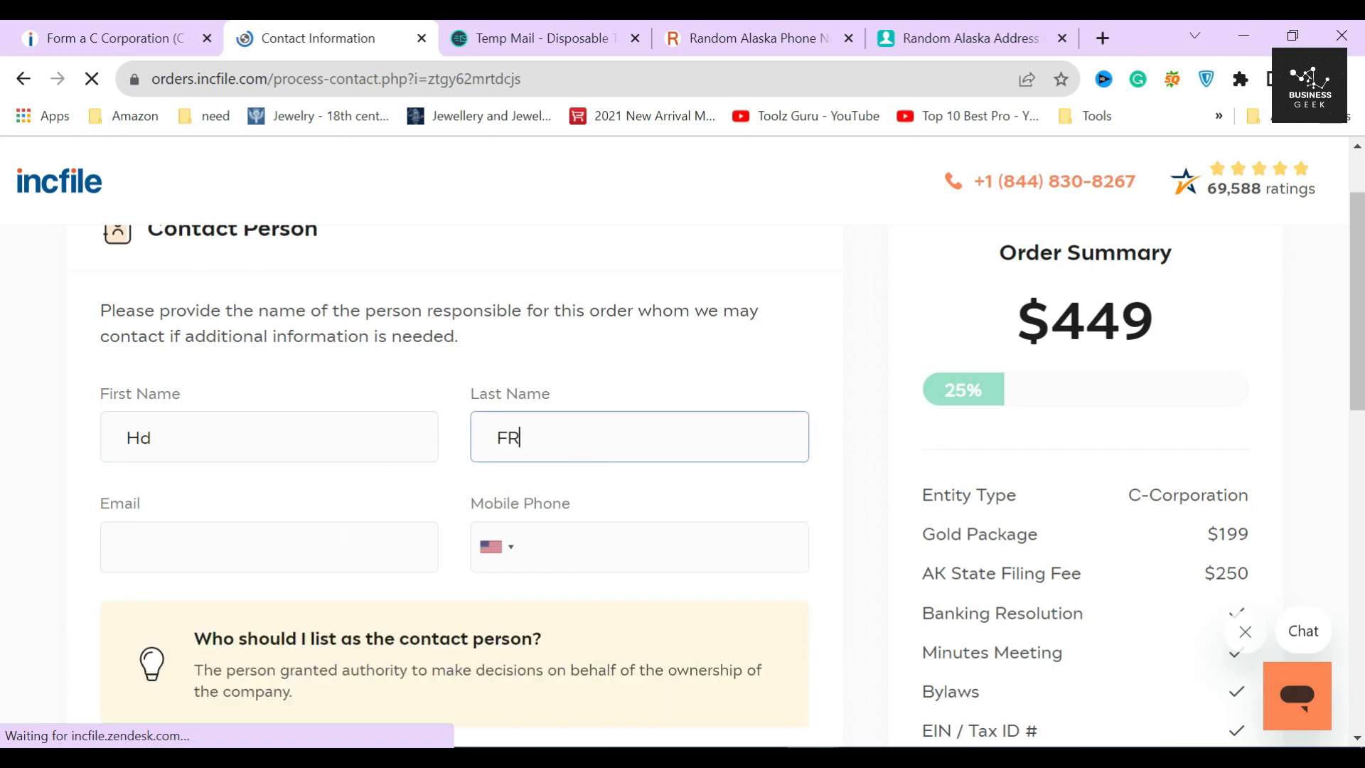
- Paste the temporary e-mail address and the copied mobile phone number into the contact form
{"action": "left_click", "coordinate": [329, 535]}
{"action": "left_click", "coordinate": [573, 29]}
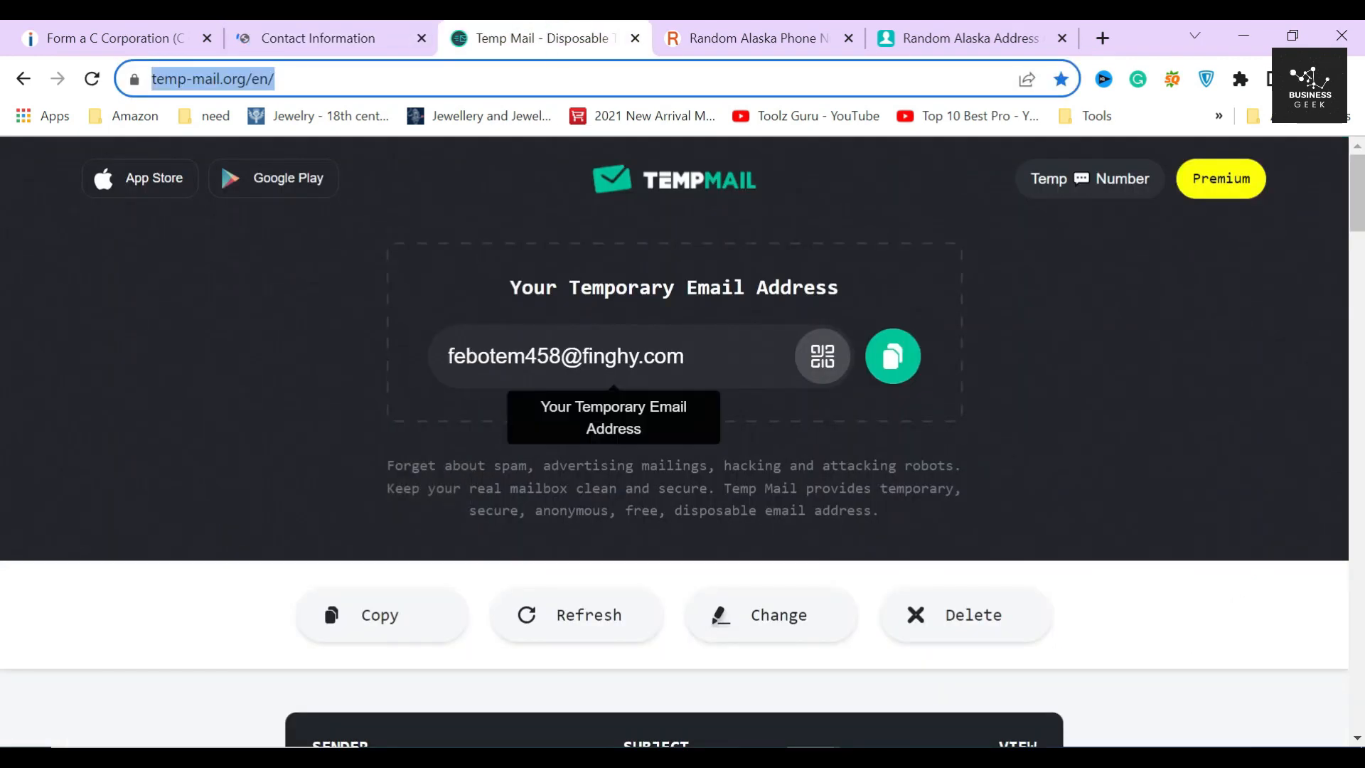
{"action": "left_click", "coordinate": [567, 356]}
{"action": "key", "text": "ctrl+c"}
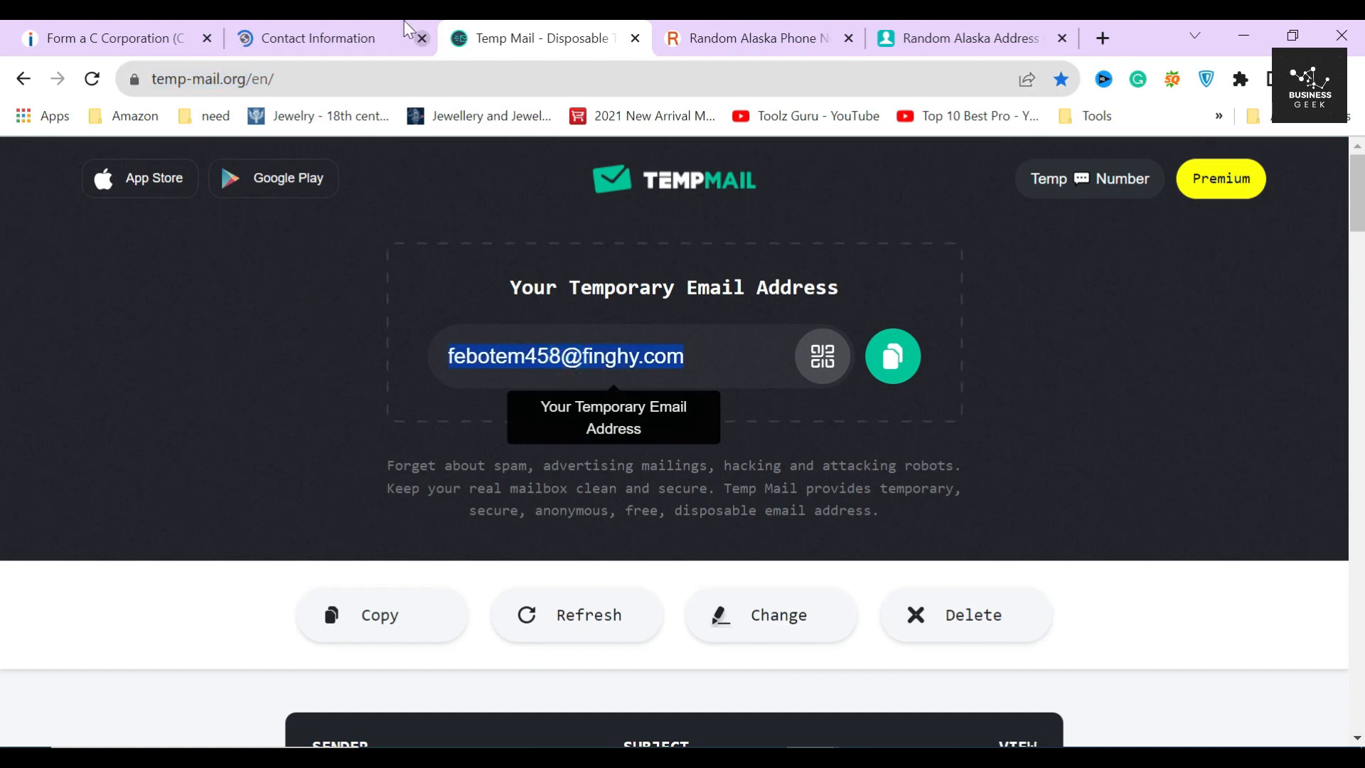
{"action": "left_click", "coordinate": [341, 38]}
{"action": "key", "text": "ctrl+v"}
{"action": "left_click", "coordinate": [747, 38]}
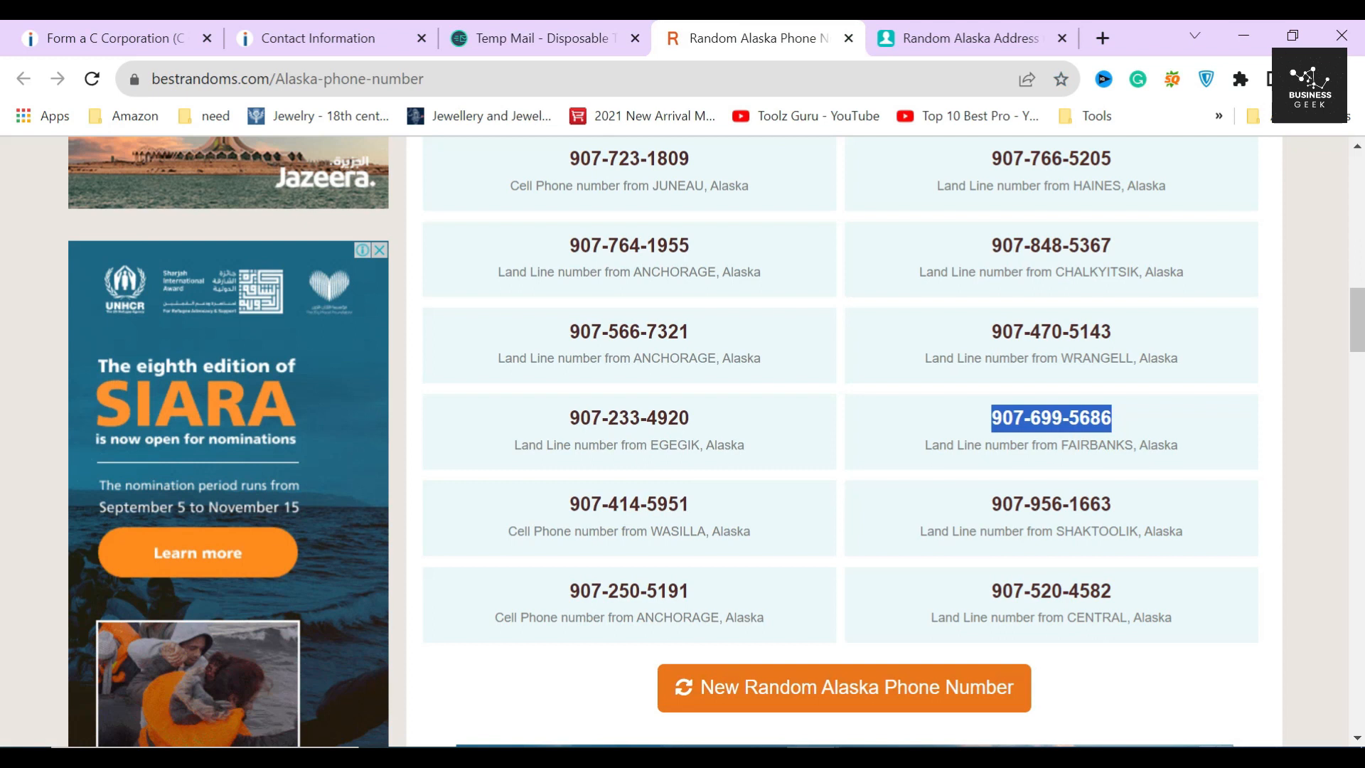
{"action": "left_click", "coordinate": [275, 37]}
{"action": "key", "text": "ctrl+v"}
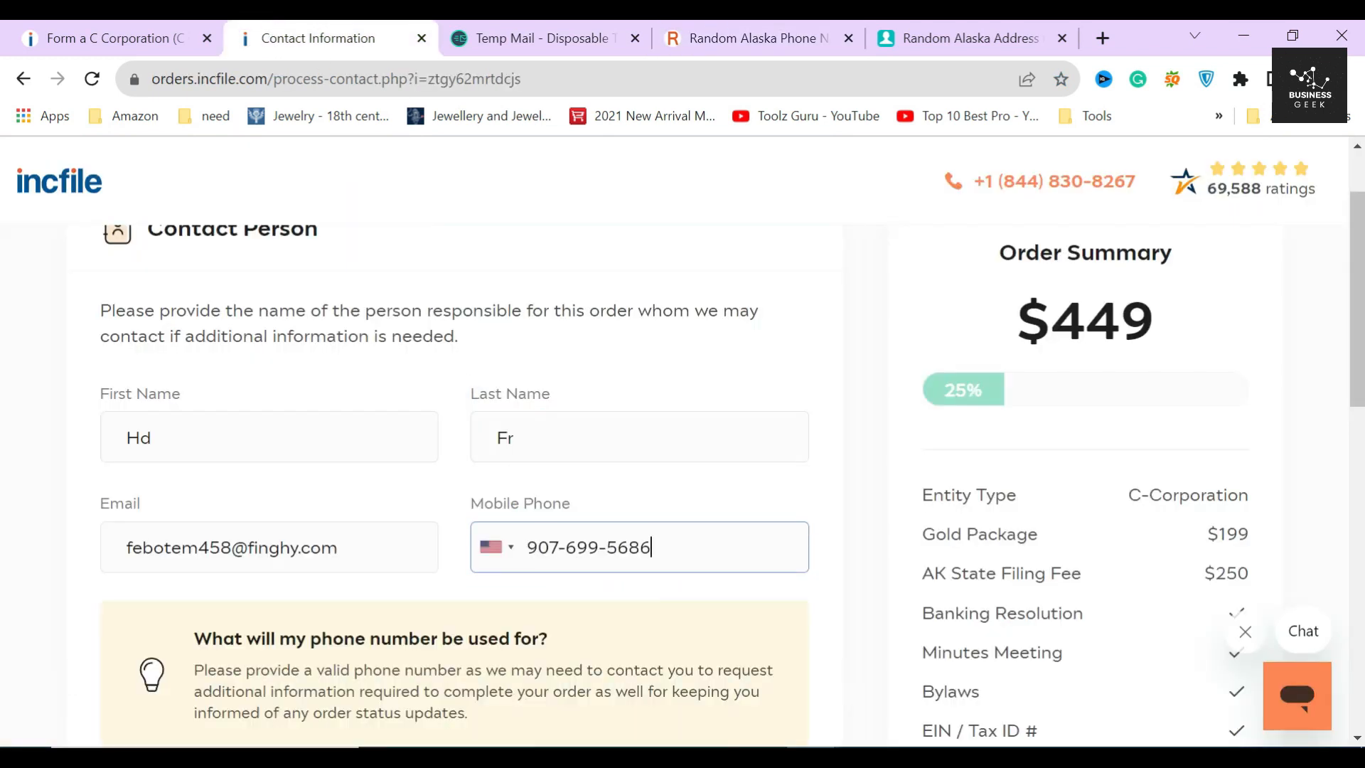
{"action": "scroll", "coordinate": [798, 524], "scroll_direction": "down", "scroll_amount": 8}
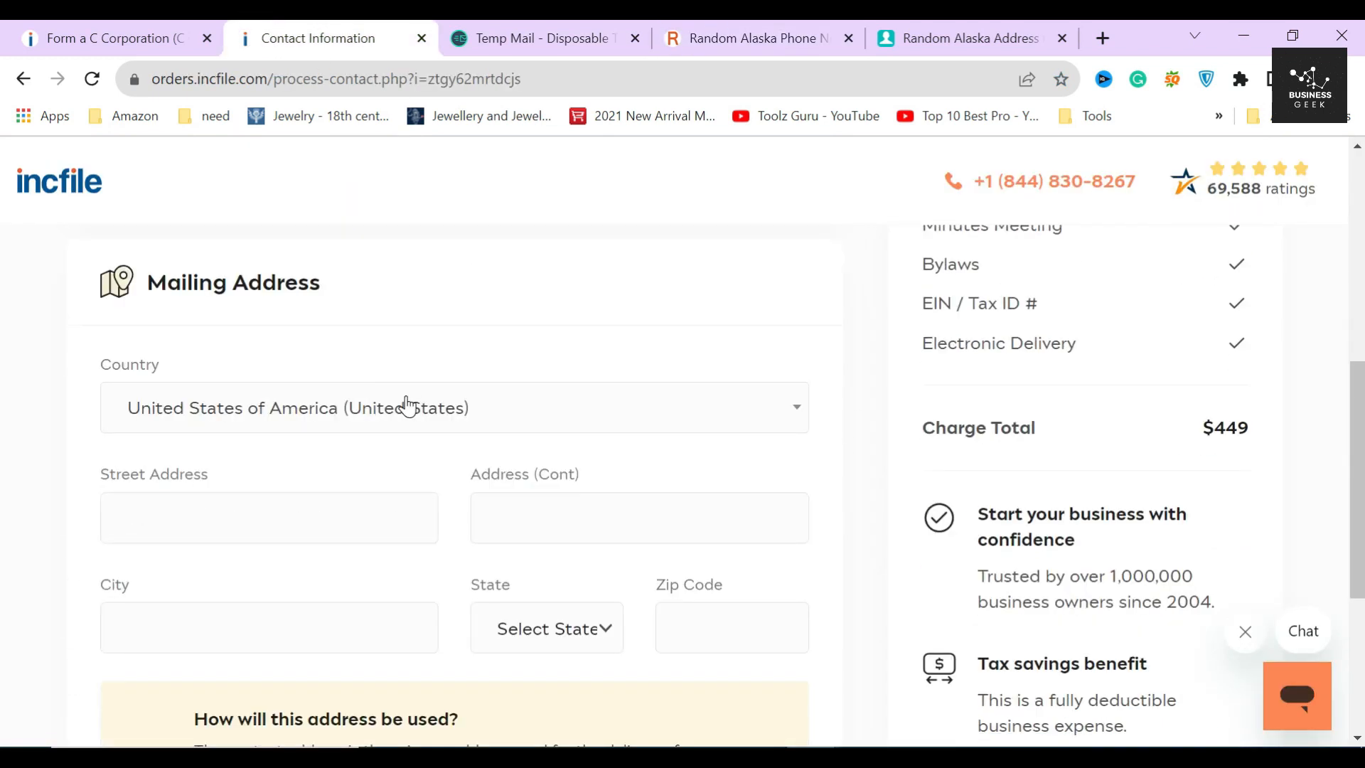
- Paste the generated street address into the mailing address lines
{"action": "left_click", "coordinate": [296, 409]}
{"action": "scroll", "coordinate": [192, 590], "scroll_direction": "down", "scroll_amount": 3}
{"action": "scroll", "coordinate": [199, 599], "scroll_direction": "up", "scroll_amount": 5}
{"action": "left_click", "coordinate": [73, 459]}
{"action": "left_click", "coordinate": [970, 37]}
{"action": "left_click", "coordinate": [777, 285]}
{"action": "key", "text": "ctrl+c"}
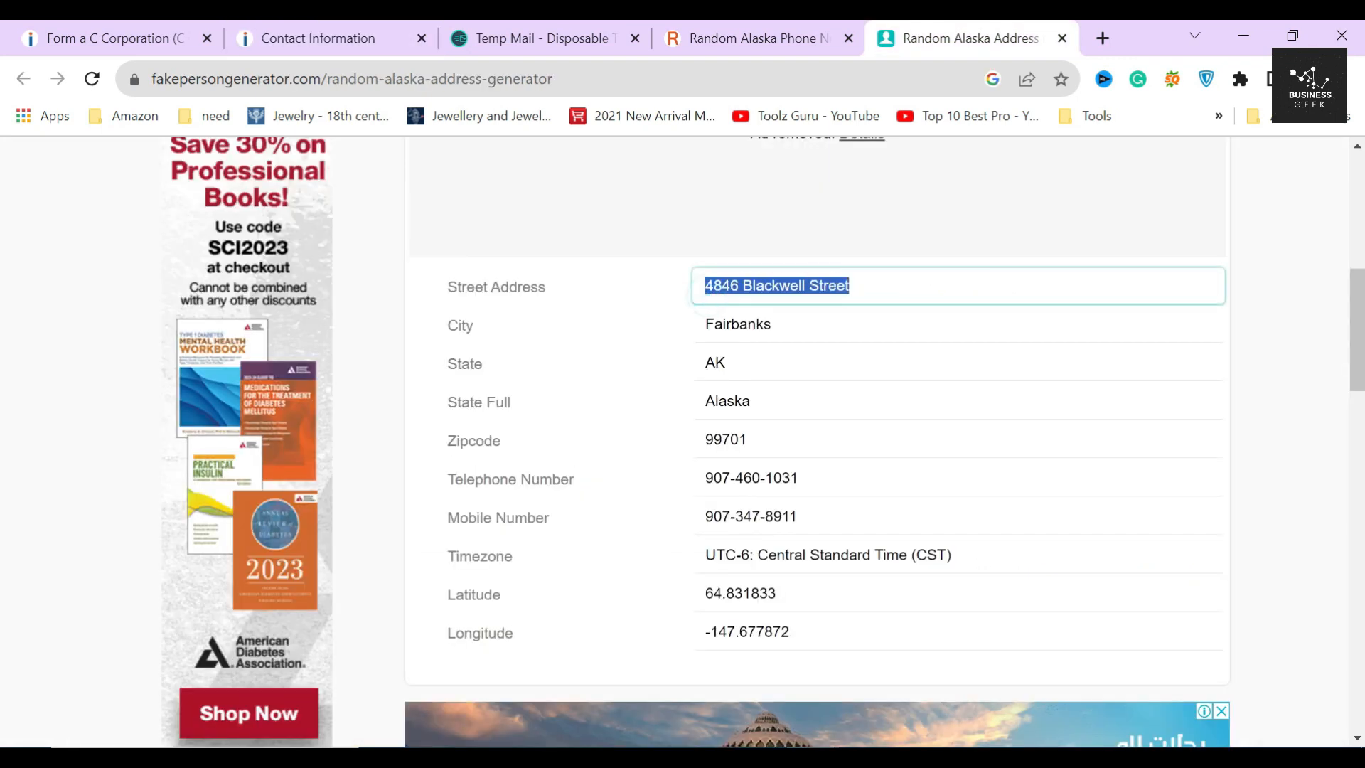
{"action": "left_click", "coordinate": [306, 38]}
{"action": "left_click", "coordinate": [272, 411]}
{"action": "key", "text": "ctrl+v"}
{"action": "left_click", "coordinate": [568, 411]}
{"action": "type", "text": "Blackwell Street"}
- Set the mailing address state to Alaska
{"action": "left_click", "coordinate": [942, 42]}
{"action": "left_click", "coordinate": [726, 402]}
{"action": "key", "text": "ctrl+c"}
{"action": "left_click", "coordinate": [306, 37]}
{"action": "left_click", "coordinate": [270, 522]}
{"action": "key", "text": "ctrl+v"}
{"action": "left_click", "coordinate": [598, 536]}
{"action": "left_click", "coordinate": [562, 120]}
- Paste the generated zip code and submit the contact and mailing details
{"action": "left_click", "coordinate": [953, 38]}
{"action": "double_click", "coordinate": [726, 436]}
{"action": "key", "text": "ctrl+c"}
{"action": "left_click", "coordinate": [305, 37]}
{"action": "left_click", "coordinate": [732, 522]}
{"action": "key", "text": "ctrl+v"}
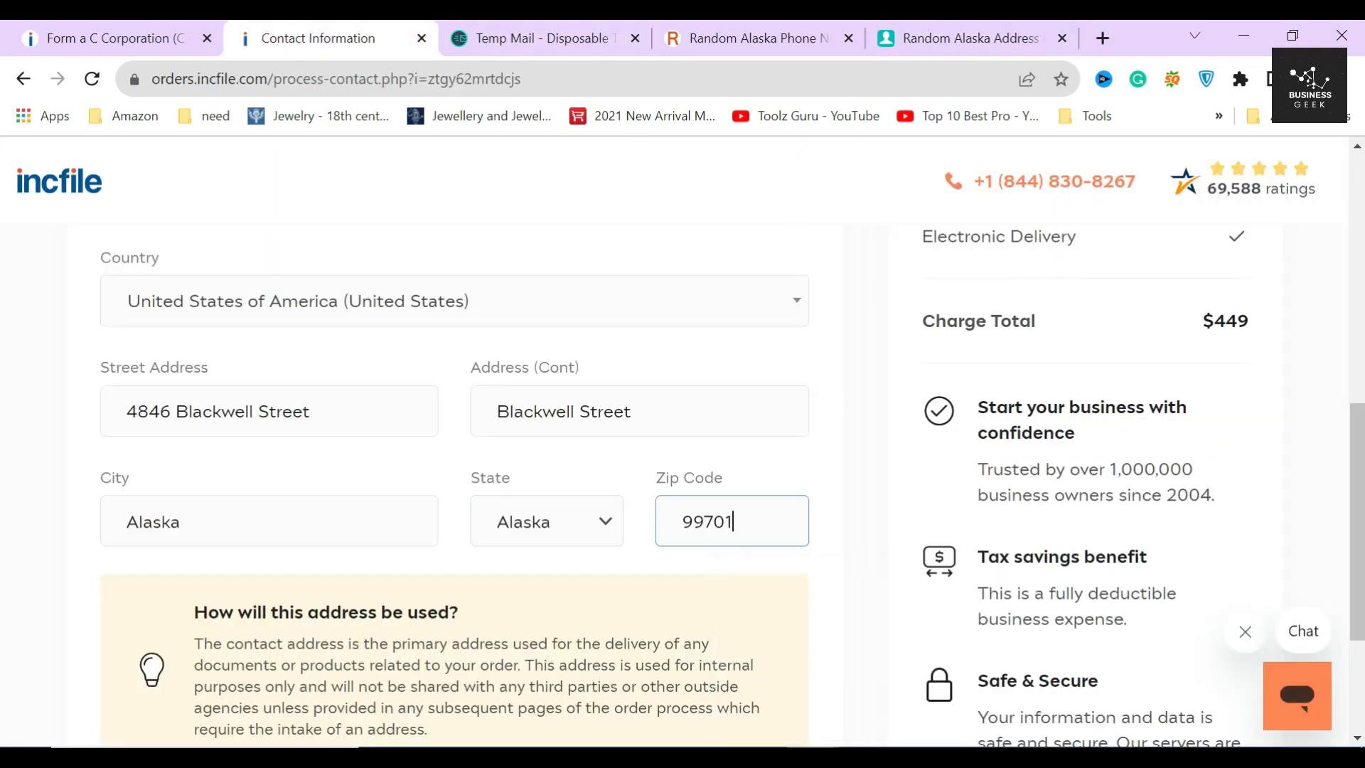
{"action": "scroll", "coordinate": [864, 560], "scroll_direction": "down", "scroll_amount": 3}
{"action": "left_click", "coordinate": [753, 632]}
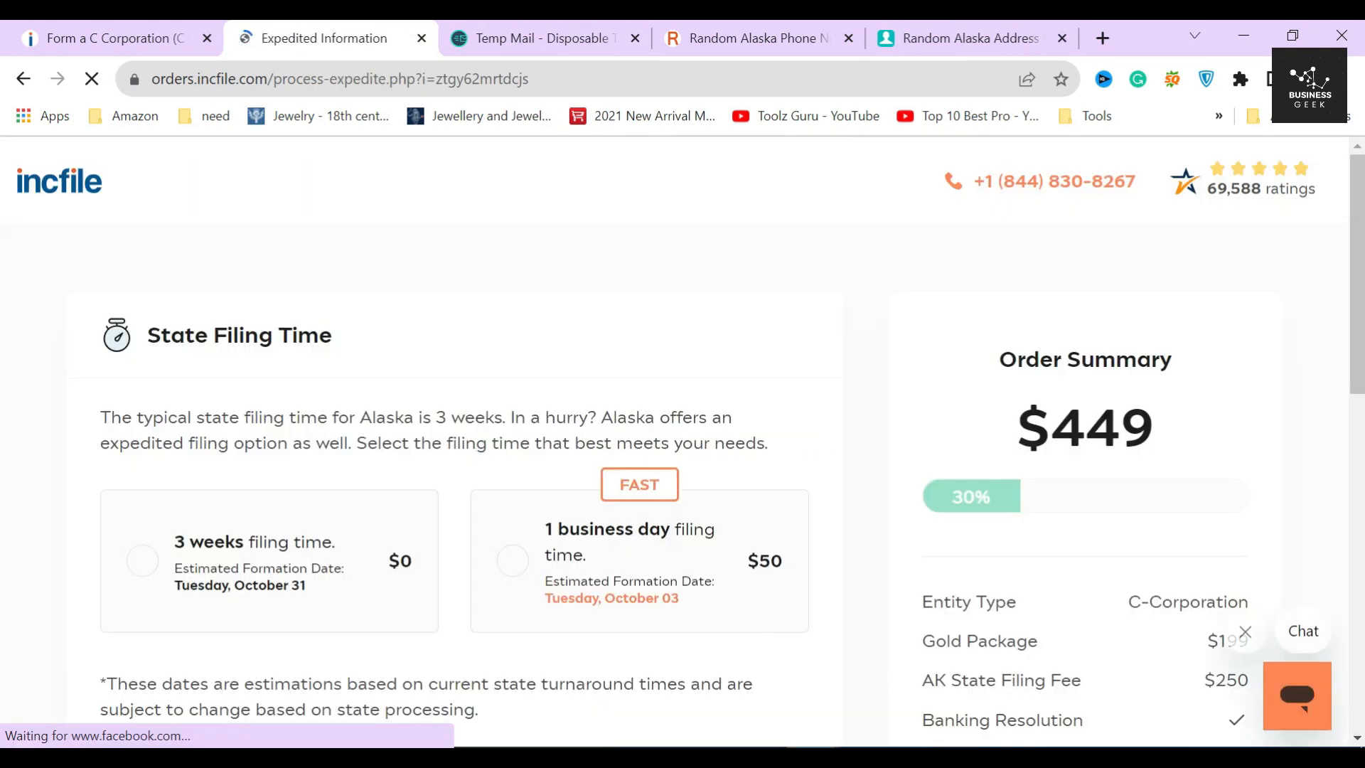
- Keep the standard 3-week Alaska filing time instead of $50 one-day filing, and continue
{"action": "triple_click", "coordinate": [153, 334]}
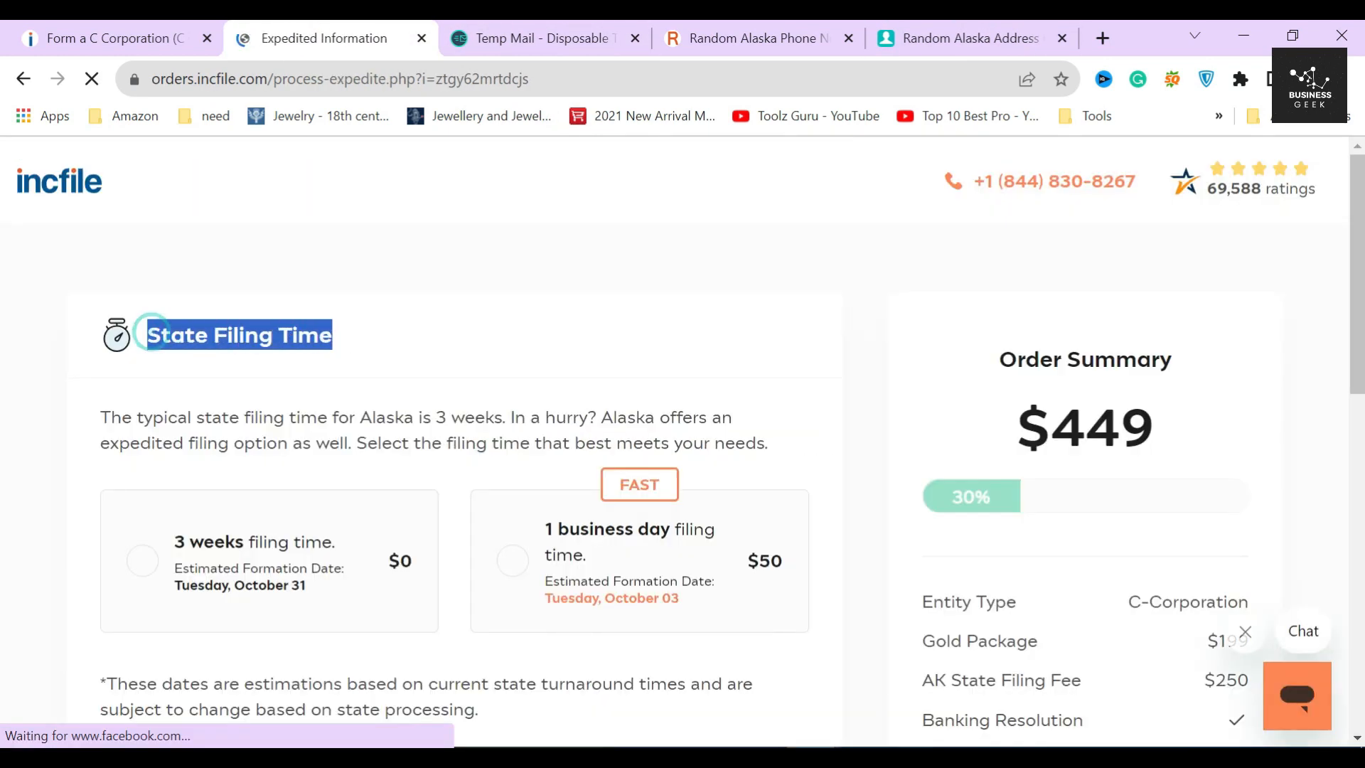
{"action": "left_click", "coordinate": [377, 349]}
{"action": "left_click_drag", "start_coordinate": [100, 419], "coordinate": [599, 426]}
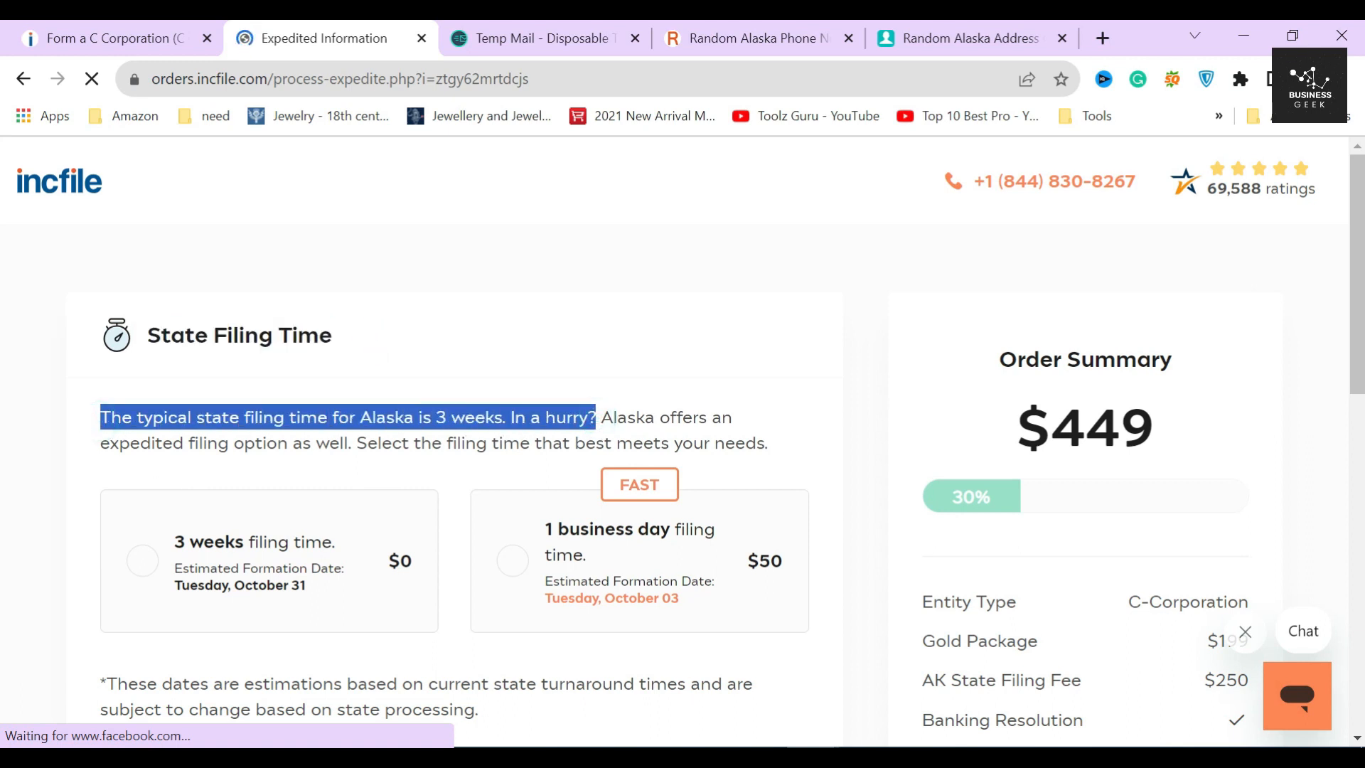
{"action": "left_click", "coordinate": [483, 455]}
{"action": "scroll", "coordinate": [418, 611], "scroll_direction": "down", "scroll_amount": 1}
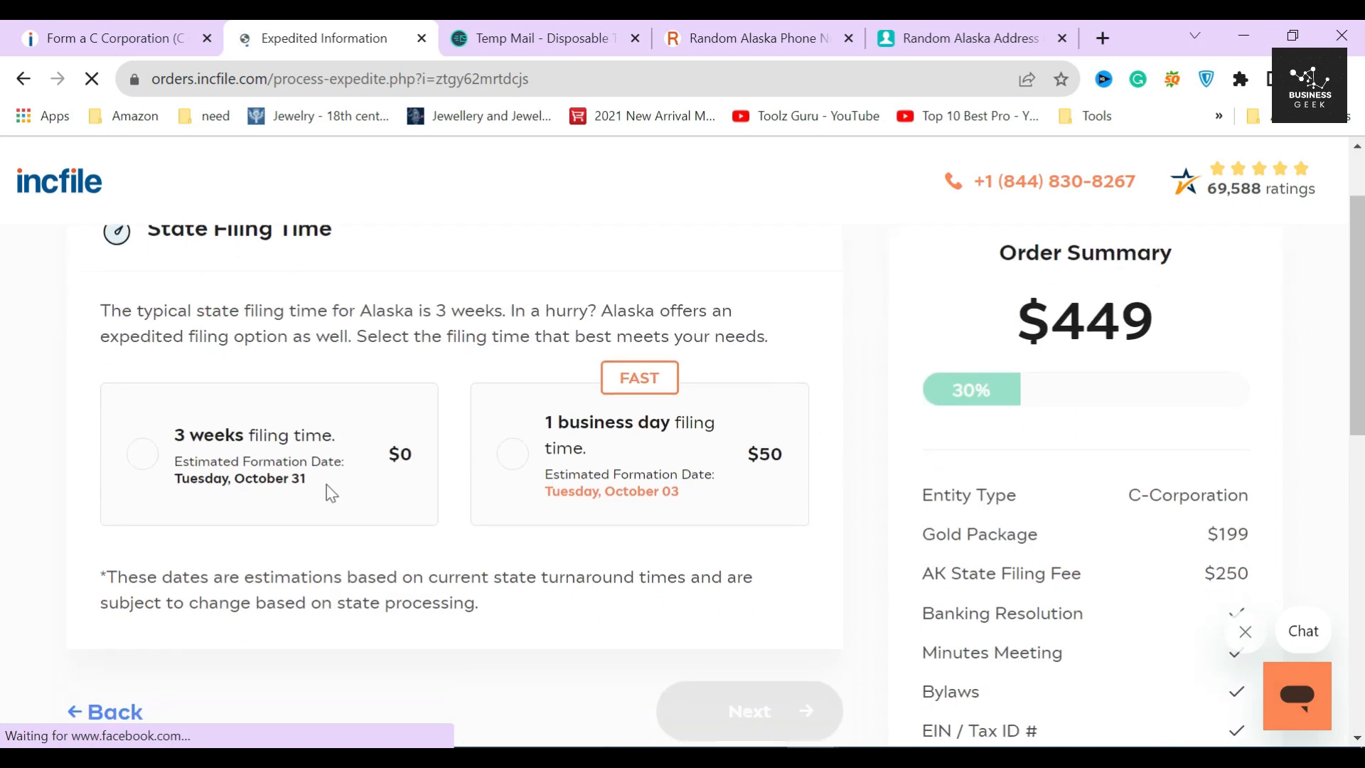
{"action": "left_click", "coordinate": [153, 462]}
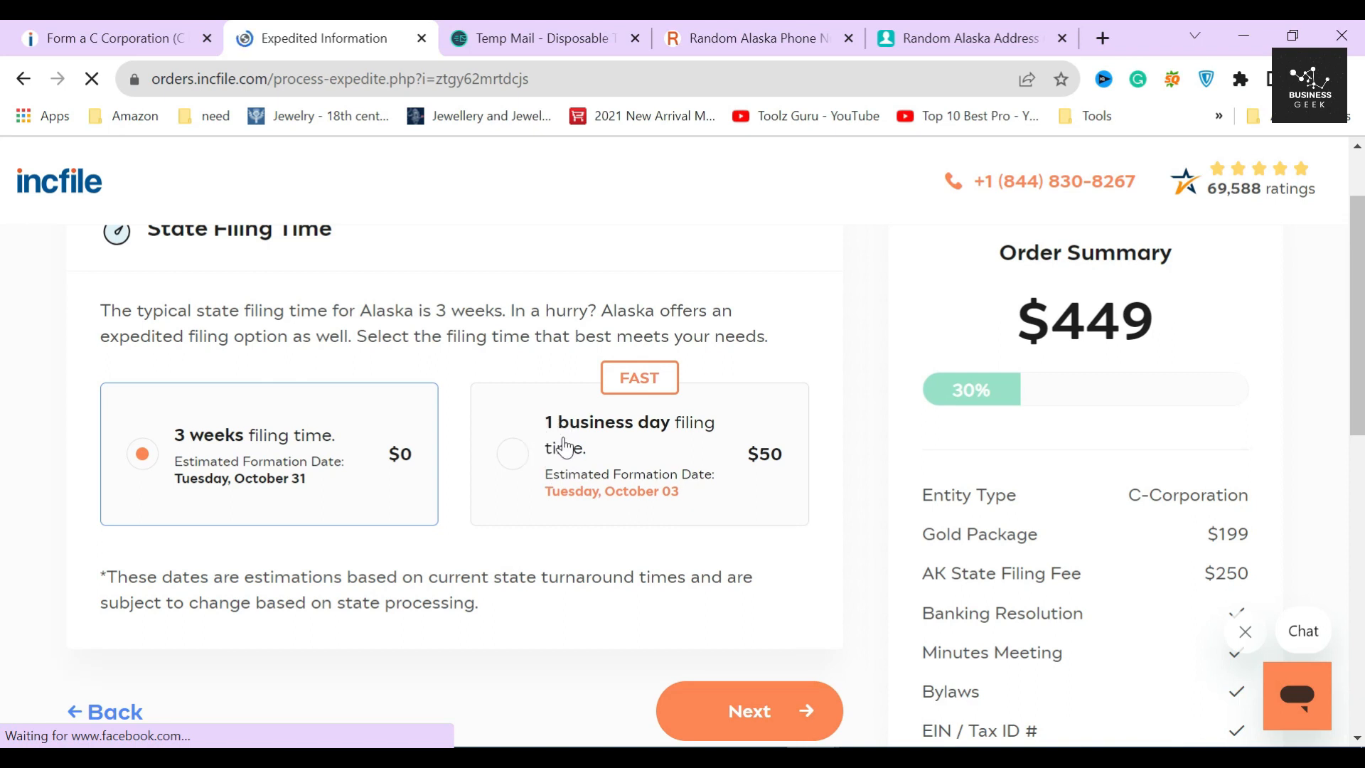
{"action": "left_click_drag", "start_coordinate": [747, 457], "coordinate": [786, 461]}
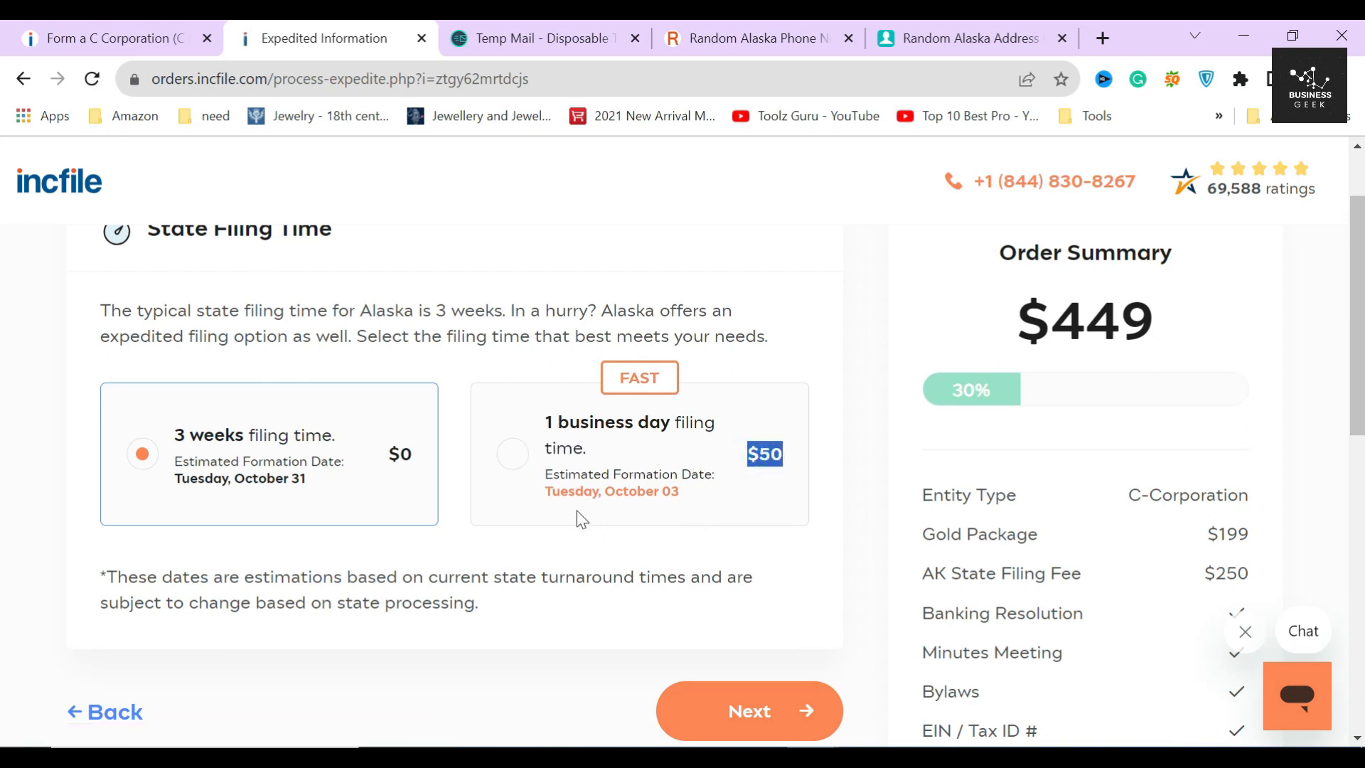
{"action": "left_click", "coordinate": [544, 545]}
{"action": "scroll", "coordinate": [540, 561], "scroll_direction": "down", "scroll_amount": 1}
{"action": "left_click", "coordinate": [751, 623]}
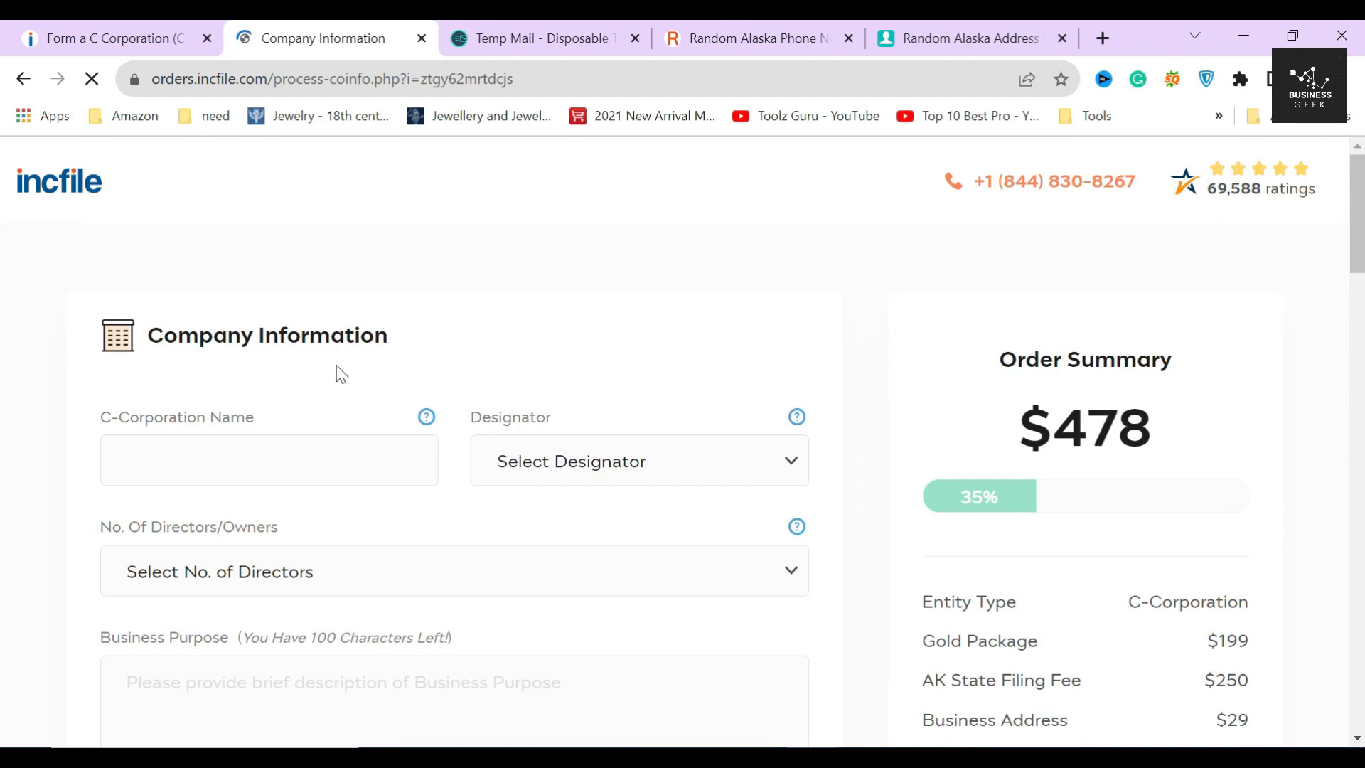
- Name the corporation 'ZARA MARKETING' with the CORP. designator
{"action": "left_click_drag", "start_coordinate": [146, 334], "coordinate": [394, 335]}
{"action": "left_click", "coordinate": [404, 328]}
{"action": "left_click", "coordinate": [269, 460]}
{"action": "type", "text": "ZARA"}
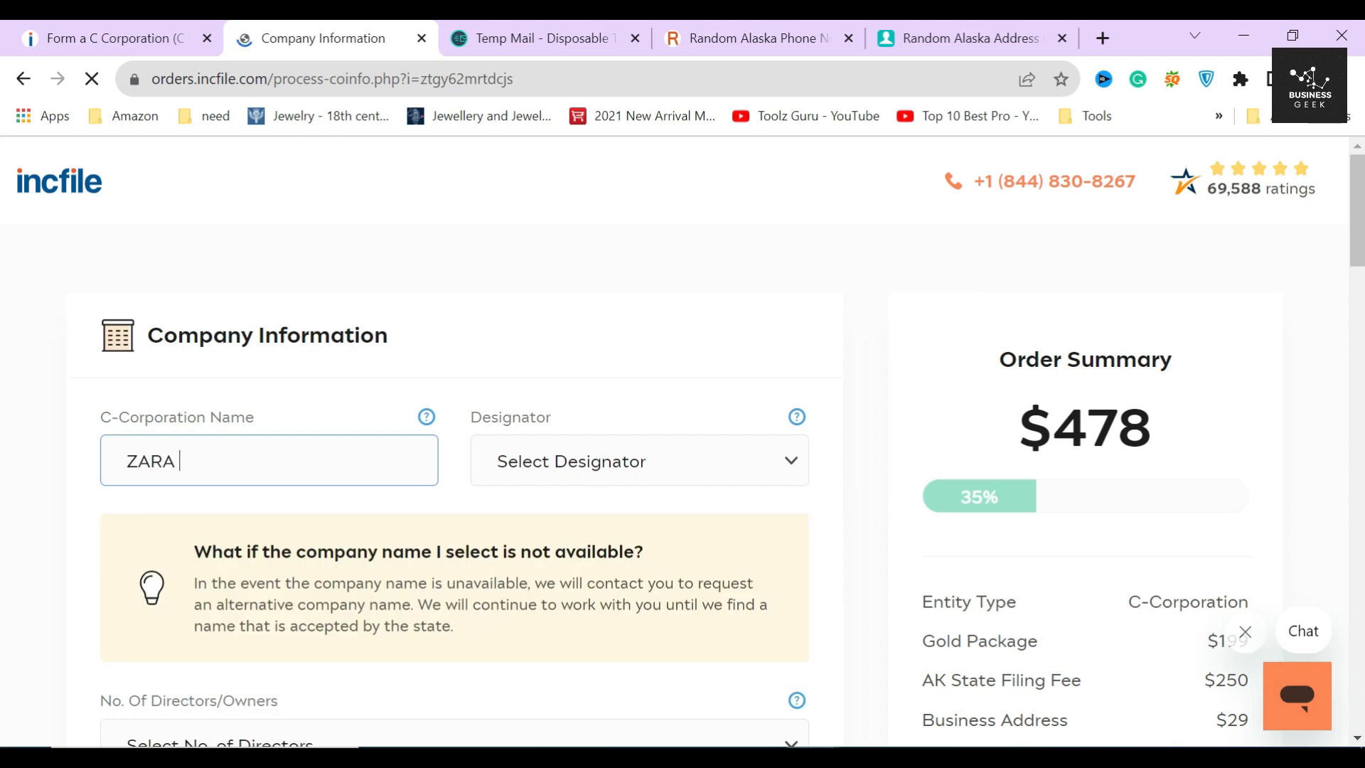
{"action": "type", "text": " MARKETING"}
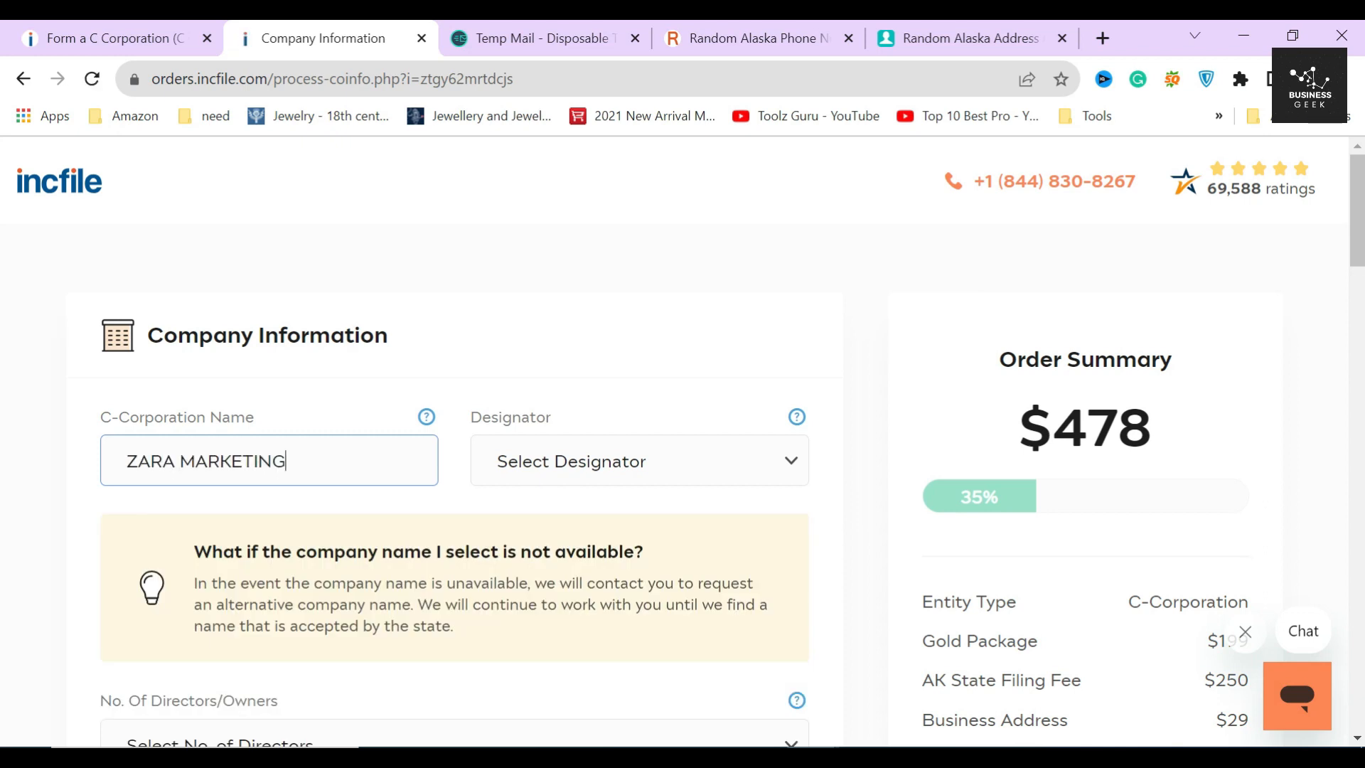
{"action": "left_click", "coordinate": [761, 460]}
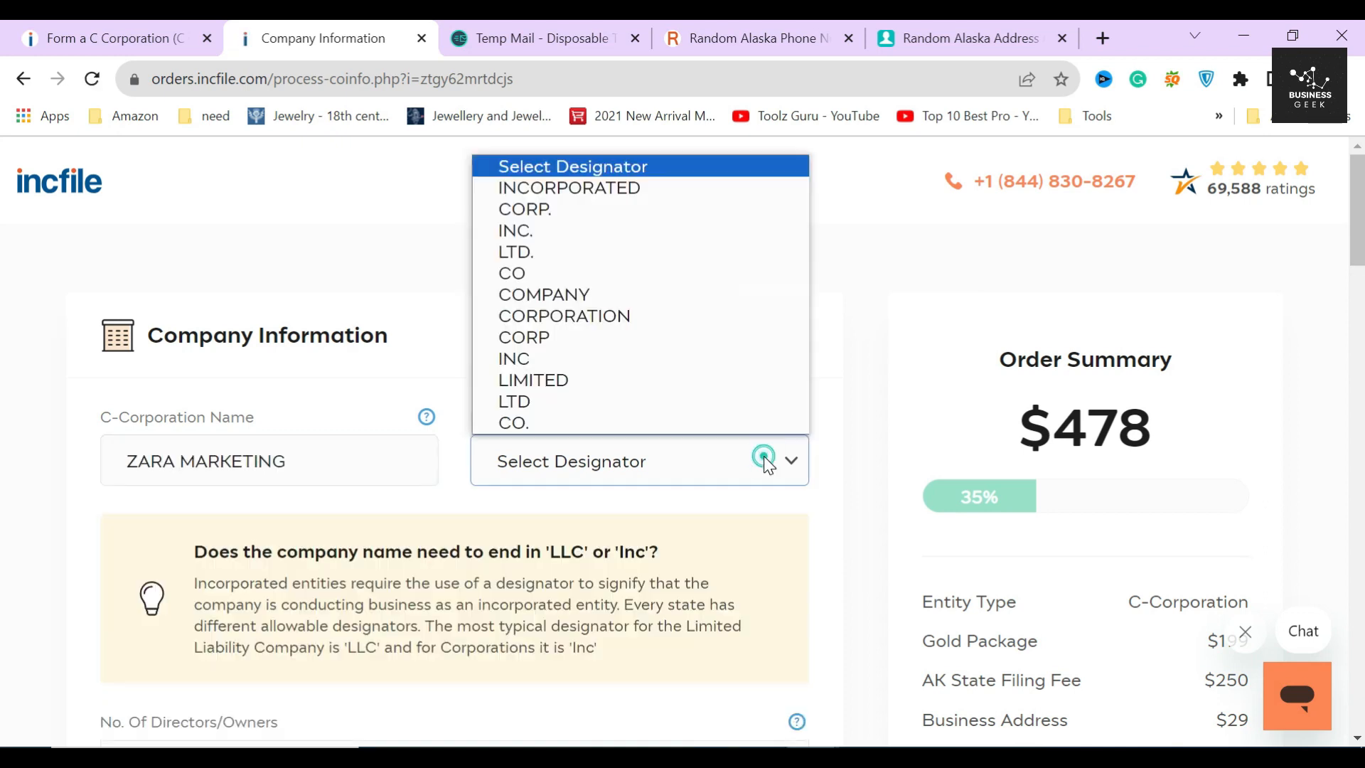
{"action": "left_click", "coordinate": [580, 210]}
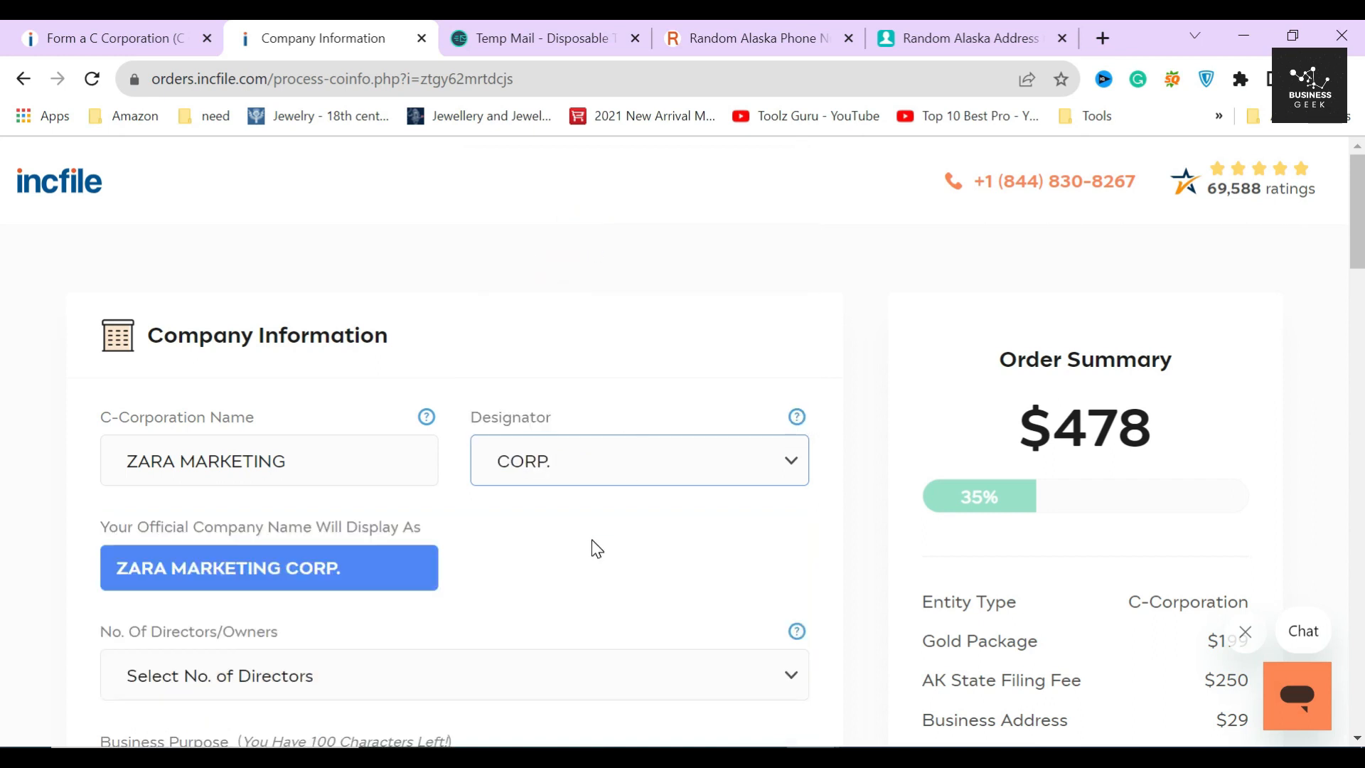
{"action": "left_click", "coordinate": [73, 590]}
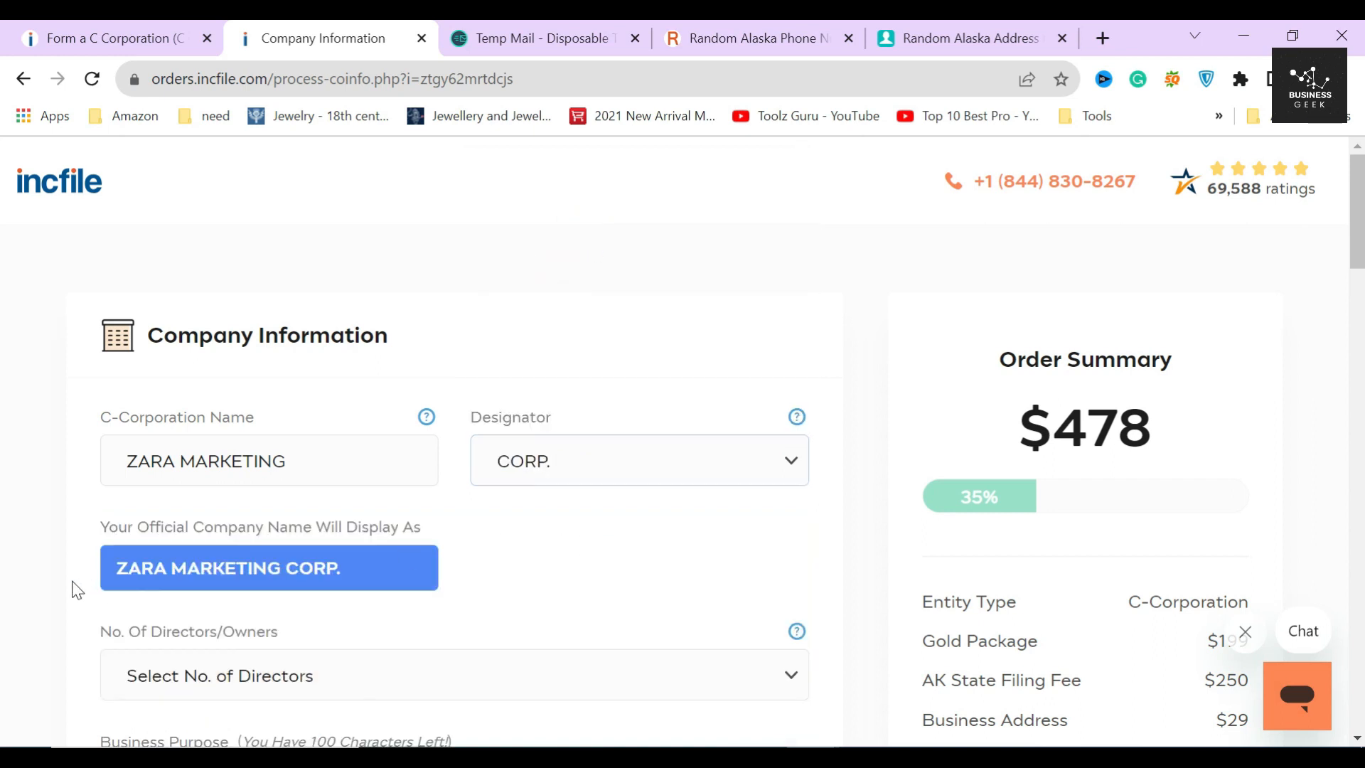
- Set the number of directors/owners to 1
{"action": "scroll", "coordinate": [86, 582], "scroll_direction": "down", "scroll_amount": 3}
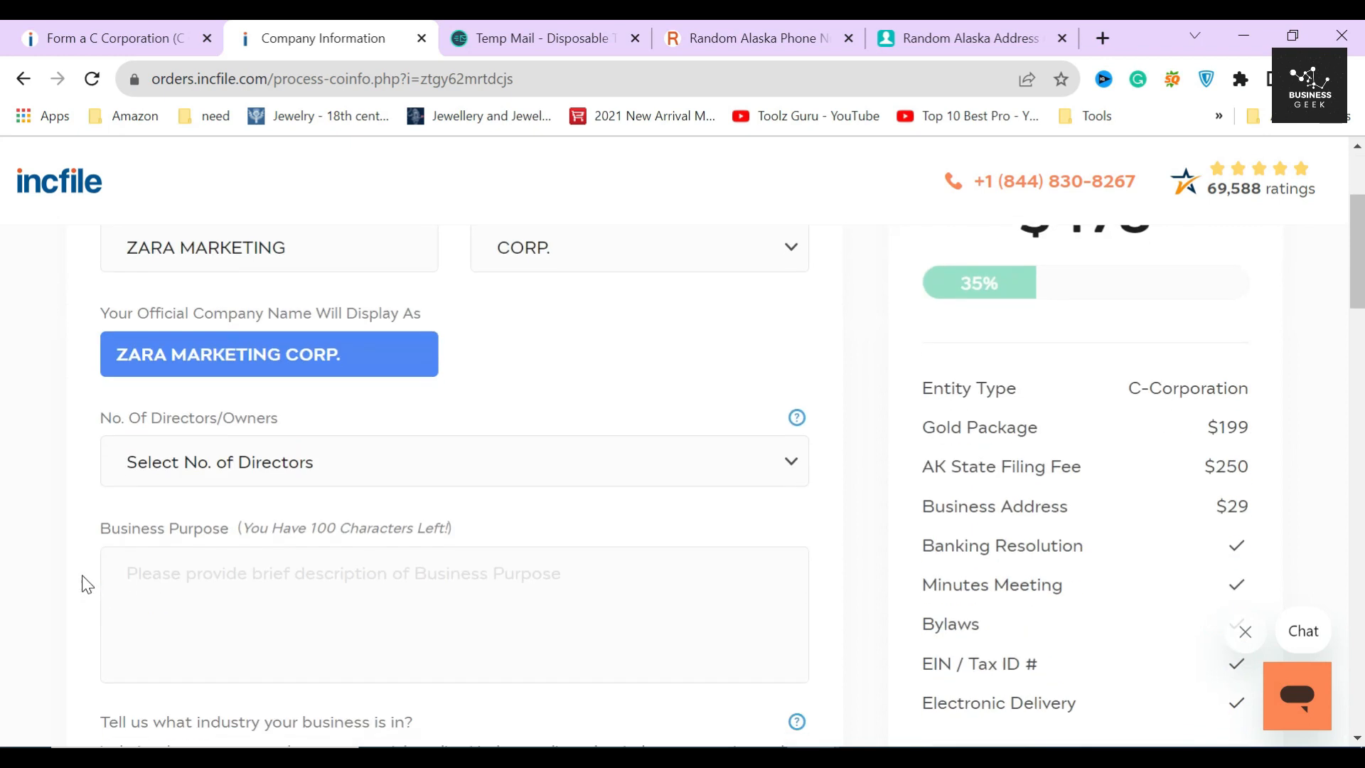
{"action": "left_click", "coordinate": [361, 466]}
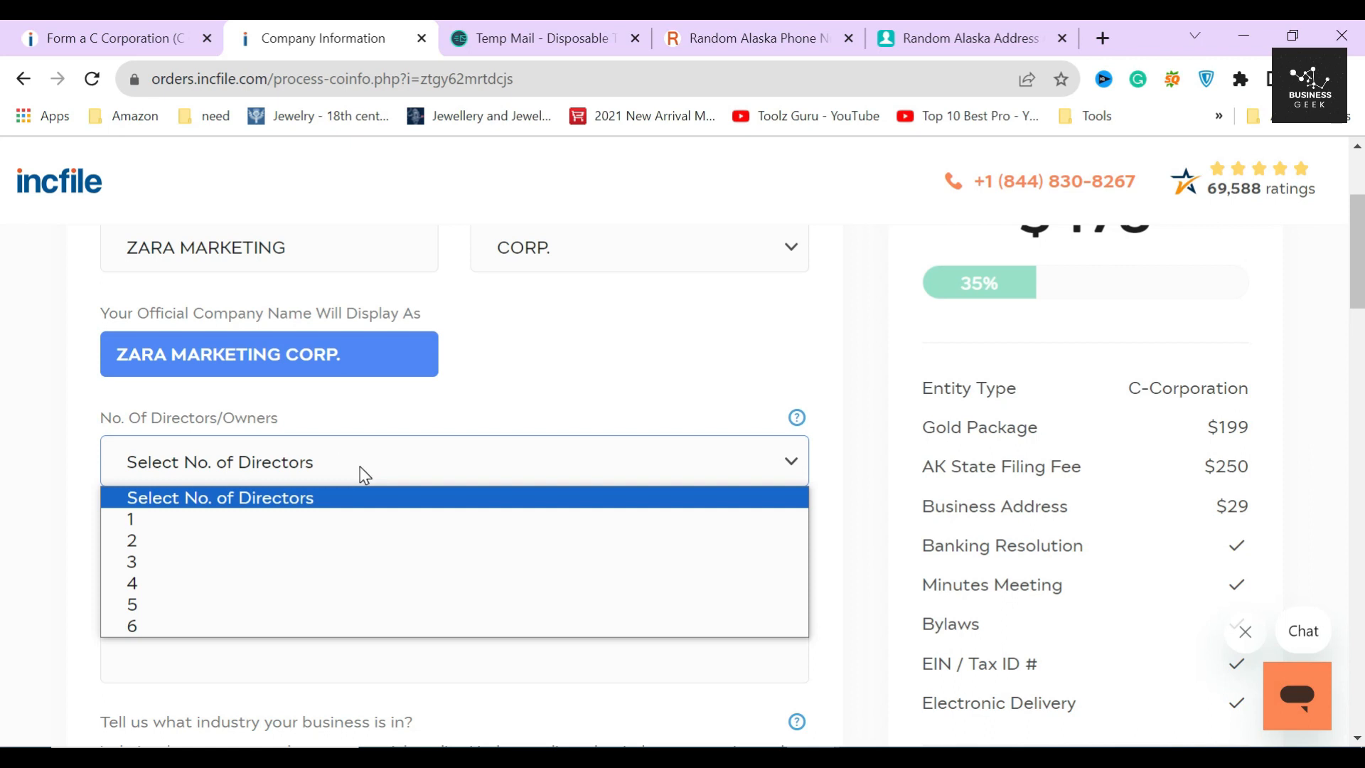
{"action": "left_click", "coordinate": [180, 526]}
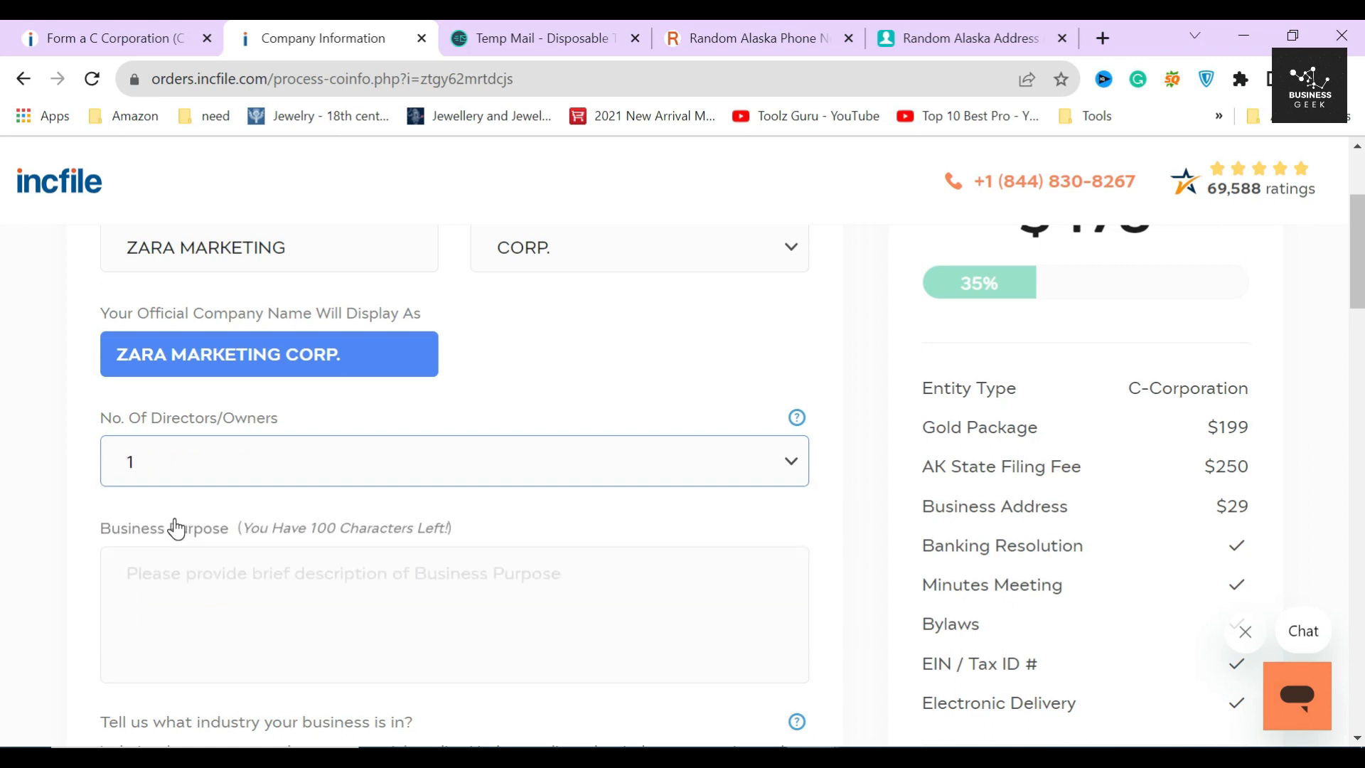
{"action": "left_click", "coordinate": [217, 507]}
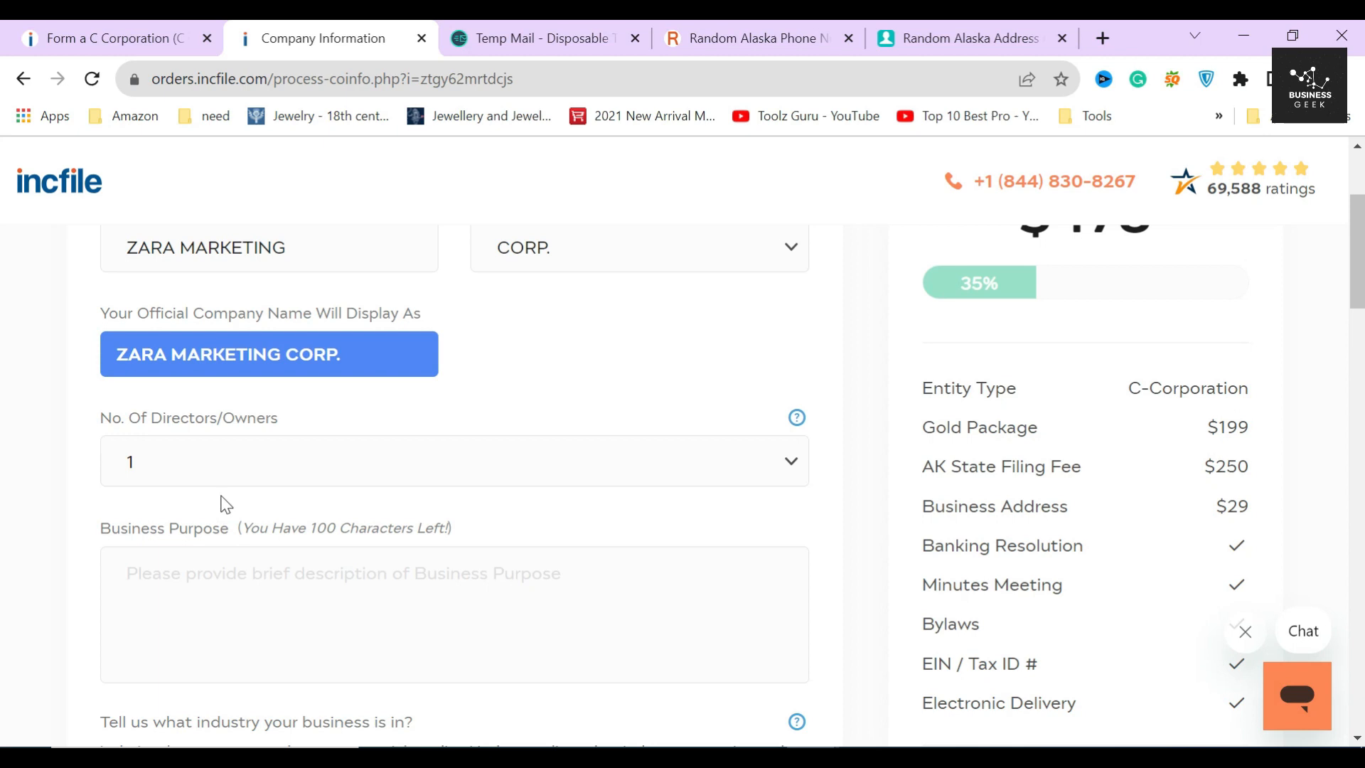
{"action": "left_click", "coordinate": [239, 477]}
{"action": "left_click", "coordinate": [87, 487]}
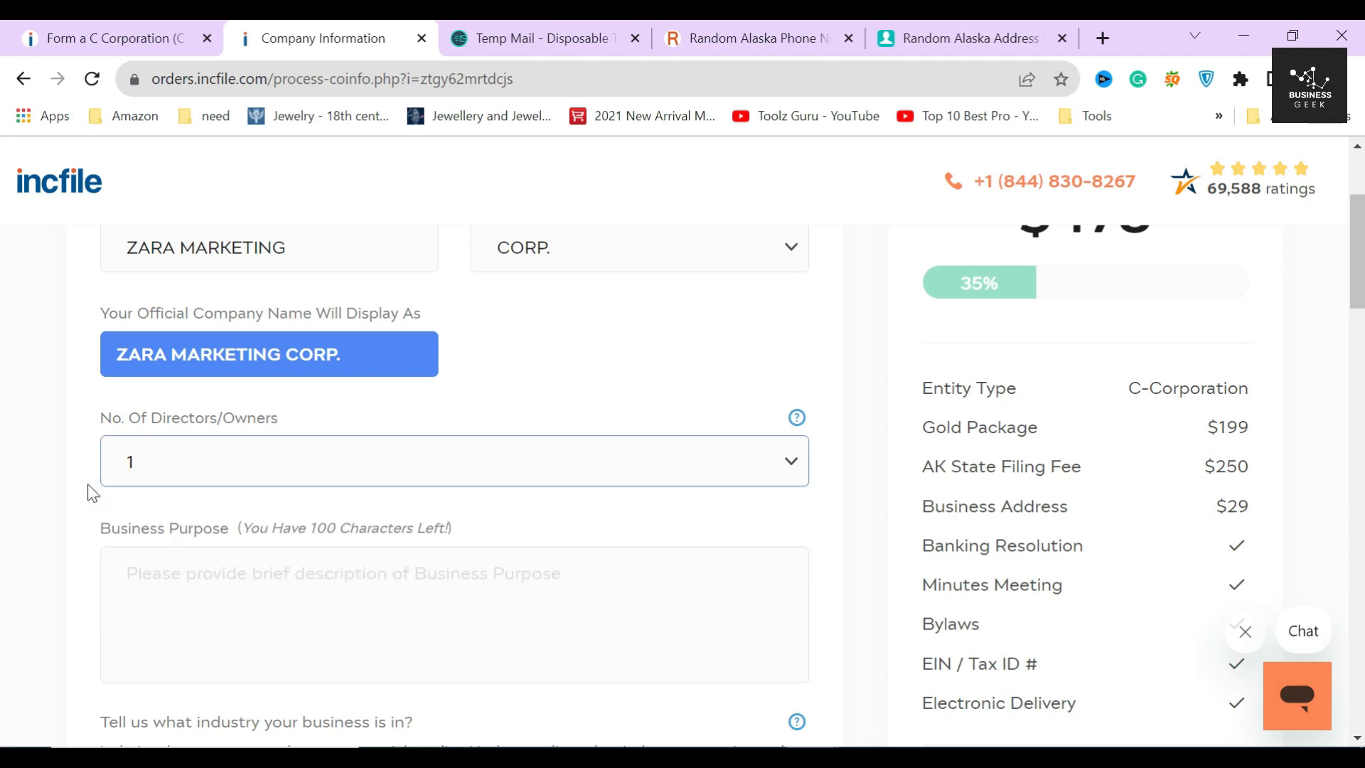
- Enter the business purpose 'It is a marketing and consulting agency.'
{"action": "scroll", "coordinate": [96, 519], "scroll_direction": "down", "scroll_amount": 1}
{"action": "left_click", "coordinate": [235, 498]}
{"action": "type", "text": "It "}
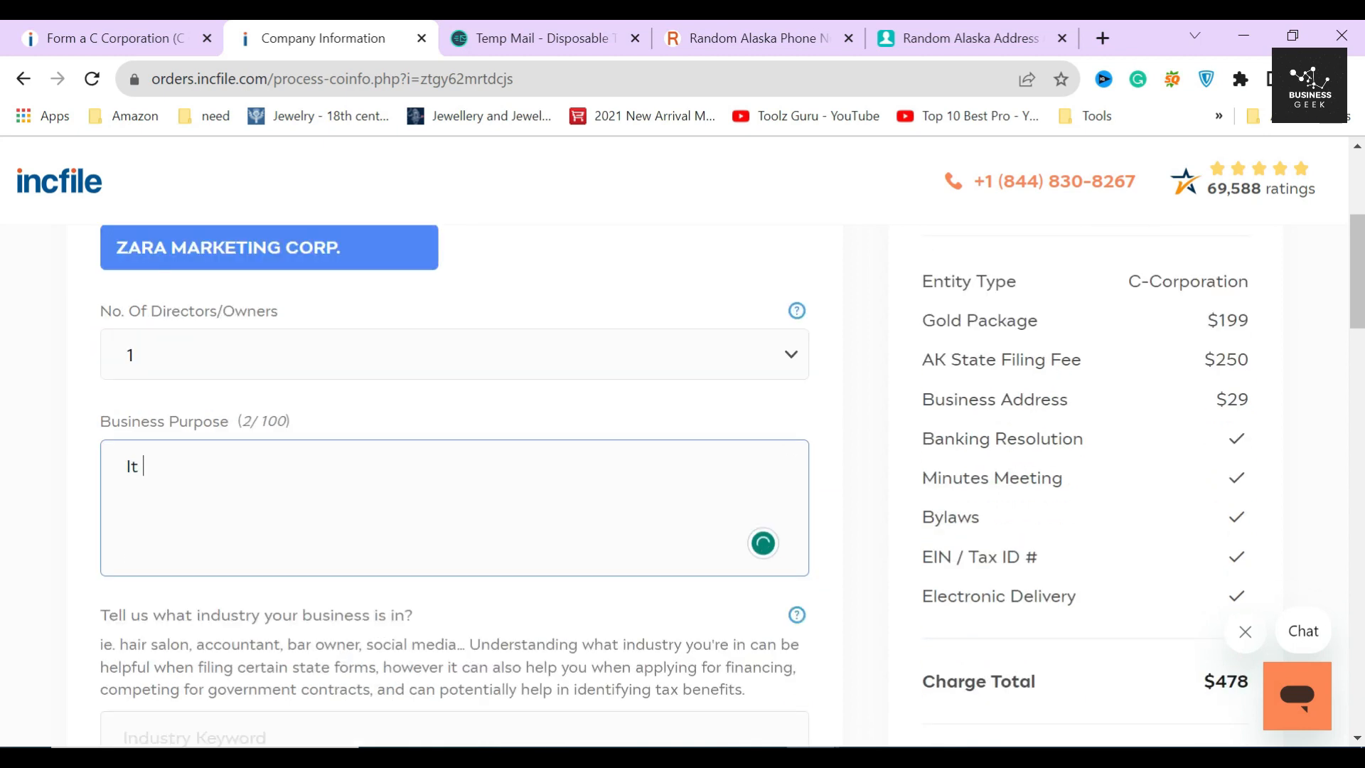
{"action": "type", "text": "is a marketing and consulti"}
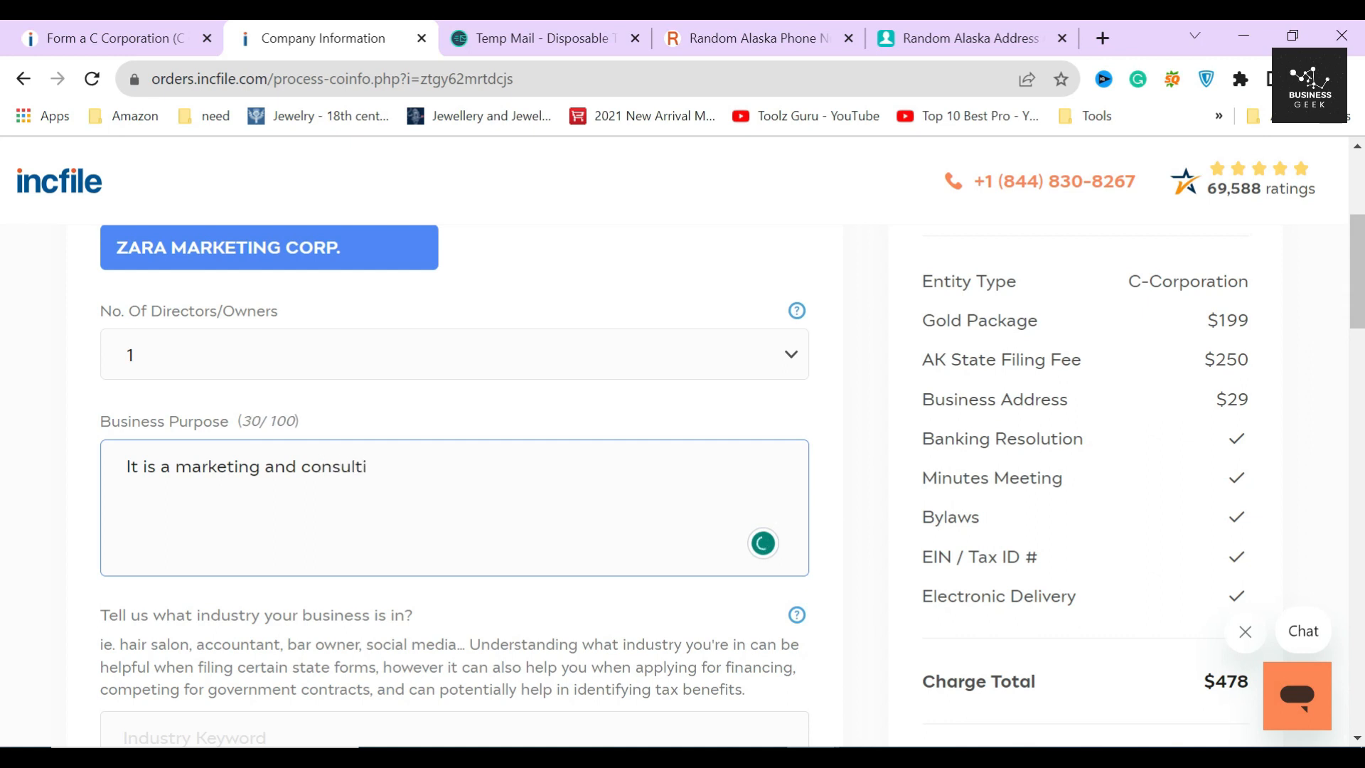
{"action": "type", "text": "ng agency."}
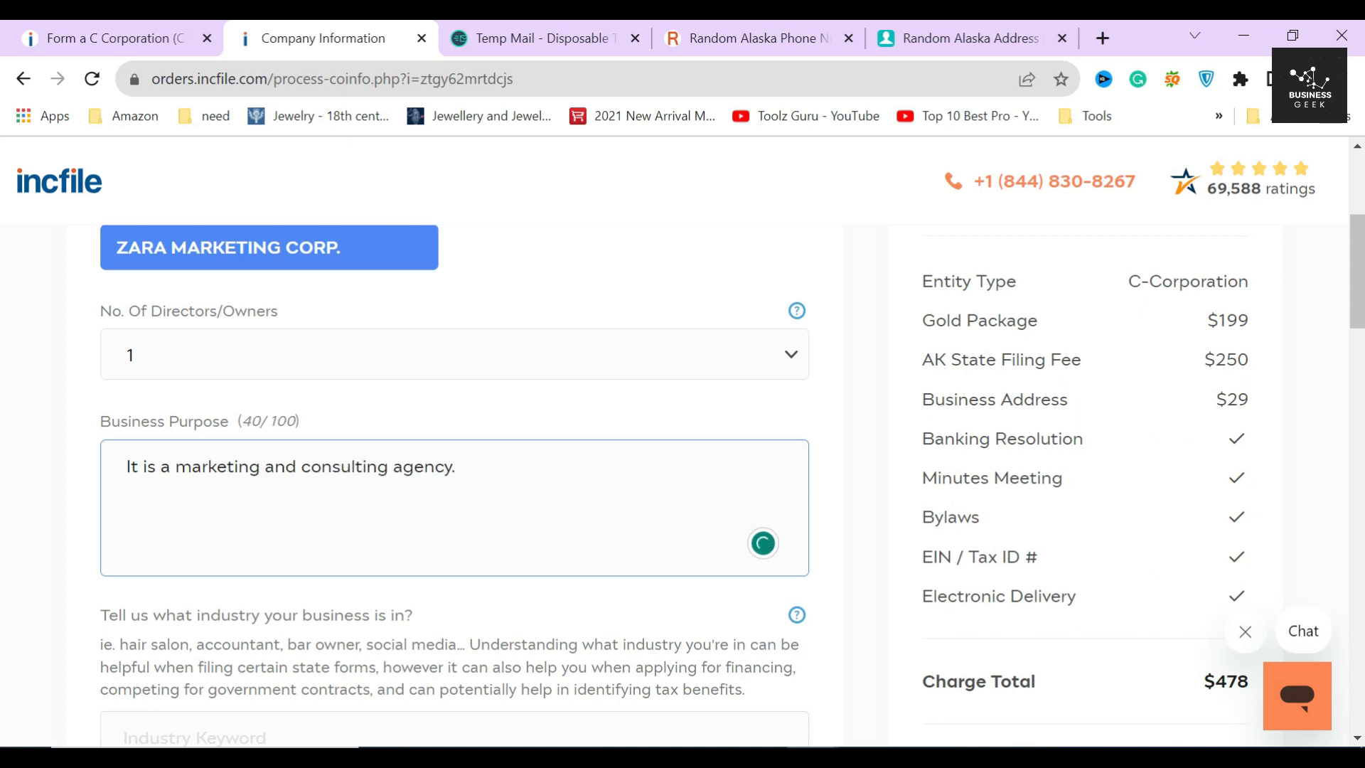
{"action": "left_click", "coordinate": [539, 619]}
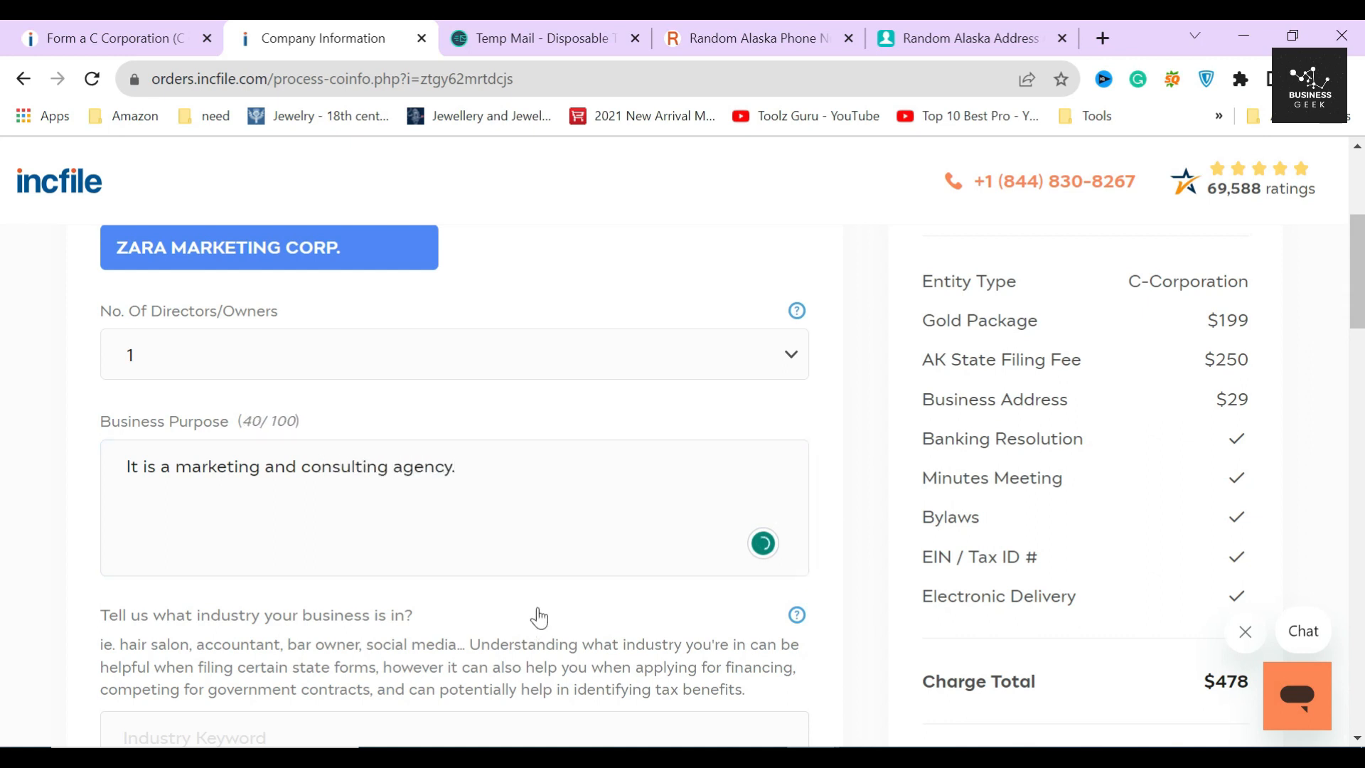
- Search 'marketing' and set the industry to 541613 - Marketing consulting services
{"action": "scroll", "coordinate": [856, 551], "scroll_direction": "down", "scroll_amount": 2}
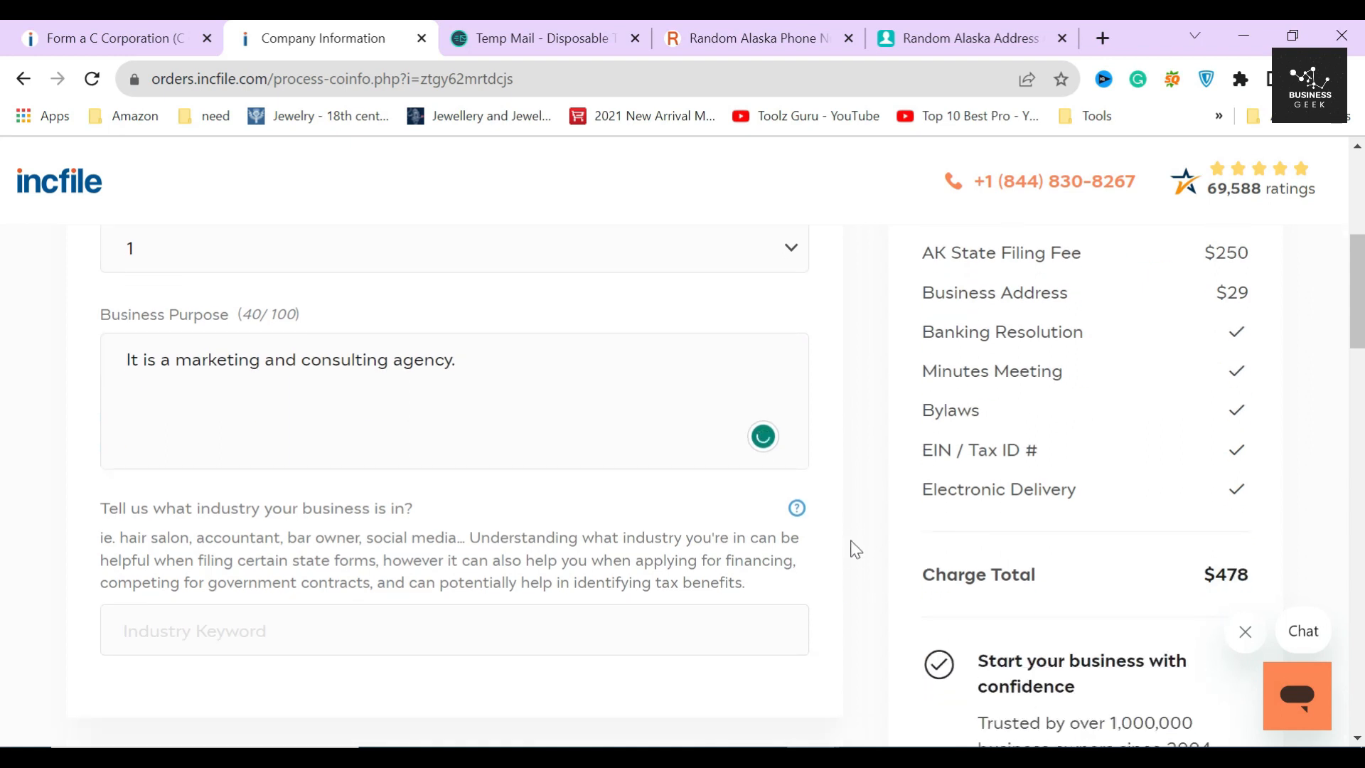
{"action": "scroll", "coordinate": [856, 550], "scroll_direction": "down", "scroll_amount": 1}
{"action": "left_click", "coordinate": [540, 525]}
{"action": "type", "text": "marketing"}
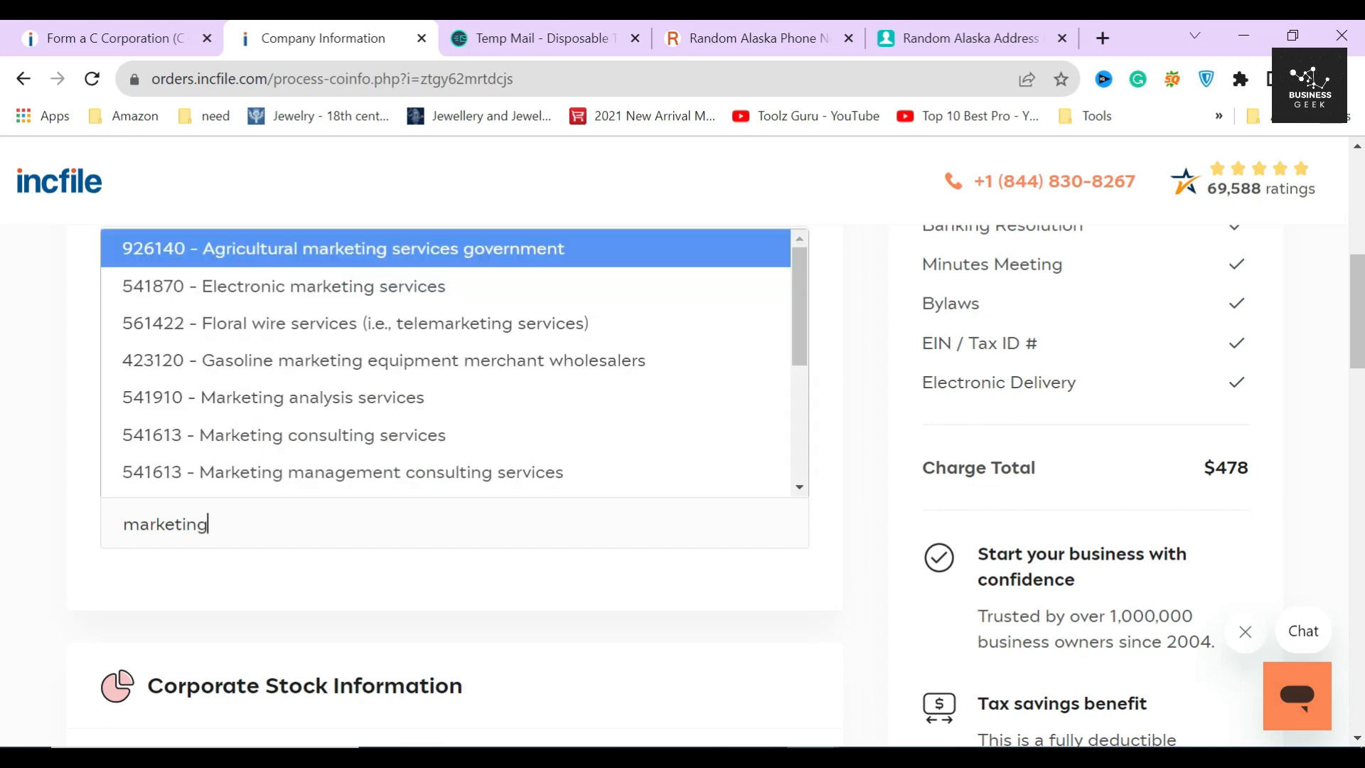
{"action": "left_click", "coordinate": [390, 445]}
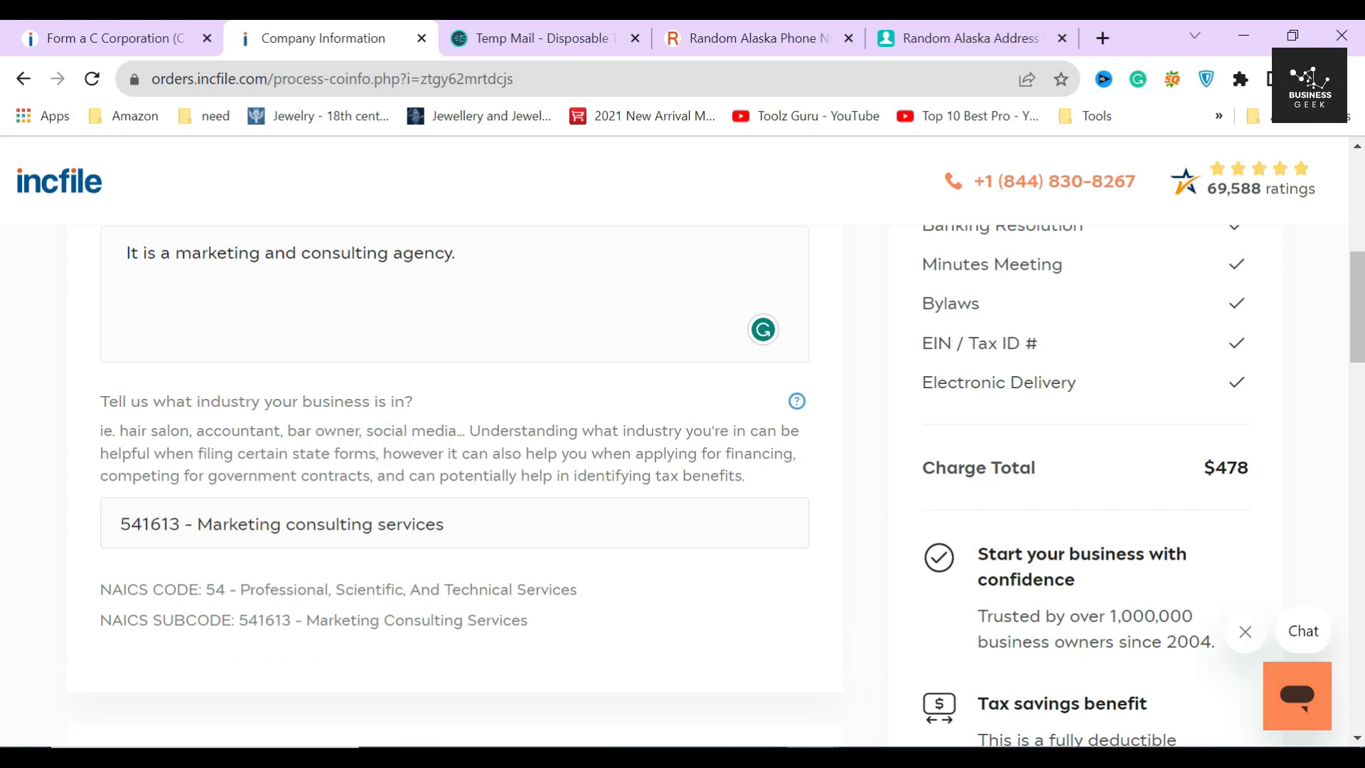
{"action": "triple_click", "coordinate": [206, 589]}
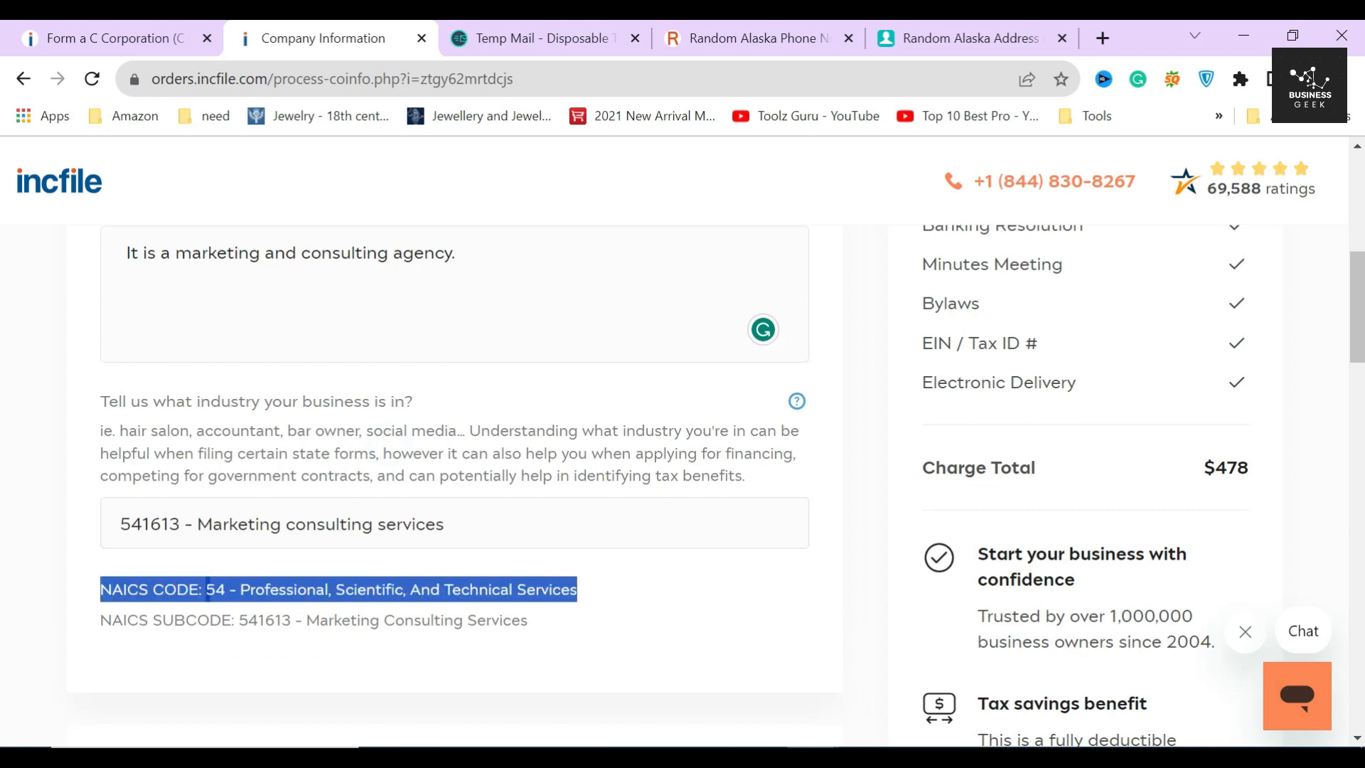
{"action": "left_click", "coordinate": [107, 643]}
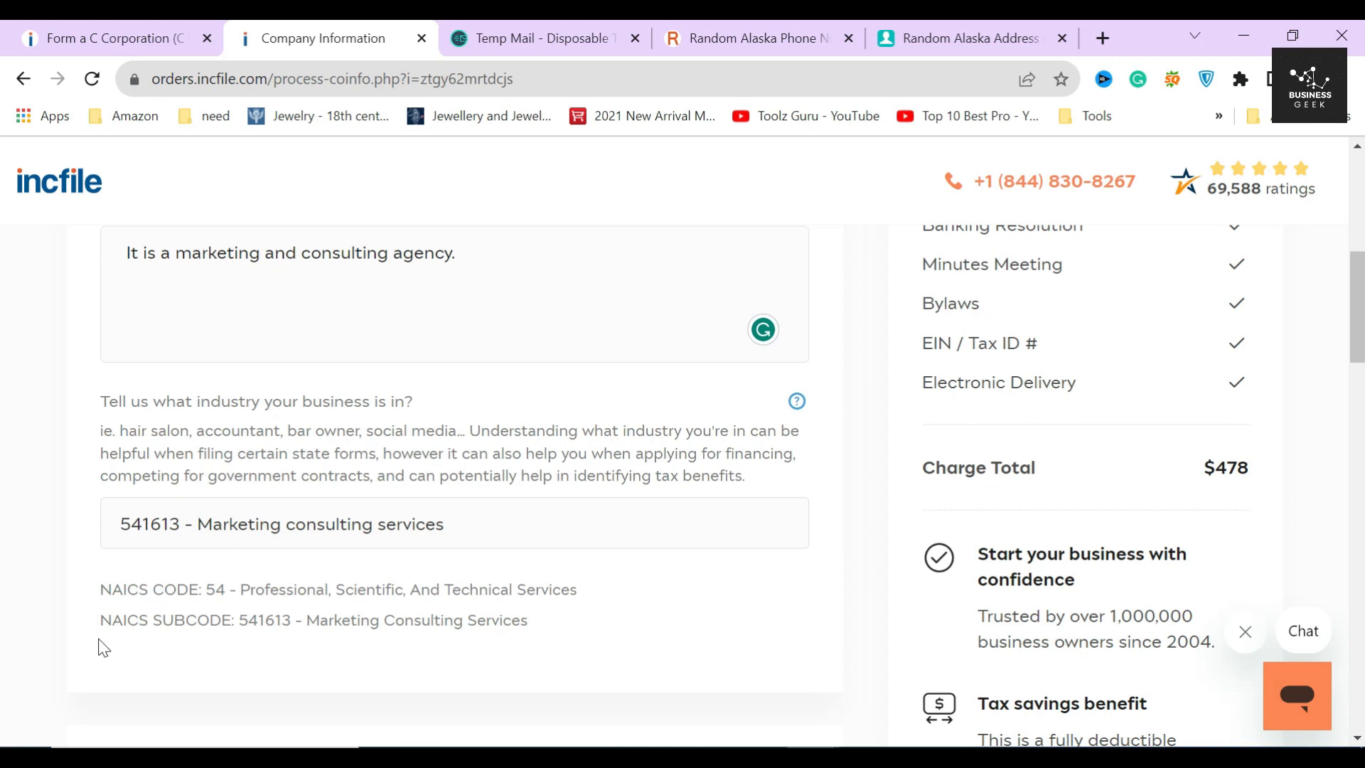
{"action": "left_click_drag", "start_coordinate": [100, 620], "coordinate": [148, 620]}
{"action": "left_click", "coordinate": [148, 626]}
{"action": "double_click", "coordinate": [264, 620]}
{"action": "left_click", "coordinate": [267, 623]}
- Scroll down to the Corporate Stock Information section
{"action": "scroll", "coordinate": [375, 617], "scroll_direction": "down", "scroll_amount": 3}
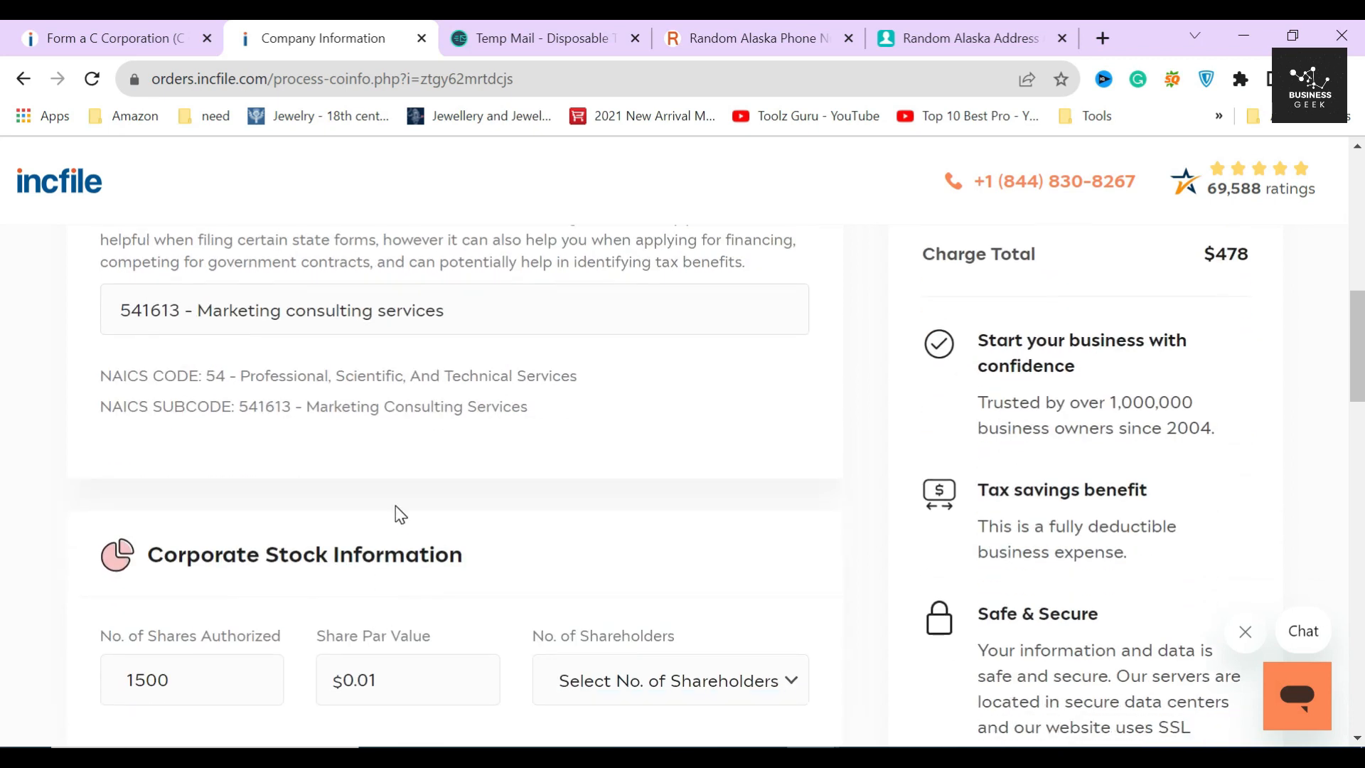
{"action": "scroll", "coordinate": [400, 514], "scroll_direction": "up", "scroll_amount": 1}
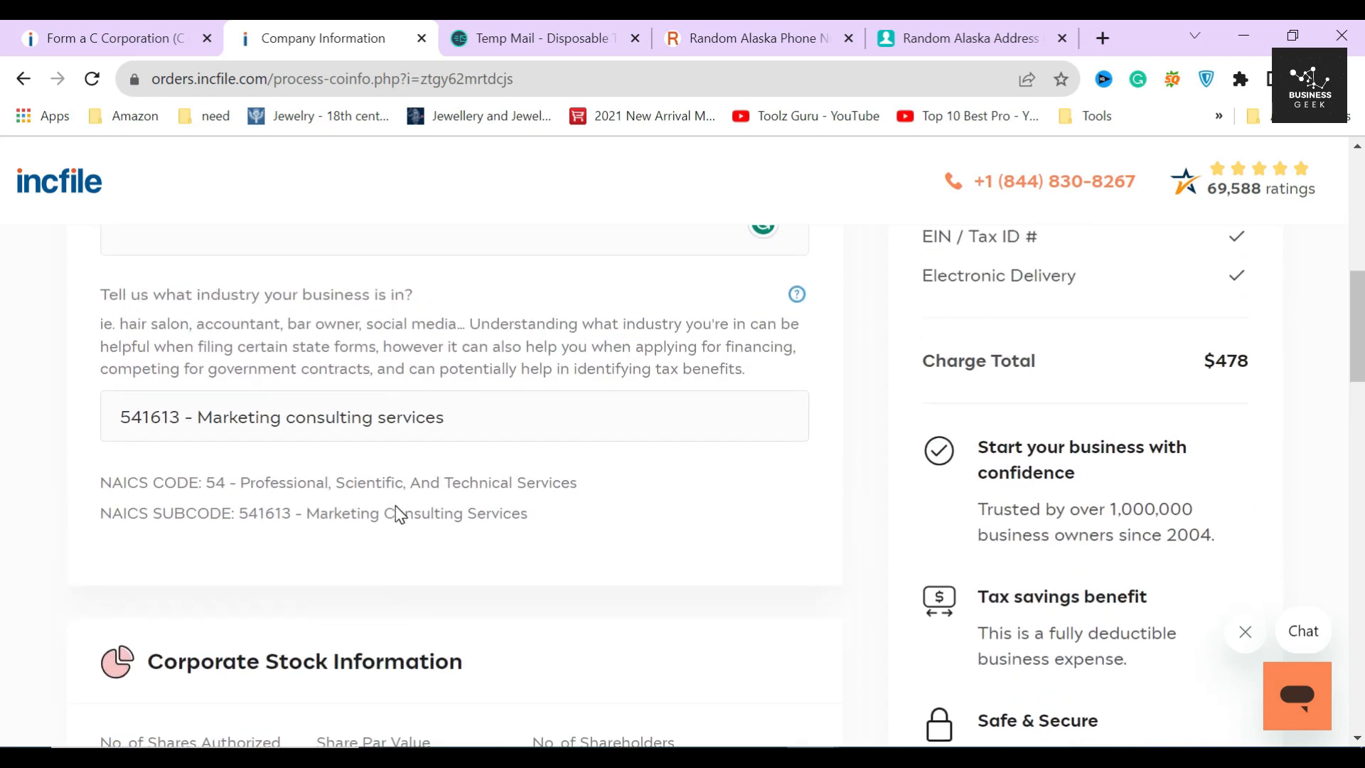
{"action": "scroll", "coordinate": [400, 514], "scroll_direction": "up", "scroll_amount": 2}
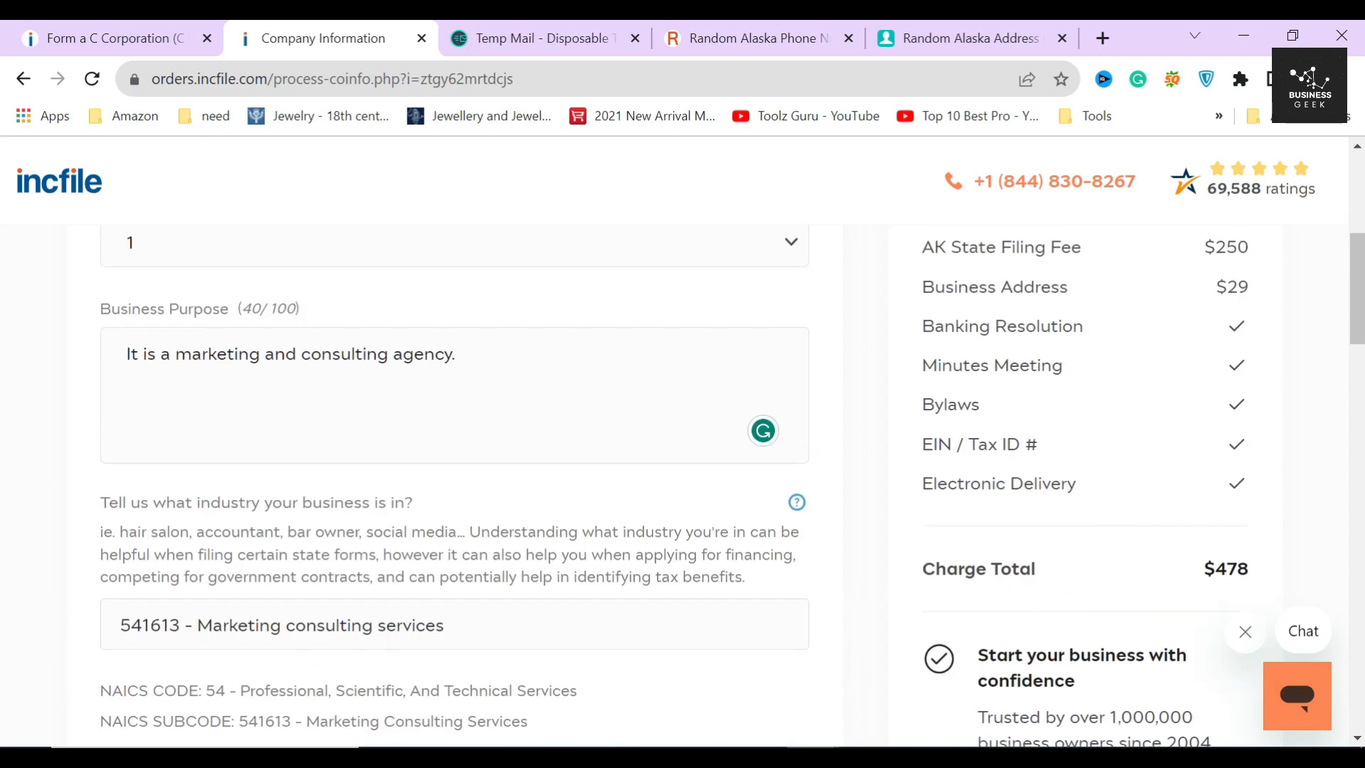
{"action": "scroll", "coordinate": [396, 516], "scroll_direction": "down", "scroll_amount": 1}
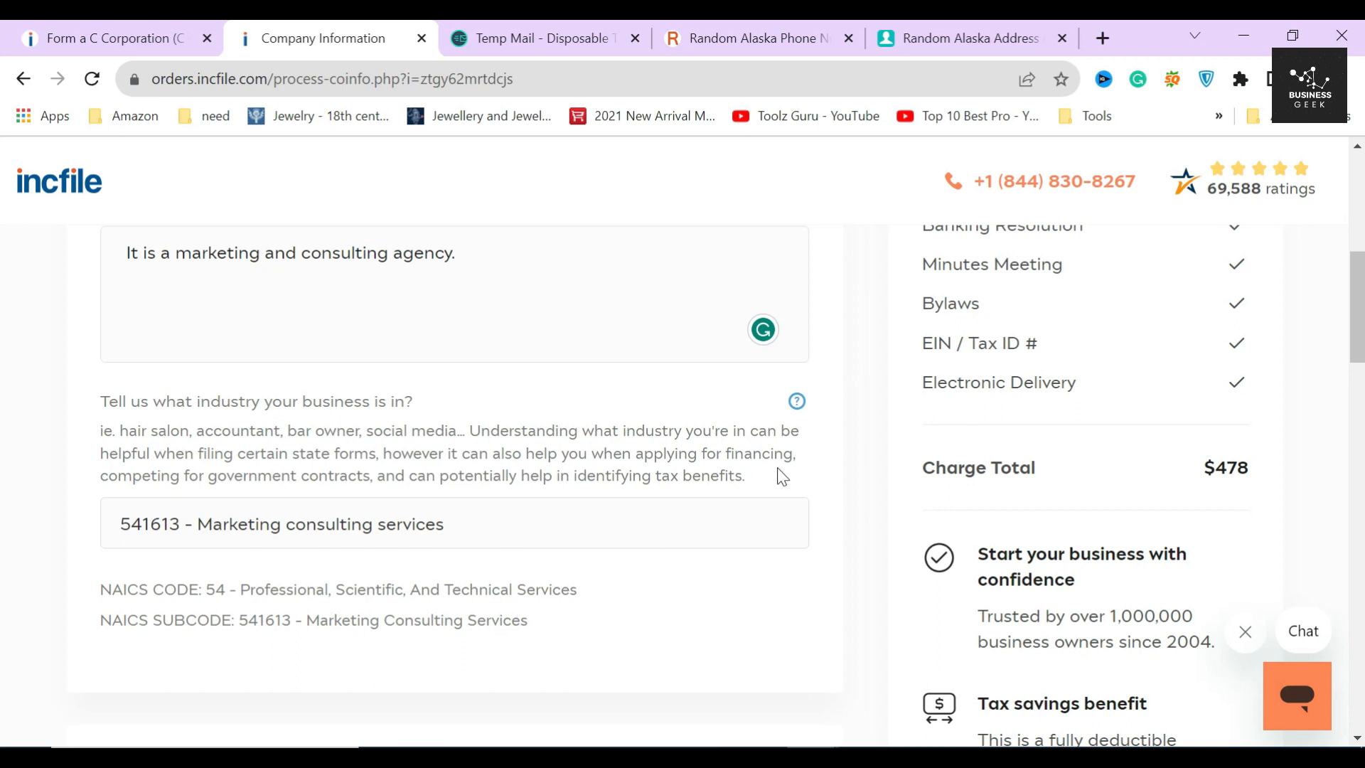
{"action": "mouse_move", "coordinate": [795, 405]}
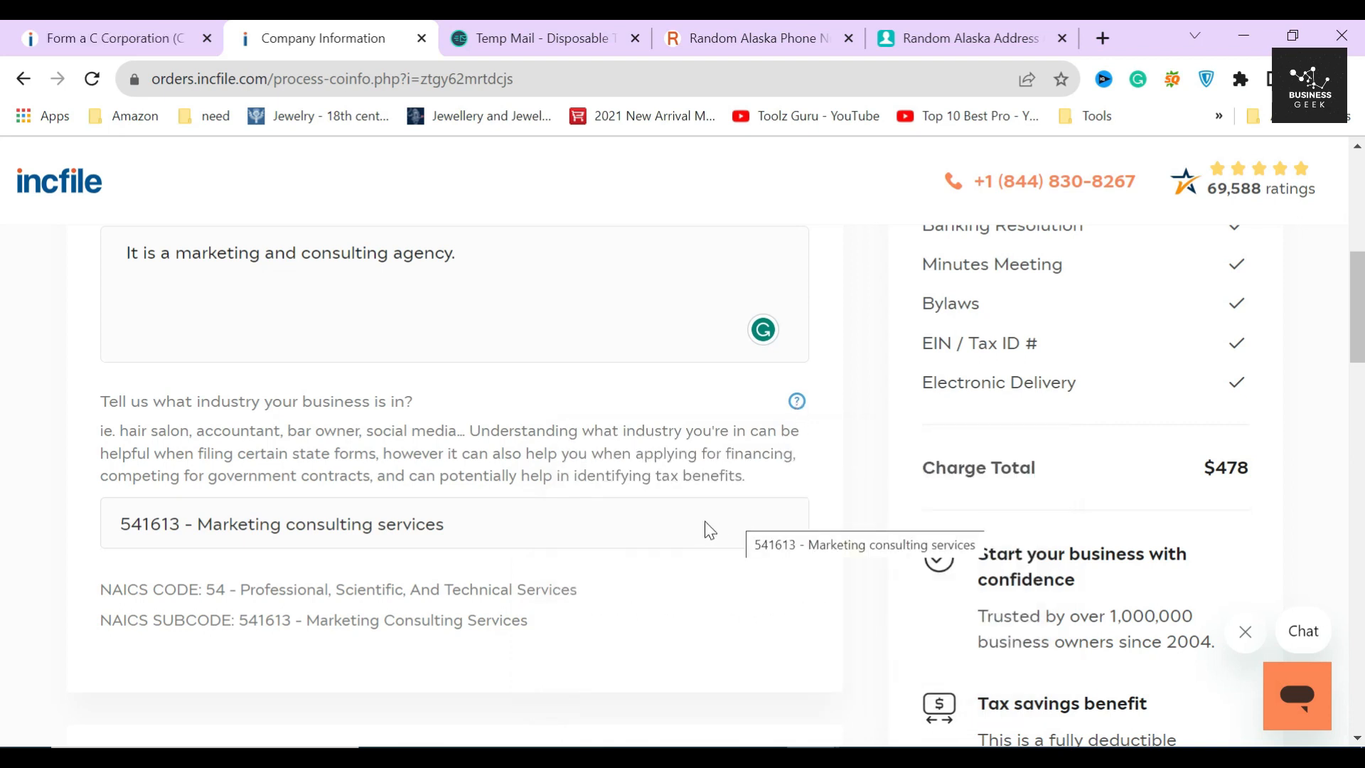
{"action": "scroll", "coordinate": [427, 533], "scroll_direction": "down", "scroll_amount": 5}
{"action": "left_click_drag", "start_coordinate": [146, 447], "coordinate": [496, 452]}
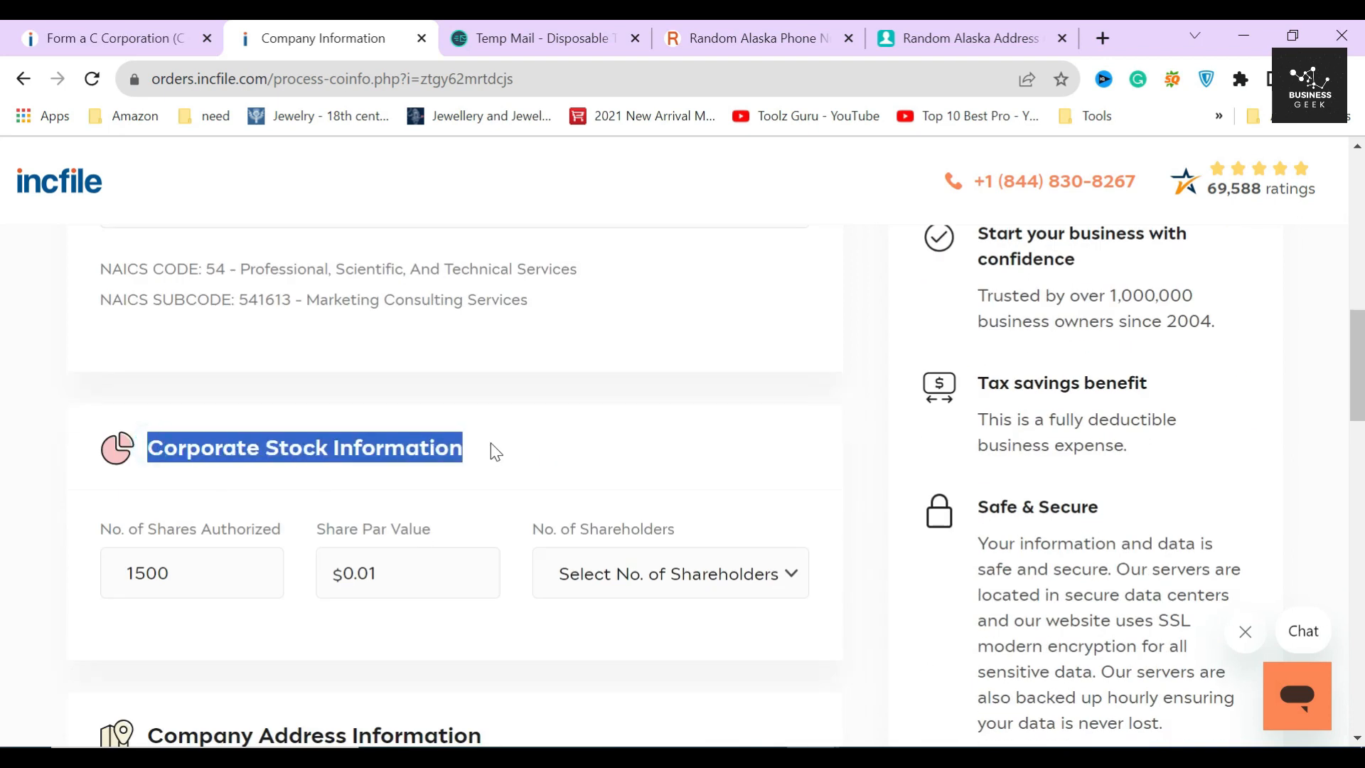
- Change the number of authorized shares from 1500 to 1000
{"action": "scroll", "coordinate": [487, 441], "scroll_direction": "down", "scroll_amount": 2}
{"action": "left_click", "coordinate": [487, 355]}
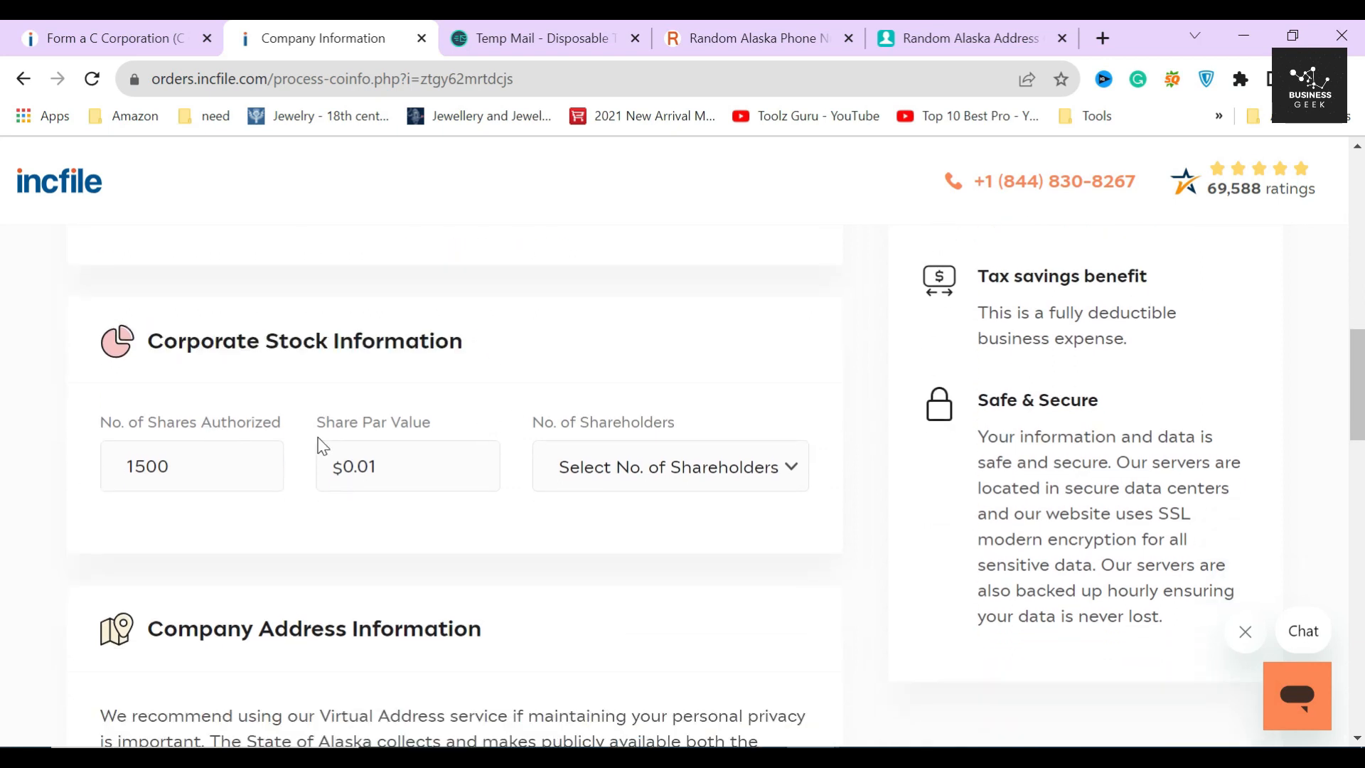
{"action": "left_click", "coordinate": [82, 470]}
{"action": "left_click", "coordinate": [185, 476]}
{"action": "left_click", "coordinate": [143, 467]}
{"action": "key", "text": "BackSpace"}
{"action": "type", "text": "0"}
- Set the share par value to 1 and the number of shareholders to 2
{"action": "left_click", "coordinate": [420, 463]}
{"action": "double_click", "coordinate": [396, 469]}
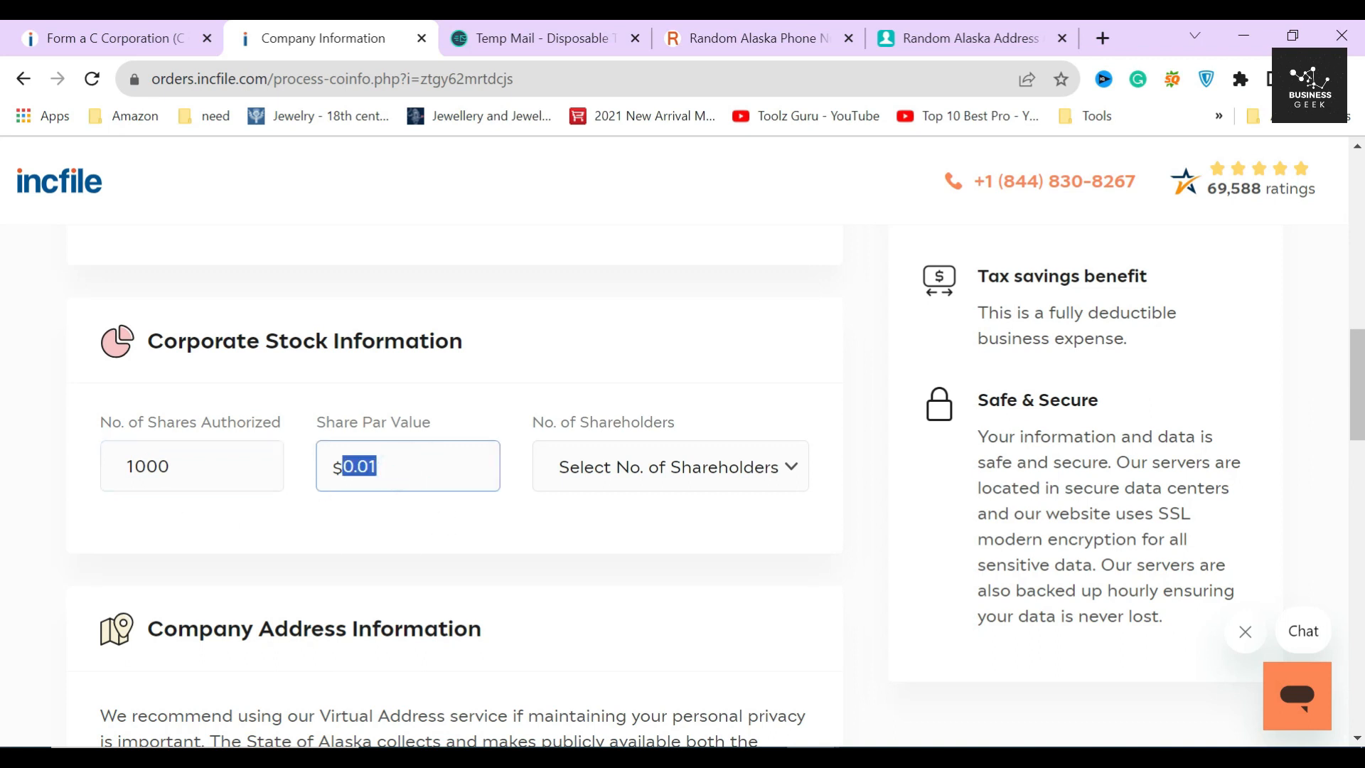
{"action": "type", "text": "1"}
{"action": "left_click", "coordinate": [719, 475]}
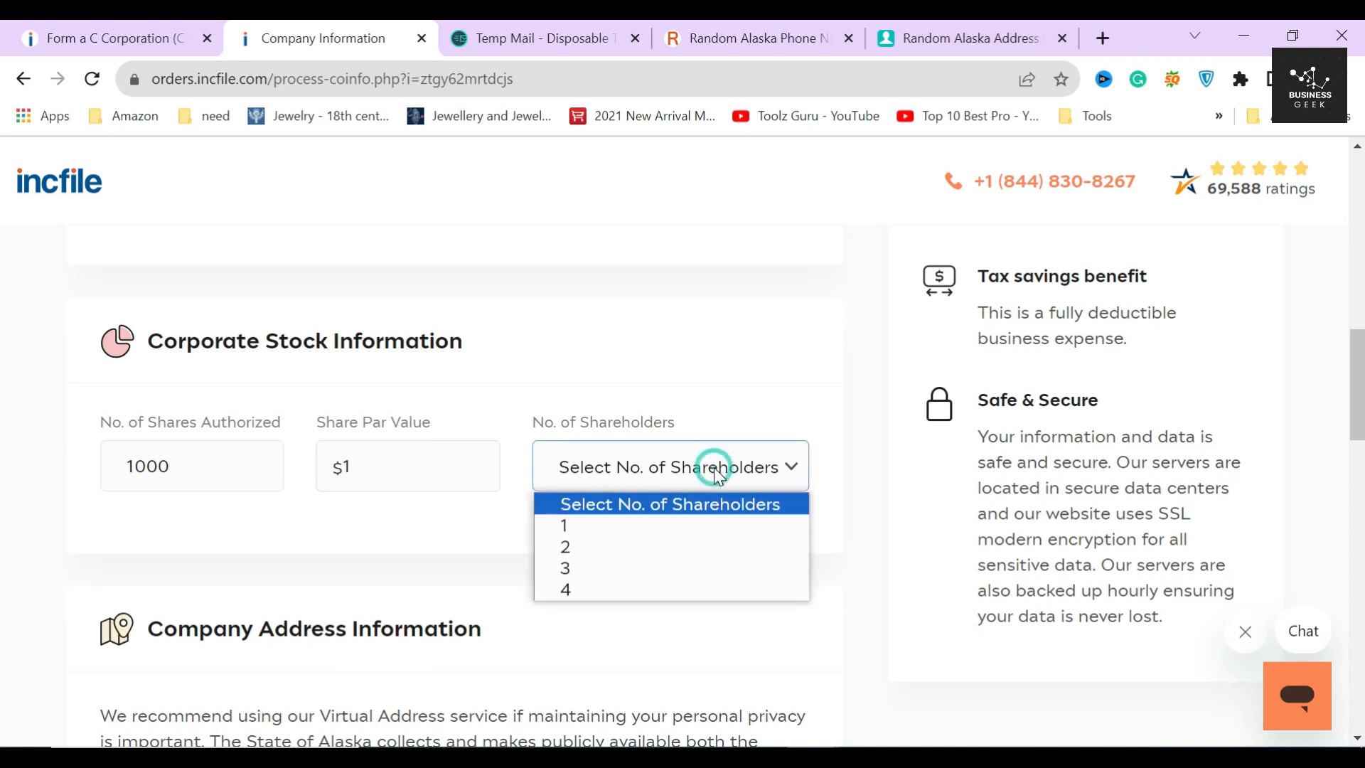
{"action": "left_click", "coordinate": [623, 545]}
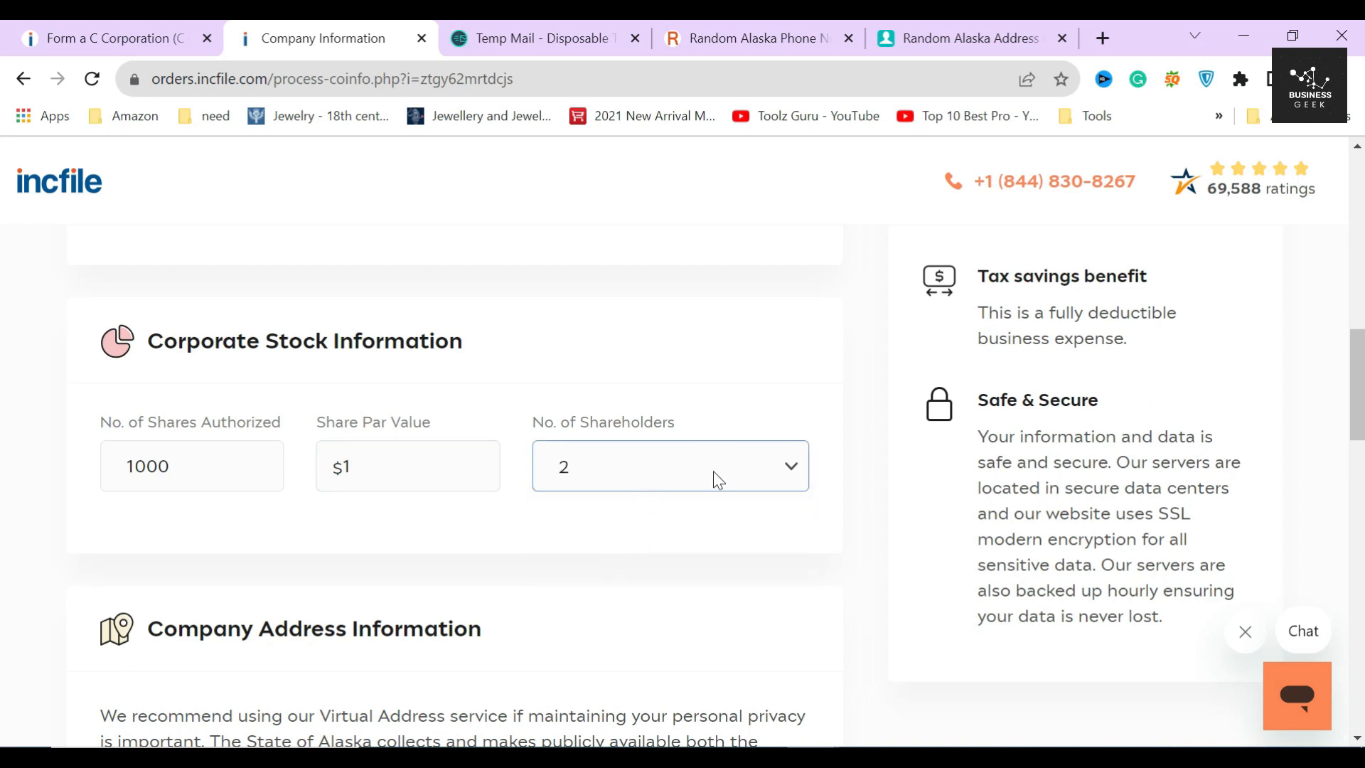
{"action": "scroll", "coordinate": [525, 501], "scroll_direction": "down", "scroll_amount": 4}
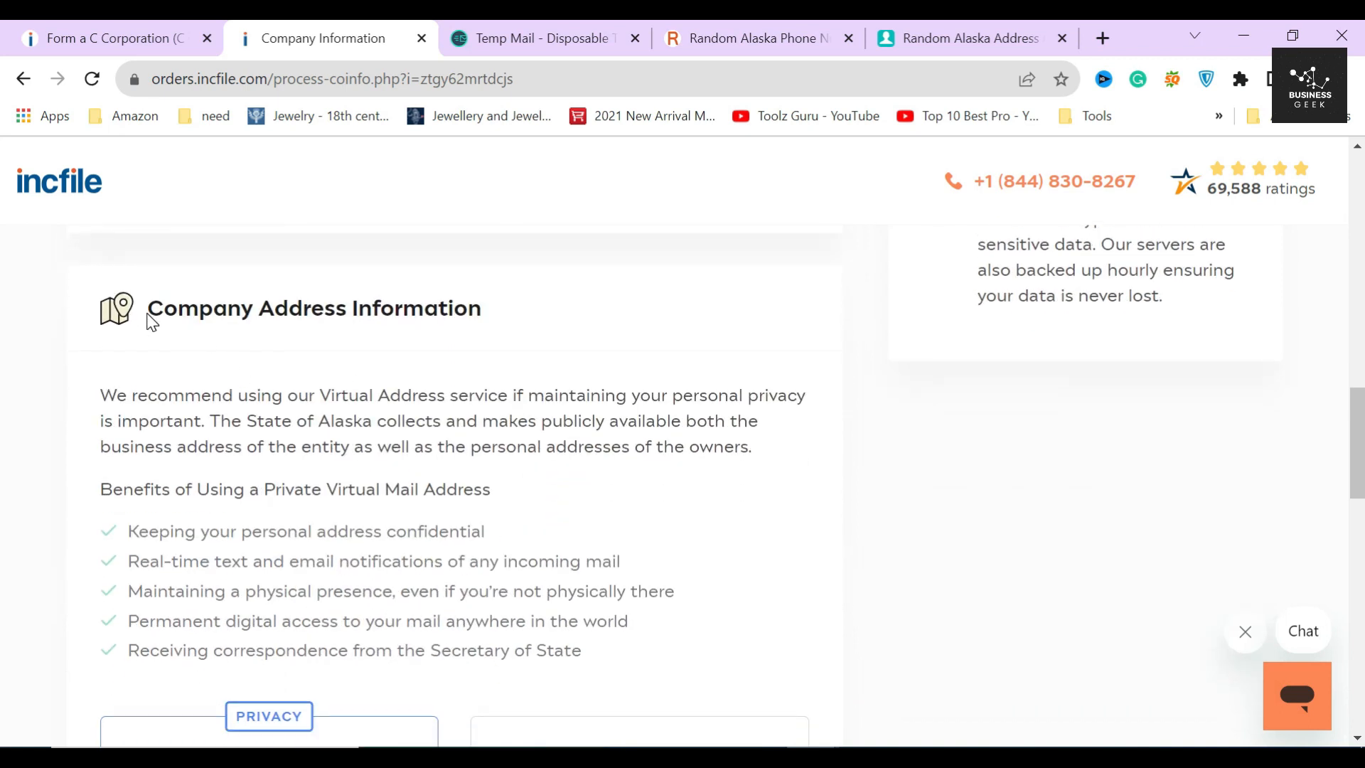
- Review the Company Address Information virtual address service and its list of mail benefits
{"action": "left_click_drag", "start_coordinate": [146, 311], "coordinate": [484, 314]}
{"action": "left_click", "coordinate": [511, 306]}
{"action": "left_click_drag", "start_coordinate": [319, 395], "coordinate": [508, 396]}
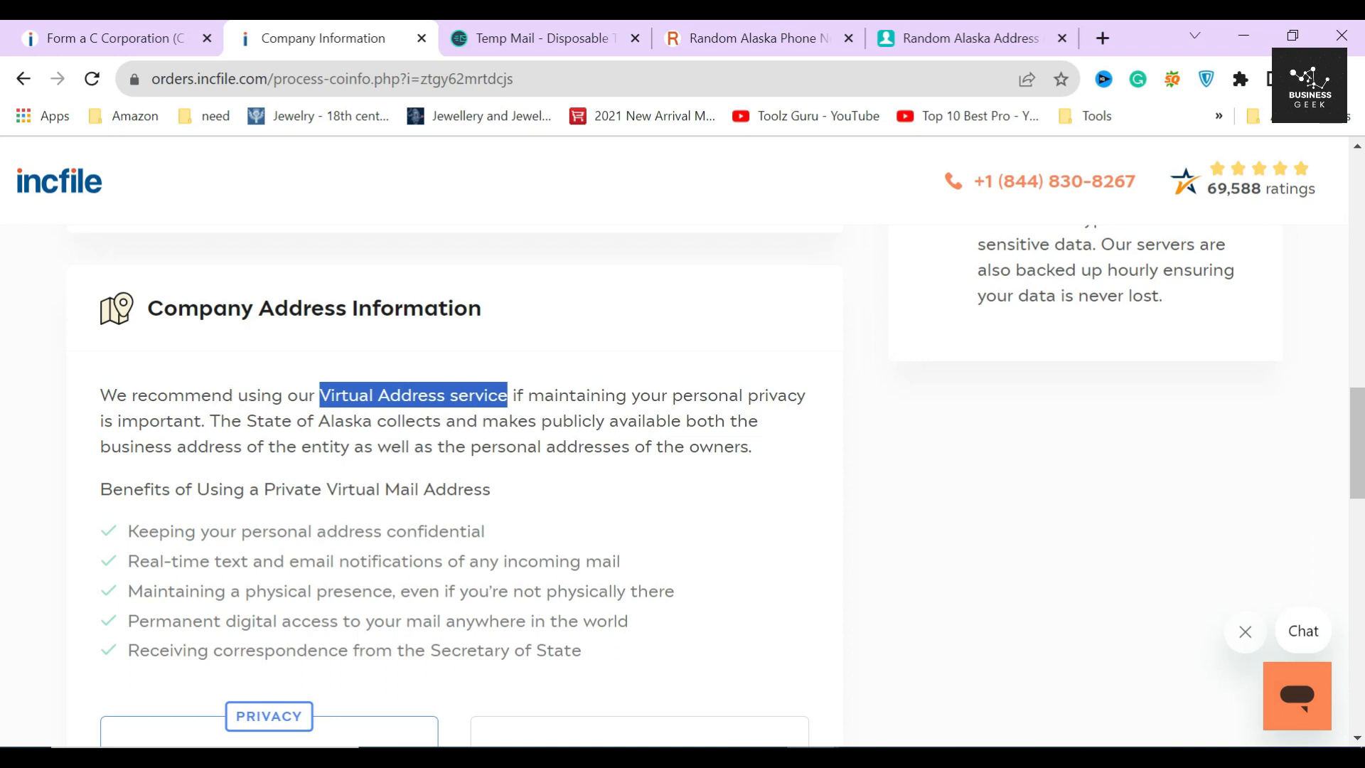
{"action": "left_click", "coordinate": [405, 420]}
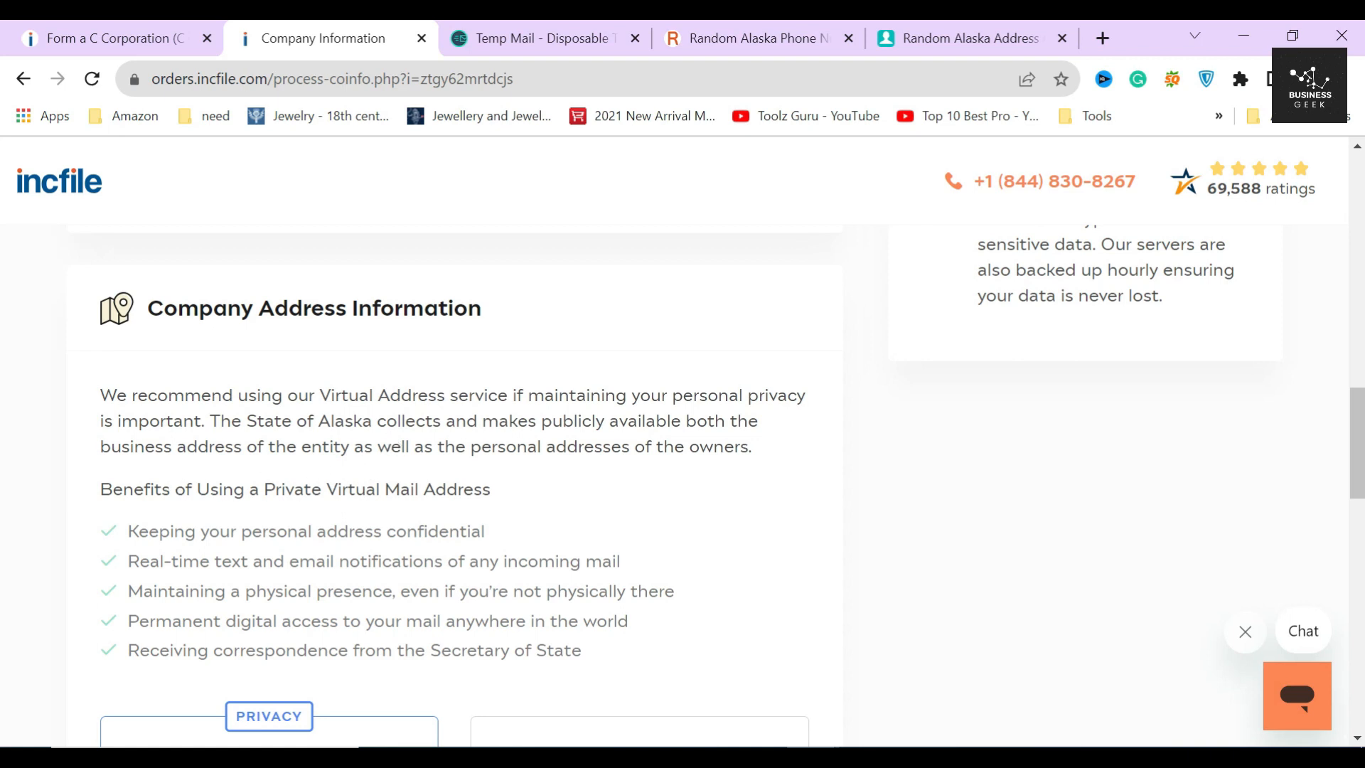
{"action": "scroll", "coordinate": [119, 406], "scroll_direction": "down", "scroll_amount": 1}
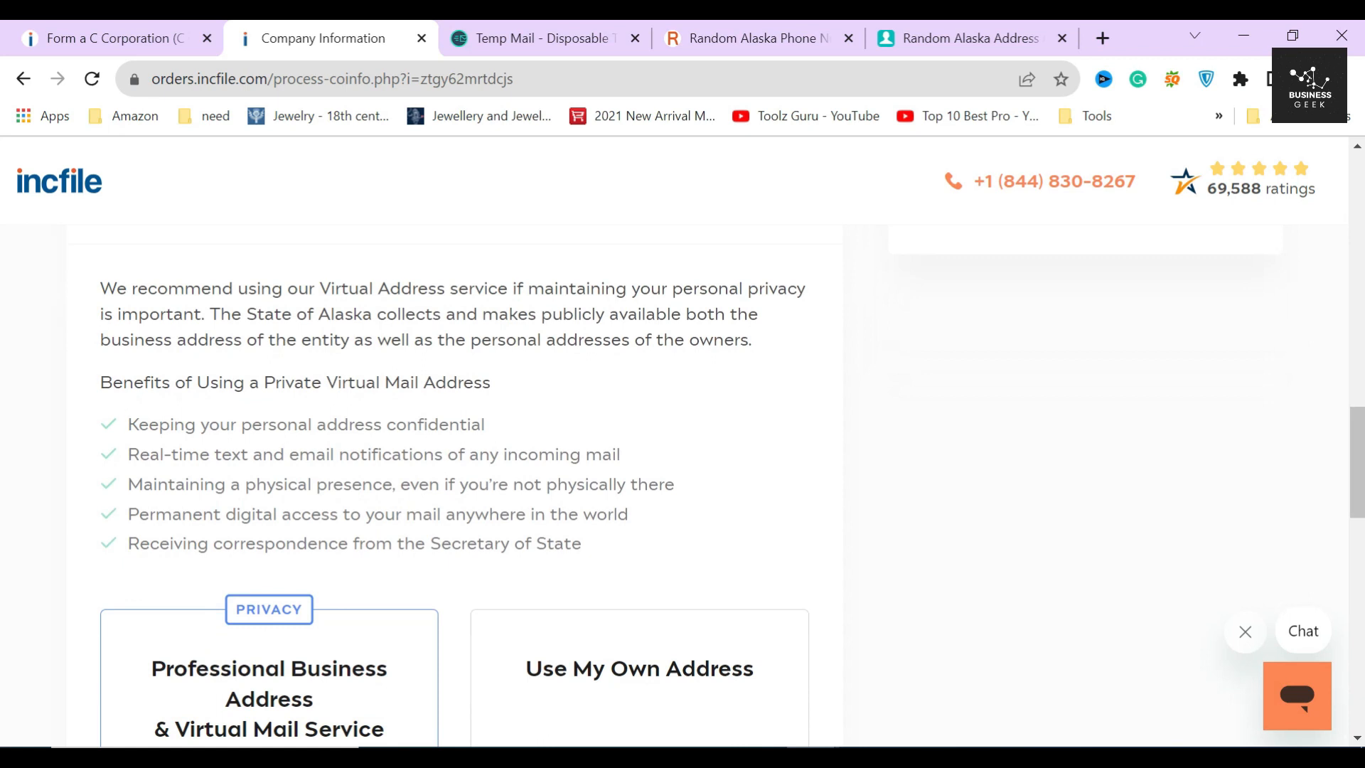
{"action": "left_click_drag", "start_coordinate": [99, 382], "coordinate": [602, 540]}
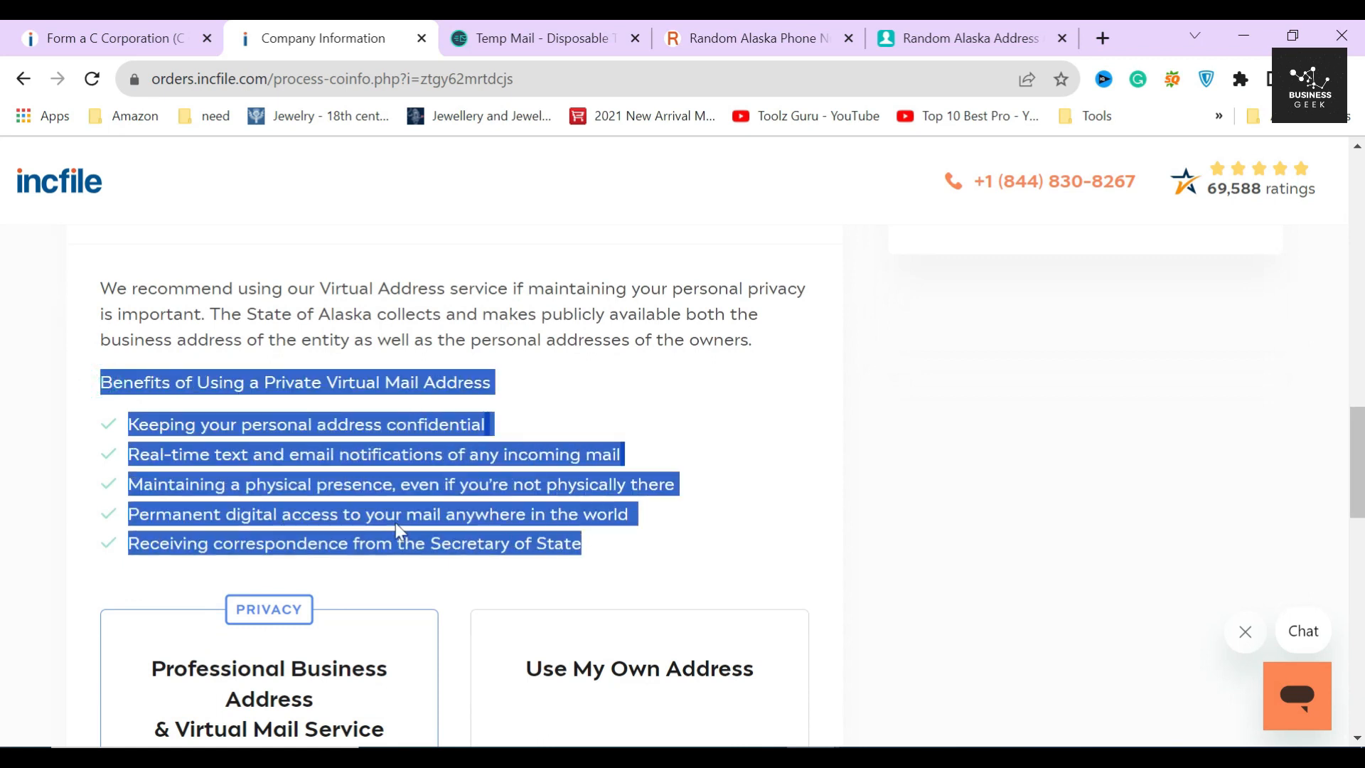
{"action": "left_click", "coordinate": [634, 401]}
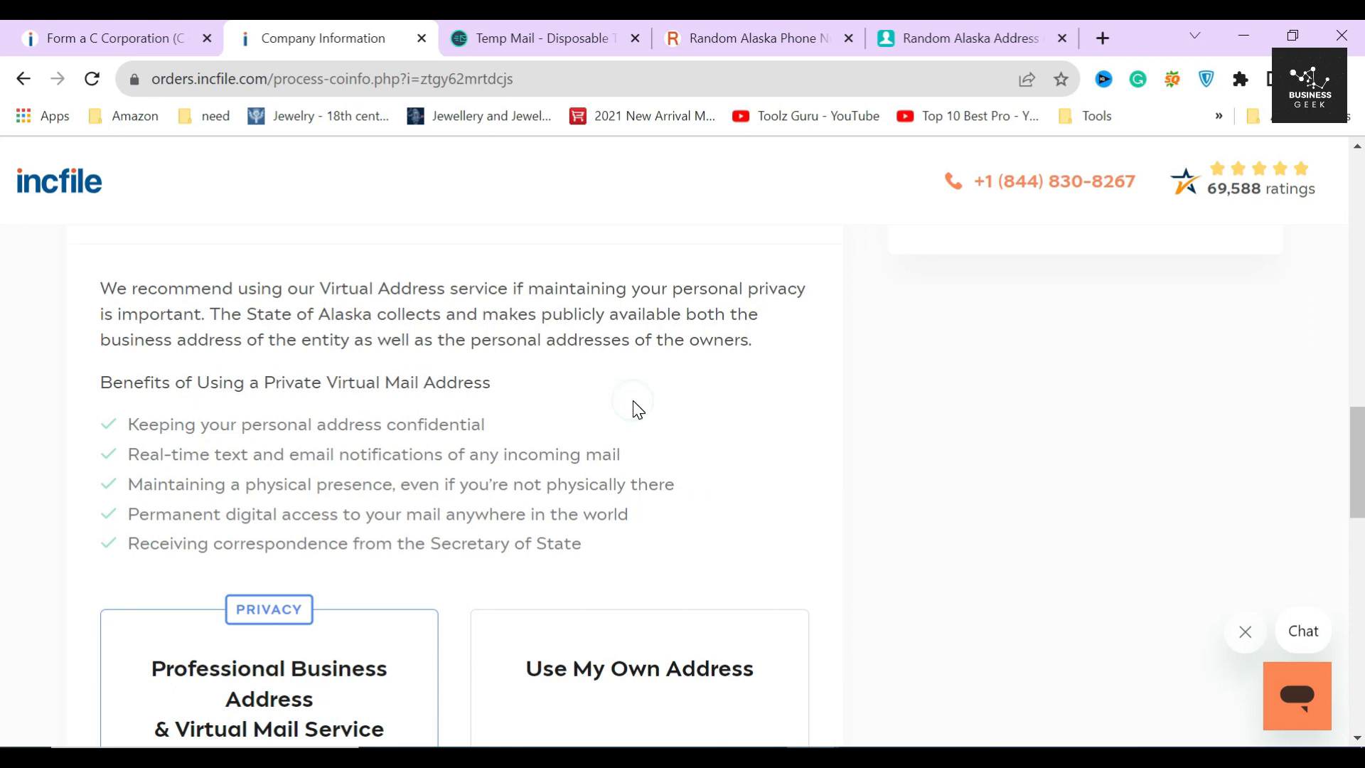
{"action": "scroll", "coordinate": [593, 469], "scroll_direction": "down", "scroll_amount": 4}
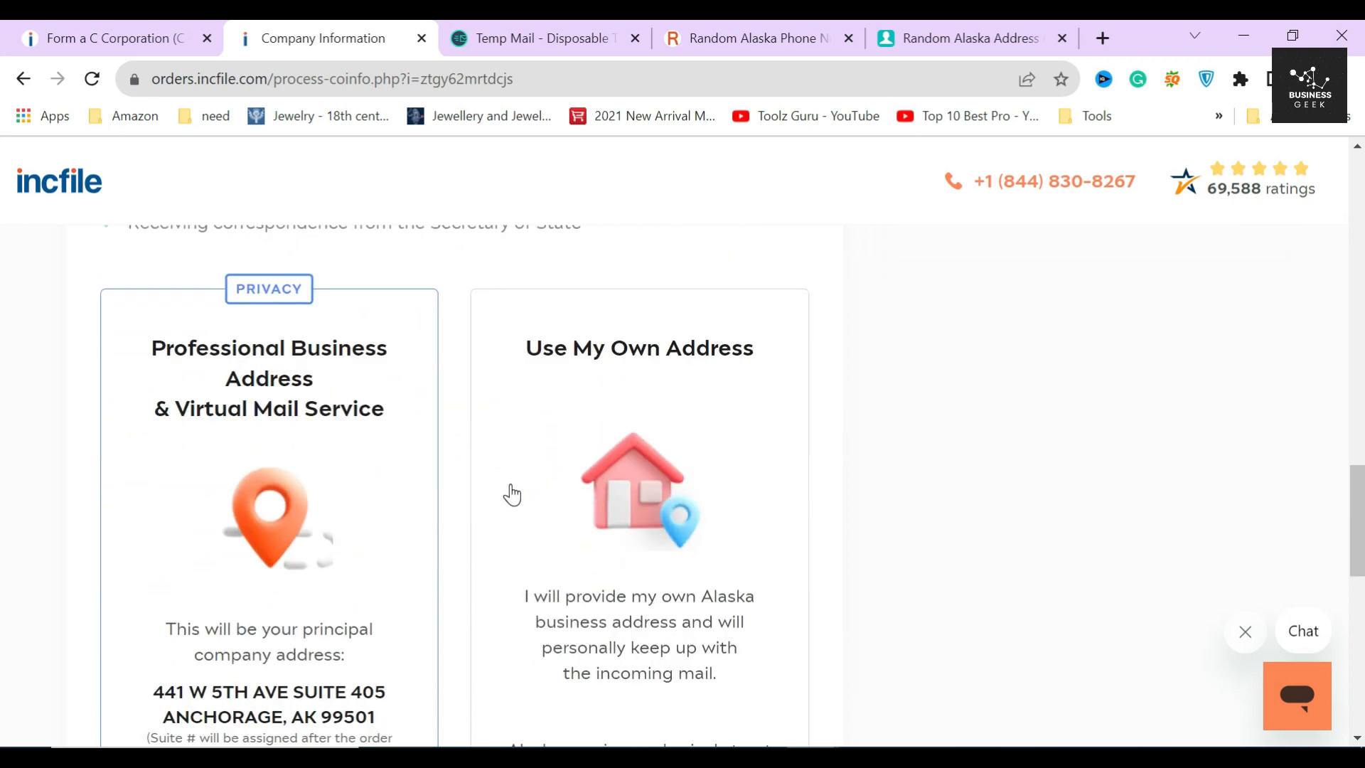
{"action": "scroll", "coordinate": [461, 534], "scroll_direction": "down", "scroll_amount": 5}
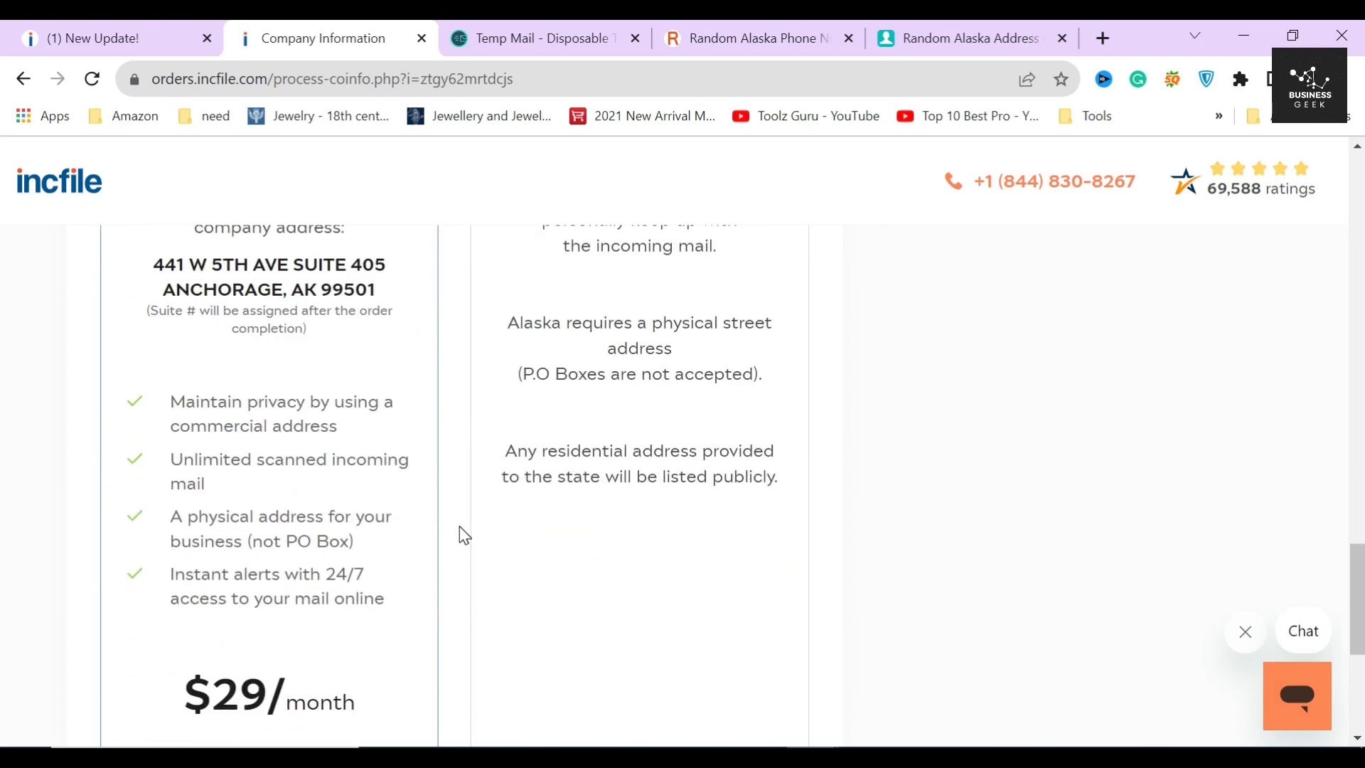
{"action": "scroll", "coordinate": [460, 530], "scroll_direction": "down", "scroll_amount": 3}
- Keep the $29/month Professional Business Address & Virtual Mail Service and submit the company information
{"action": "left_click", "coordinate": [450, 506]}
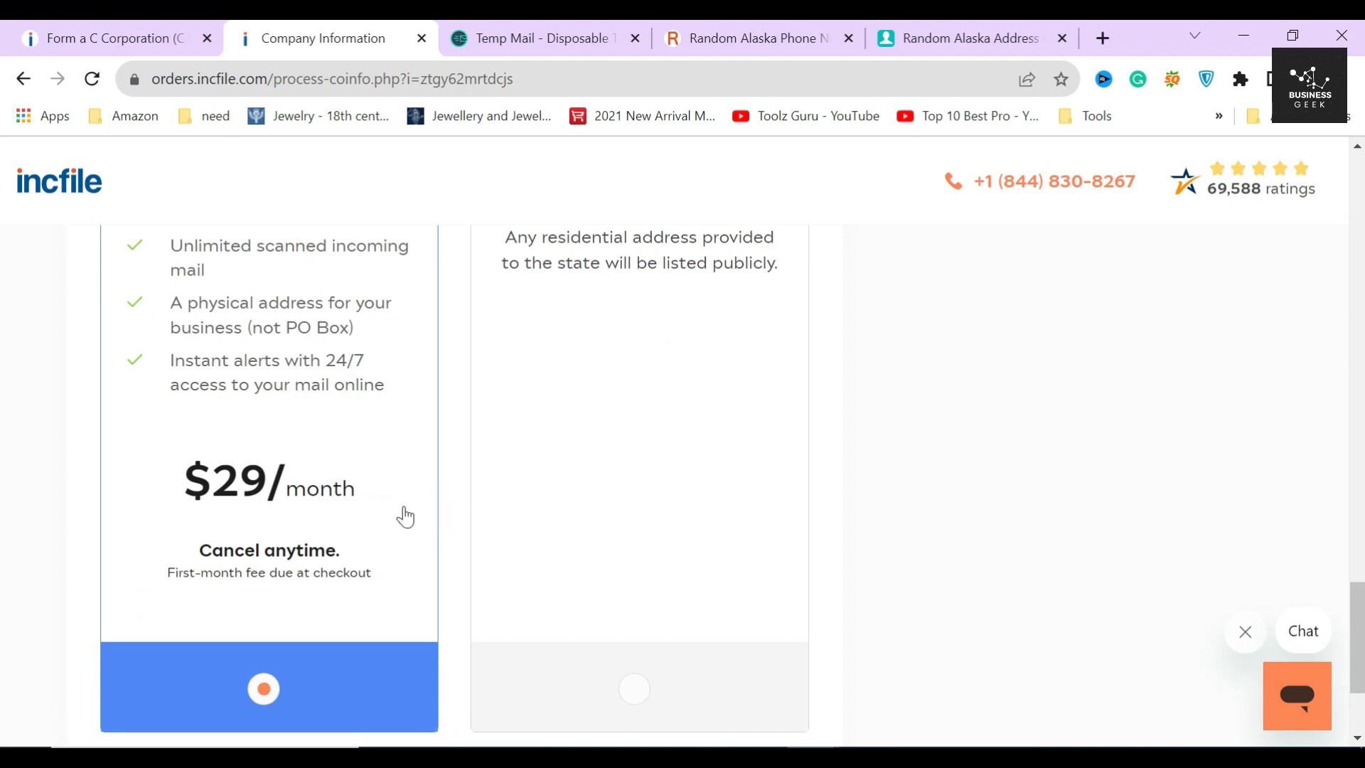
{"action": "scroll", "coordinate": [355, 498], "scroll_direction": "up", "scroll_amount": 3}
{"action": "left_click_drag", "start_coordinate": [143, 401], "coordinate": [362, 434]}
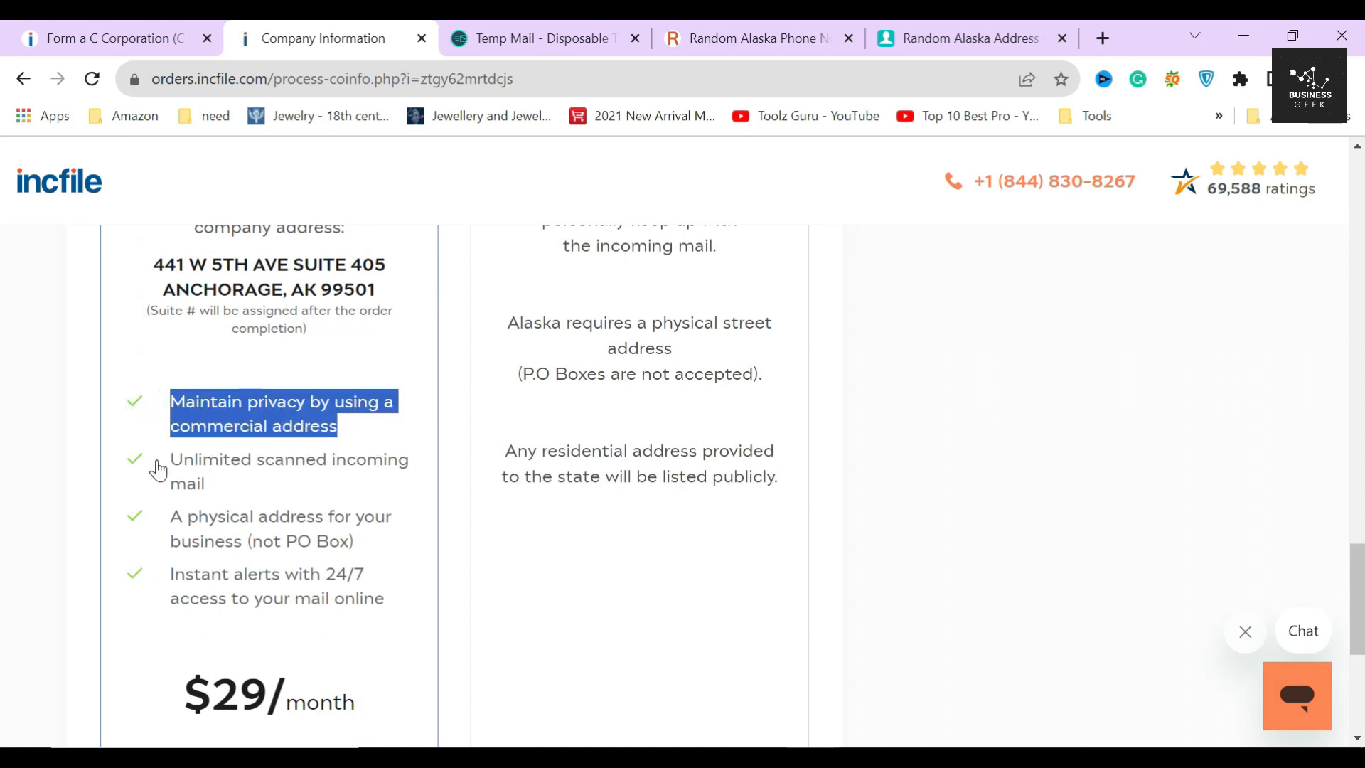
{"action": "scroll", "coordinate": [270, 558], "scroll_direction": "down", "scroll_amount": 1}
{"action": "left_click_drag", "start_coordinate": [183, 594], "coordinate": [377, 604]}
{"action": "scroll", "coordinate": [375, 604], "scroll_direction": "down", "scroll_amount": 1}
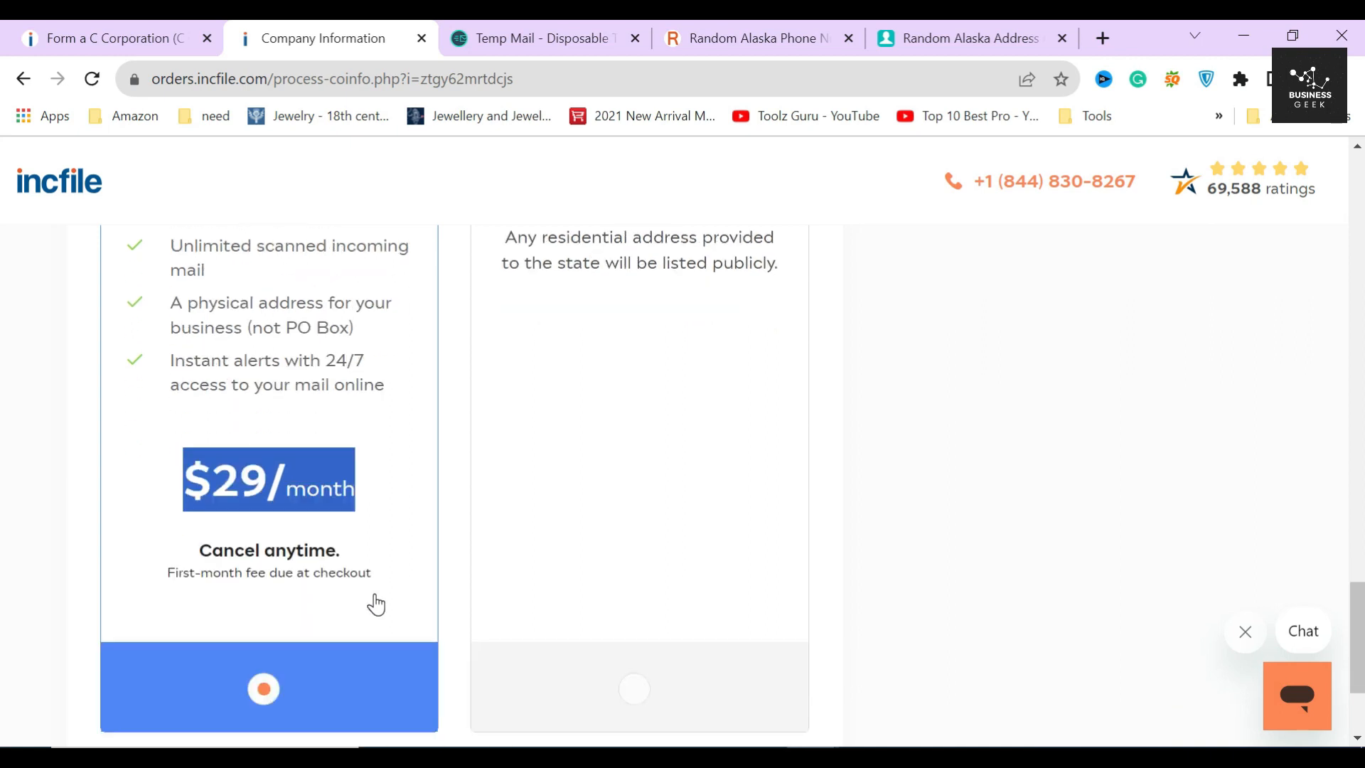
{"action": "left_click", "coordinate": [89, 567]}
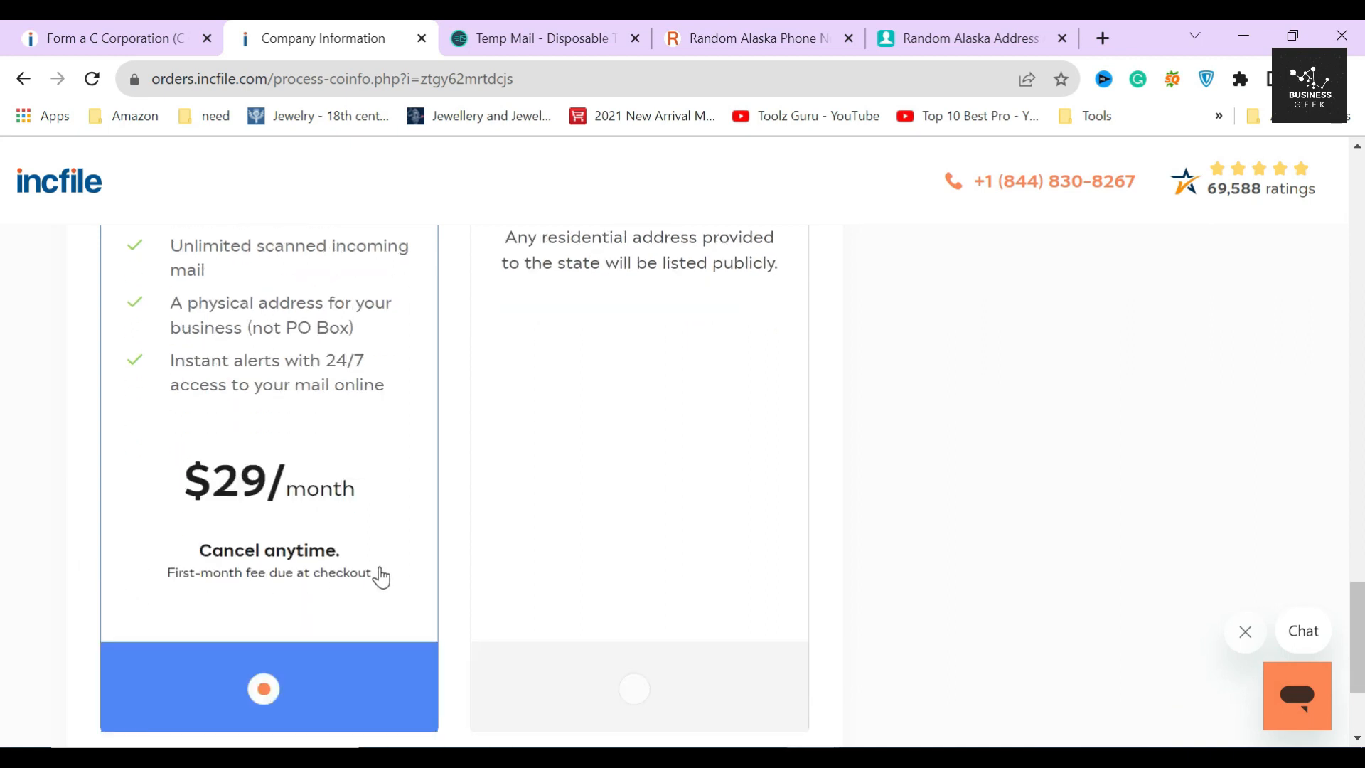
{"action": "scroll", "coordinate": [378, 573], "scroll_direction": "down", "scroll_amount": 3}
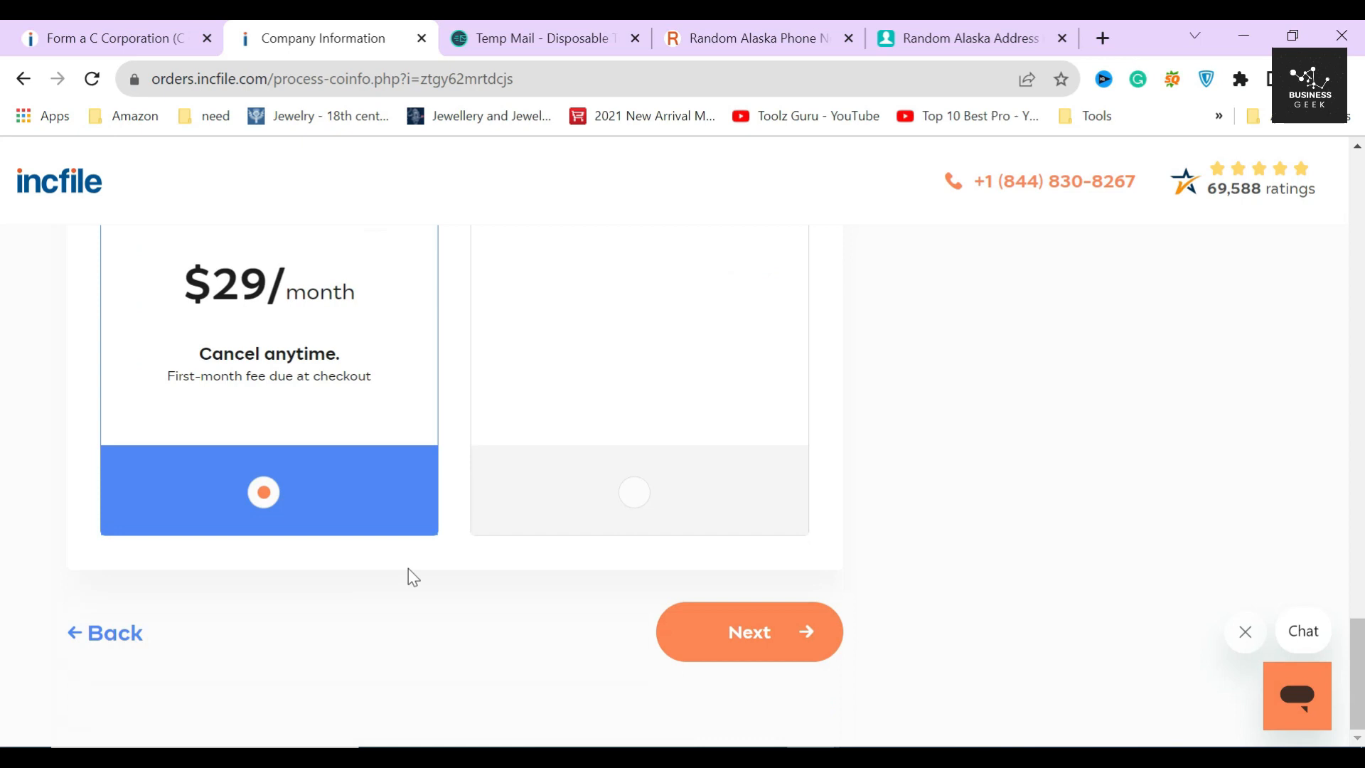
{"action": "left_click", "coordinate": [732, 625]}
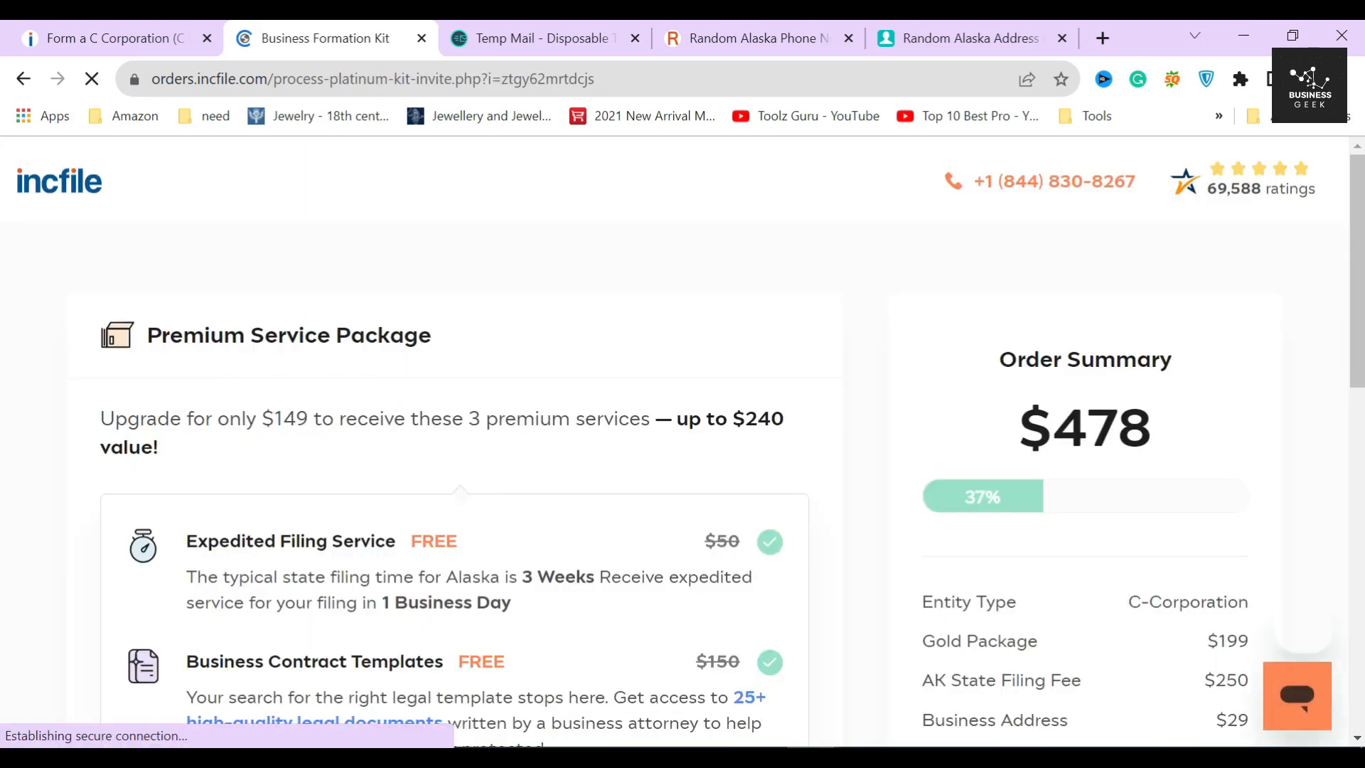
- Review the $149 Premium Service Package offer and its 3 premium services
{"action": "left_click_drag", "start_coordinate": [147, 335], "coordinate": [472, 351]}
{"action": "left_click", "coordinate": [472, 334]}
{"action": "left_click_drag", "start_coordinate": [100, 418], "coordinate": [314, 420]}
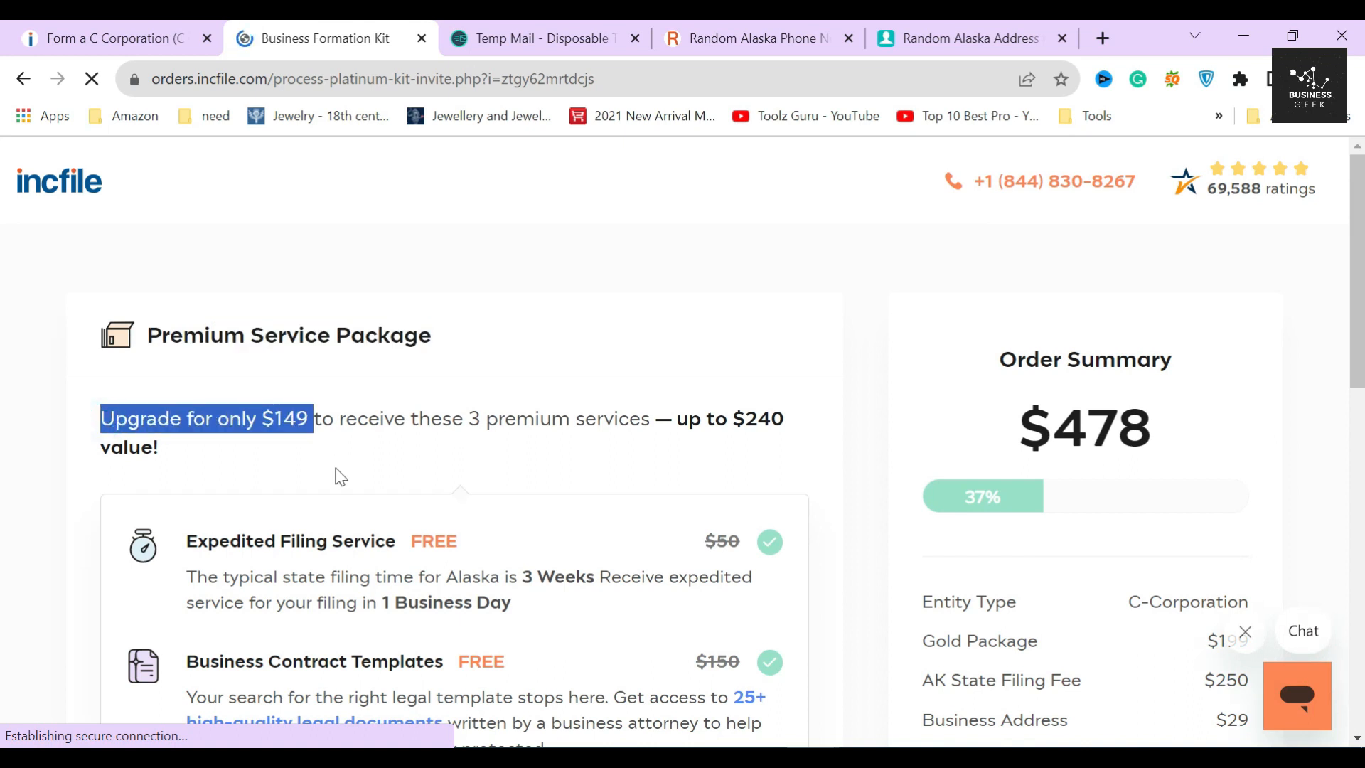
{"action": "left_click", "coordinate": [301, 455]}
{"action": "left_click_drag", "start_coordinate": [469, 418], "coordinate": [647, 424]}
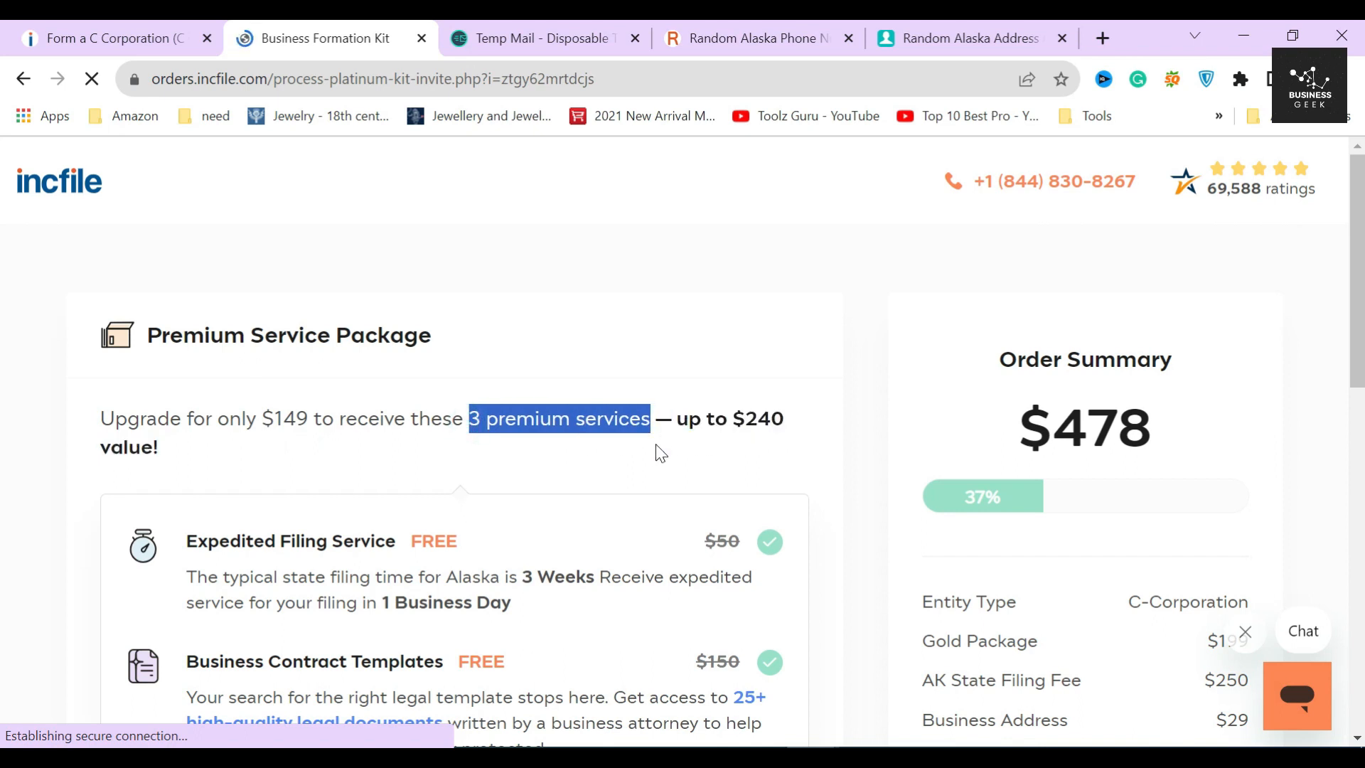
{"action": "left_click", "coordinate": [660, 453]}
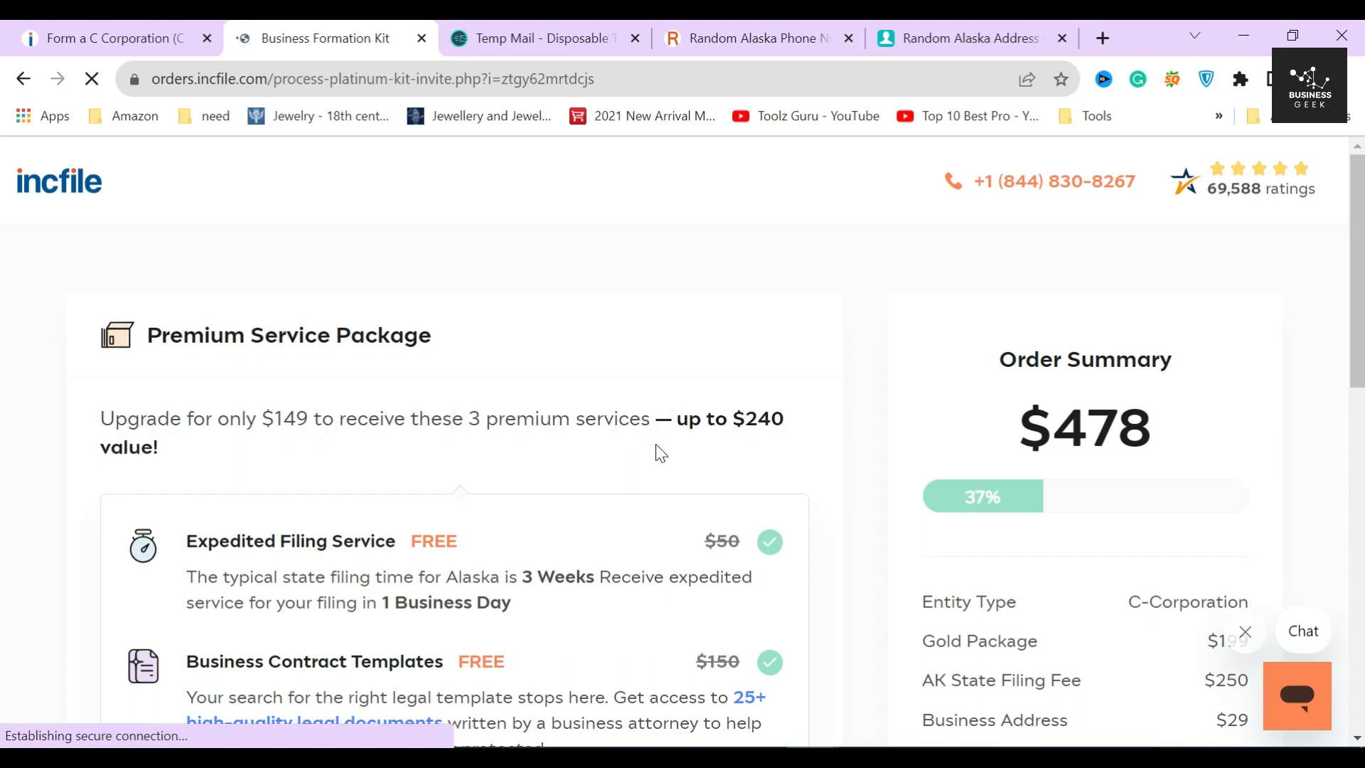
{"action": "scroll", "coordinate": [661, 453], "scroll_direction": "down", "scroll_amount": 3}
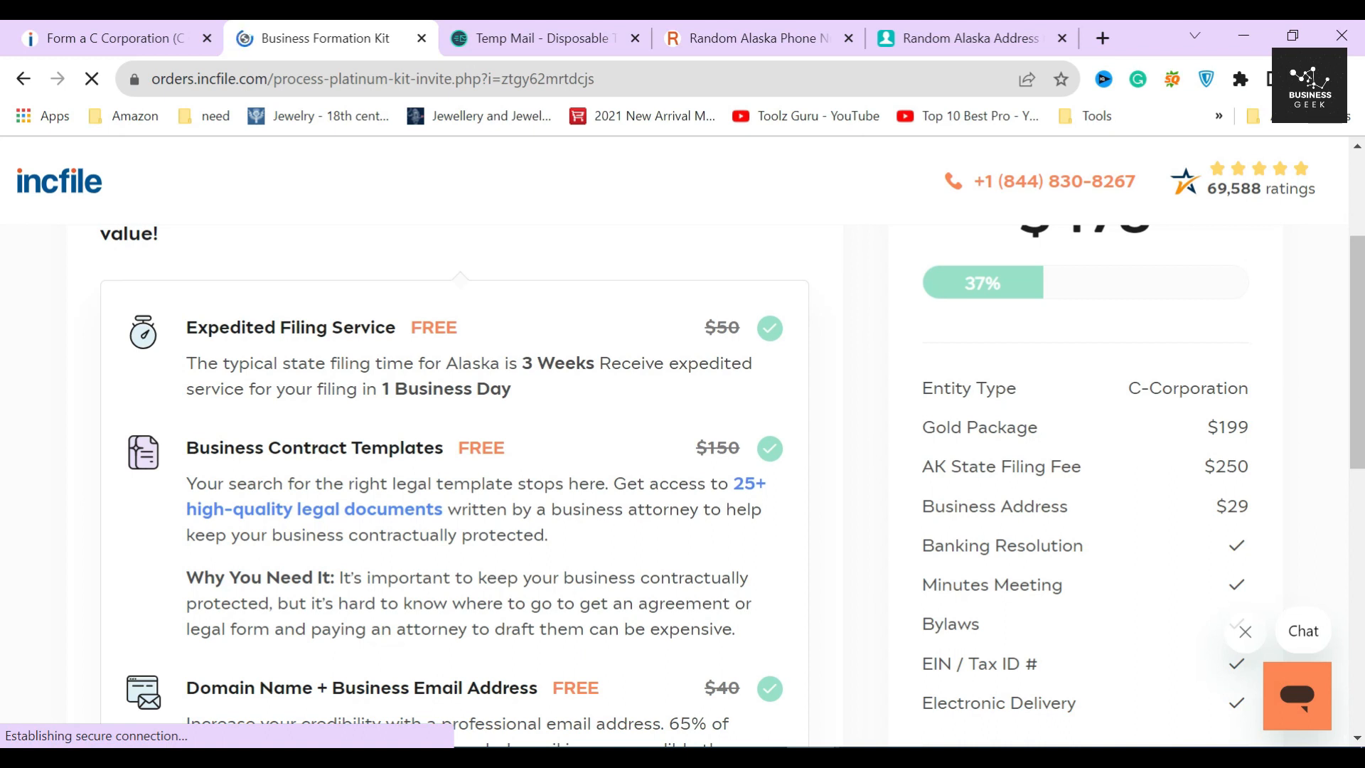
- Read the package details (1 Business Day filing, legal documents, domain name) and decline the upgrade
{"action": "left_click_drag", "start_coordinate": [382, 389], "coordinate": [543, 396]}
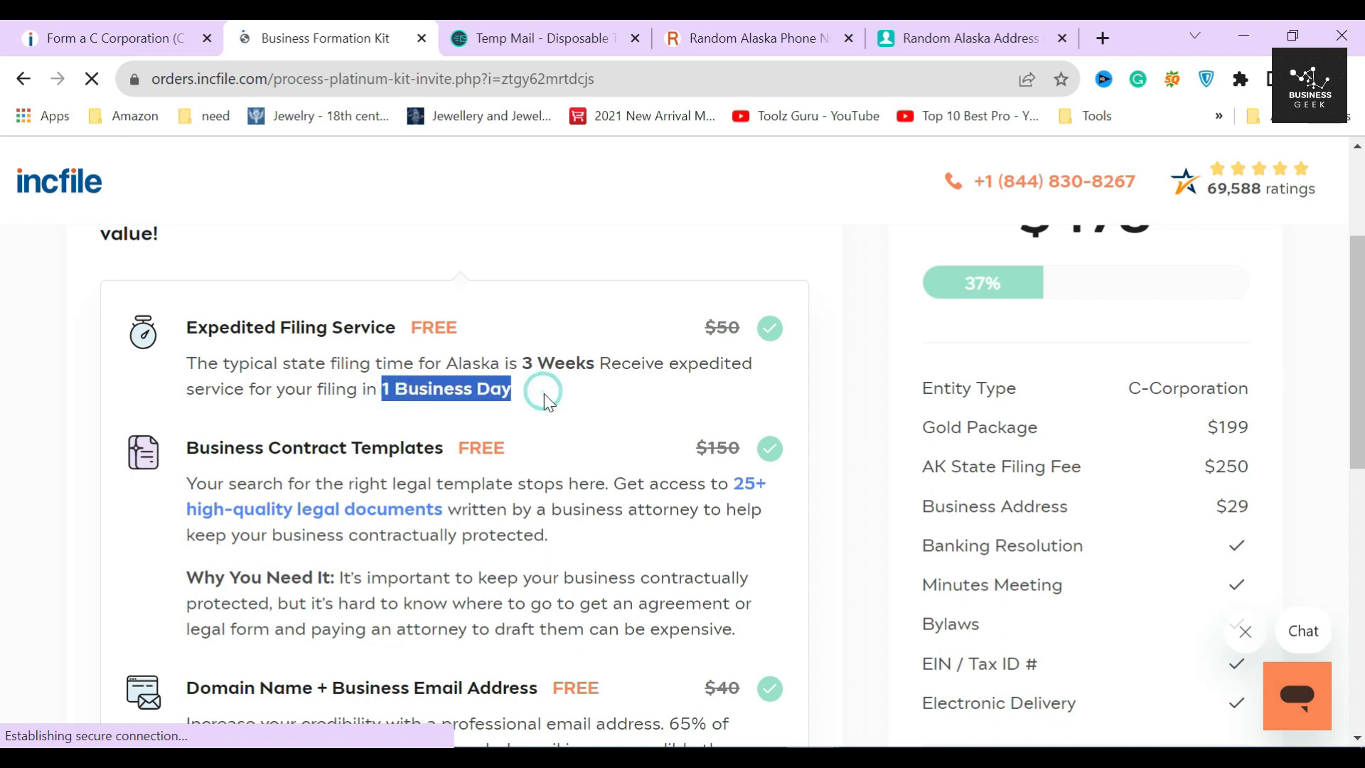
{"action": "scroll", "coordinate": [519, 421], "scroll_direction": "down", "scroll_amount": 3}
{"action": "left_click_drag", "start_coordinate": [183, 295], "coordinate": [457, 297]}
{"action": "left_click", "coordinate": [457, 297]}
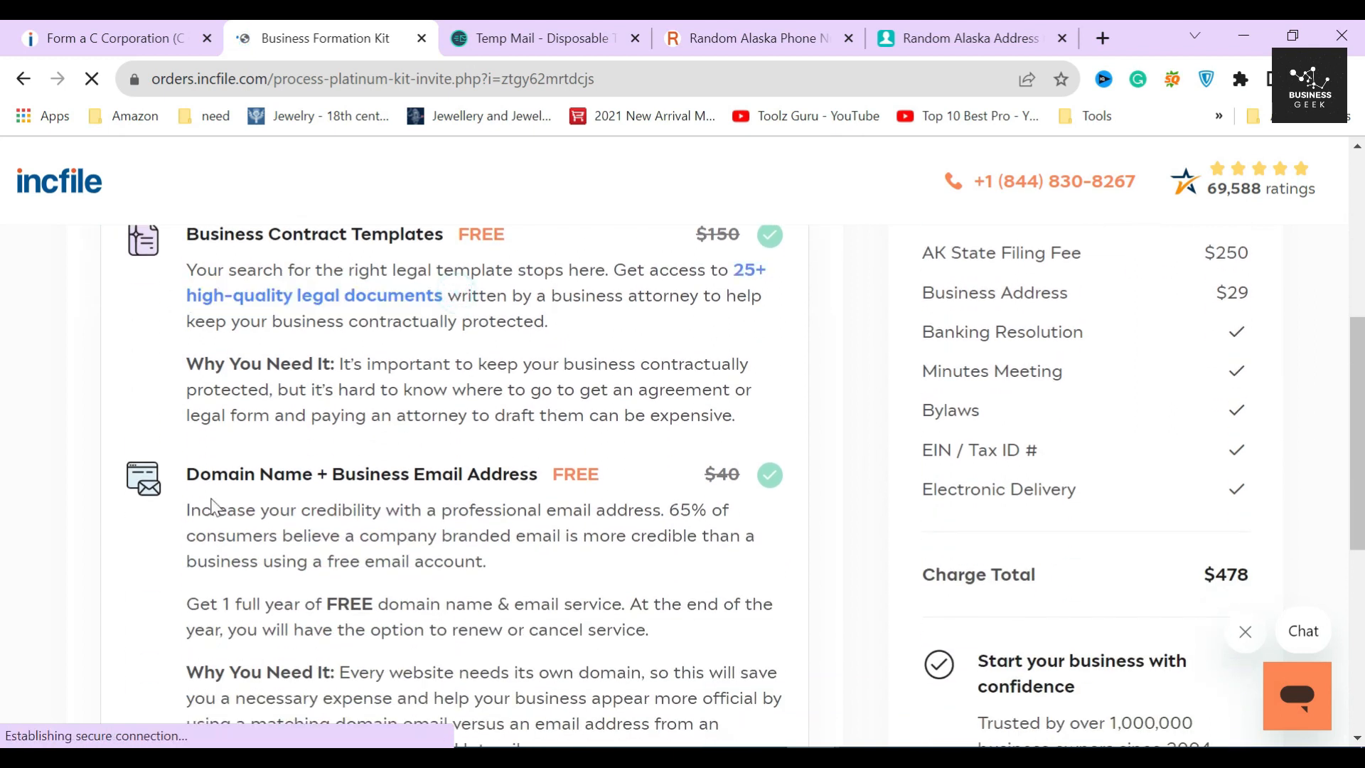
{"action": "left_click_drag", "start_coordinate": [226, 474], "coordinate": [520, 475]}
{"action": "left_click", "coordinate": [521, 476]}
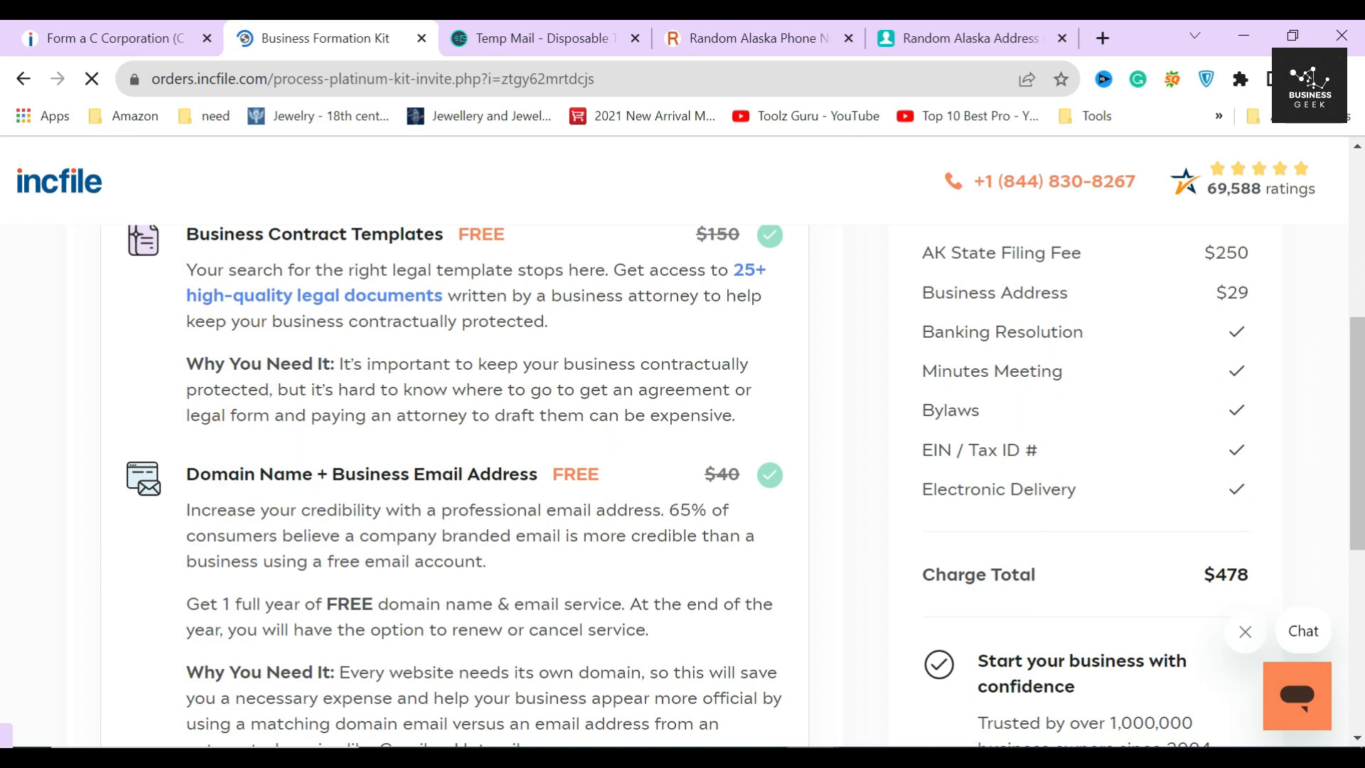
{"action": "scroll", "coordinate": [521, 483], "scroll_direction": "down", "scroll_amount": 3}
{"action": "scroll", "coordinate": [497, 484], "scroll_direction": "down", "scroll_amount": 3}
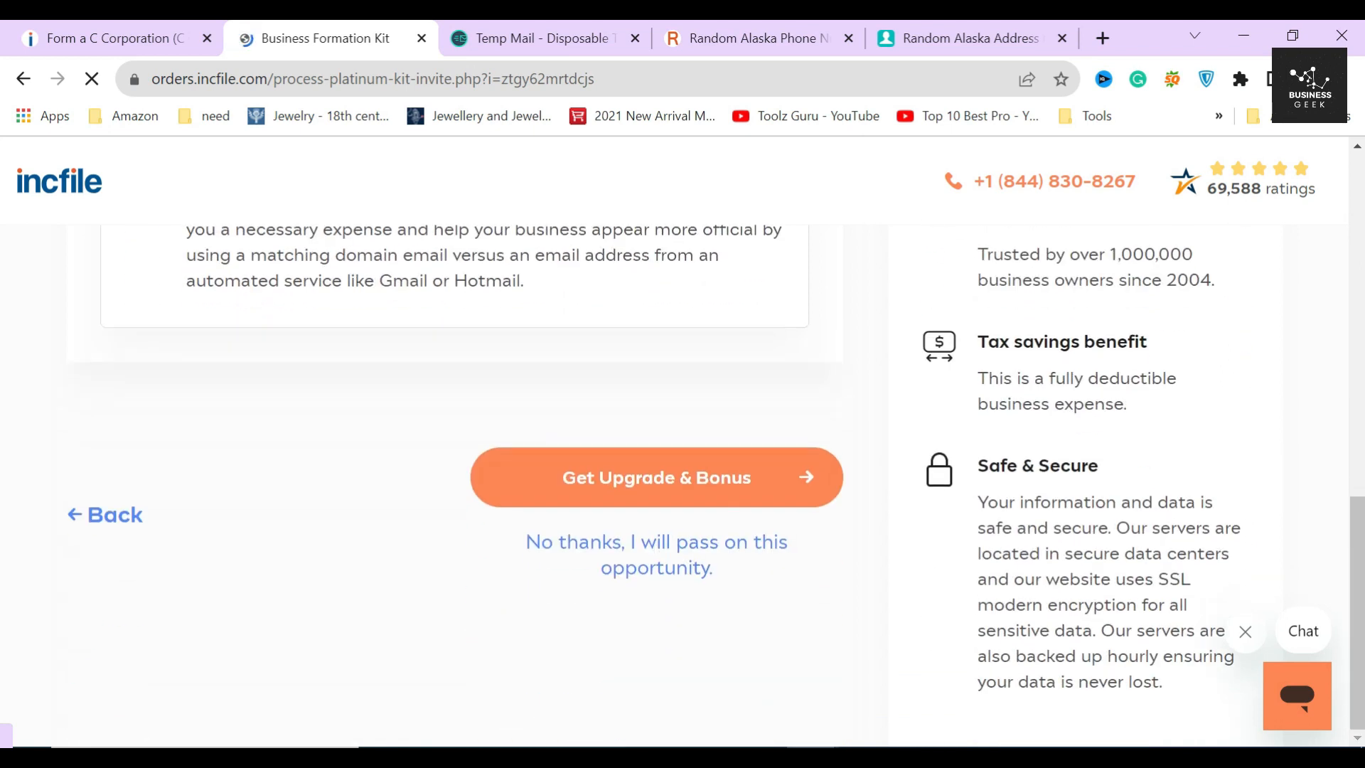
{"action": "left_click", "coordinate": [630, 567]}
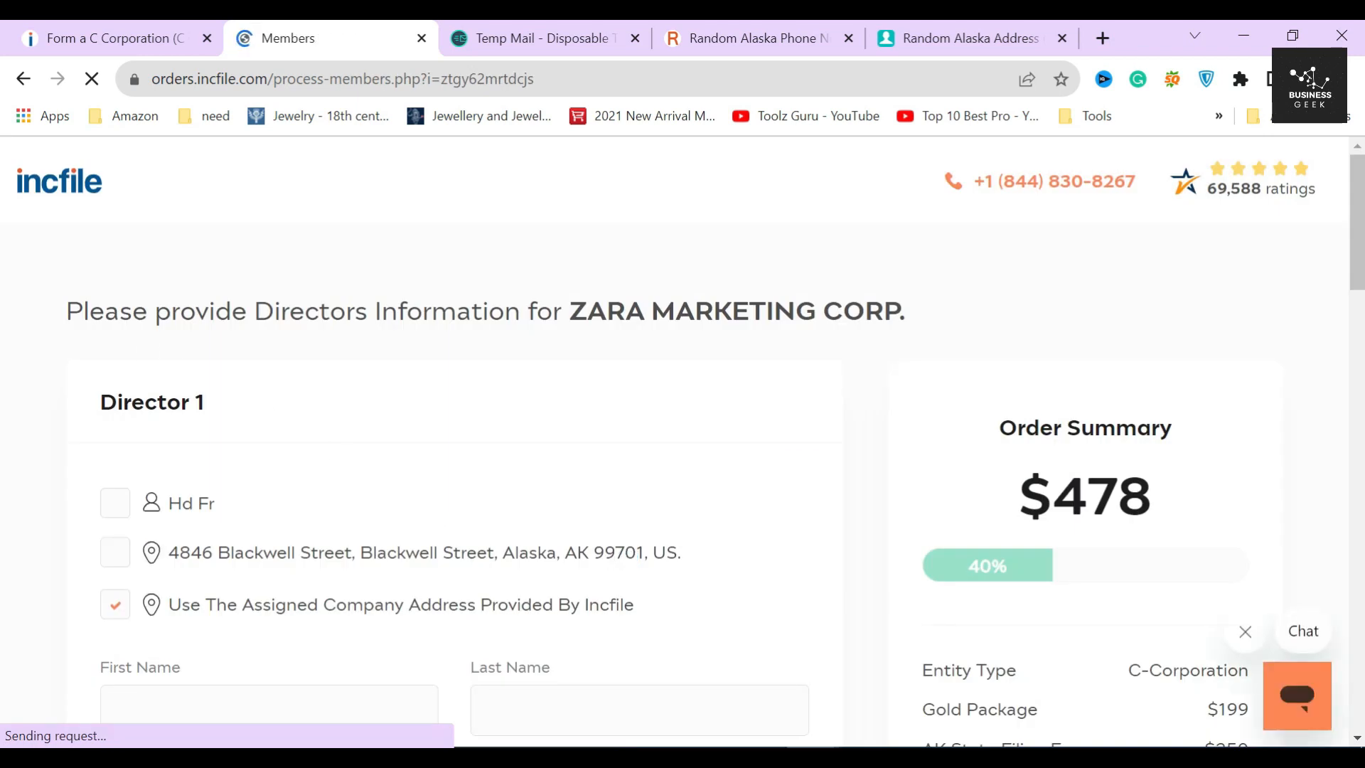
- Make the previously entered person Director 1 of ZARA MARKETING CORP., then move down to Officer Information
{"action": "left_click_drag", "start_coordinate": [570, 313], "coordinate": [924, 313]}
{"action": "left_click", "coordinate": [625, 366]}
{"action": "scroll", "coordinate": [44, 454], "scroll_direction": "down", "scroll_amount": 1}
{"action": "left_click", "coordinate": [116, 400]}
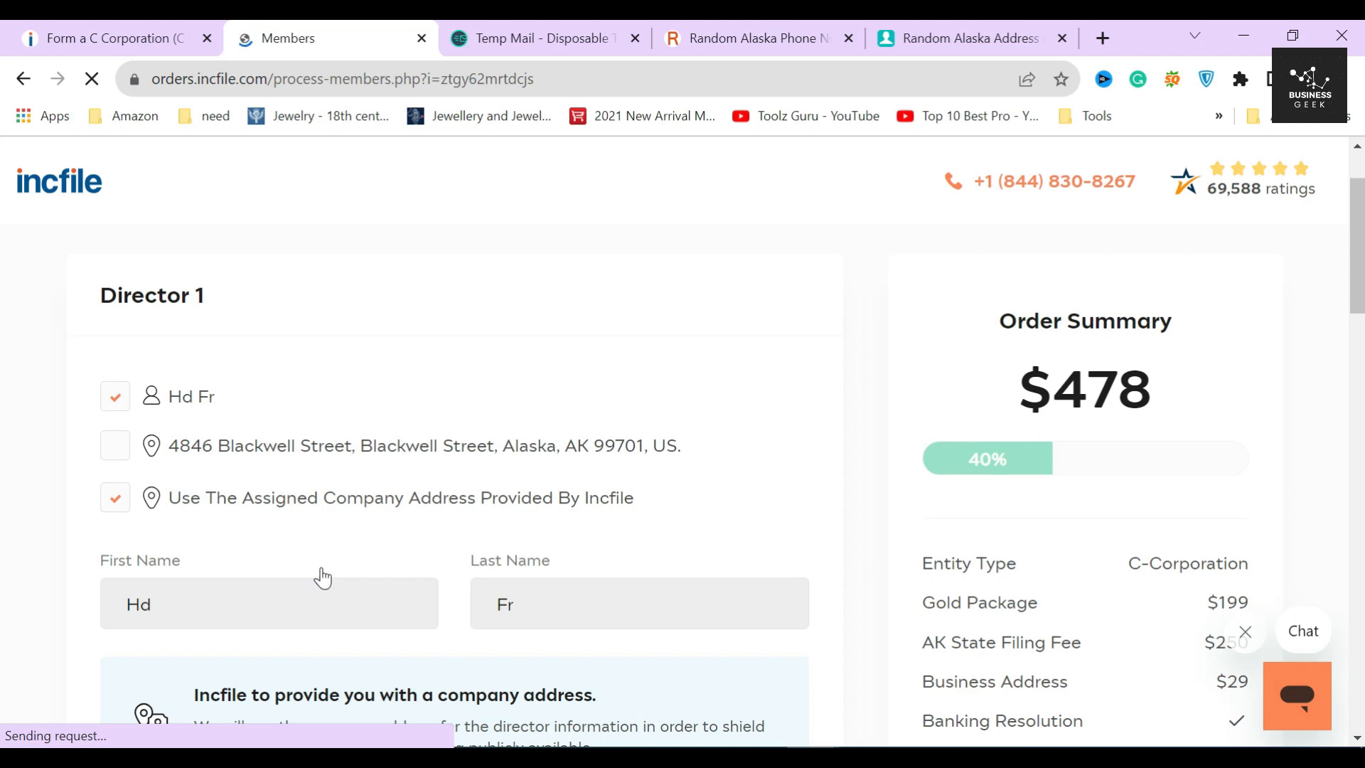
{"action": "scroll", "coordinate": [328, 575], "scroll_direction": "down", "scroll_amount": 3}
{"action": "scroll", "coordinate": [331, 574], "scroll_direction": "down", "scroll_amount": 6}
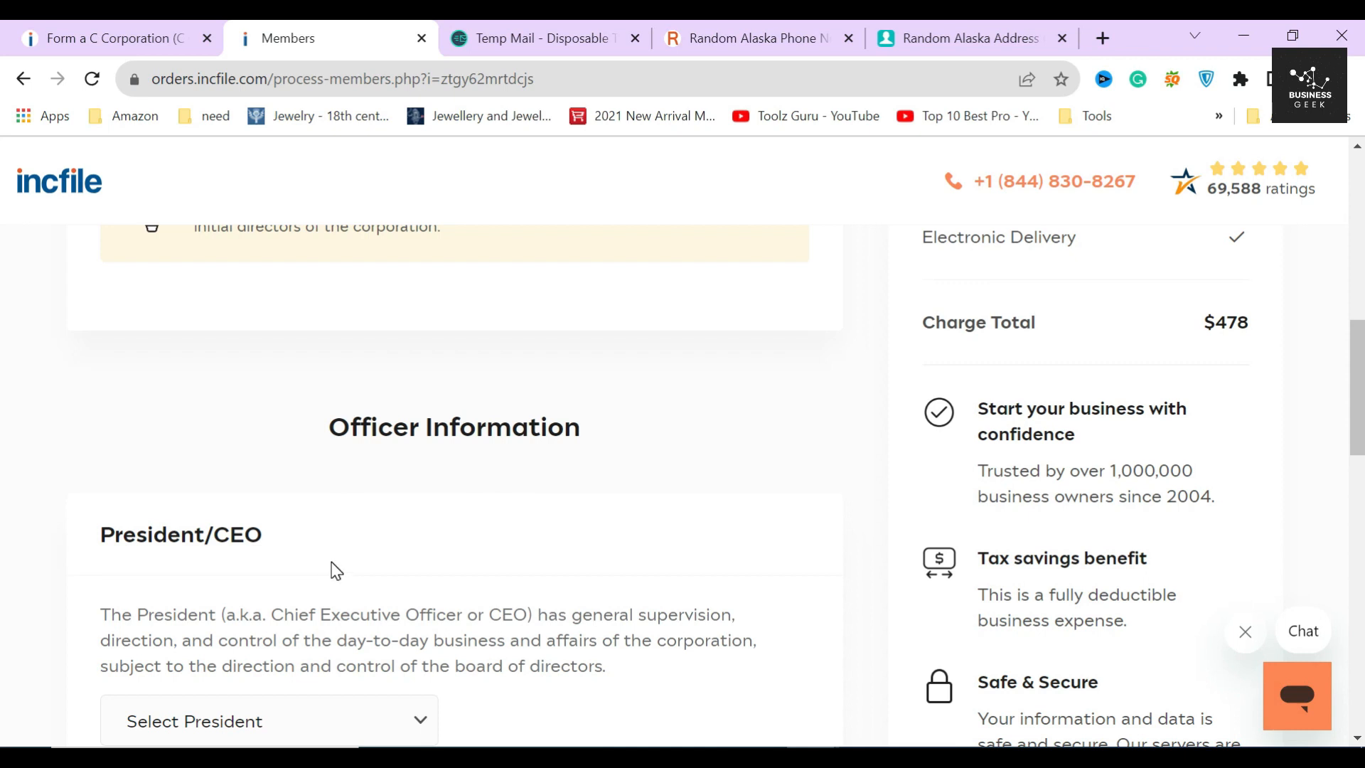
{"action": "scroll", "coordinate": [336, 571], "scroll_direction": "up", "scroll_amount": 2}
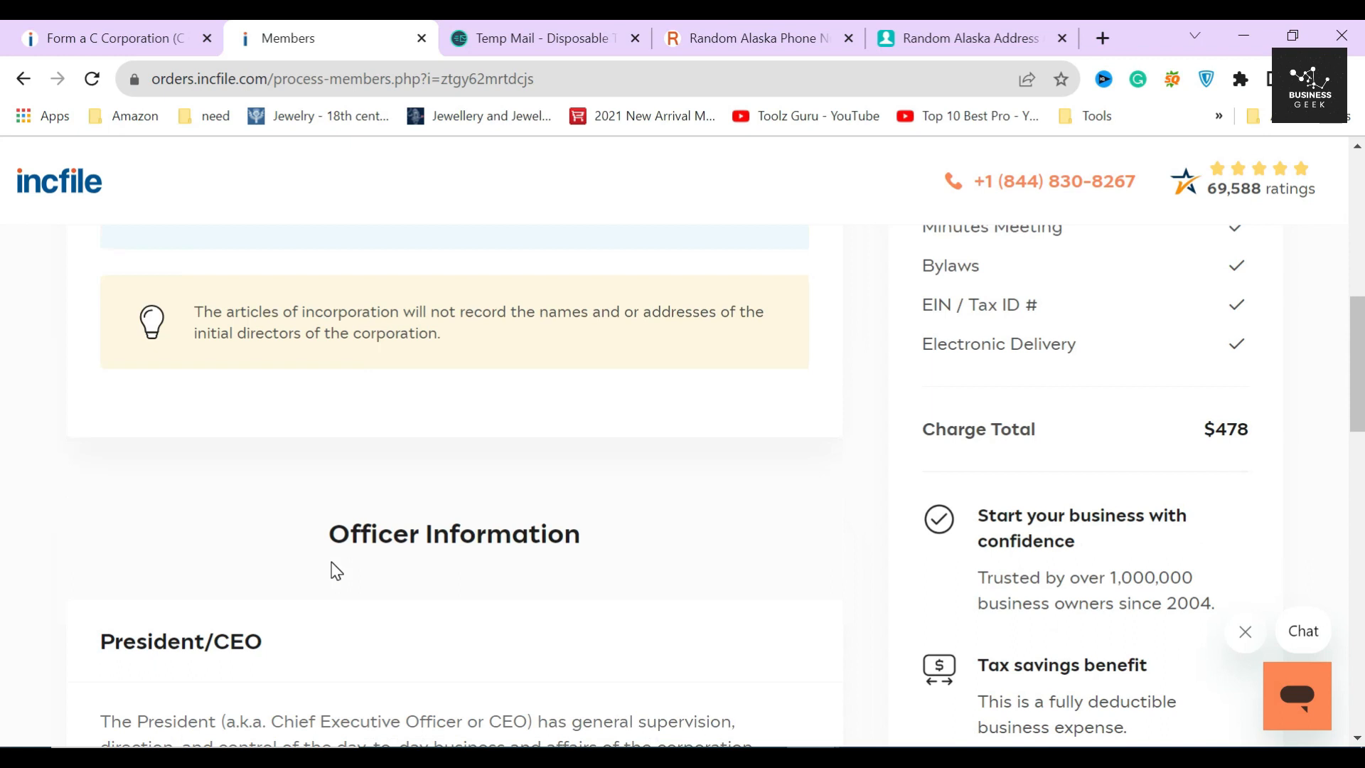
{"action": "scroll", "coordinate": [336, 571], "scroll_direction": "down", "scroll_amount": 3}
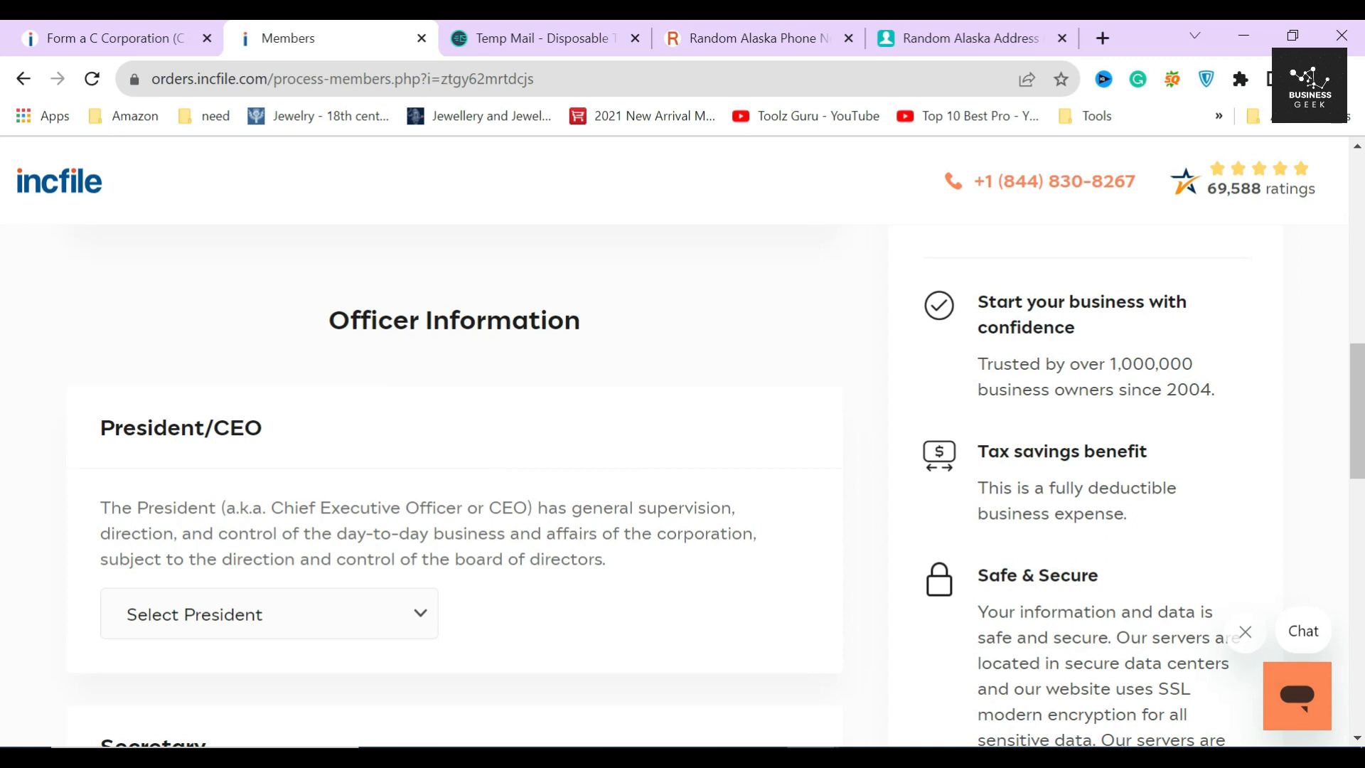
- Select the existing person as President/CEO
{"action": "left_click_drag", "start_coordinate": [270, 507], "coordinate": [534, 507]}
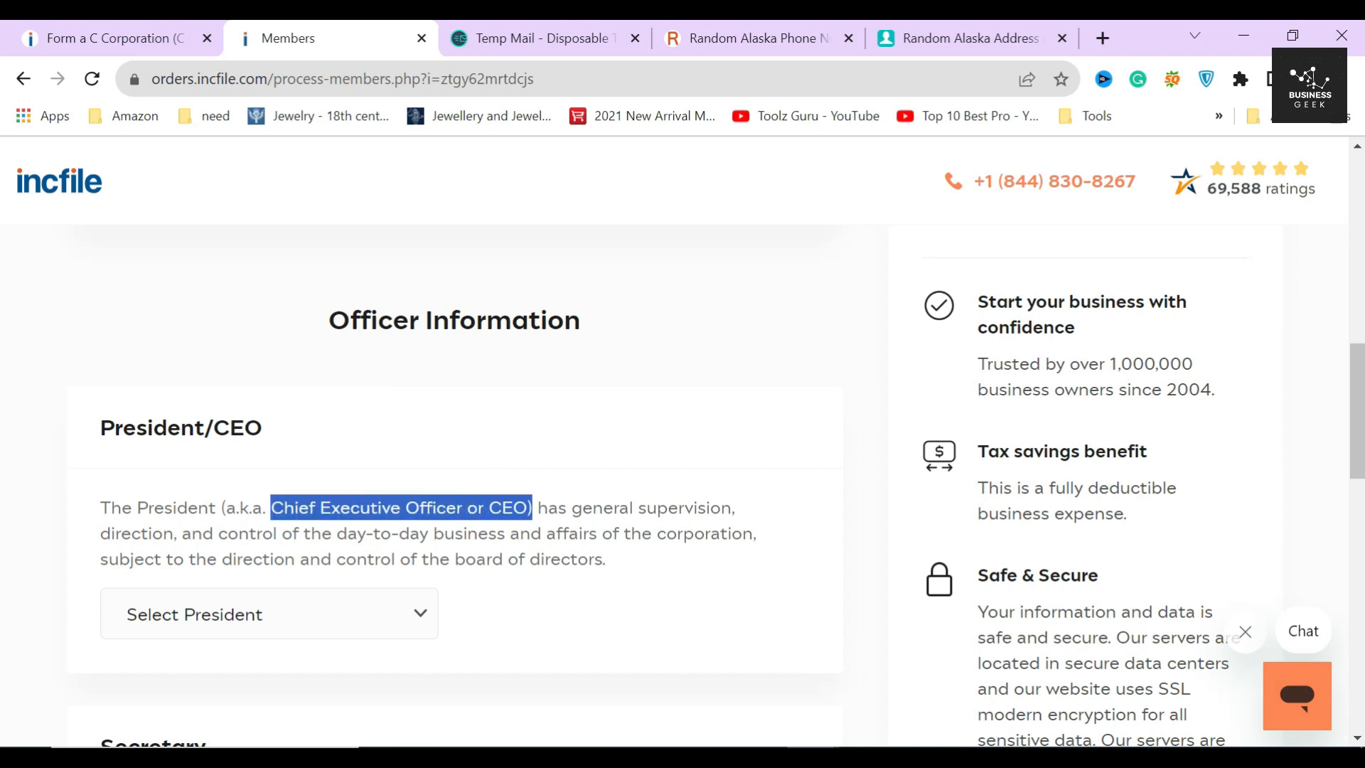
{"action": "left_click", "coordinate": [519, 462]}
{"action": "scroll", "coordinate": [519, 462], "scroll_direction": "down", "scroll_amount": 3}
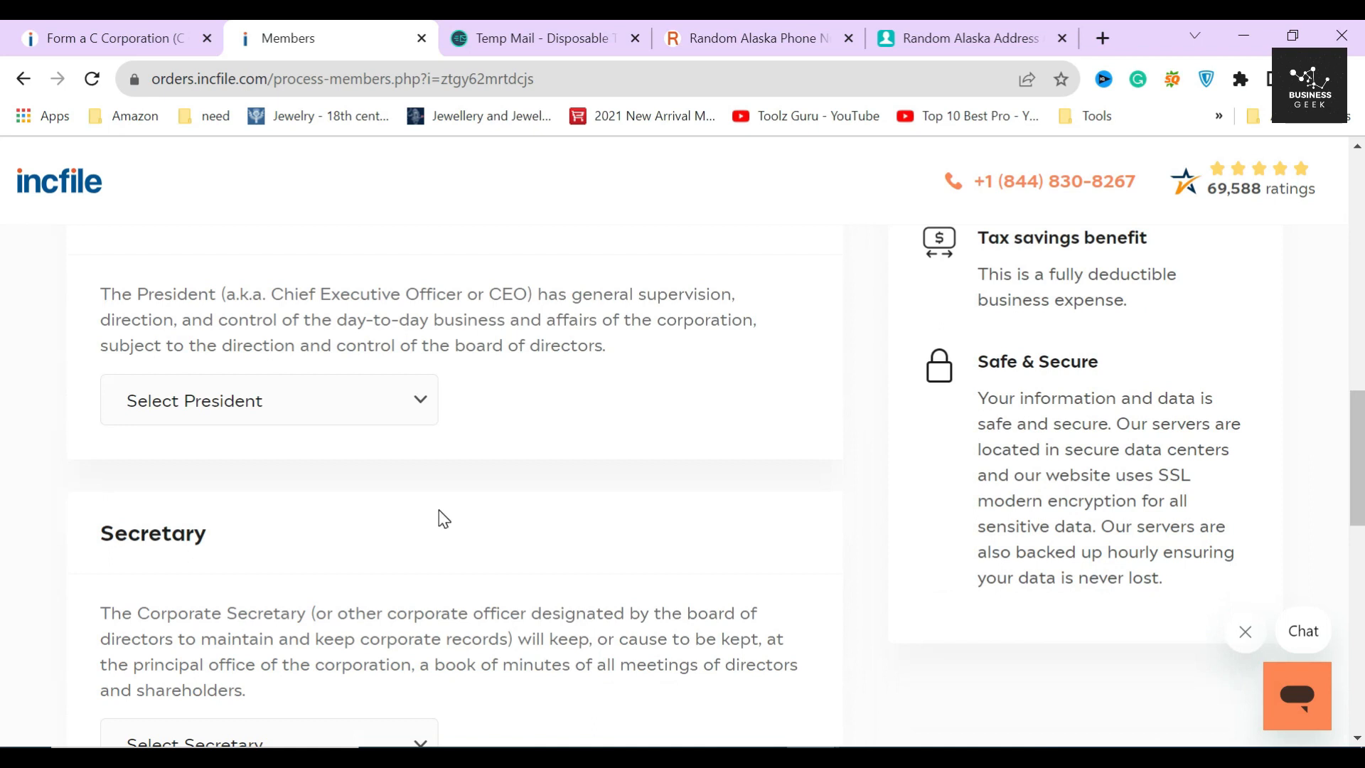
{"action": "scroll", "coordinate": [439, 512], "scroll_direction": "down", "scroll_amount": 5}
{"action": "scroll", "coordinate": [439, 512], "scroll_direction": "up", "scroll_amount": 10}
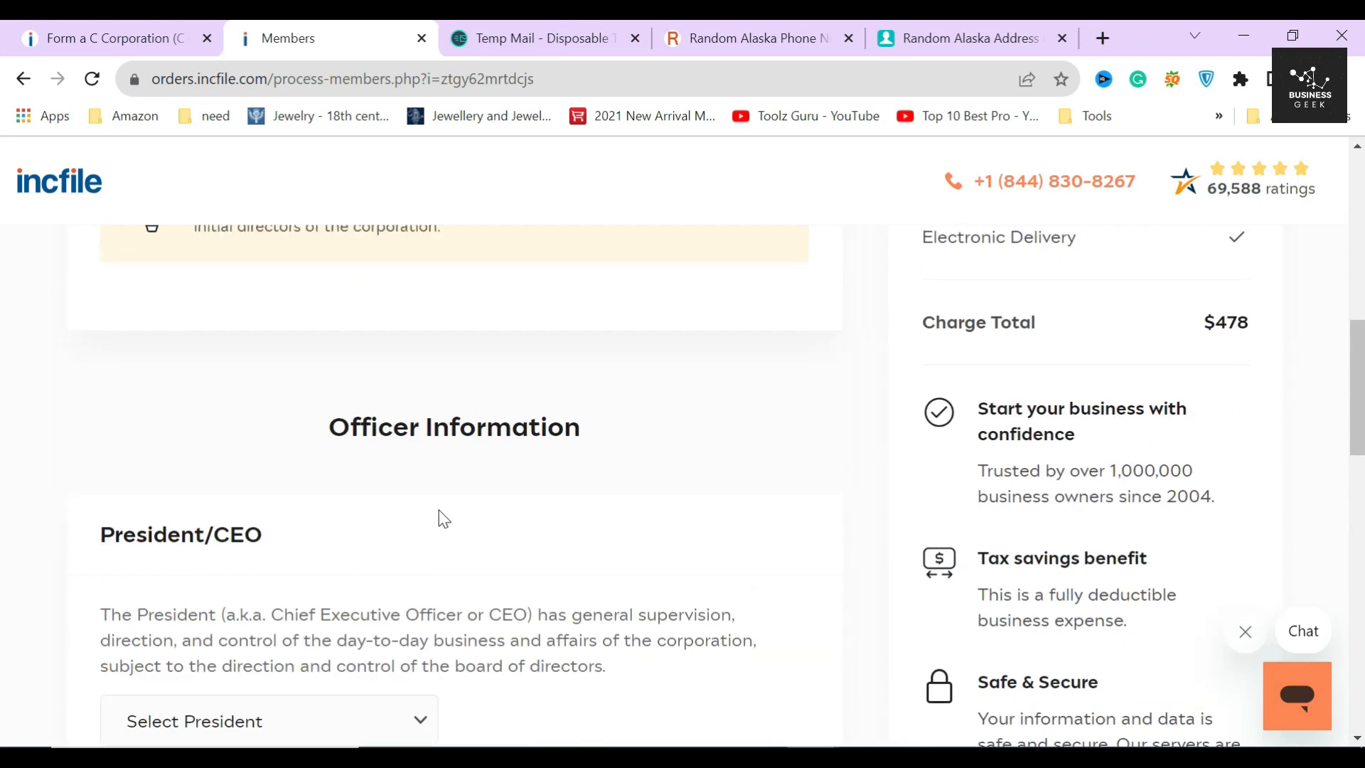
{"action": "scroll", "coordinate": [438, 510], "scroll_direction": "down", "scroll_amount": 2}
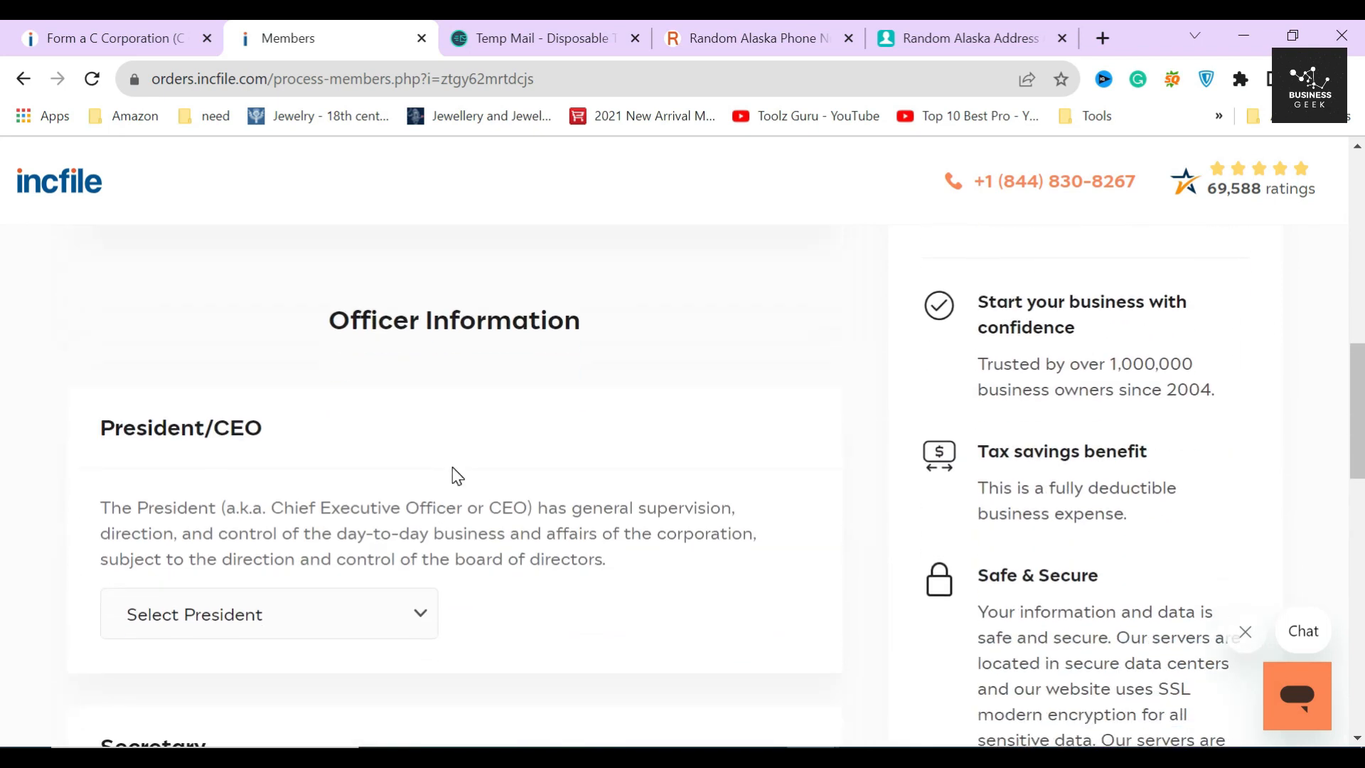
{"action": "scroll", "coordinate": [213, 498], "scroll_direction": "down", "scroll_amount": 2}
{"action": "left_click", "coordinate": [407, 512]}
{"action": "left_click", "coordinate": [208, 567]}
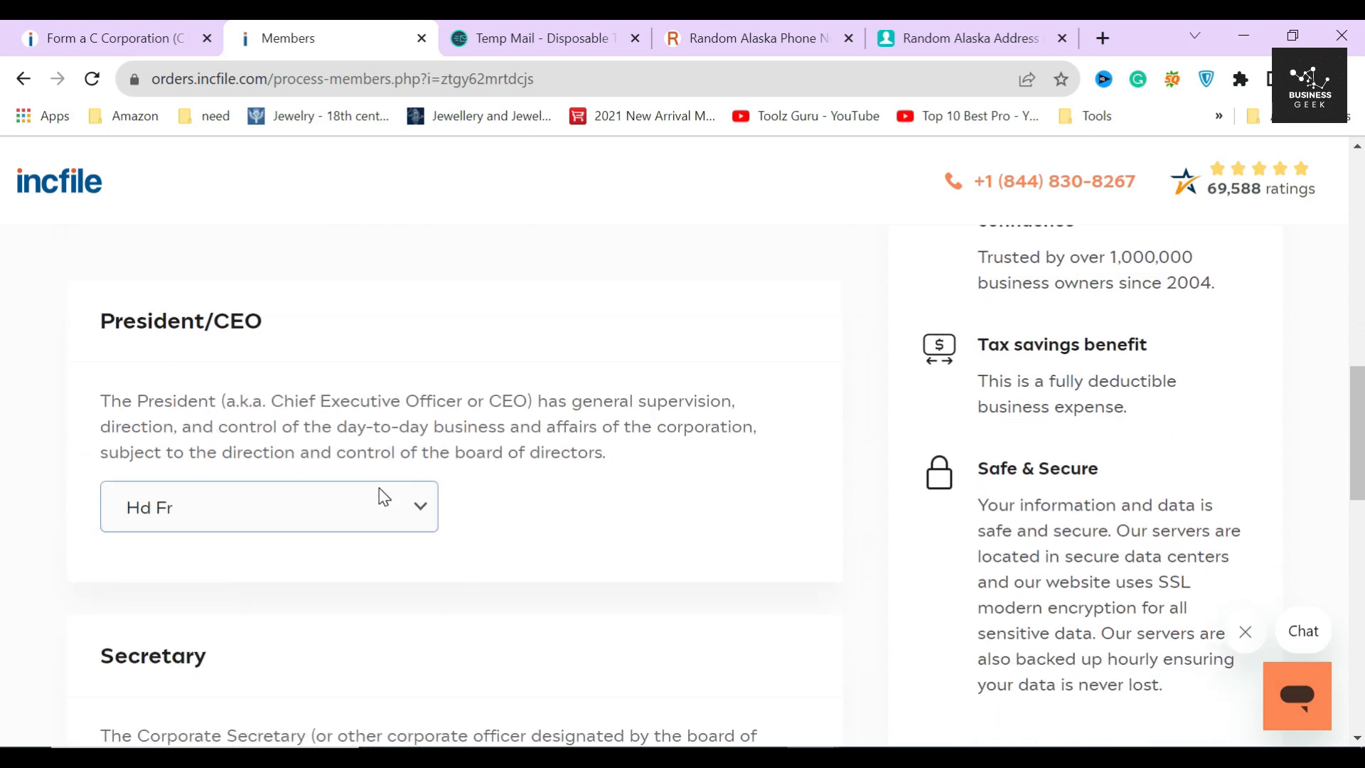
{"action": "left_click", "coordinate": [490, 520]}
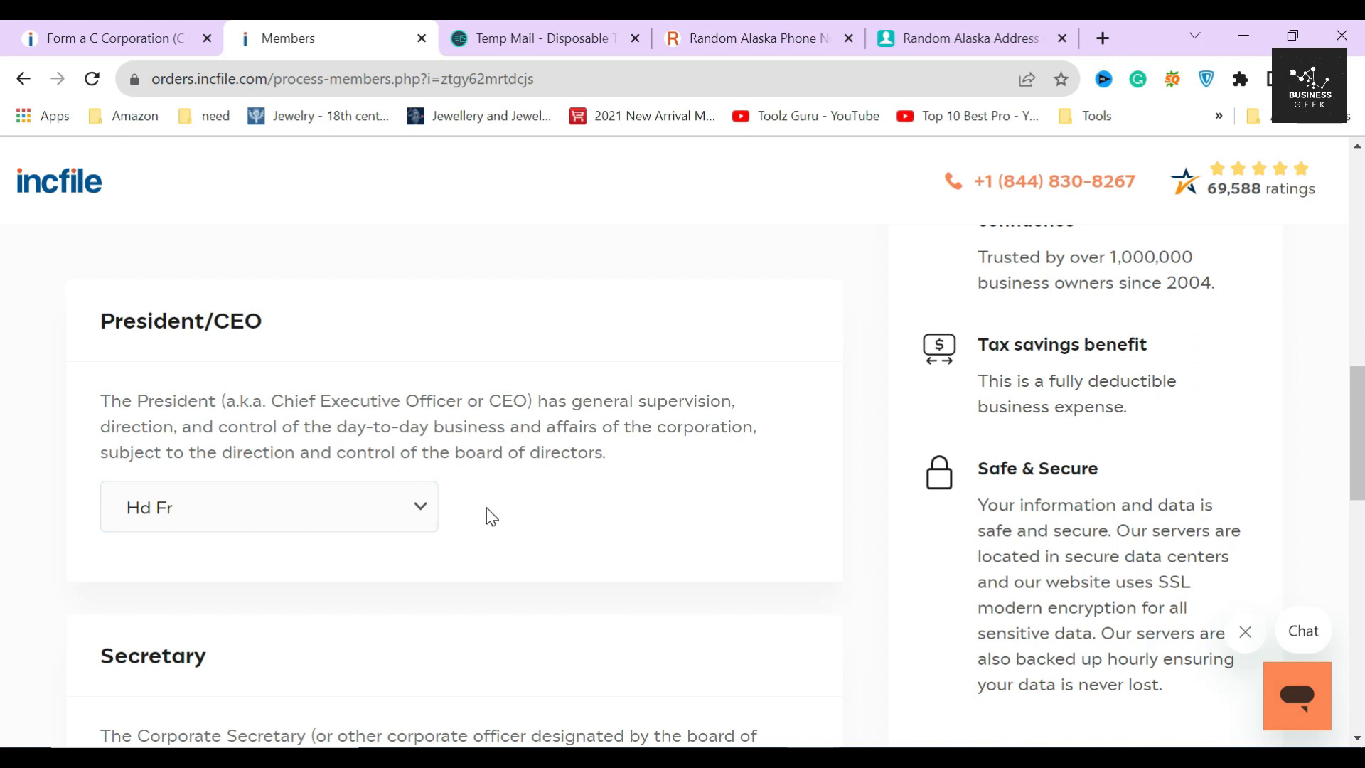
- Make the existing person Secretary, reverting from a briefly chosen Other Person
{"action": "scroll", "coordinate": [489, 517], "scroll_direction": "down", "scroll_amount": 3}
{"action": "scroll", "coordinate": [486, 508], "scroll_direction": "down", "scroll_amount": 1}
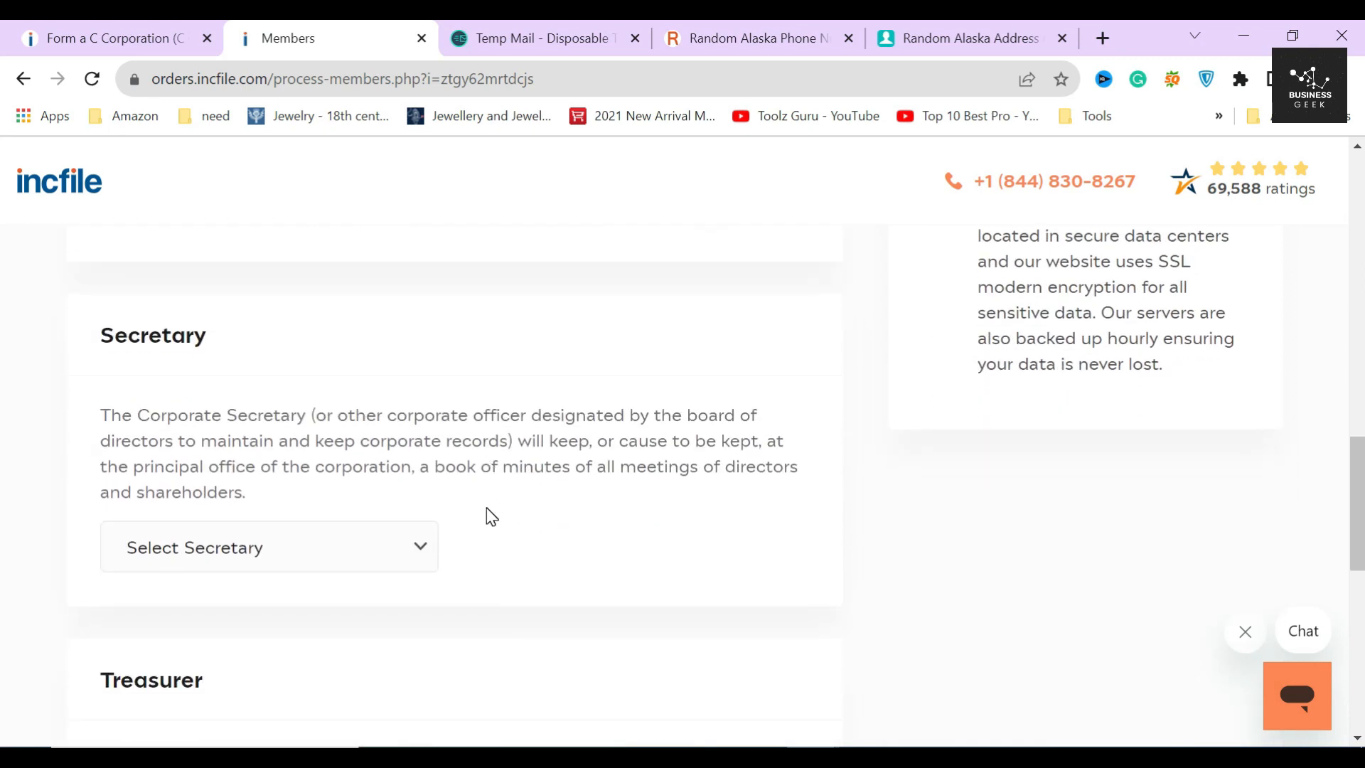
{"action": "left_click", "coordinate": [397, 549]}
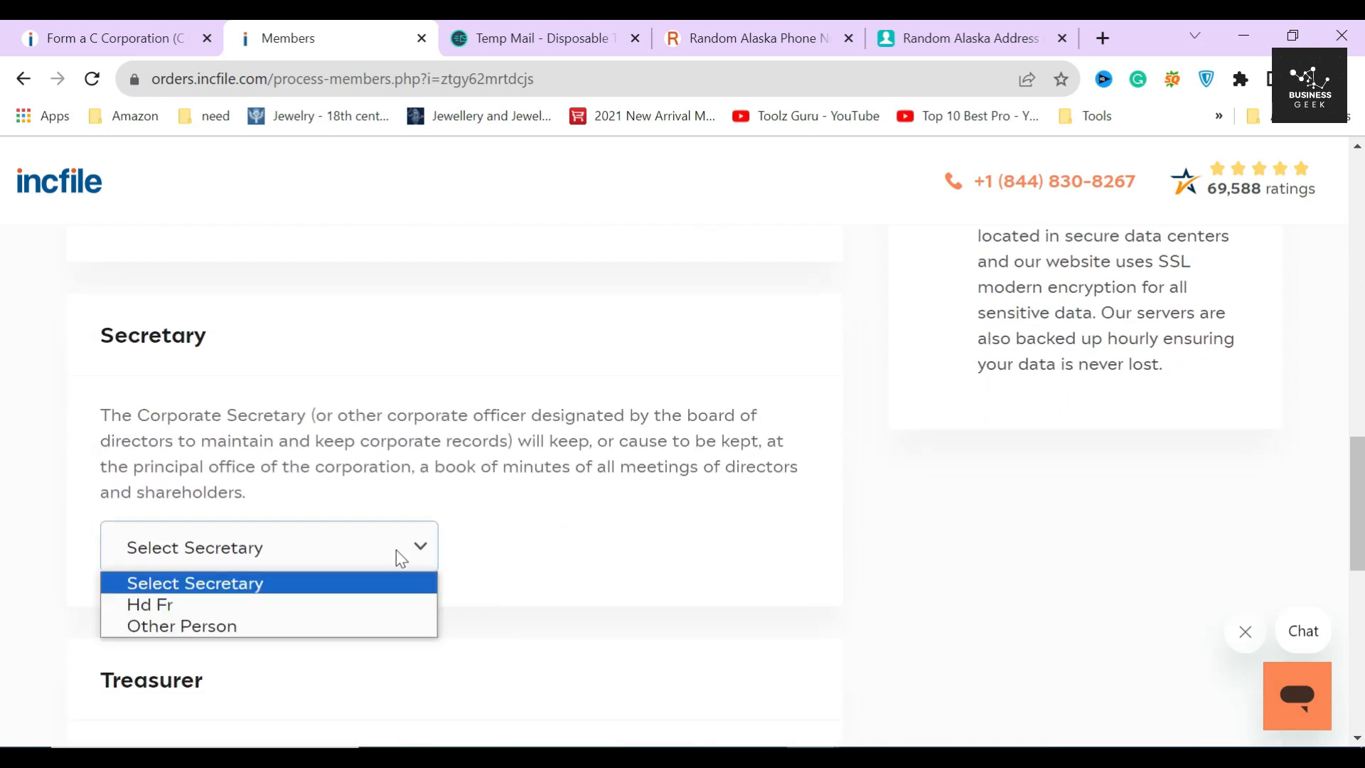
{"action": "left_click", "coordinate": [198, 605]}
{"action": "left_click", "coordinate": [505, 563]}
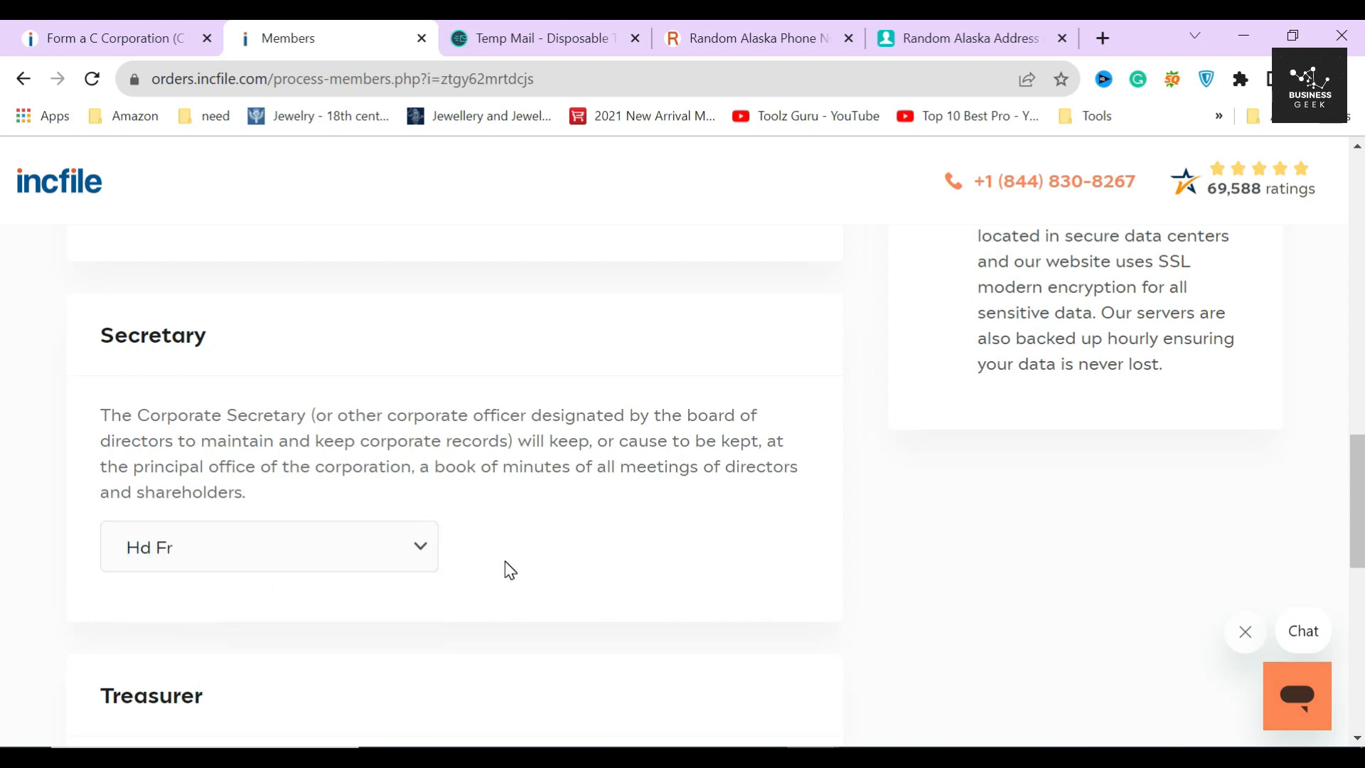
{"action": "left_click", "coordinate": [281, 548]}
{"action": "scroll", "coordinate": [280, 546], "scroll_direction": "down", "scroll_amount": 2}
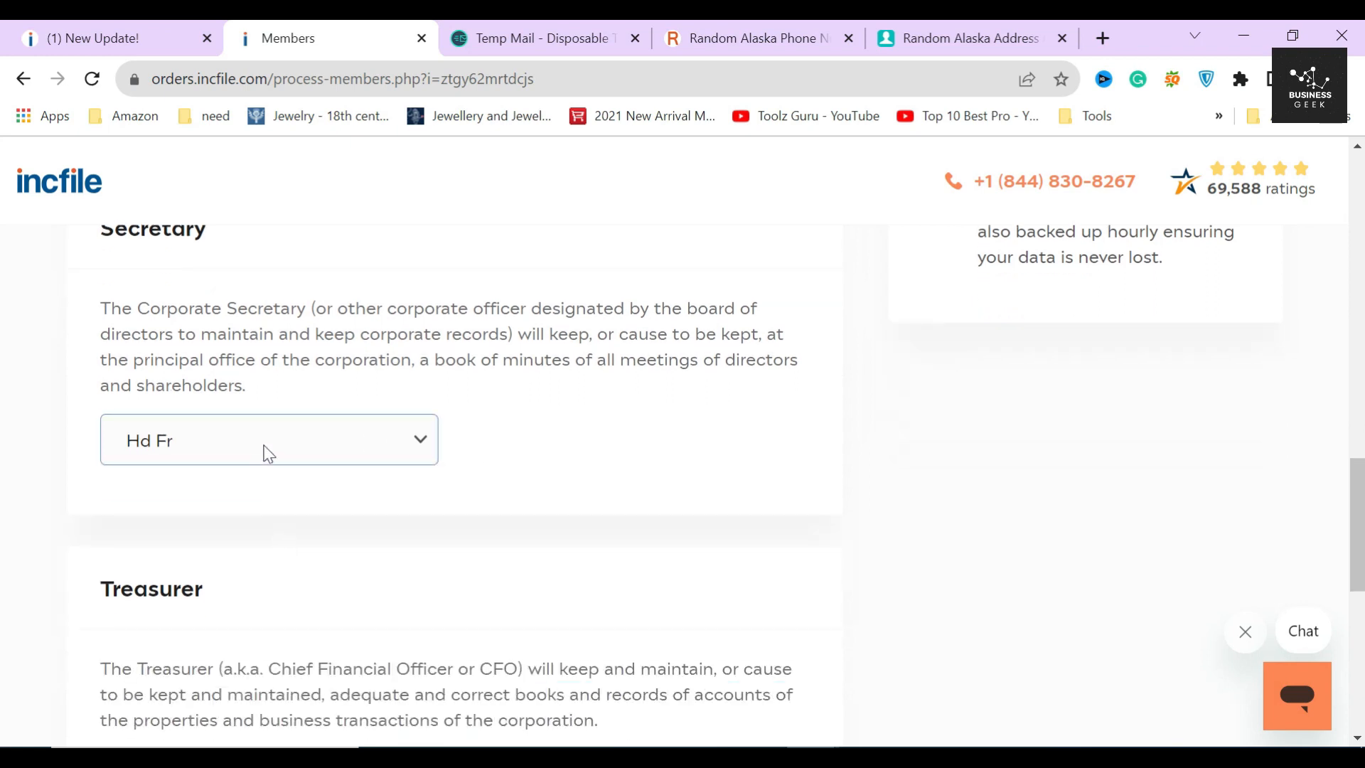
{"action": "left_click", "coordinate": [265, 450]}
{"action": "left_click", "coordinate": [228, 521]}
{"action": "left_click", "coordinate": [248, 538]}
{"action": "left_click", "coordinate": [612, 539]}
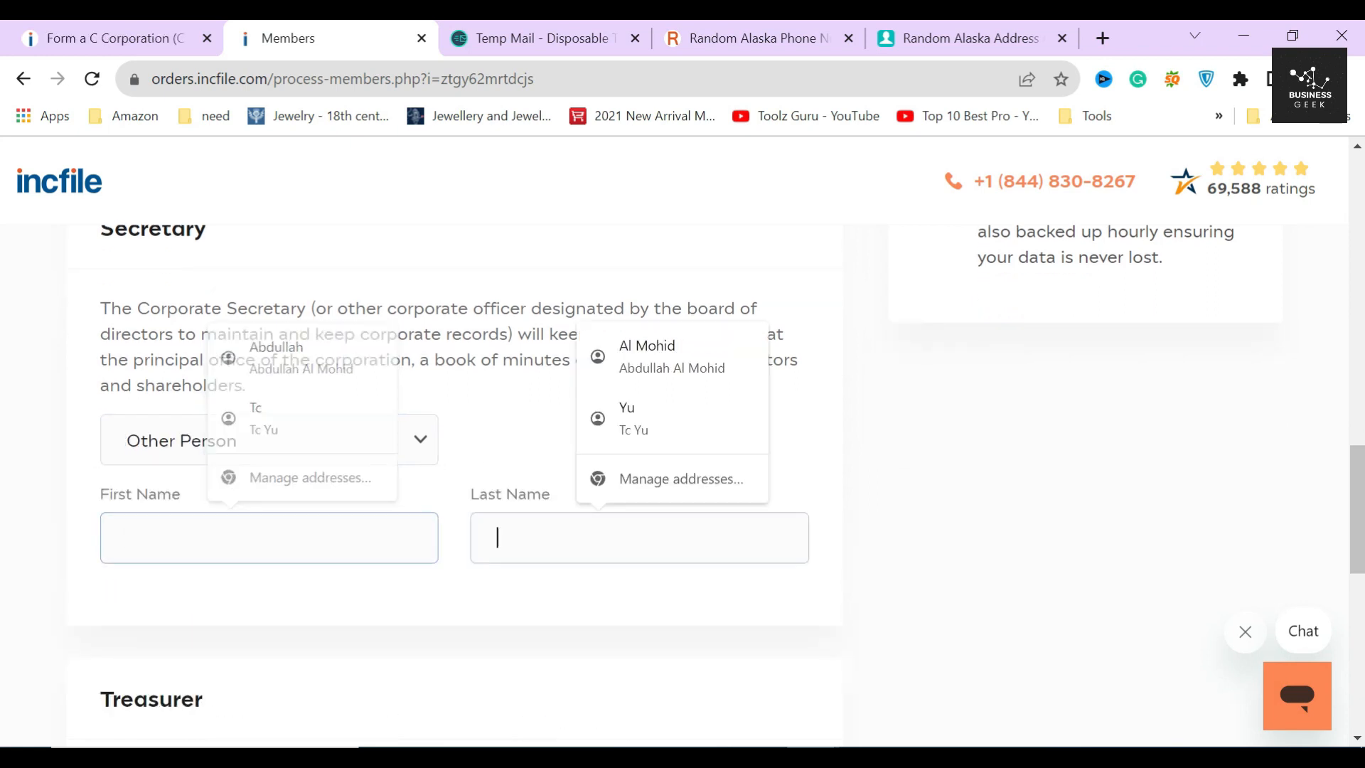
{"action": "left_click", "coordinate": [425, 592]}
{"action": "left_click", "coordinate": [284, 439]}
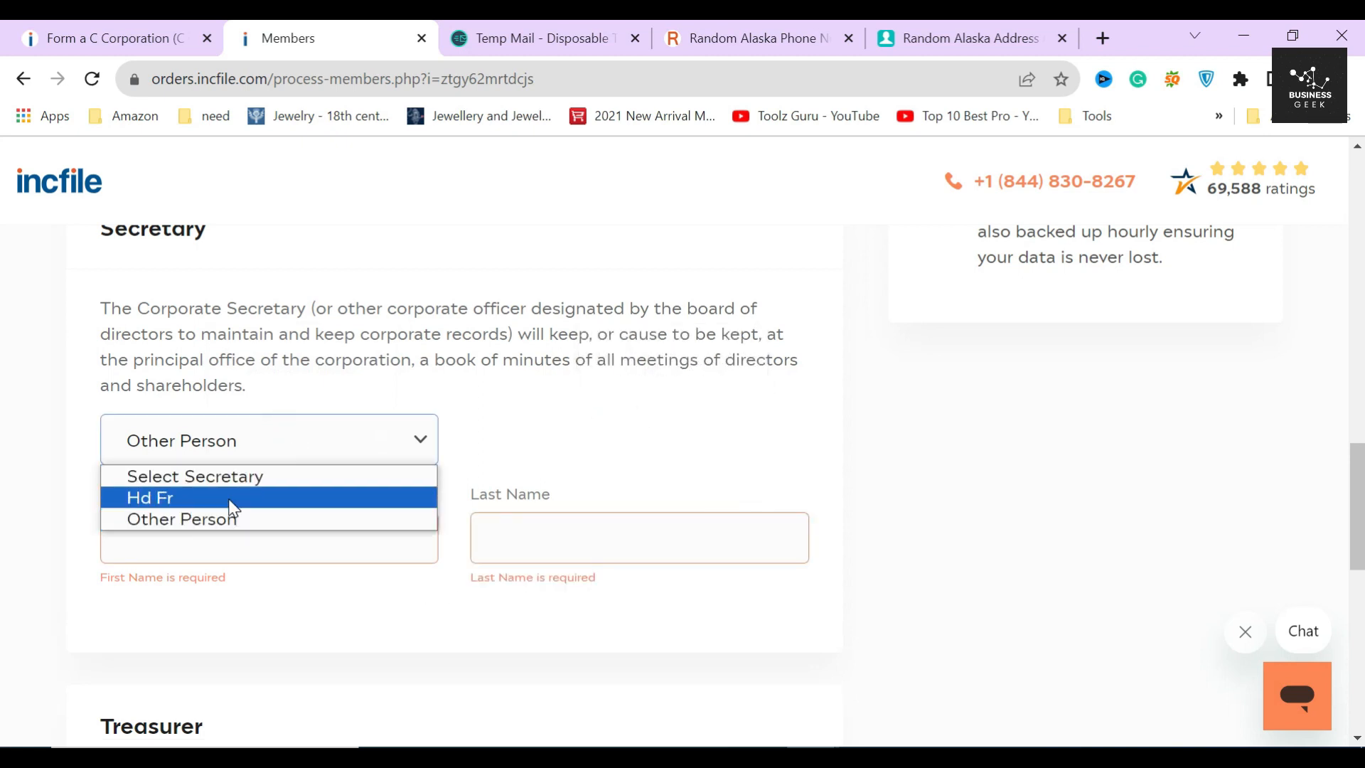
{"action": "left_click", "coordinate": [232, 502]}
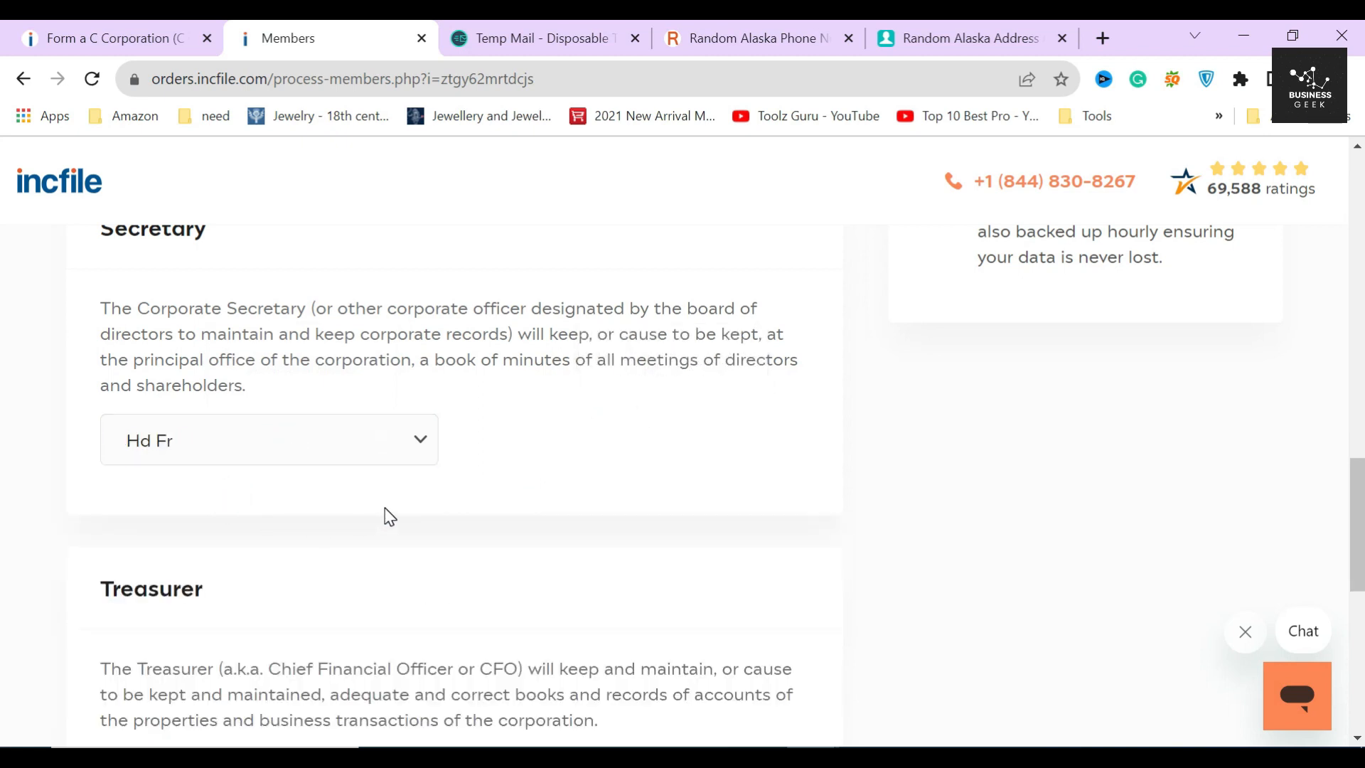
{"action": "scroll", "coordinate": [386, 509], "scroll_direction": "down", "scroll_amount": 5}
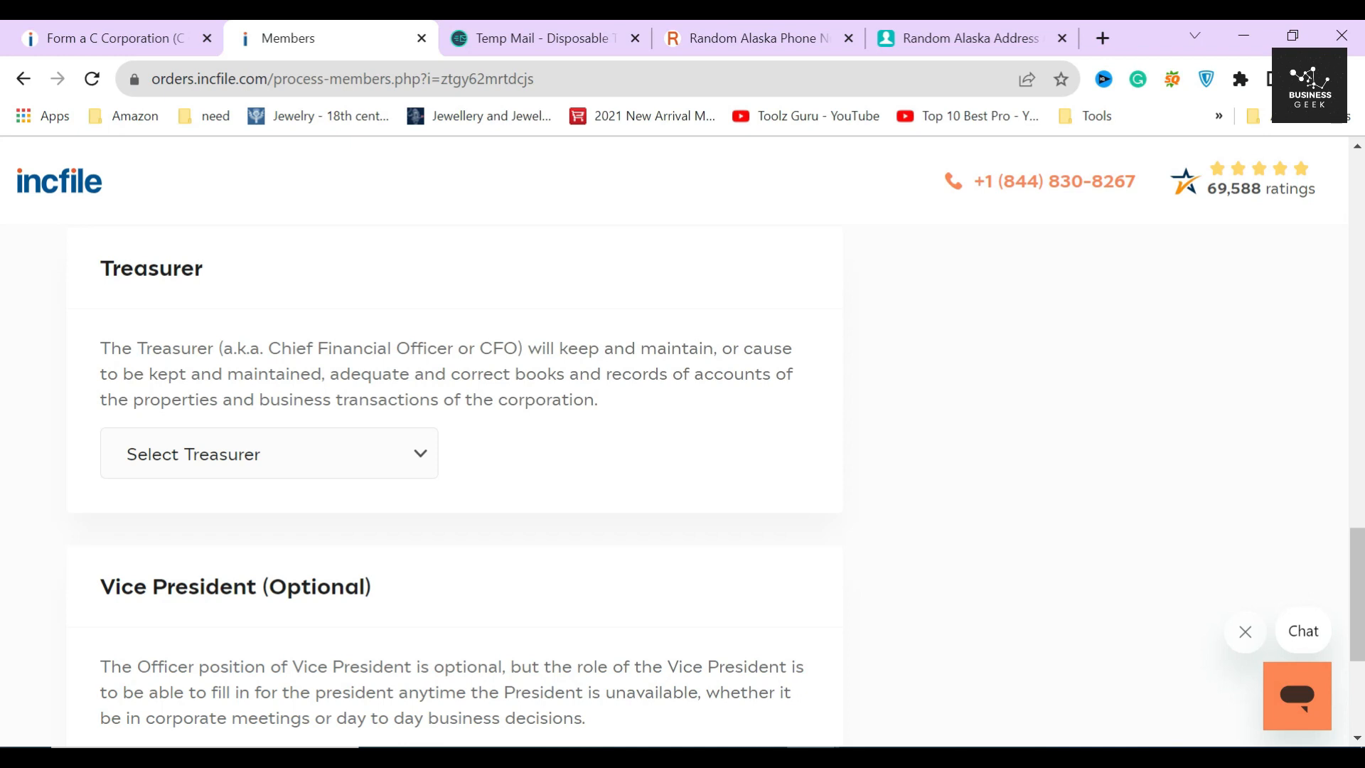
- Assign the existing person as Treasurer (Chief Financial Officer)
{"action": "left_click_drag", "start_coordinate": [264, 348], "coordinate": [523, 347]}
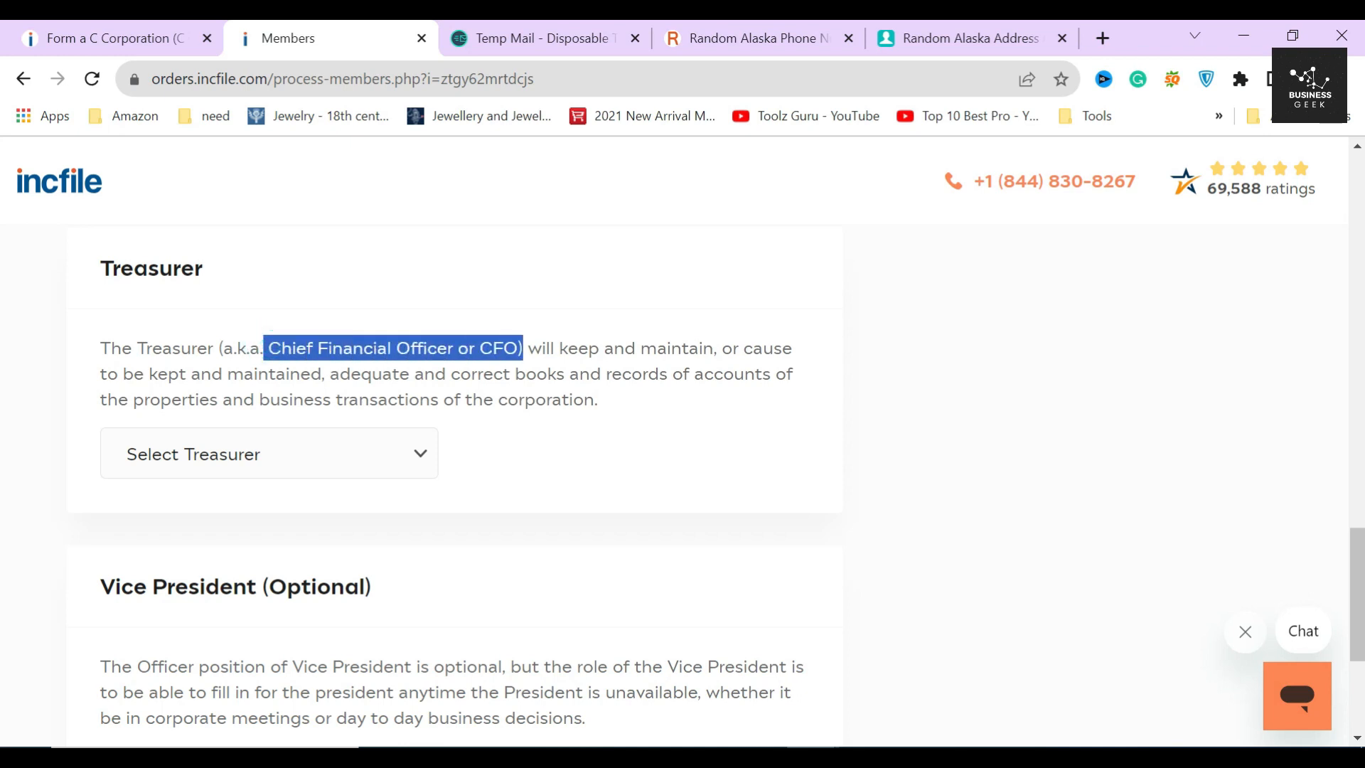
{"action": "left_click", "coordinate": [524, 348]}
{"action": "left_click", "coordinate": [375, 452]}
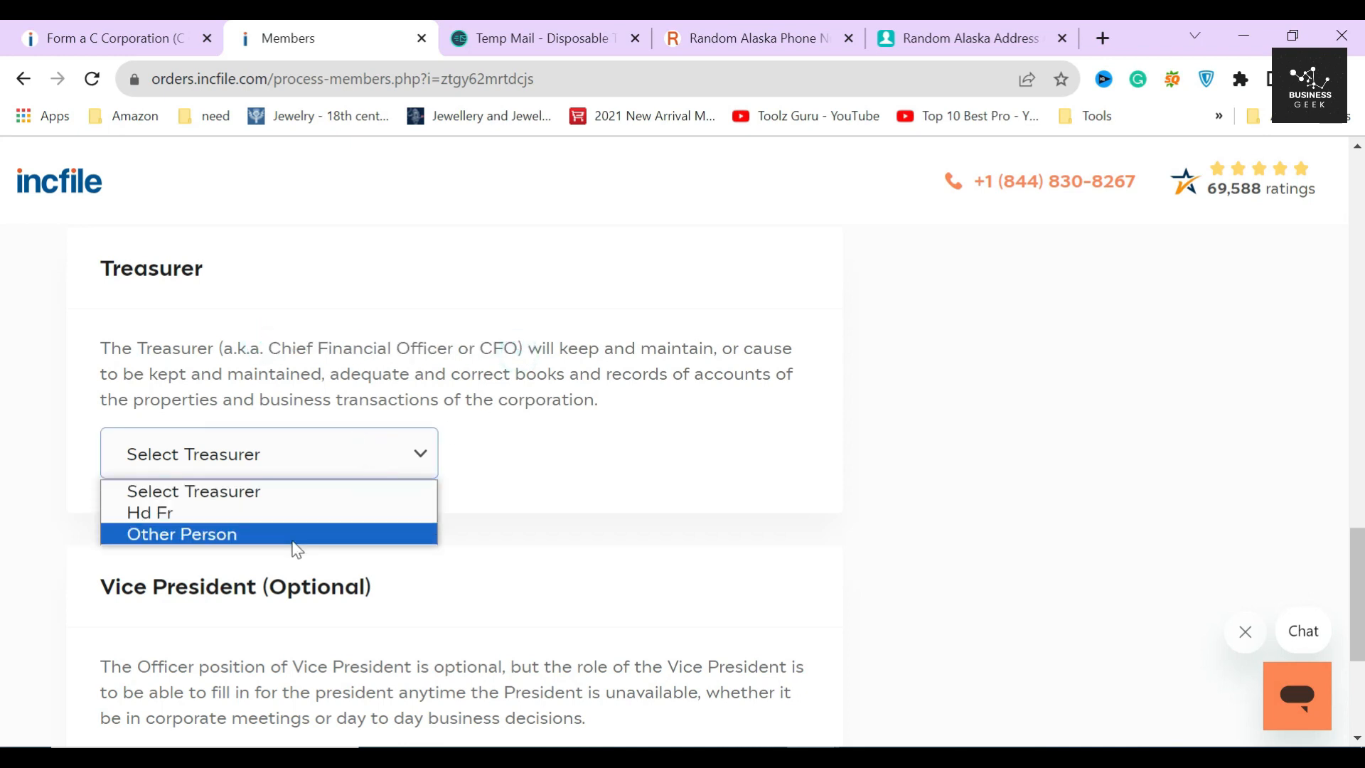
{"action": "left_click", "coordinate": [292, 512]}
{"action": "left_click", "coordinate": [460, 505]}
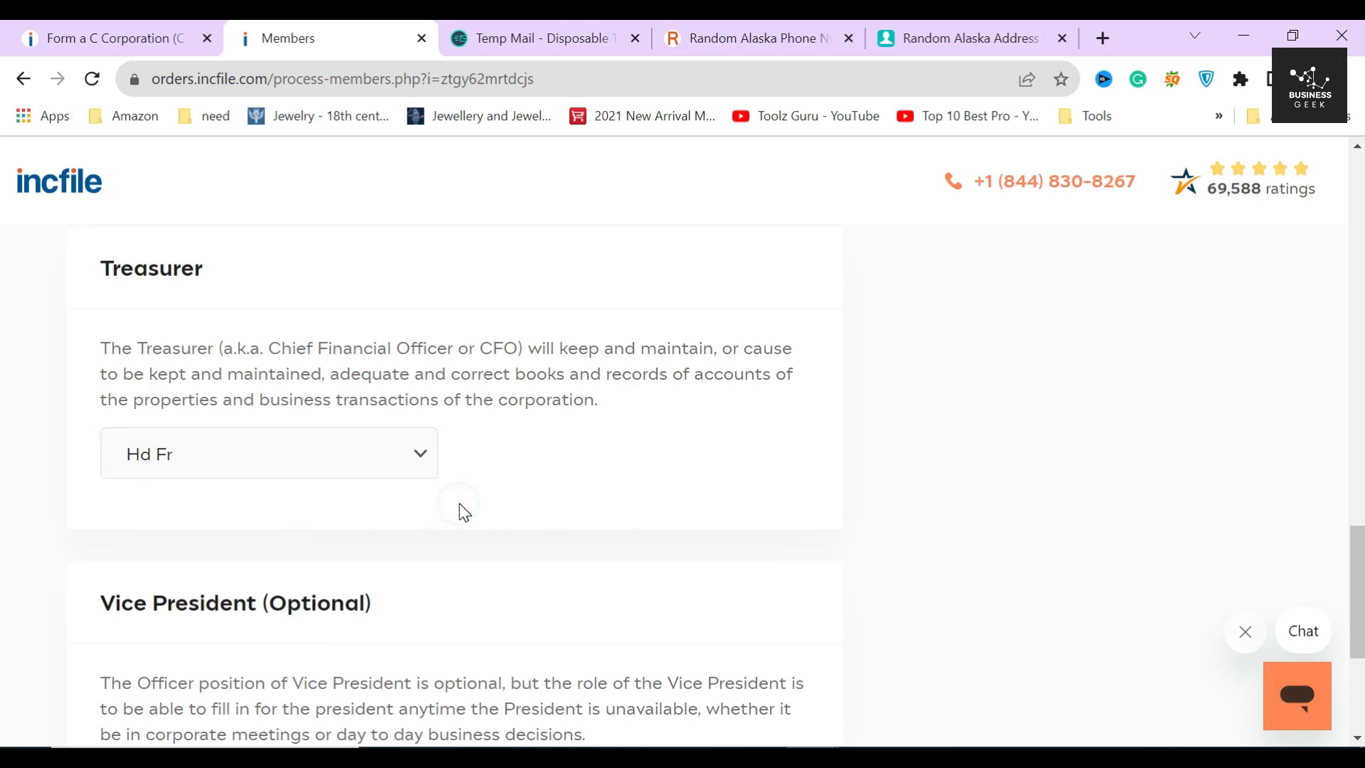
- Leave the optional Vice President unassigned and submit the officer information
{"action": "scroll", "coordinate": [466, 512], "scroll_direction": "down", "scroll_amount": 3}
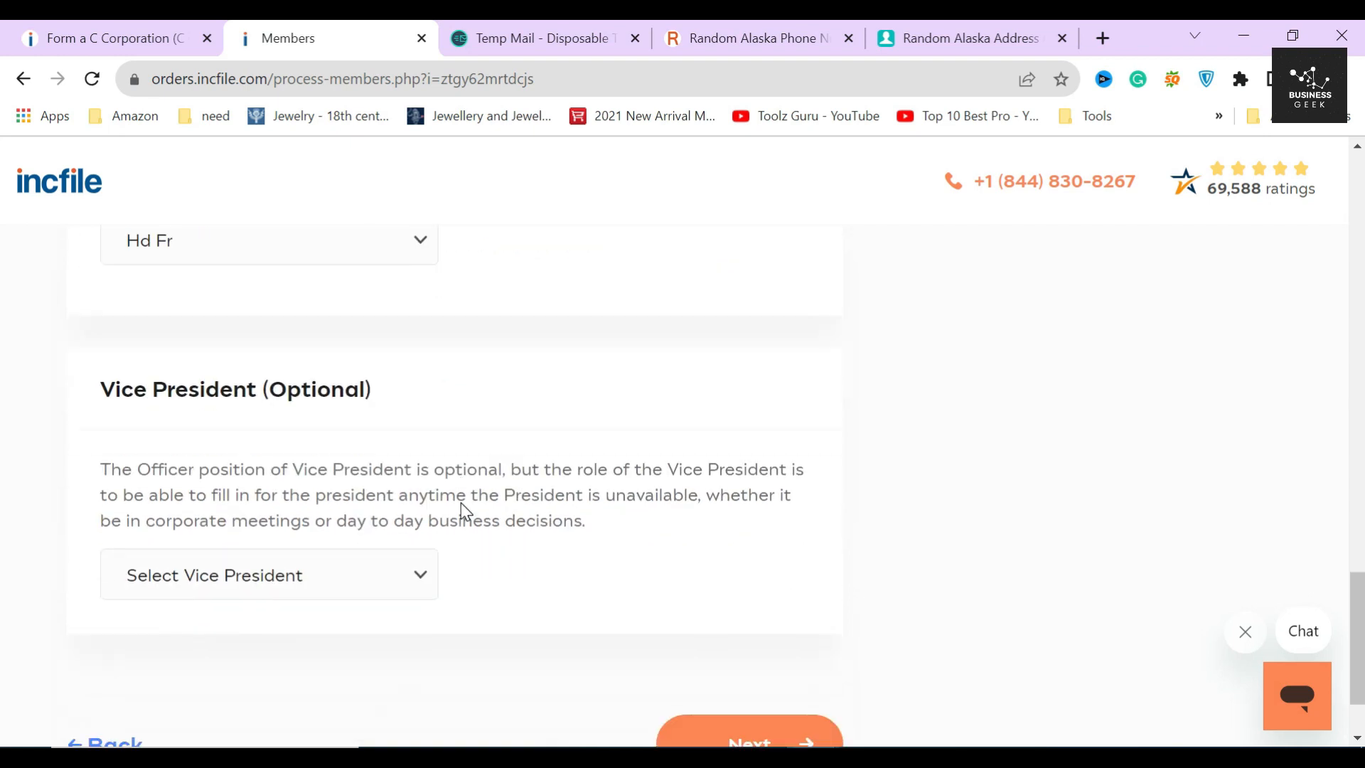
{"action": "scroll", "coordinate": [461, 502], "scroll_direction": "down", "scroll_amount": 2}
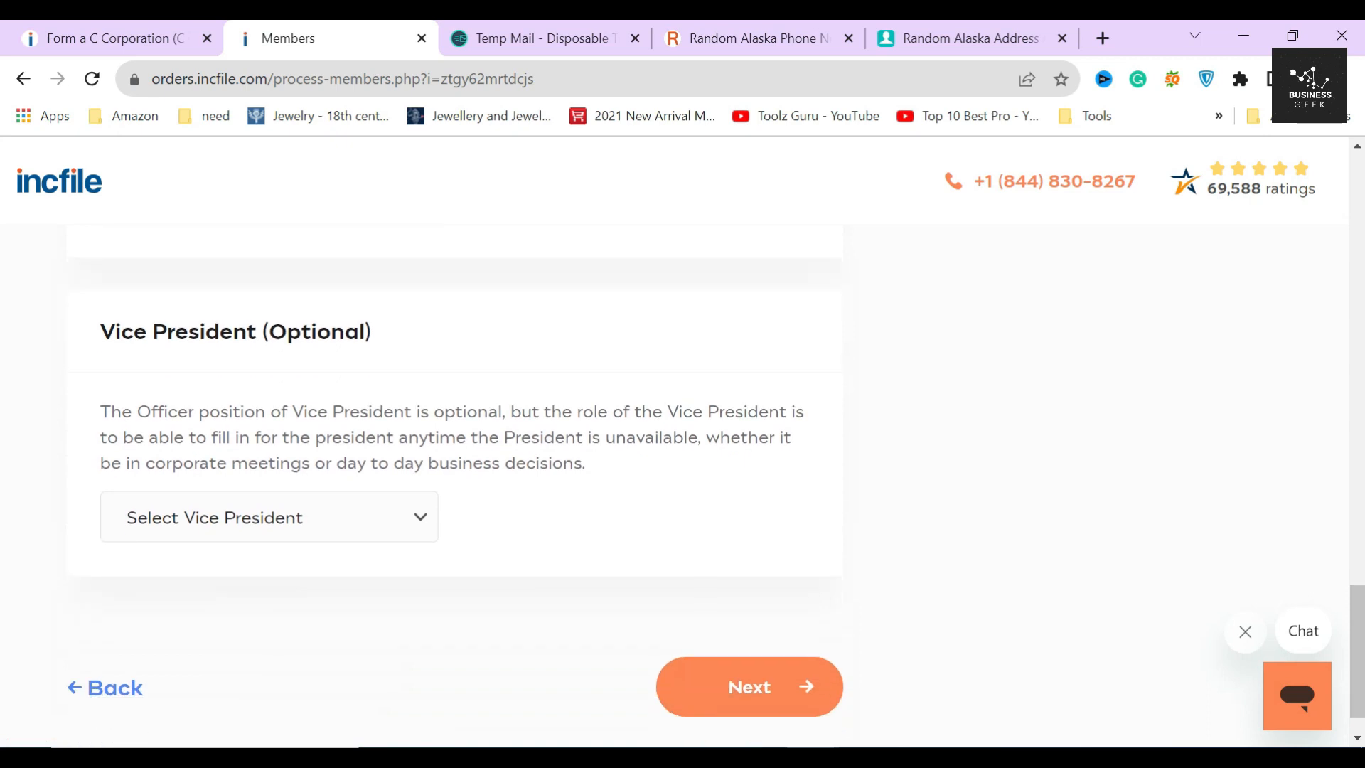
{"action": "scroll", "coordinate": [461, 502], "scroll_direction": "up", "scroll_amount": 2}
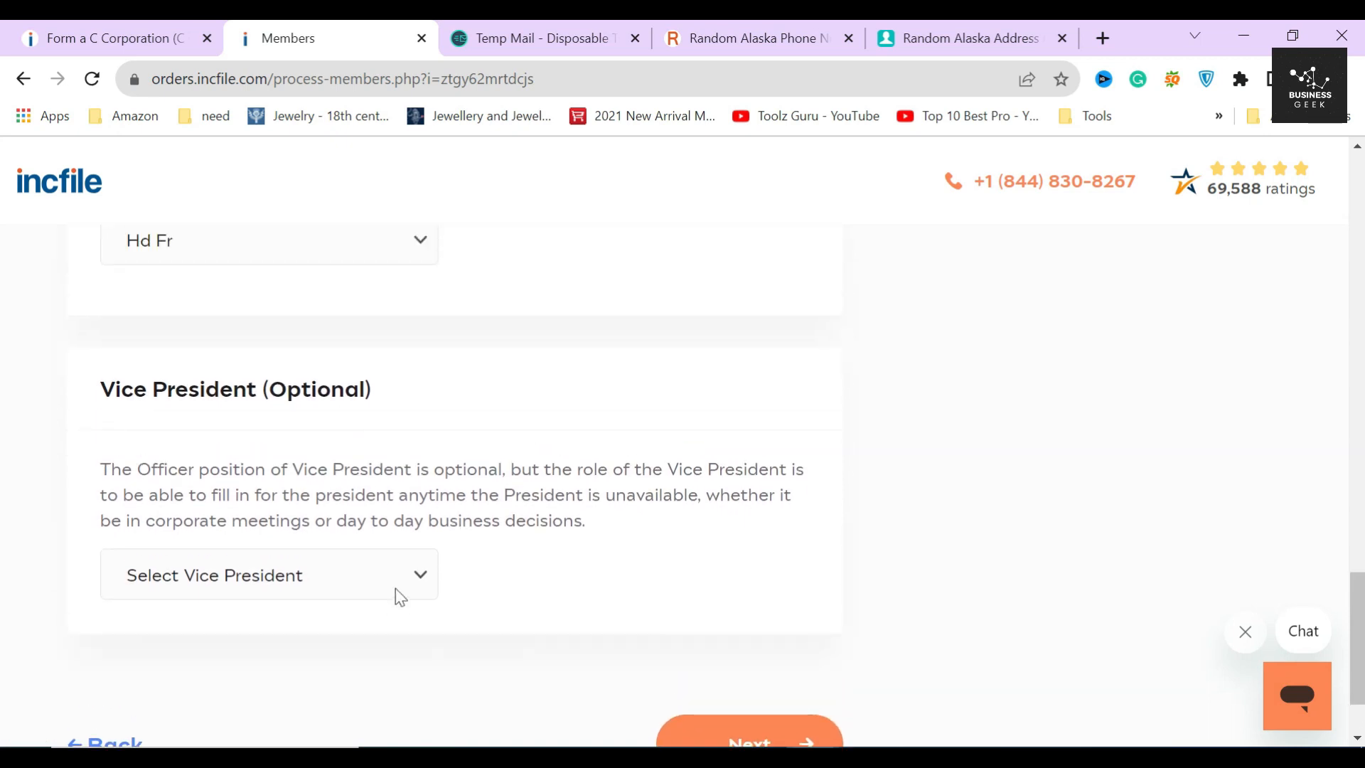
{"action": "left_click", "coordinate": [381, 577]}
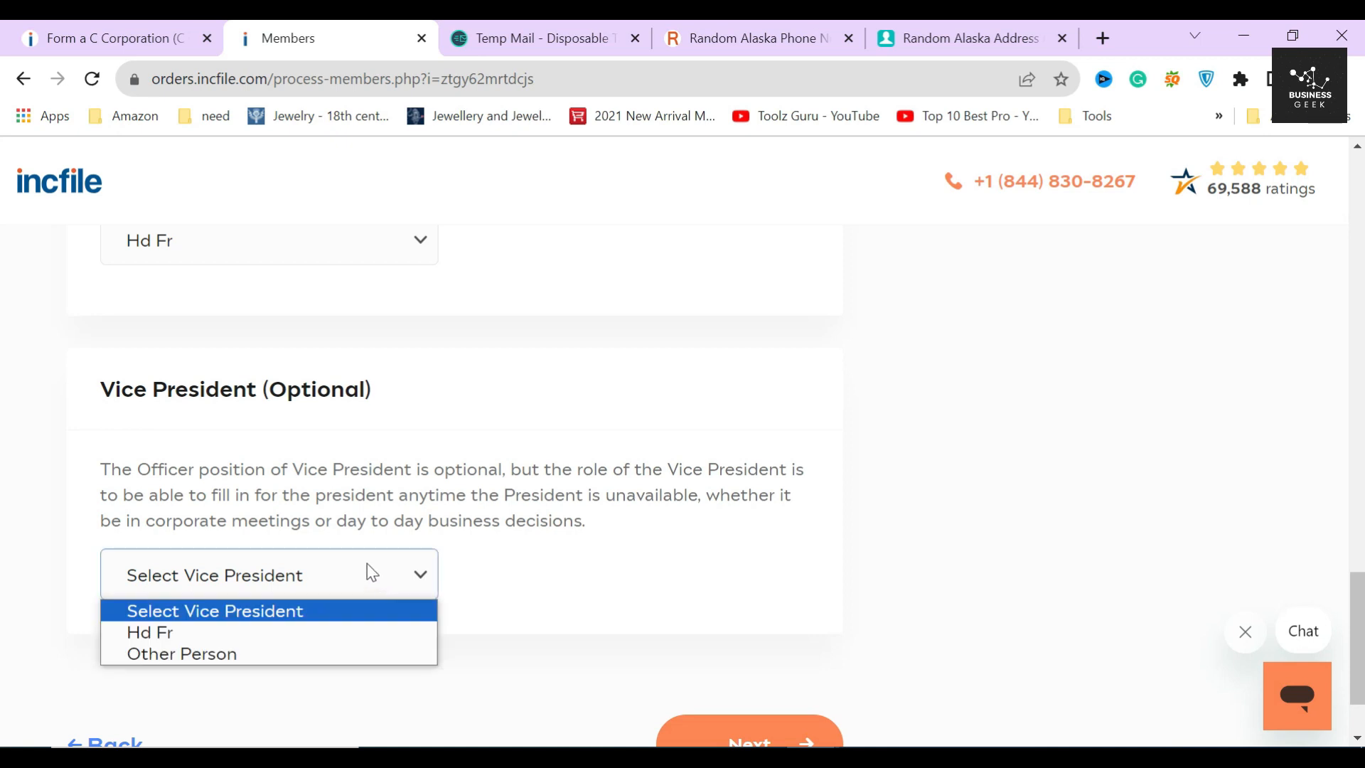
{"action": "left_click", "coordinate": [100, 472]}
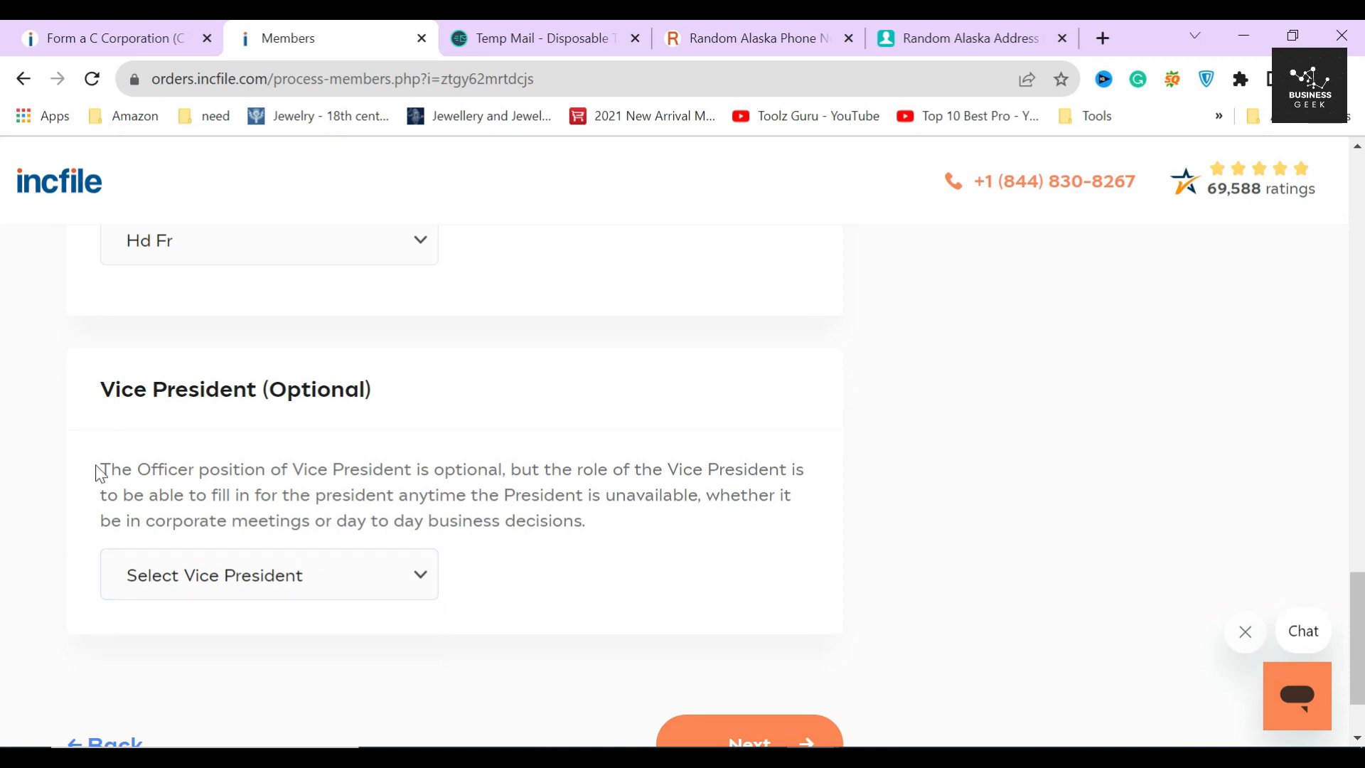
{"action": "left_click_drag", "start_coordinate": [99, 390], "coordinate": [468, 412]}
{"action": "left_click", "coordinate": [436, 389]}
{"action": "left_click", "coordinate": [393, 580]}
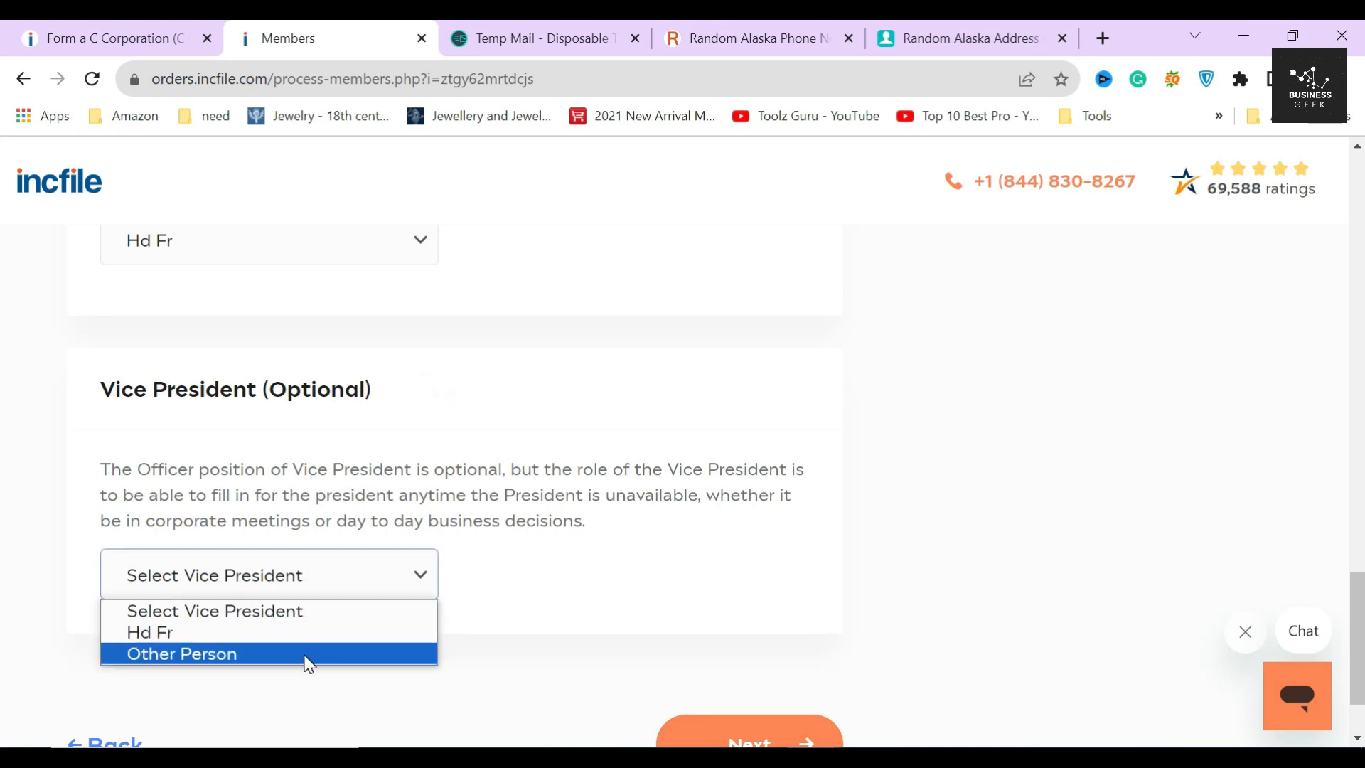
{"action": "left_click", "coordinate": [552, 578]}
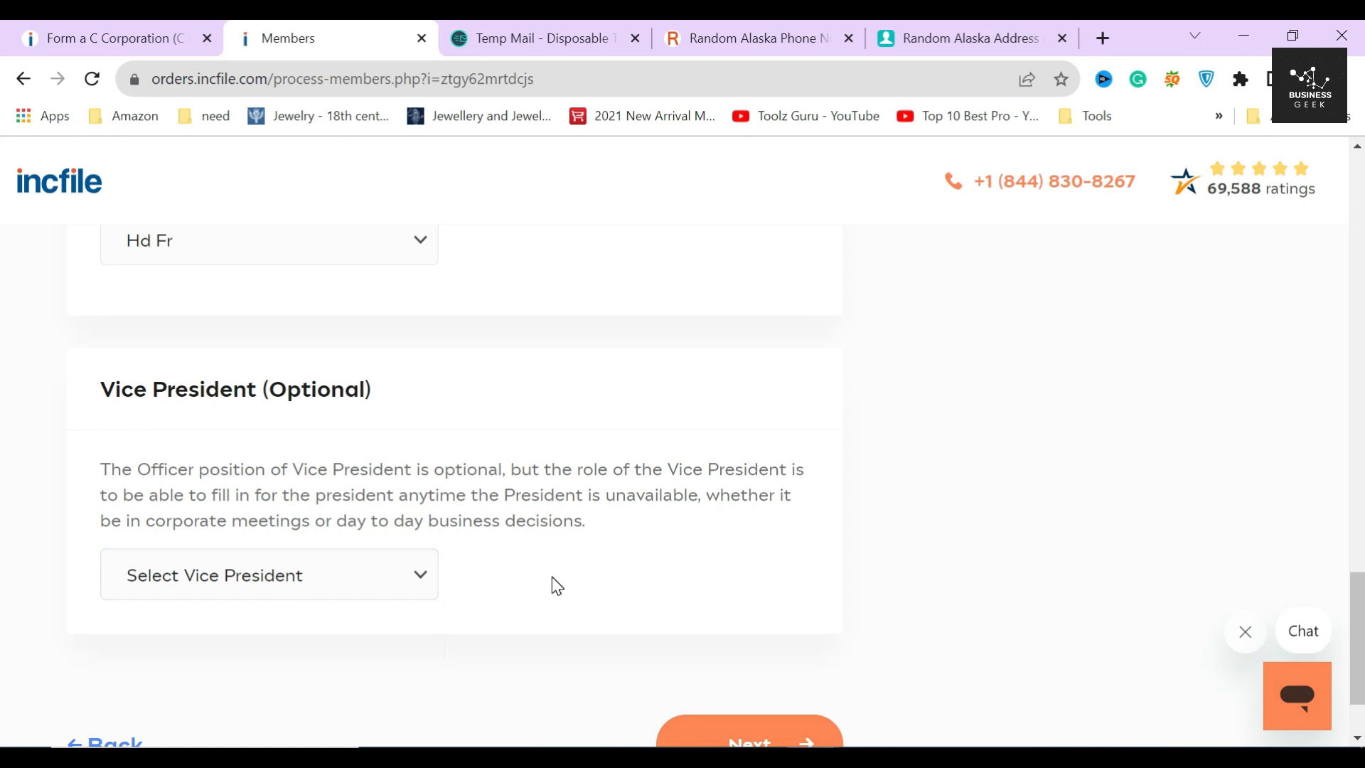
{"action": "scroll", "coordinate": [551, 578], "scroll_direction": "down", "scroll_amount": 2}
{"action": "left_click", "coordinate": [741, 644]}
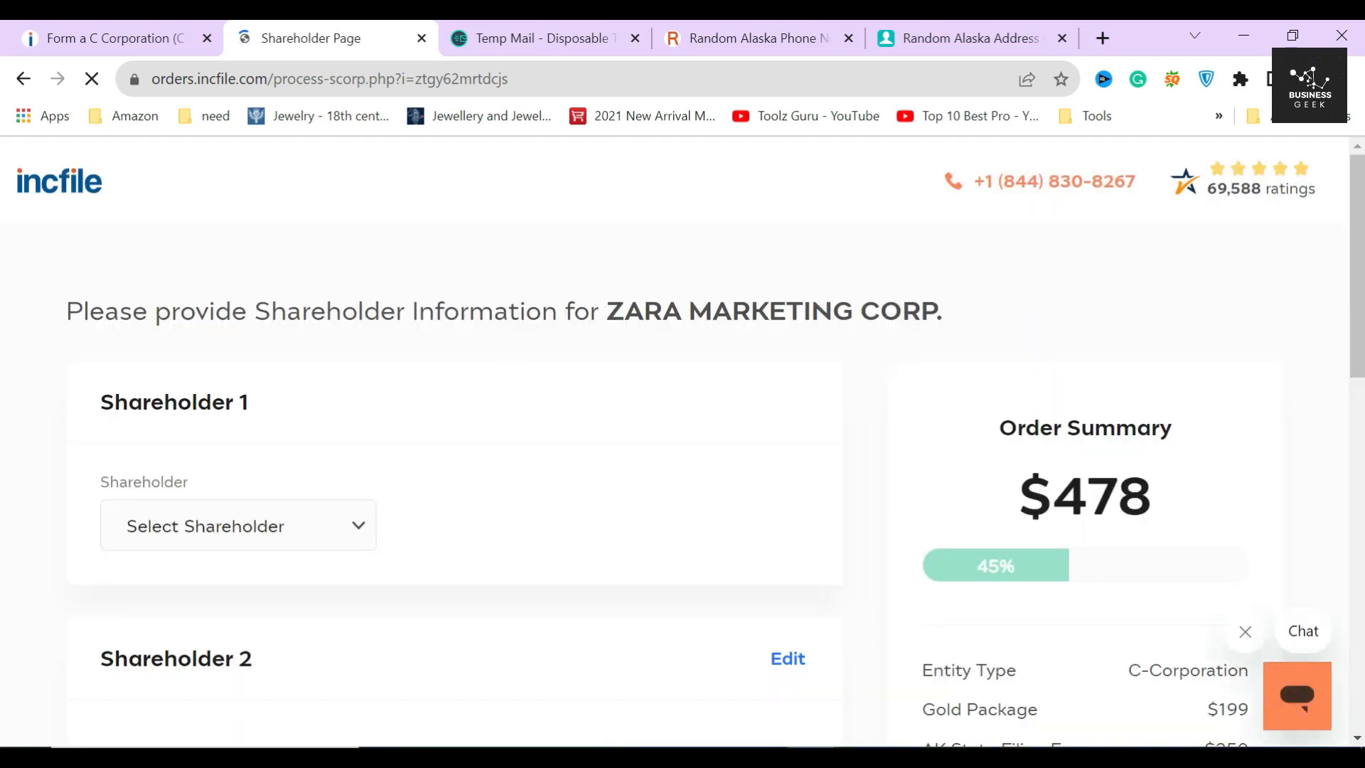
- Save Shareholder 1 as the existing person at the saved address with 500 shares
{"action": "left_click_drag", "start_coordinate": [97, 405], "coordinate": [353, 399]}
{"action": "left_click", "coordinate": [322, 392]}
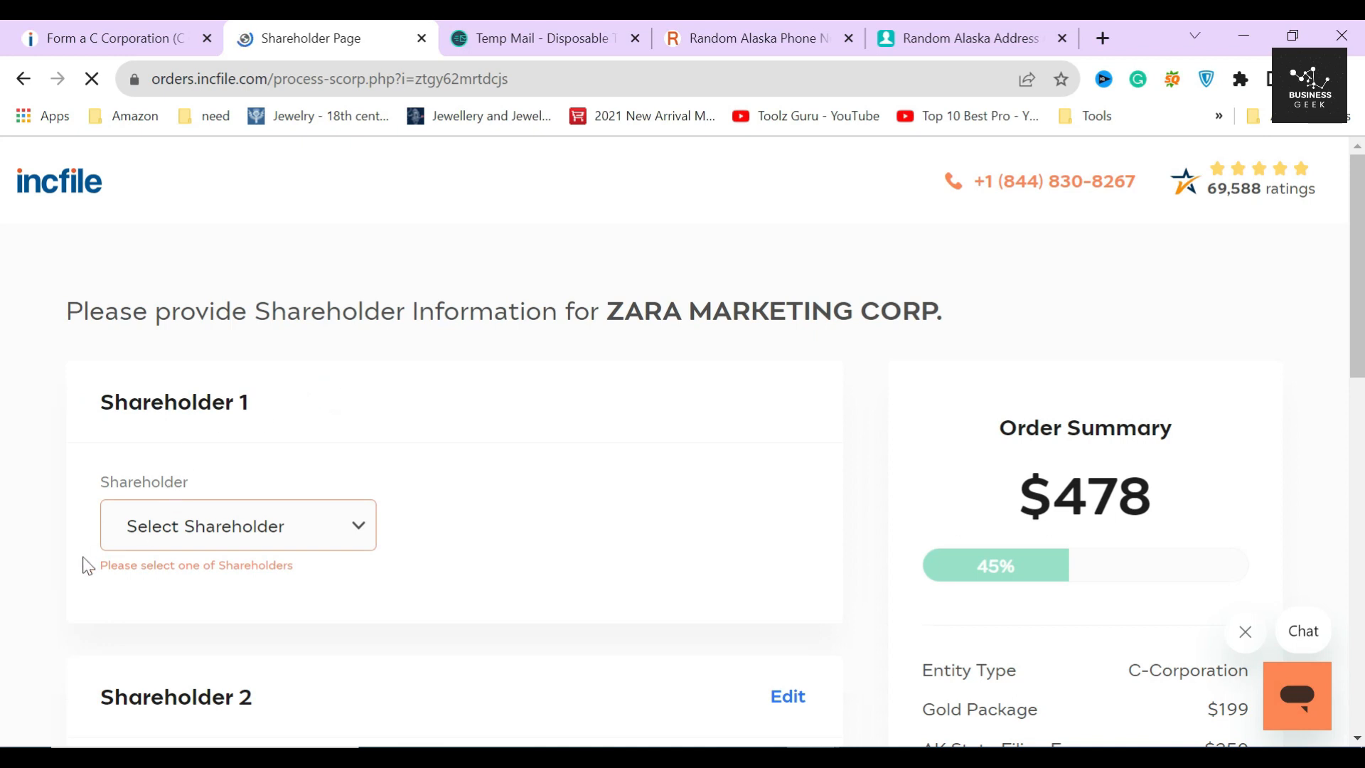
{"action": "scroll", "coordinate": [86, 567], "scroll_direction": "down", "scroll_amount": 3}
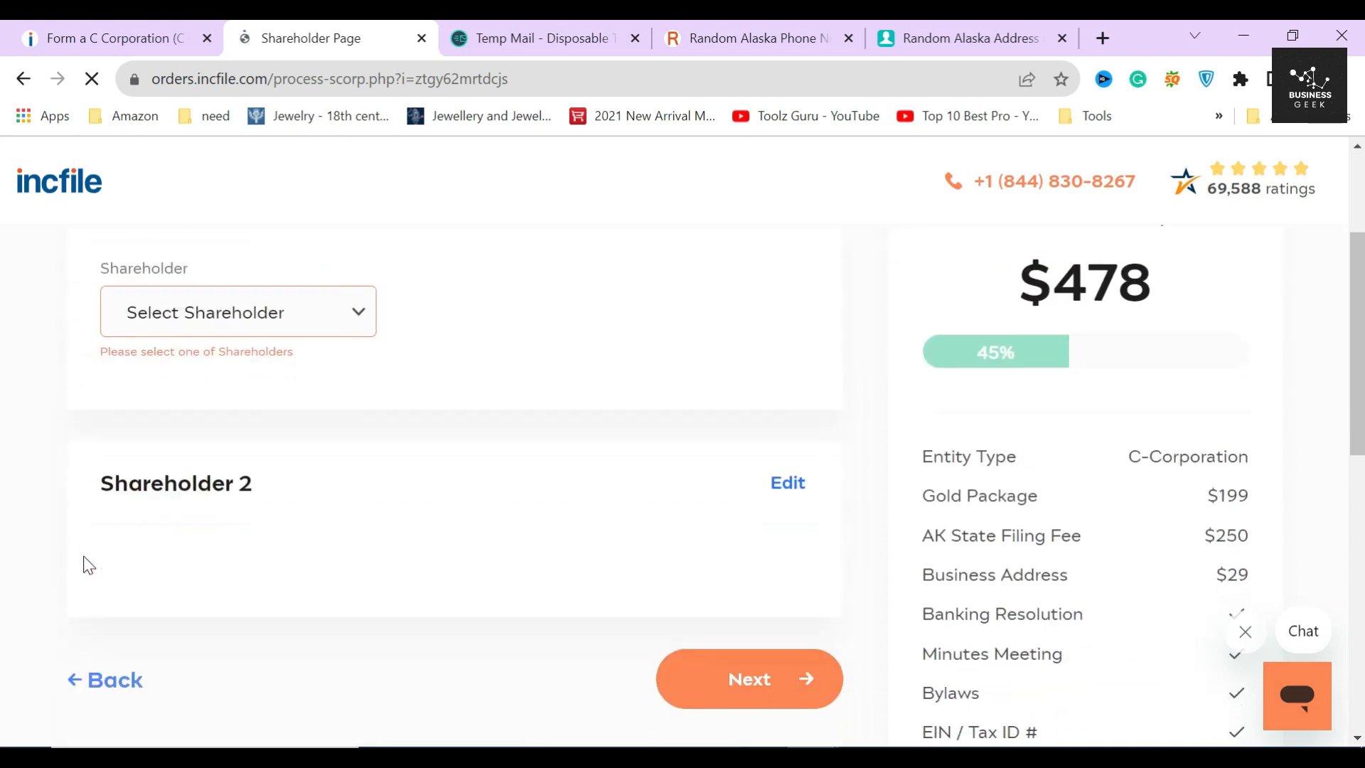
{"action": "left_click", "coordinate": [311, 328]}
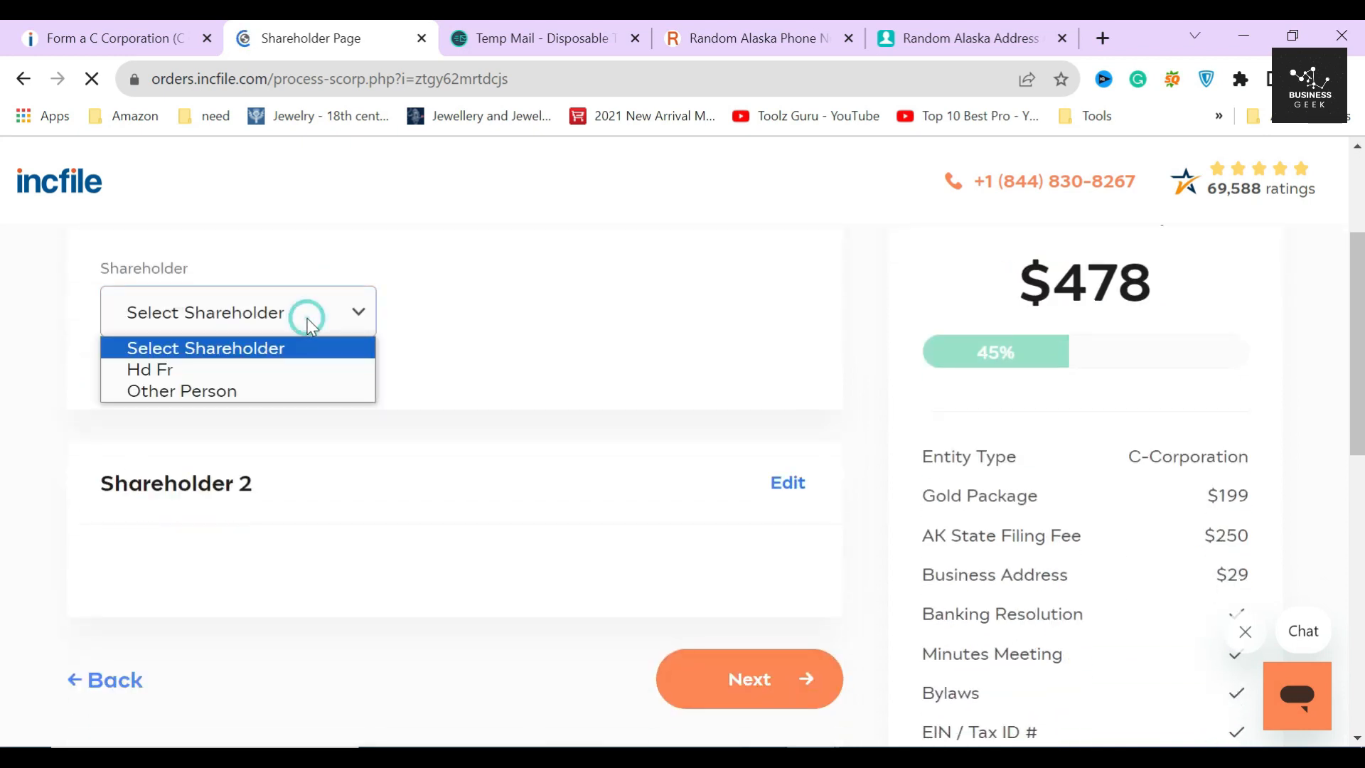
{"action": "left_click", "coordinate": [226, 370]}
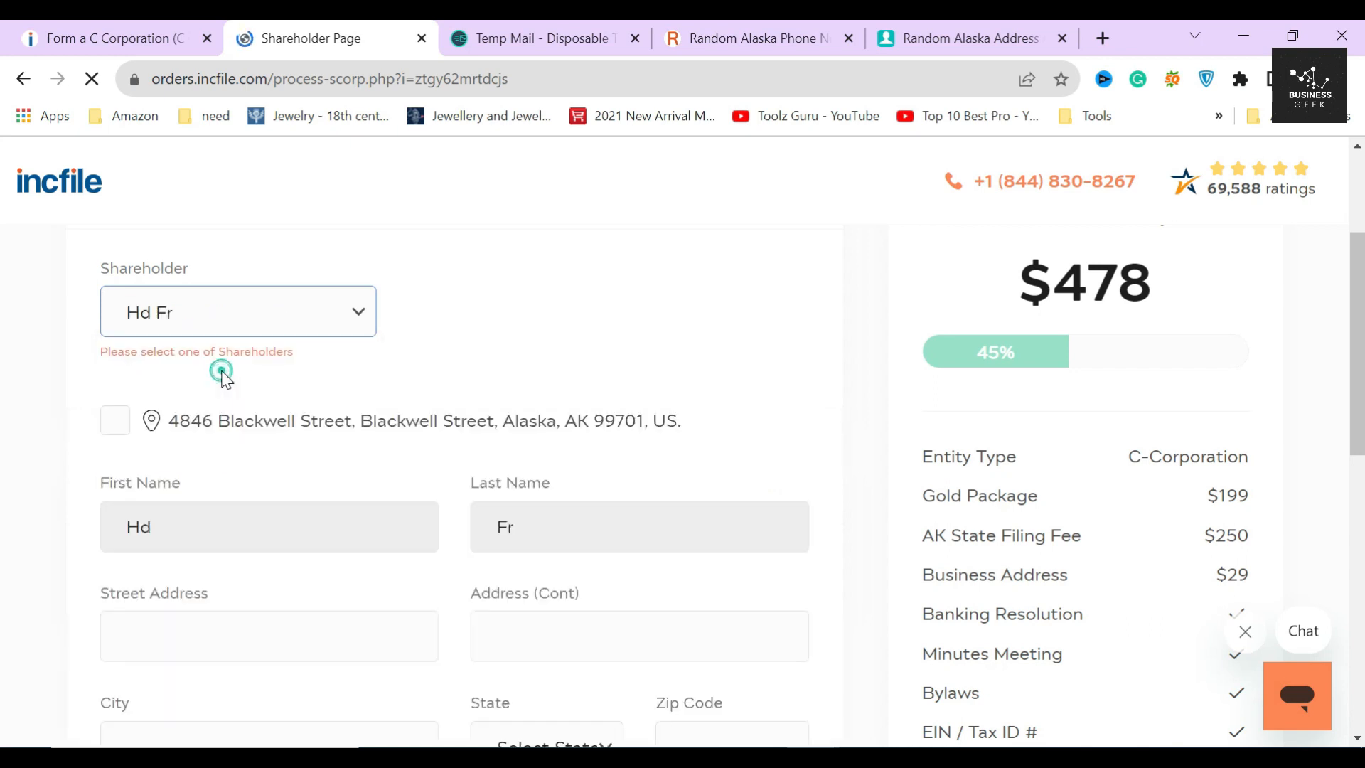
{"action": "left_click", "coordinate": [94, 425]}
{"action": "left_click", "coordinate": [117, 402]}
{"action": "scroll", "coordinate": [119, 408], "scroll_direction": "down", "scroll_amount": 5}
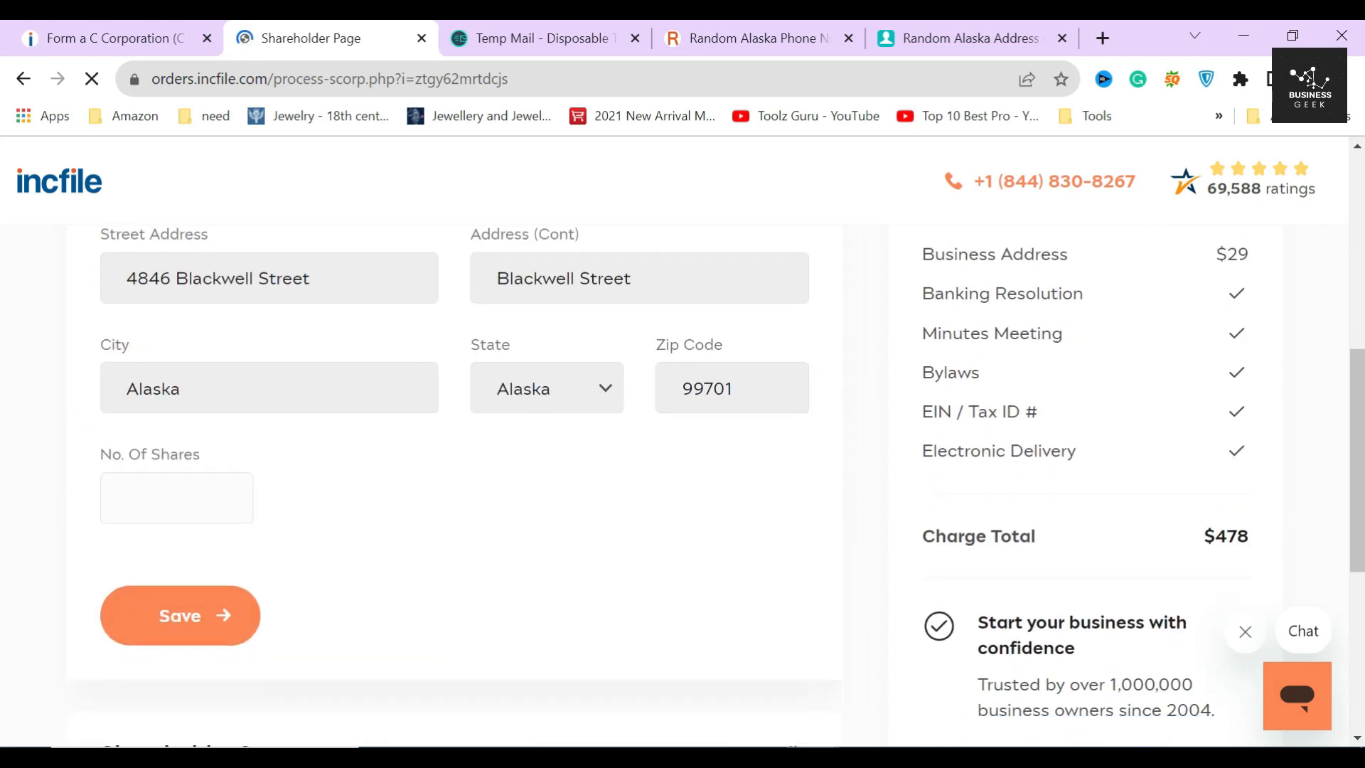
{"action": "left_click", "coordinate": [214, 386]}
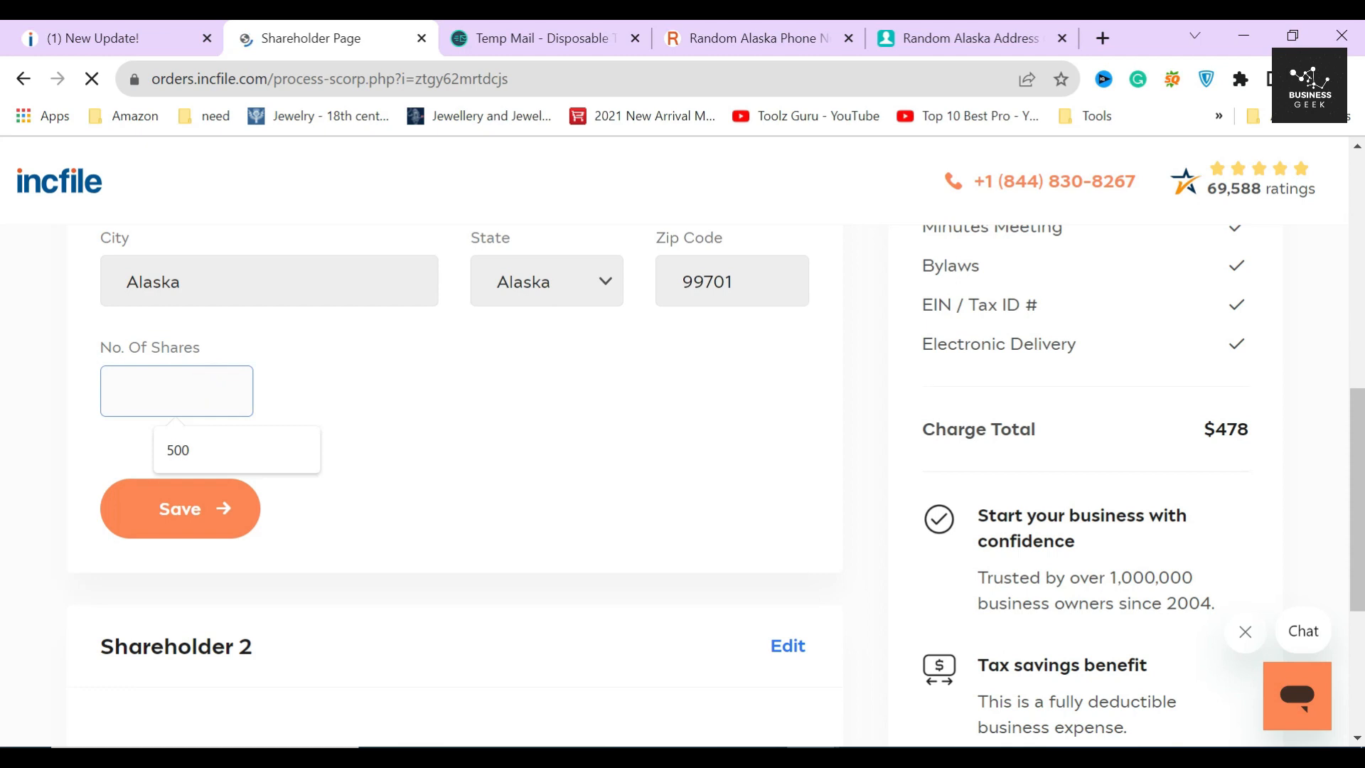
{"action": "left_click", "coordinate": [220, 451]}
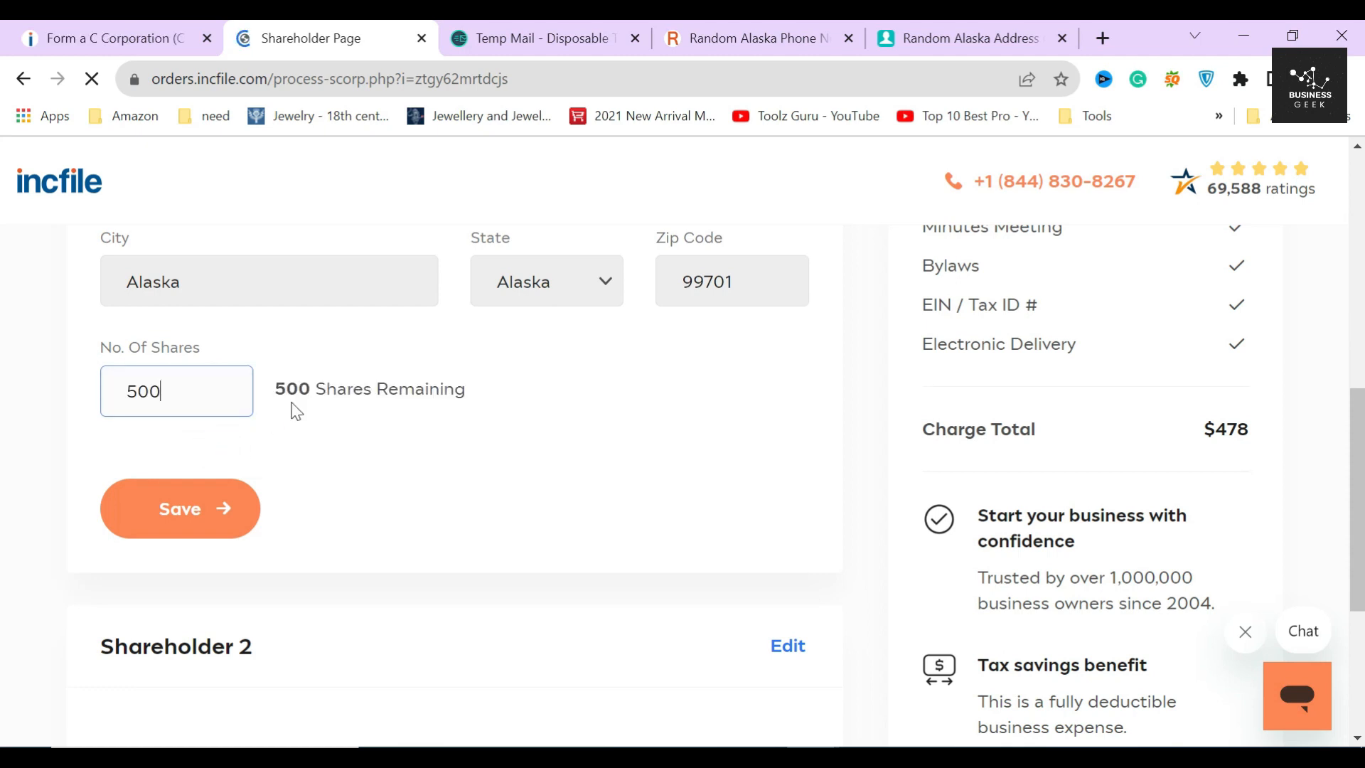
{"action": "scroll", "coordinate": [310, 438], "scroll_direction": "up", "scroll_amount": 2}
{"action": "left_click", "coordinate": [192, 619]}
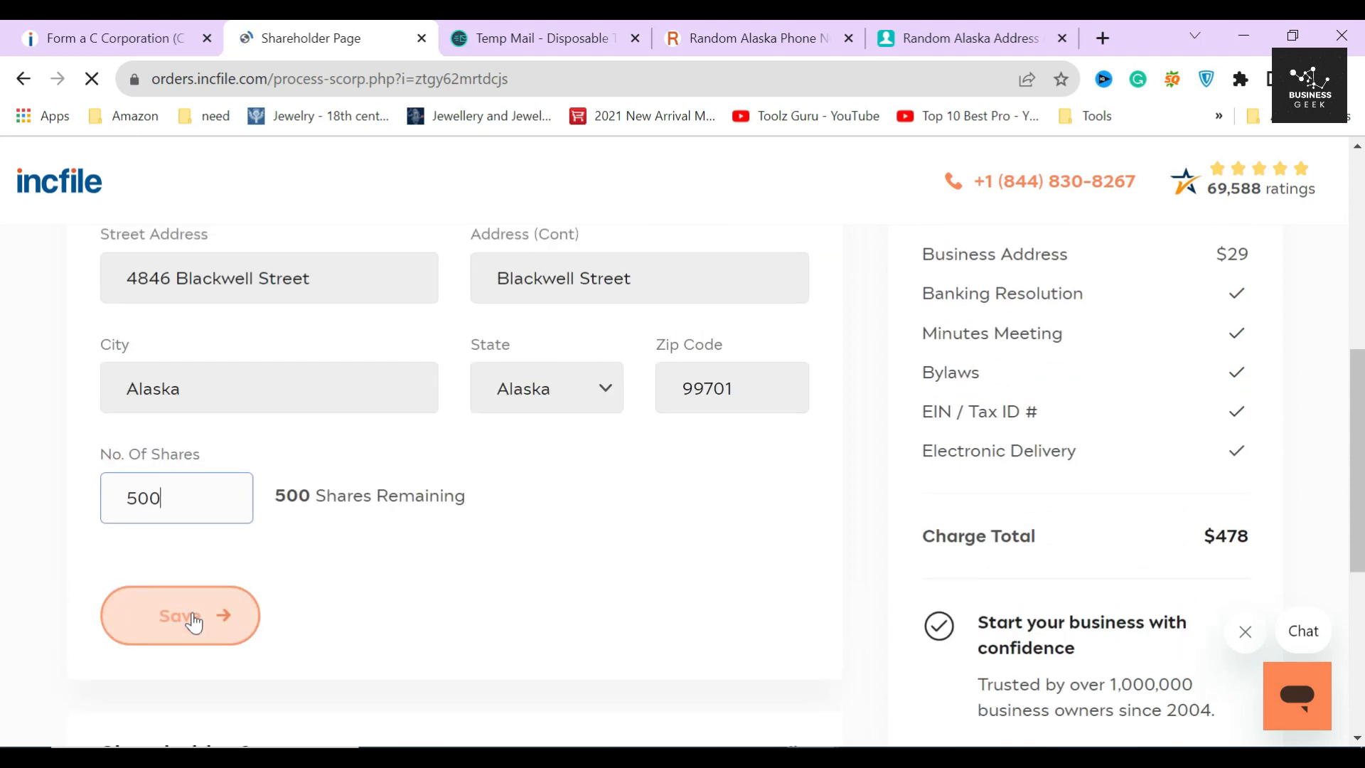
- Start editing Shareholder 2 and bring up its Shareholder choices
{"action": "scroll", "coordinate": [440, 373], "scroll_direction": "up", "scroll_amount": 5}
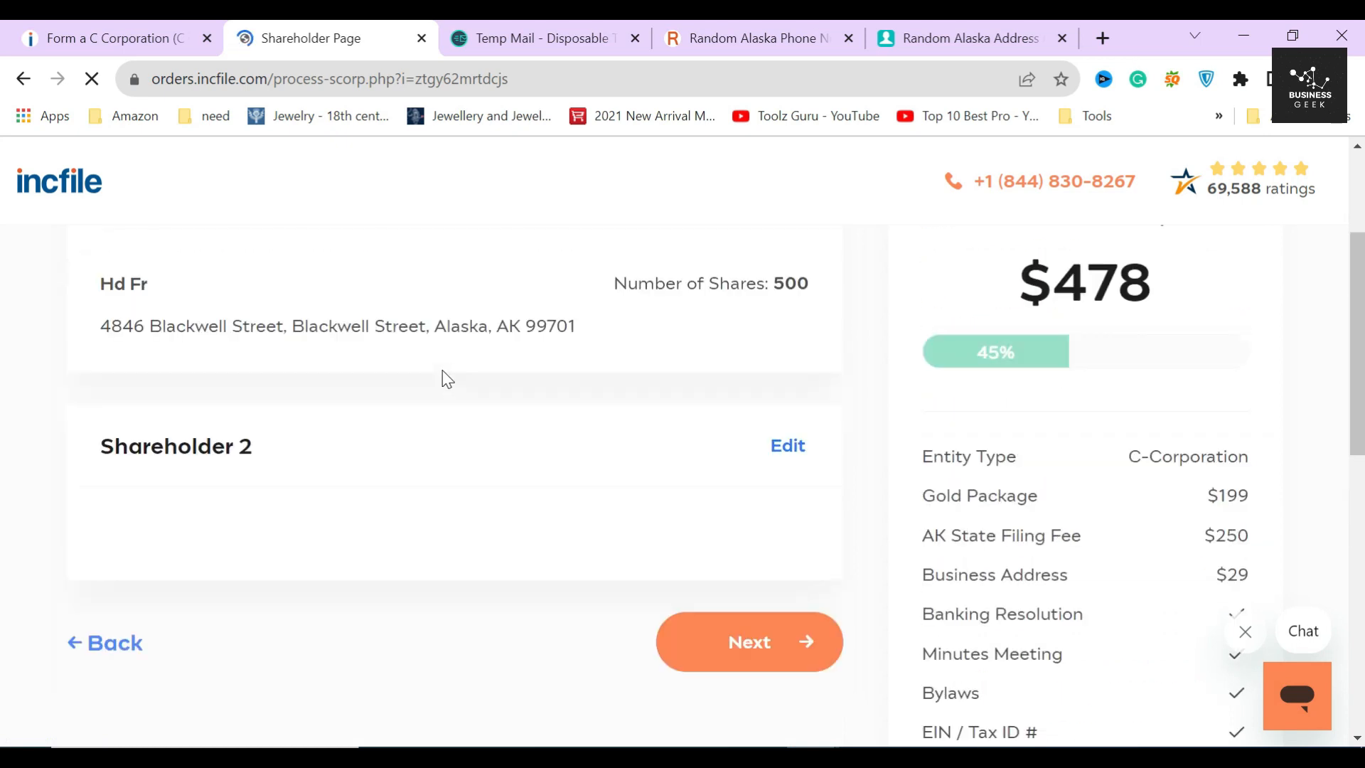
{"action": "left_click", "coordinate": [793, 445]}
{"action": "left_click", "coordinate": [284, 362]}
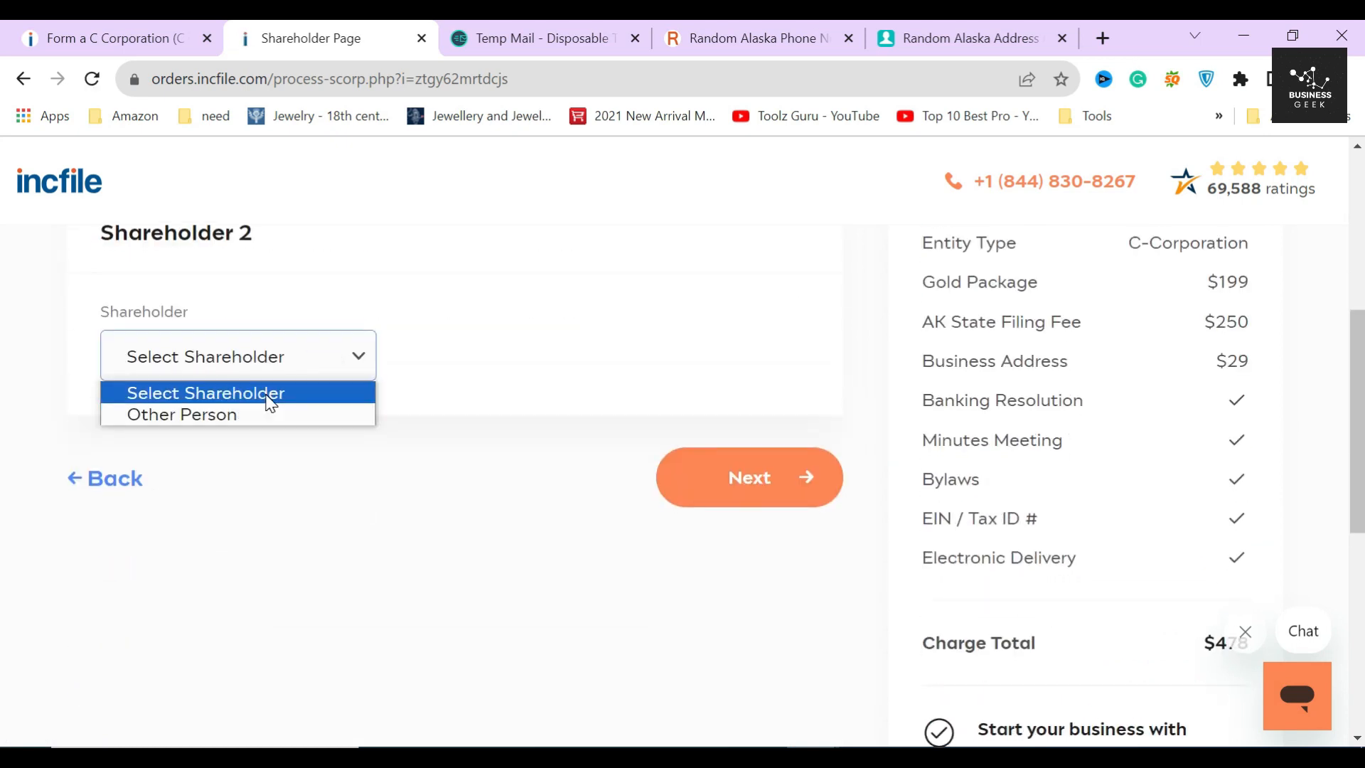
- Set Shareholder 2 to Other Person at the company address, entering their first and last name
{"action": "left_click", "coordinate": [268, 411]}
{"action": "left_click", "coordinate": [116, 426]}
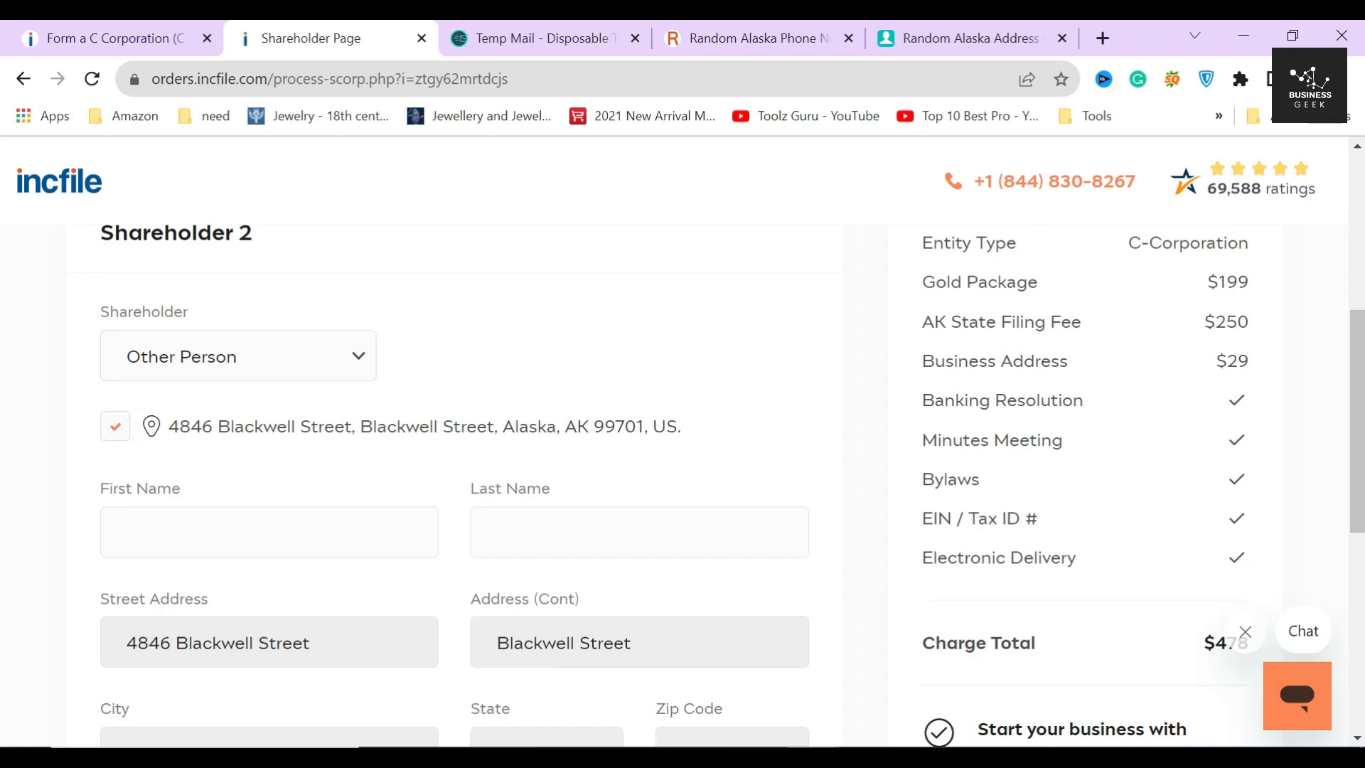
{"action": "left_click", "coordinate": [269, 531]}
{"action": "type", "text": "SD"}
{"action": "left_click", "coordinate": [638, 532]}
{"action": "type", "text": "FD"}
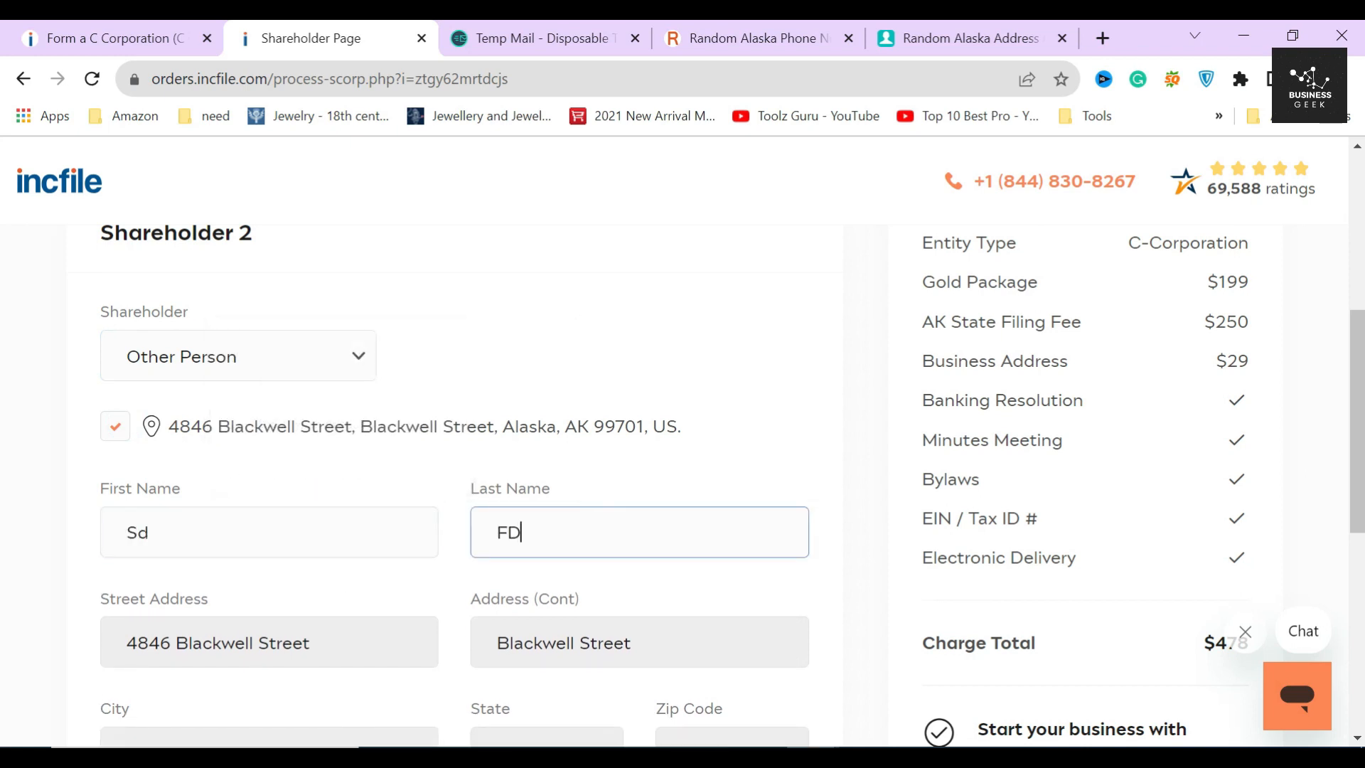
- Give Shareholder 2 500 shares, leaving 0 remaining, save it and continue past the shareholder step
{"action": "scroll", "coordinate": [455, 548], "scroll_direction": "down", "scroll_amount": 5}
{"action": "left_click", "coordinate": [176, 541]}
{"action": "type", "text": "500"}
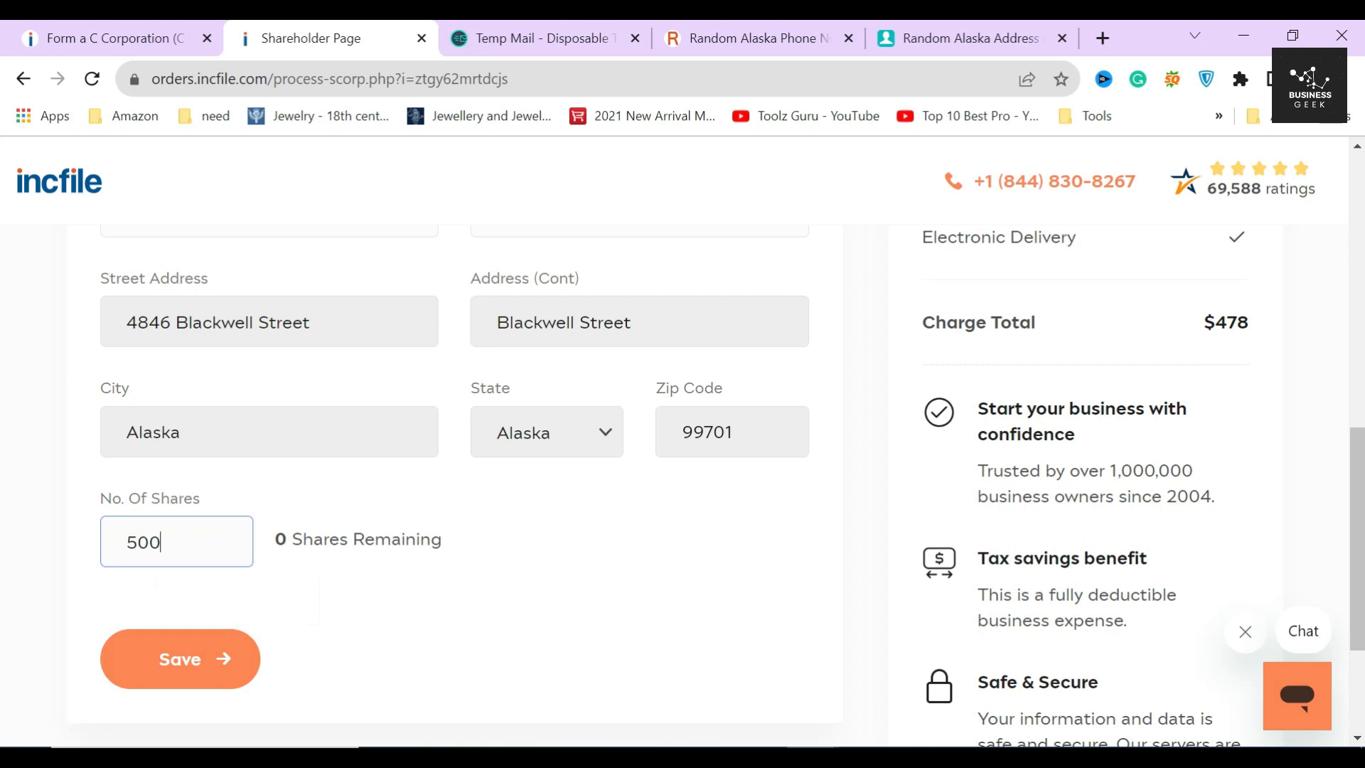
{"action": "left_click_drag", "start_coordinate": [274, 542], "coordinate": [486, 546]}
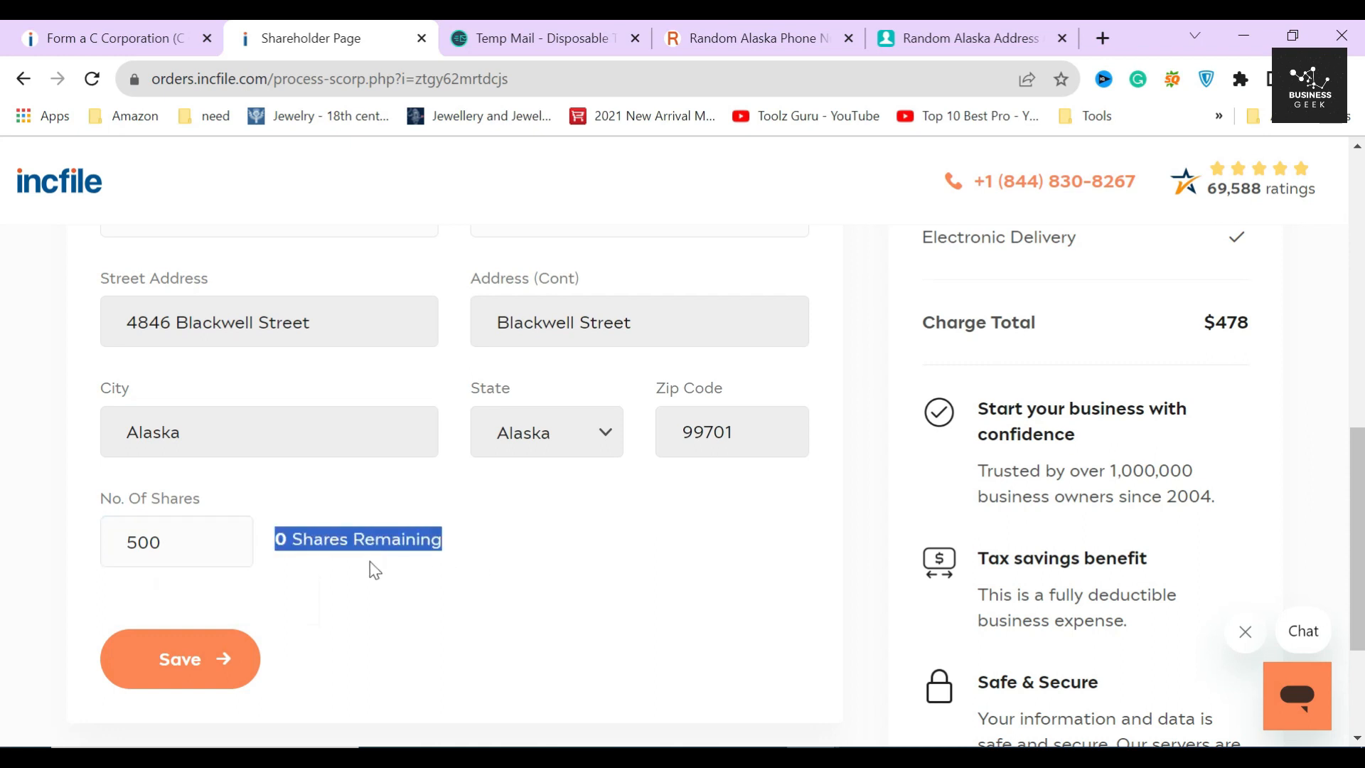
{"action": "left_click", "coordinate": [350, 560]}
{"action": "left_click", "coordinate": [186, 664]}
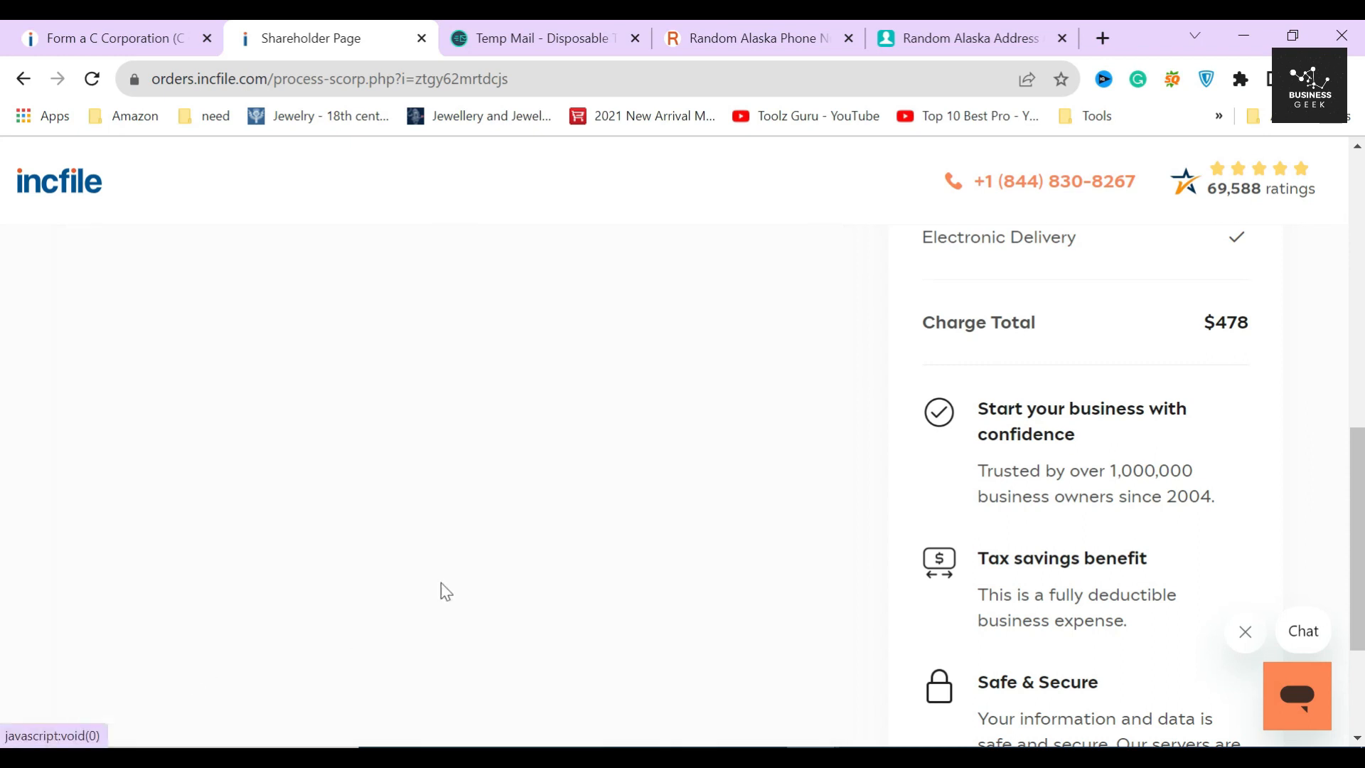
{"action": "scroll", "coordinate": [558, 526], "scroll_direction": "up", "scroll_amount": 5}
{"action": "scroll", "coordinate": [558, 530], "scroll_direction": "up", "scroll_amount": 3}
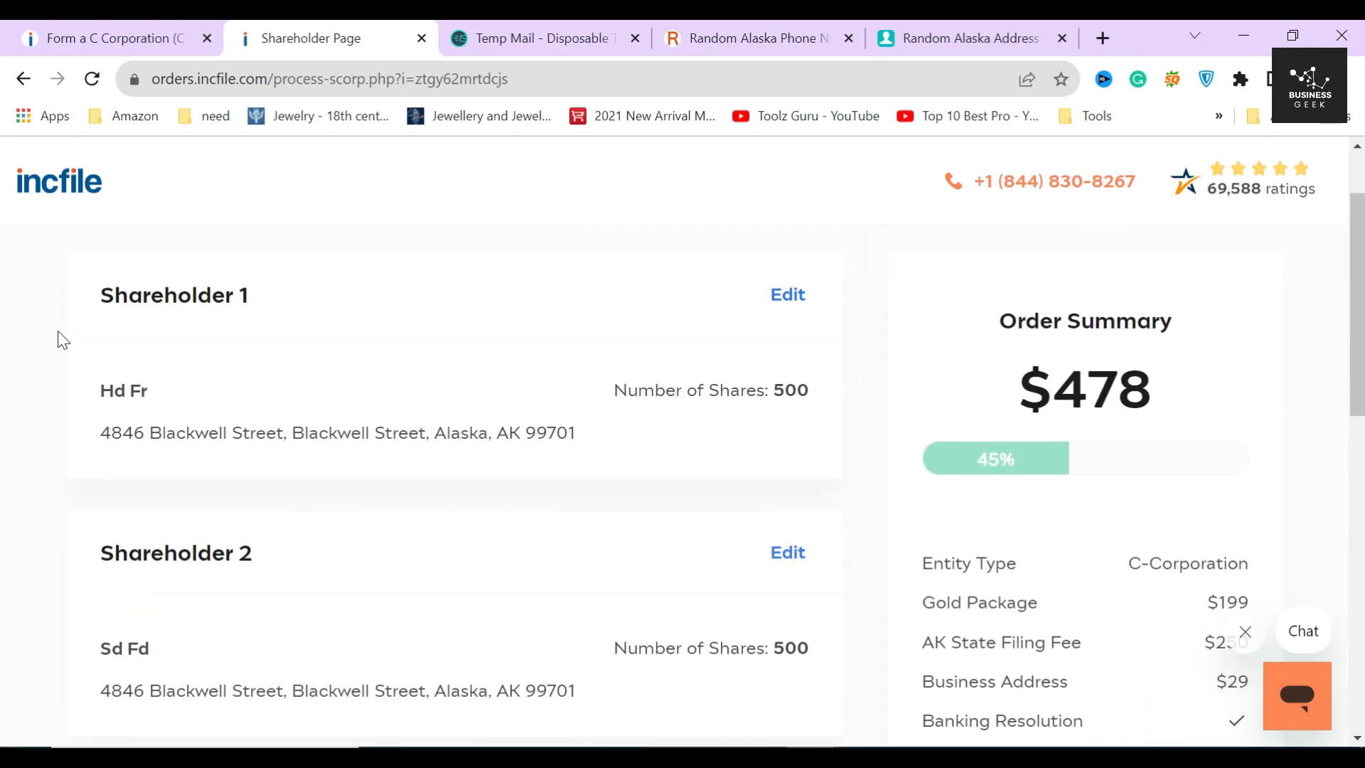
{"action": "scroll", "coordinate": [640, 451], "scroll_direction": "down", "scroll_amount": 2}
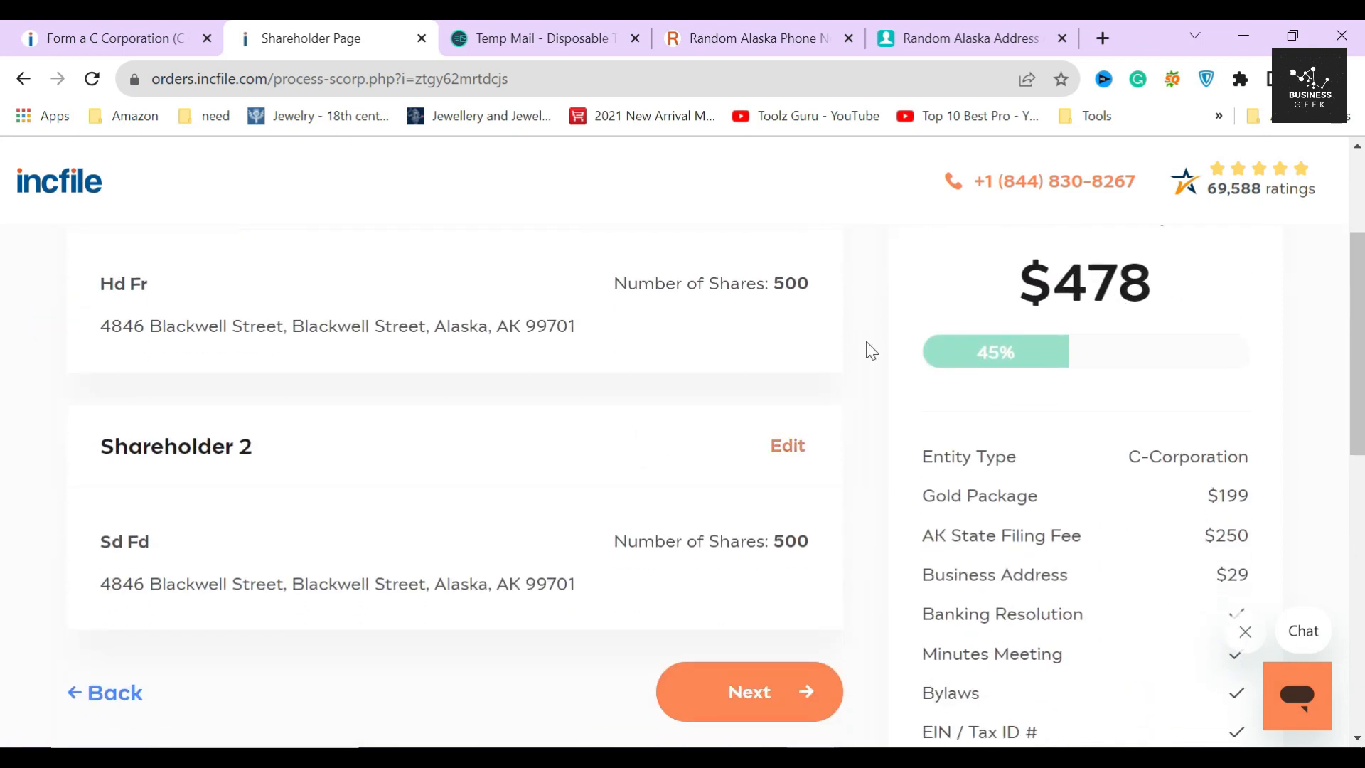
{"action": "scroll", "coordinate": [846, 544], "scroll_direction": "down", "scroll_amount": 6}
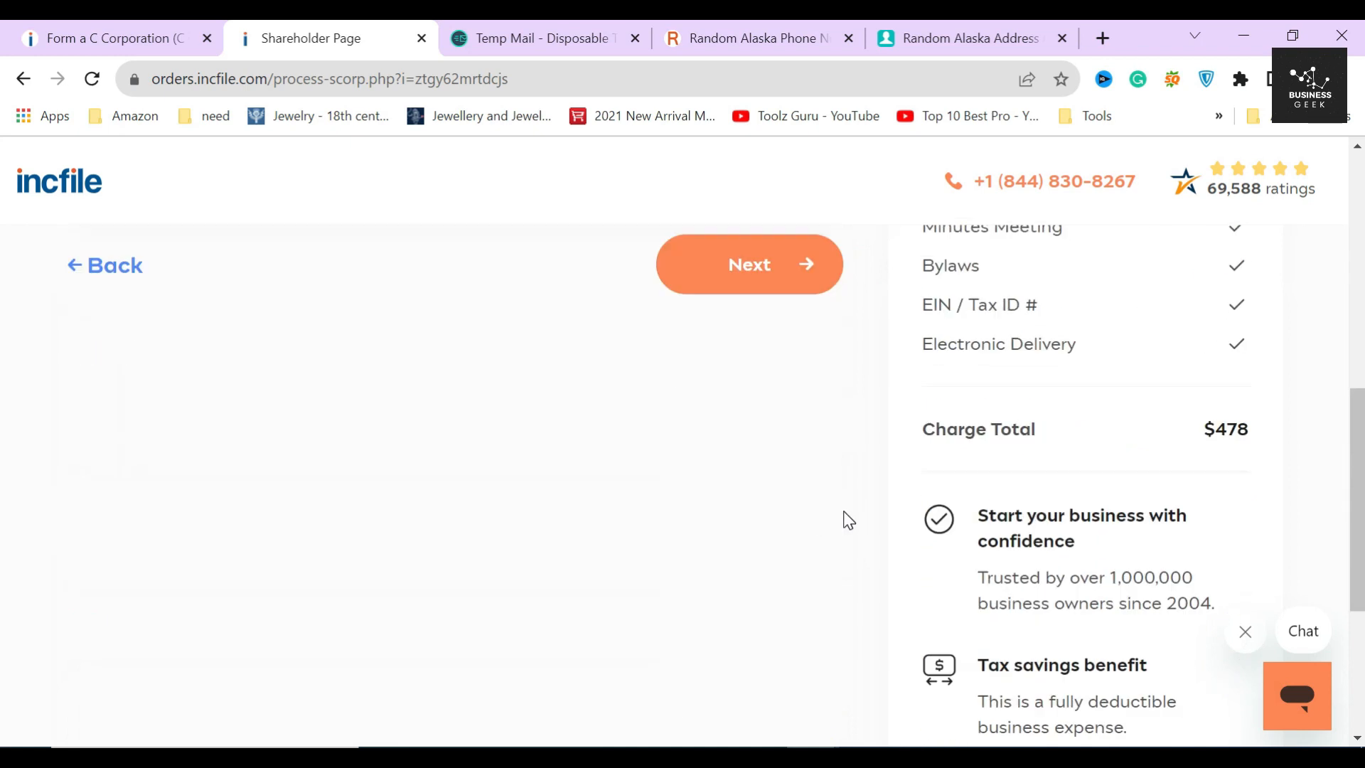
{"action": "left_click", "coordinate": [776, 274]}
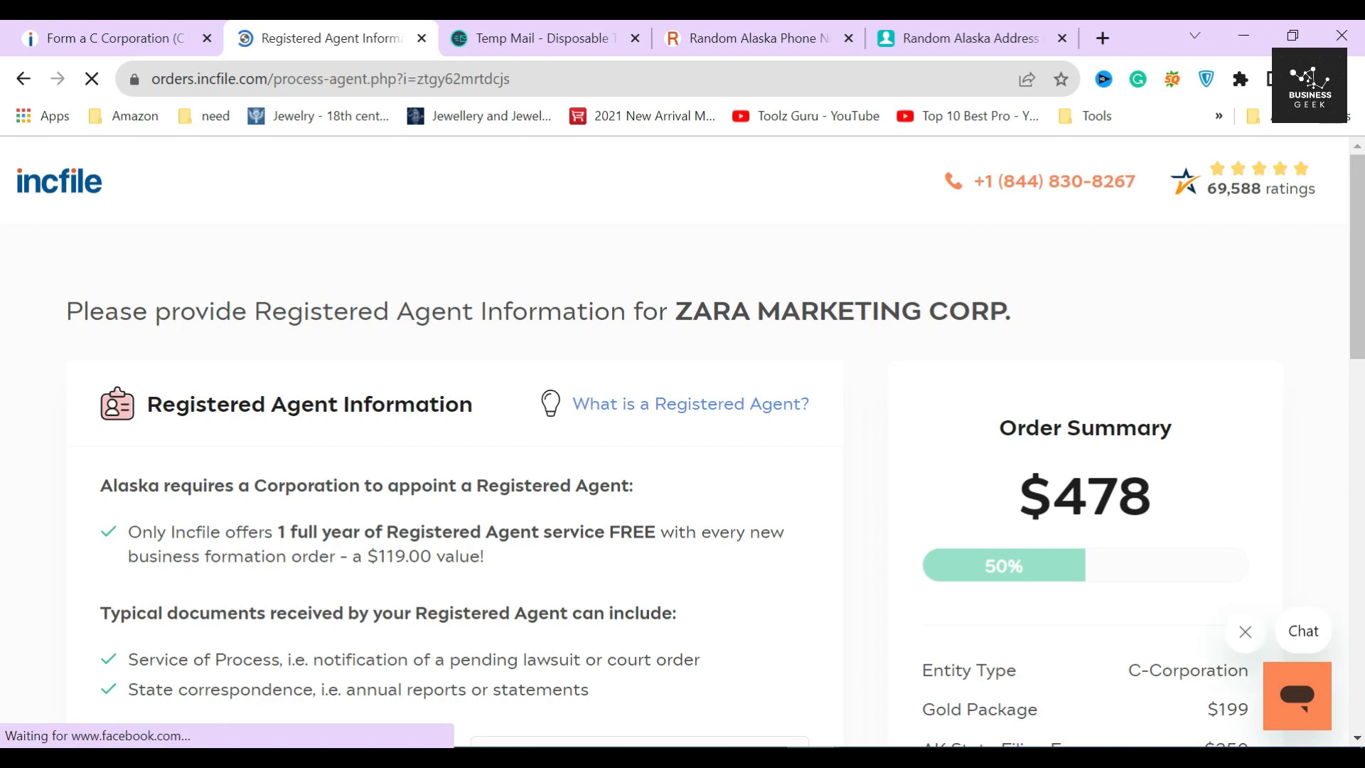
- Review the Registered Agent Information section
{"action": "left_click_drag", "start_coordinate": [81, 313], "coordinate": [945, 313]}
{"action": "left_click", "coordinate": [946, 313]}
{"action": "left_click_drag", "start_coordinate": [147, 405], "coordinate": [502, 414]}
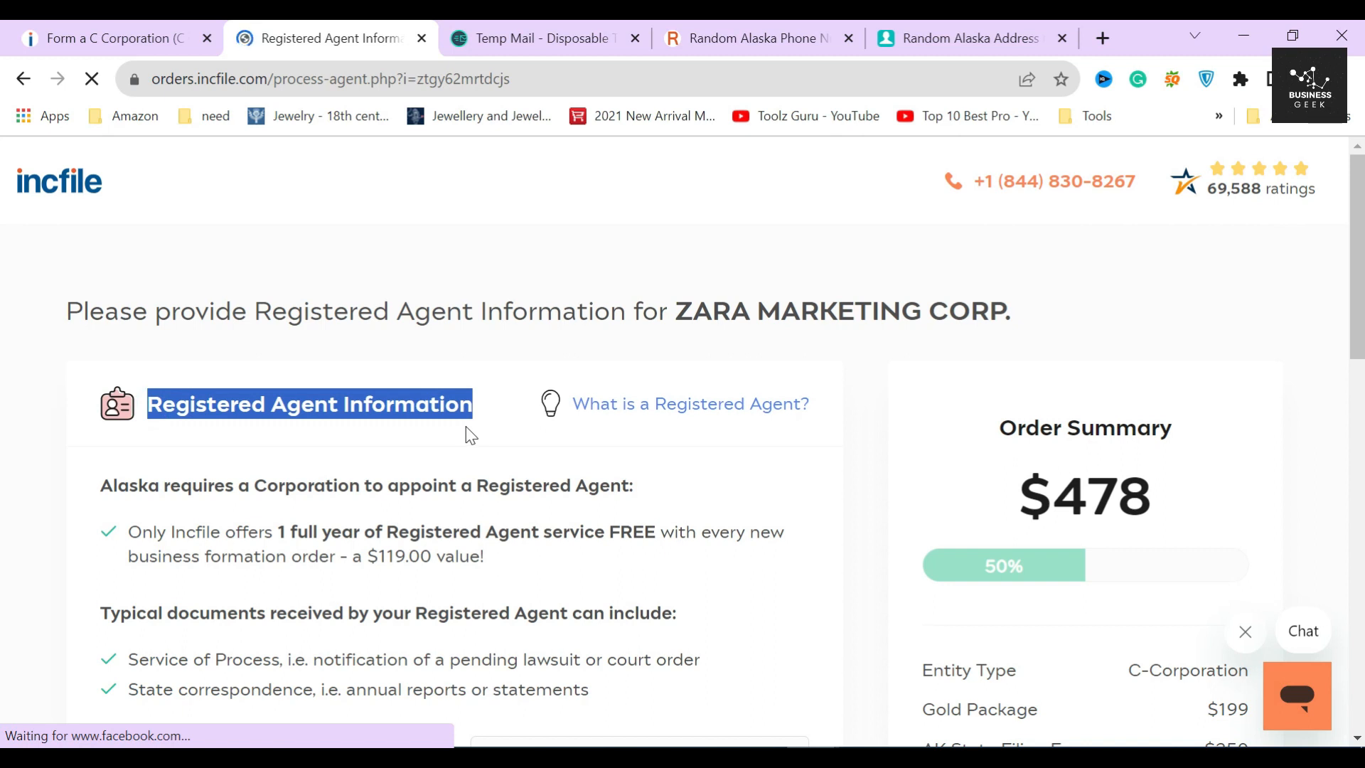
{"action": "left_click", "coordinate": [415, 440]}
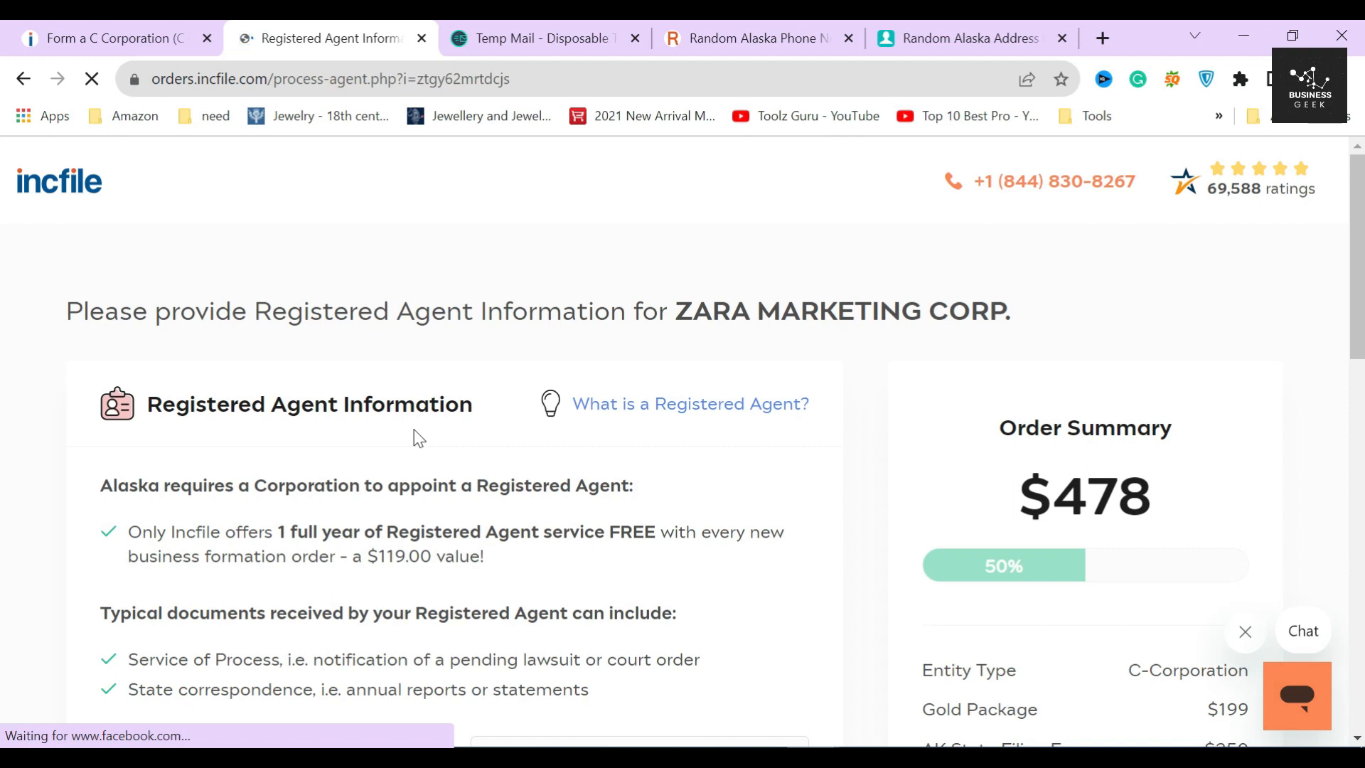
{"action": "scroll", "coordinate": [419, 444], "scroll_direction": "down", "scroll_amount": 1}
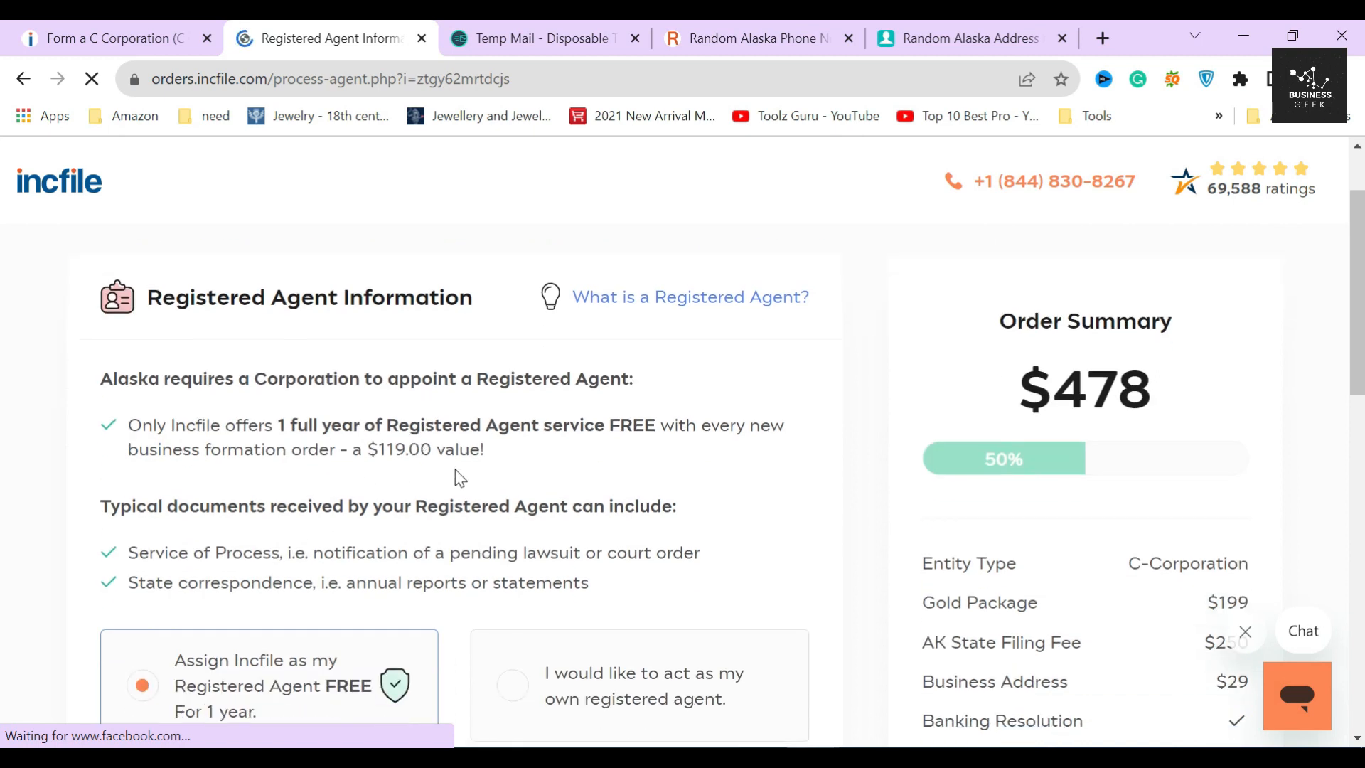
- Keep Incfile as the free one-year registered agent ($119.00 value) and submit the step
{"action": "left_click_drag", "start_coordinate": [278, 425], "coordinate": [660, 425]}
{"action": "left_click", "coordinate": [633, 482]}
{"action": "left_click_drag", "start_coordinate": [173, 450], "coordinate": [484, 459]}
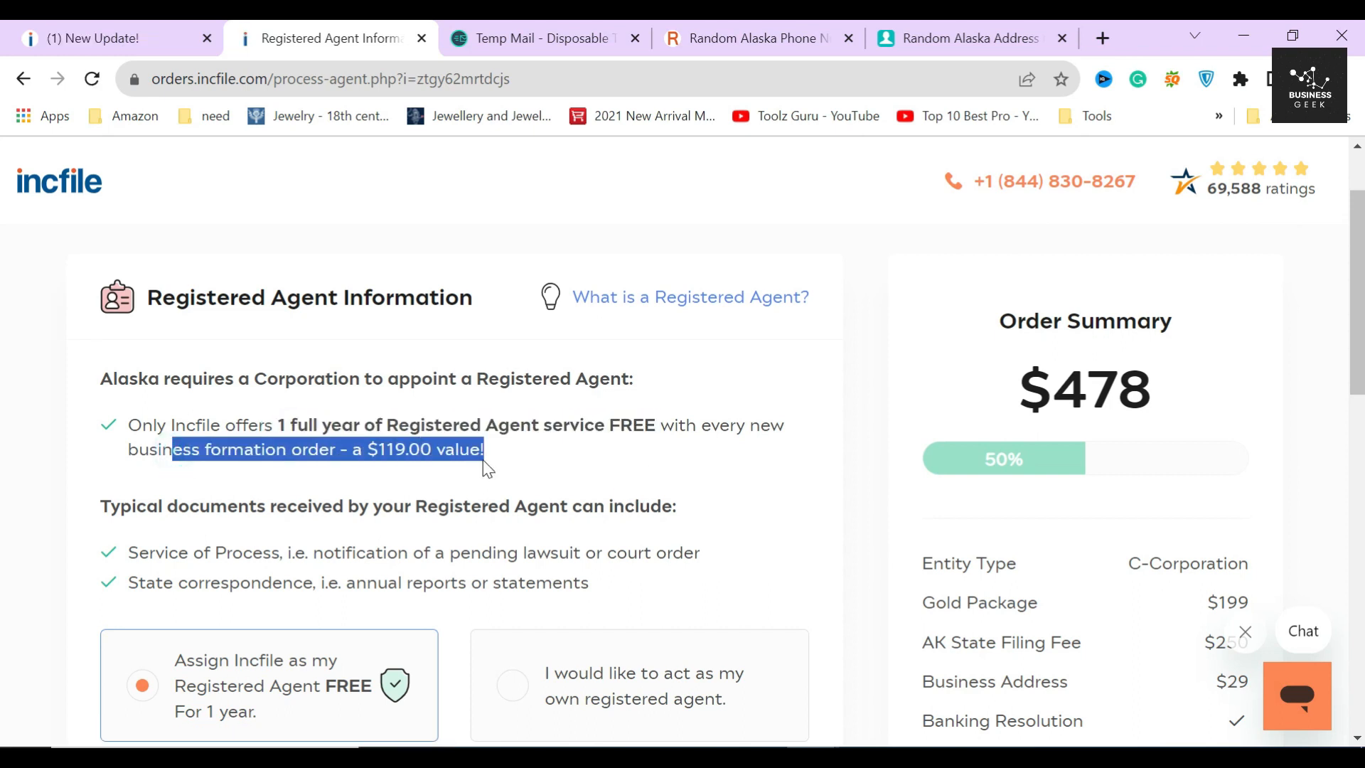
{"action": "left_click", "coordinate": [394, 471]}
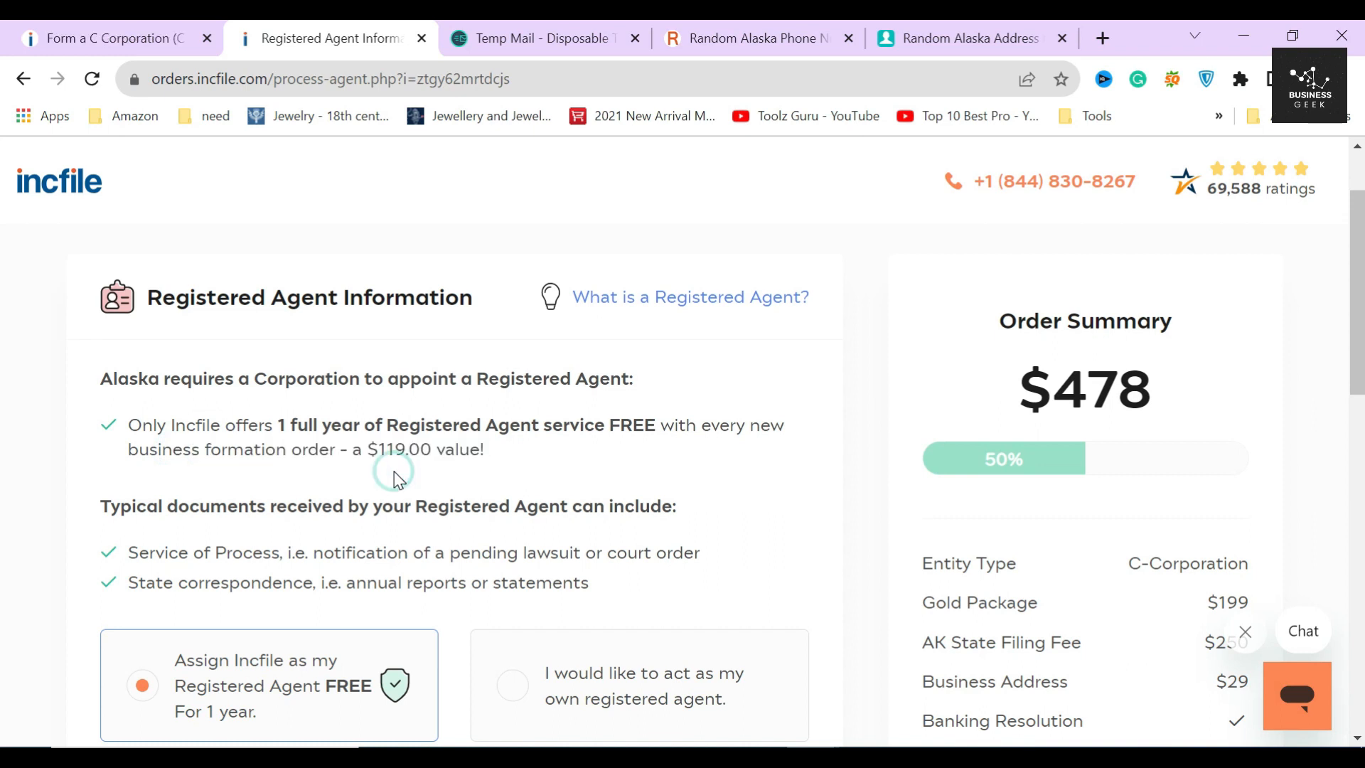
{"action": "scroll", "coordinate": [394, 472], "scroll_direction": "down", "scroll_amount": 5}
{"action": "scroll", "coordinate": [394, 473], "scroll_direction": "down", "scroll_amount": 7}
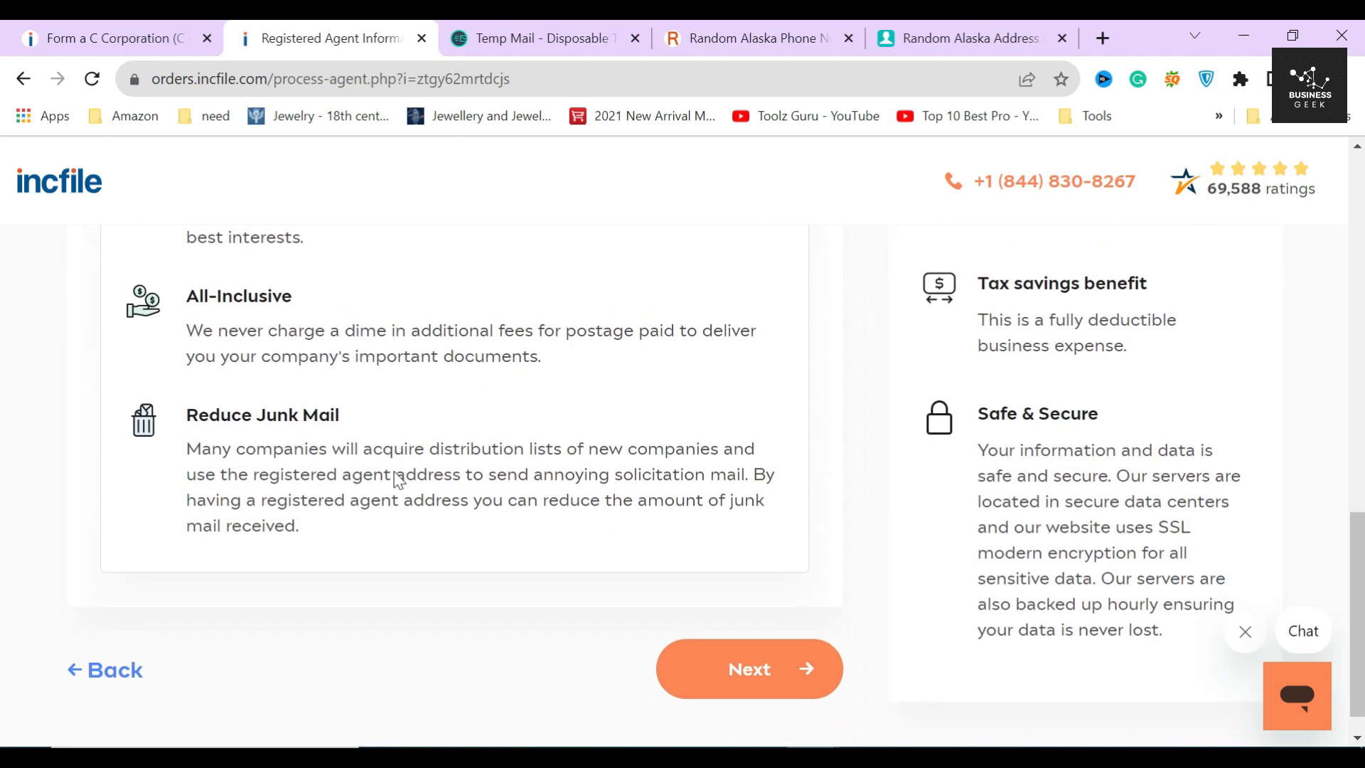
{"action": "scroll", "coordinate": [462, 484], "scroll_direction": "down", "scroll_amount": 1}
{"action": "left_click", "coordinate": [734, 640]}
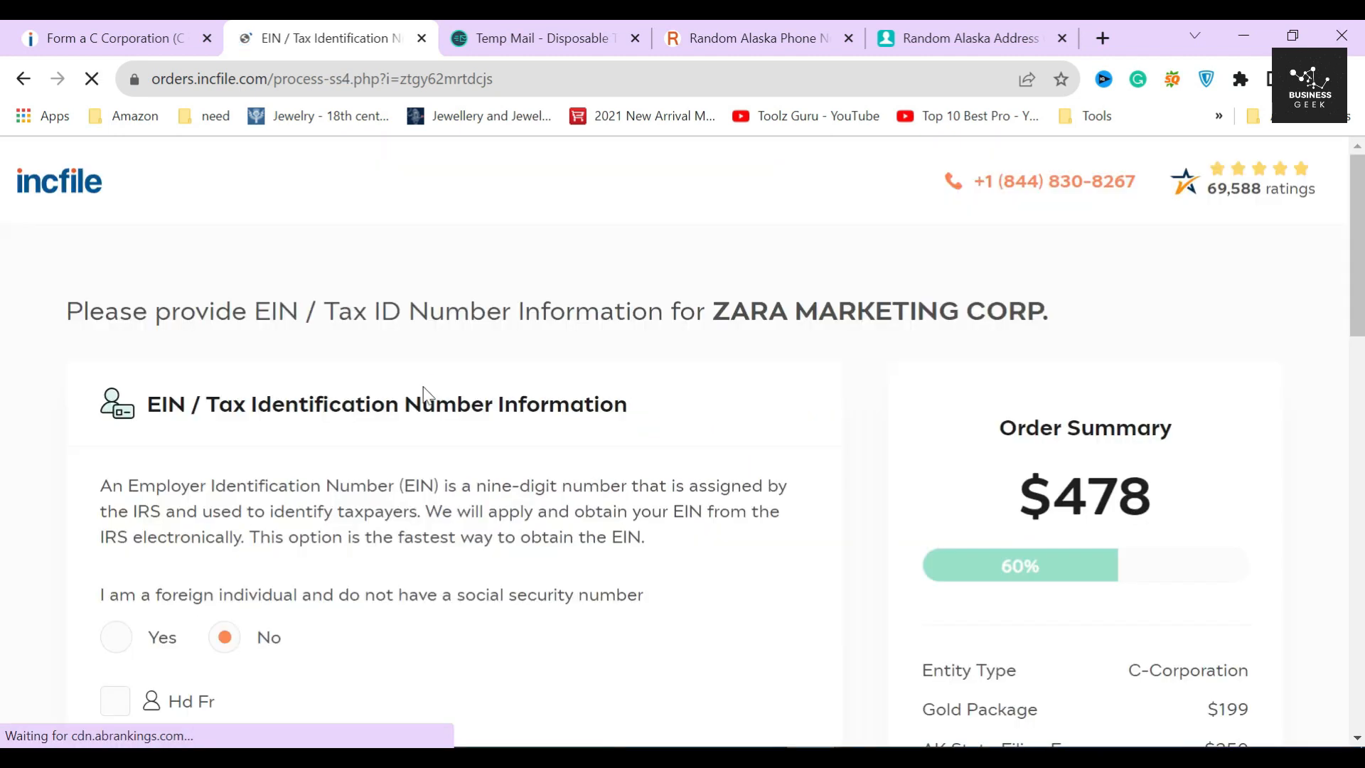
- Read the EIN section and answer Yes to 'I am a foreign individual' without an SSN
{"action": "left_click_drag", "start_coordinate": [144, 403], "coordinate": [628, 404]}
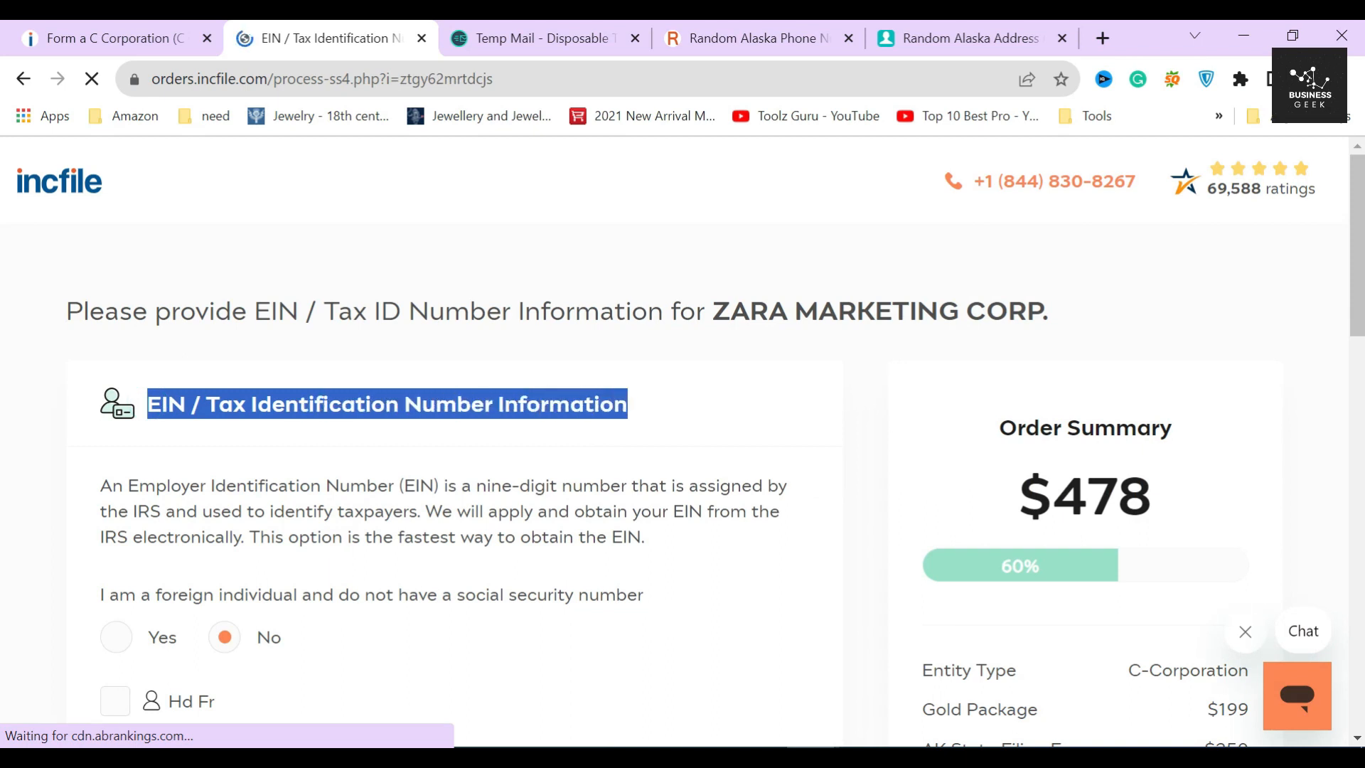
{"action": "left_click_drag", "start_coordinate": [476, 485], "coordinate": [556, 486]}
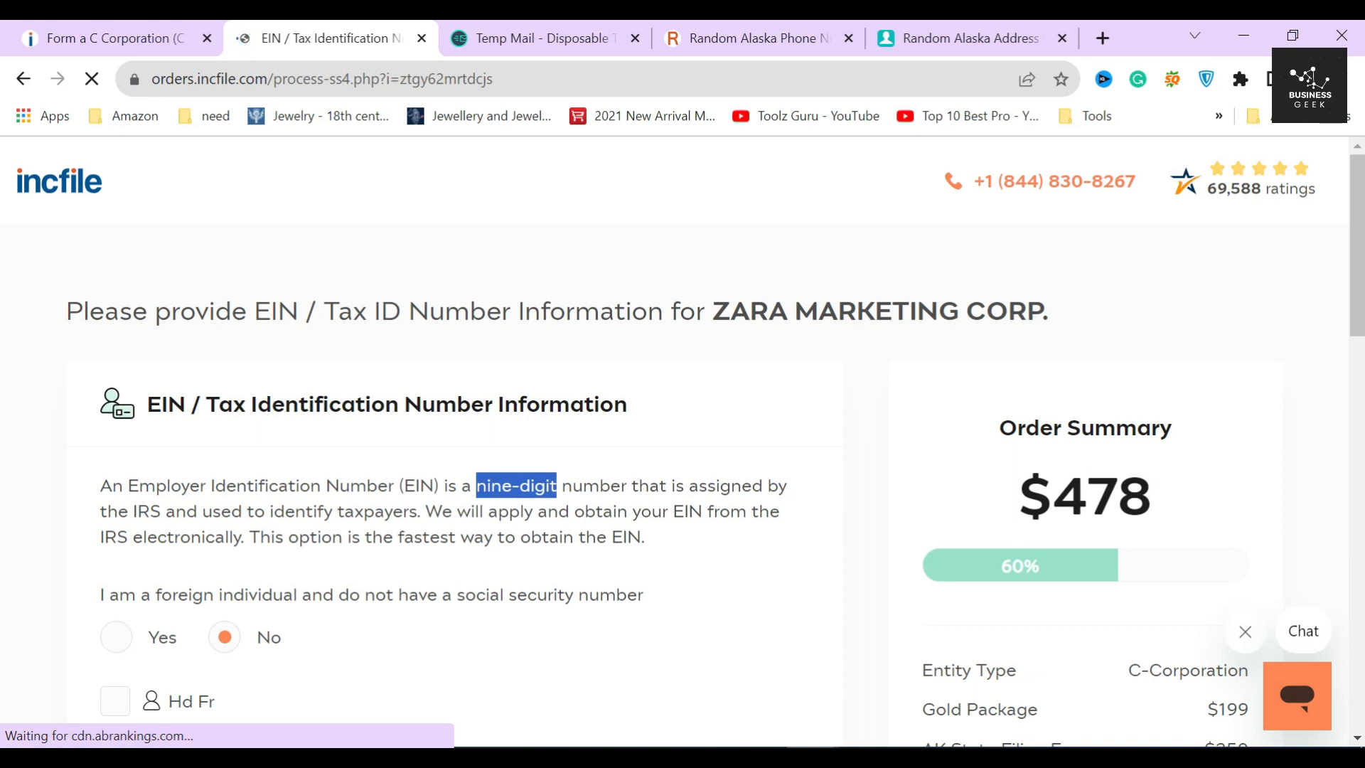
{"action": "left_click", "coordinate": [513, 503]}
{"action": "left_click_drag", "start_coordinate": [100, 537], "coordinate": [288, 538]}
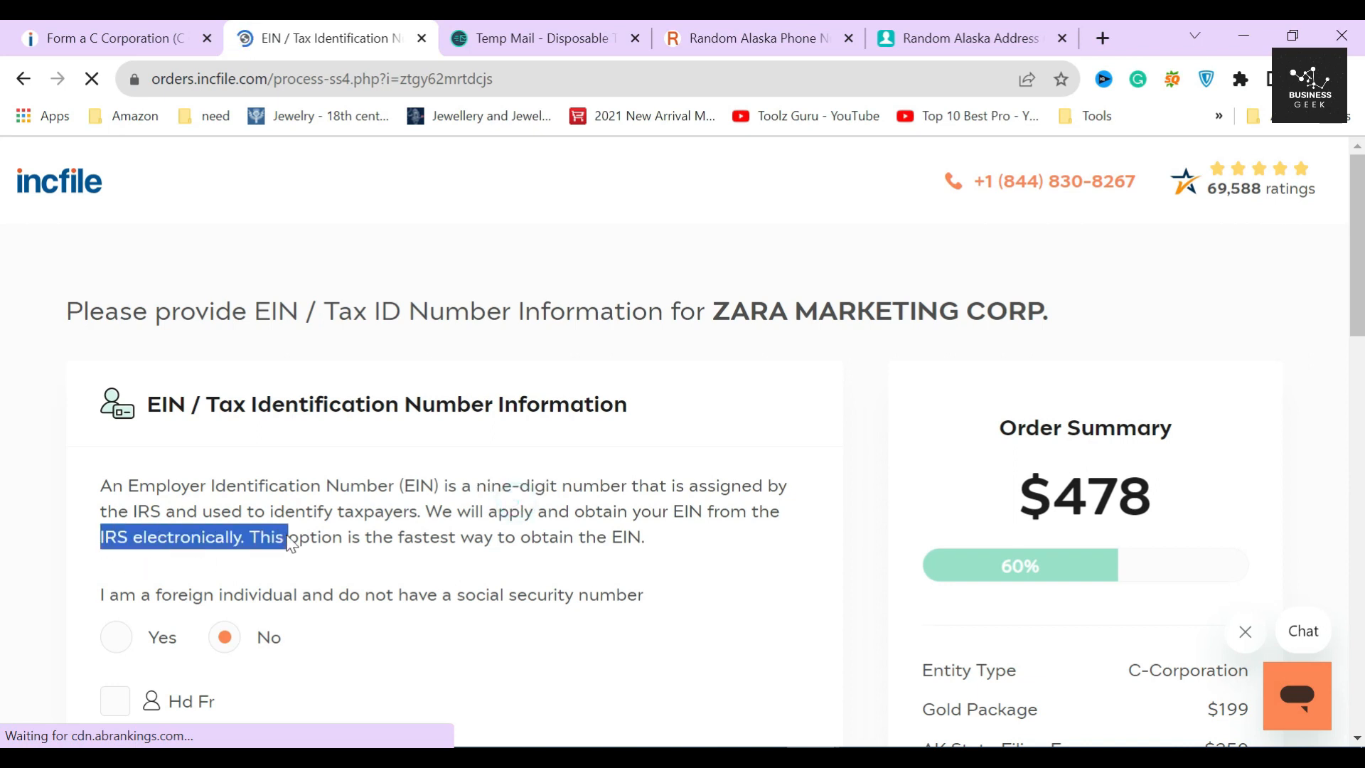
{"action": "left_click", "coordinate": [250, 565]}
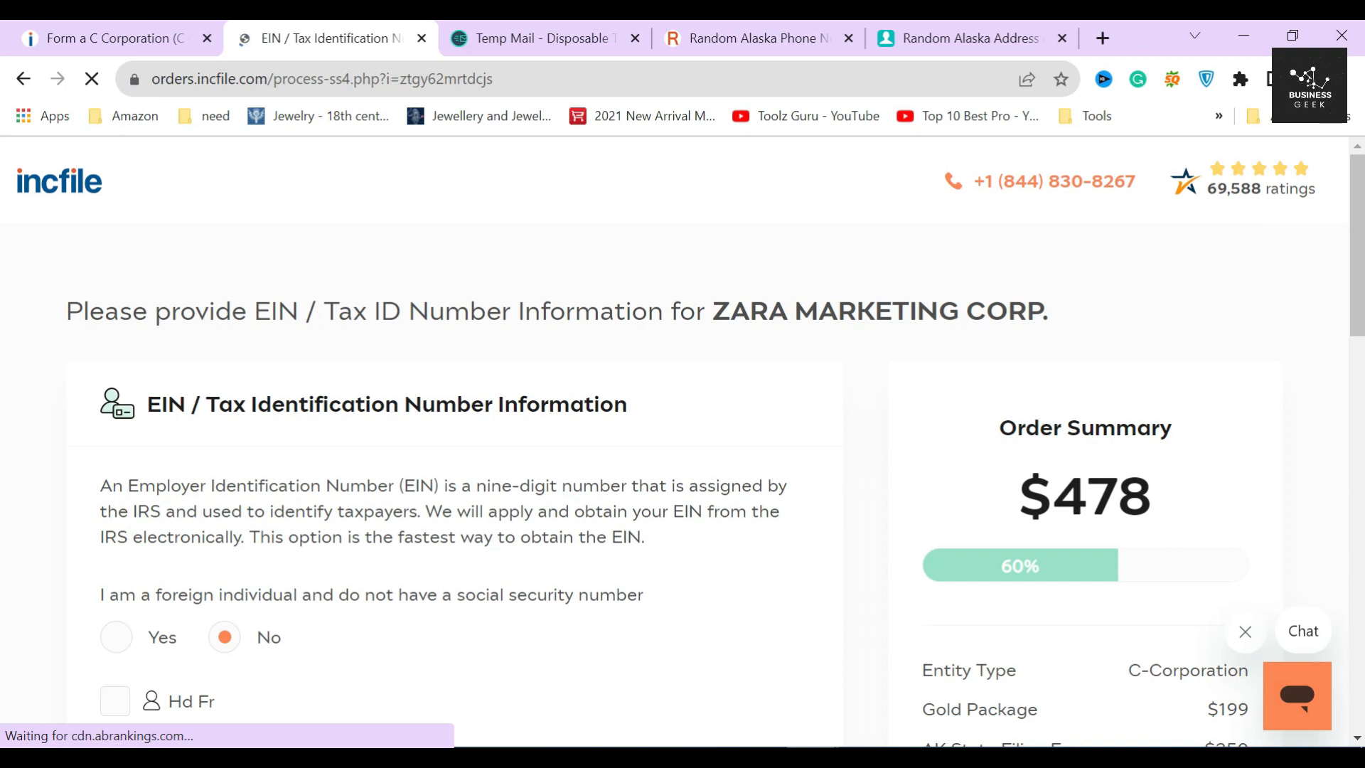
{"action": "scroll", "coordinate": [717, 450], "scroll_direction": "down", "scroll_amount": 3}
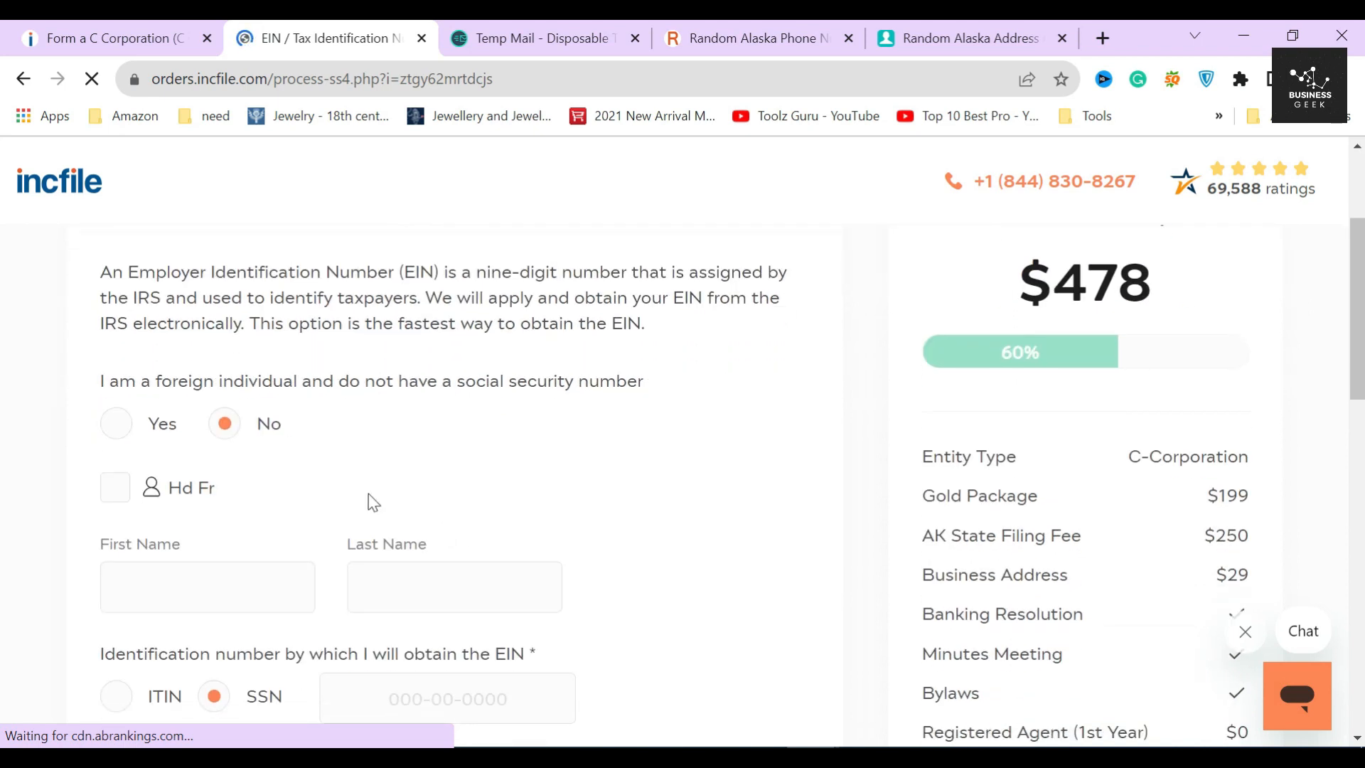
{"action": "left_click", "coordinate": [152, 433]}
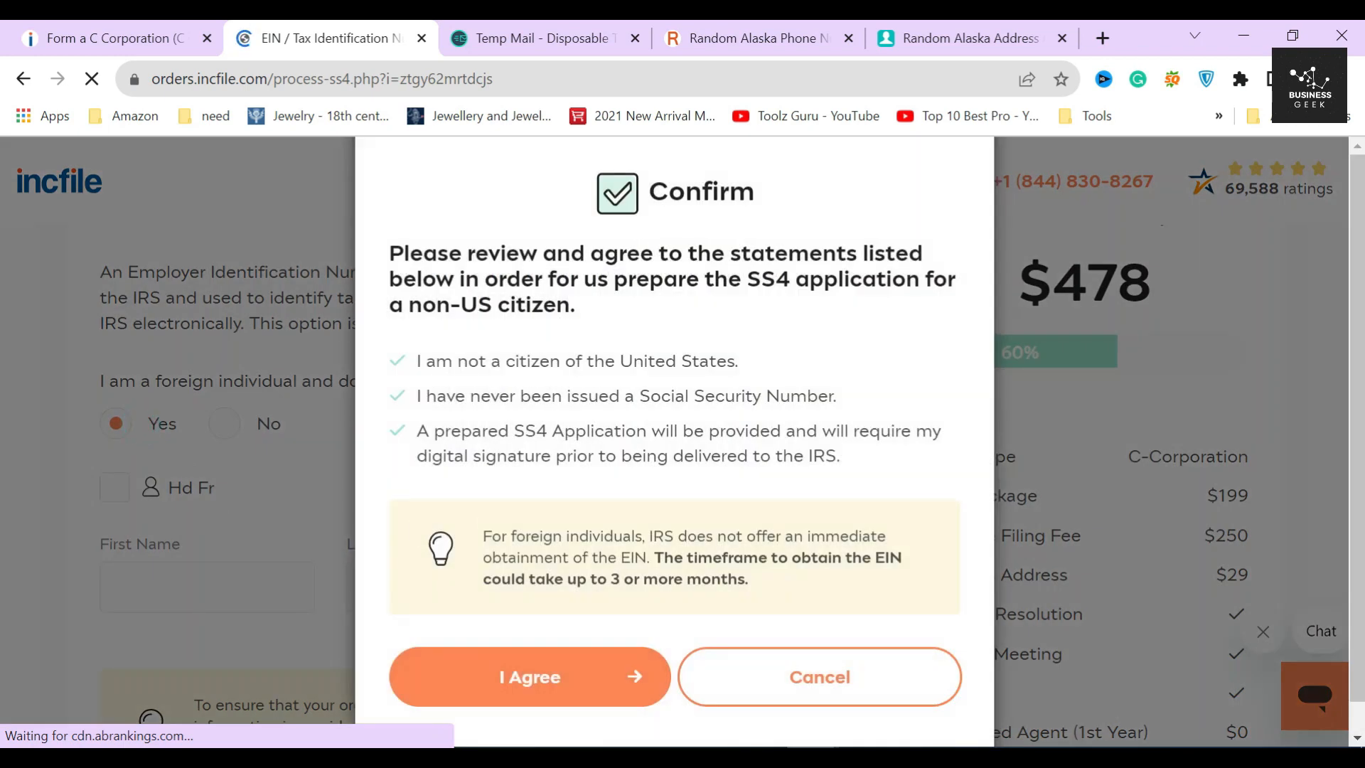
- Read the SS4 non-US-citizen Confirm dialog, noting the EIN could take 3 or more months
{"action": "left_click_drag", "start_coordinate": [645, 194], "coordinate": [771, 202]}
{"action": "left_click", "coordinate": [763, 211]}
{"action": "left_click_drag", "start_coordinate": [714, 281], "coordinate": [852, 306]}
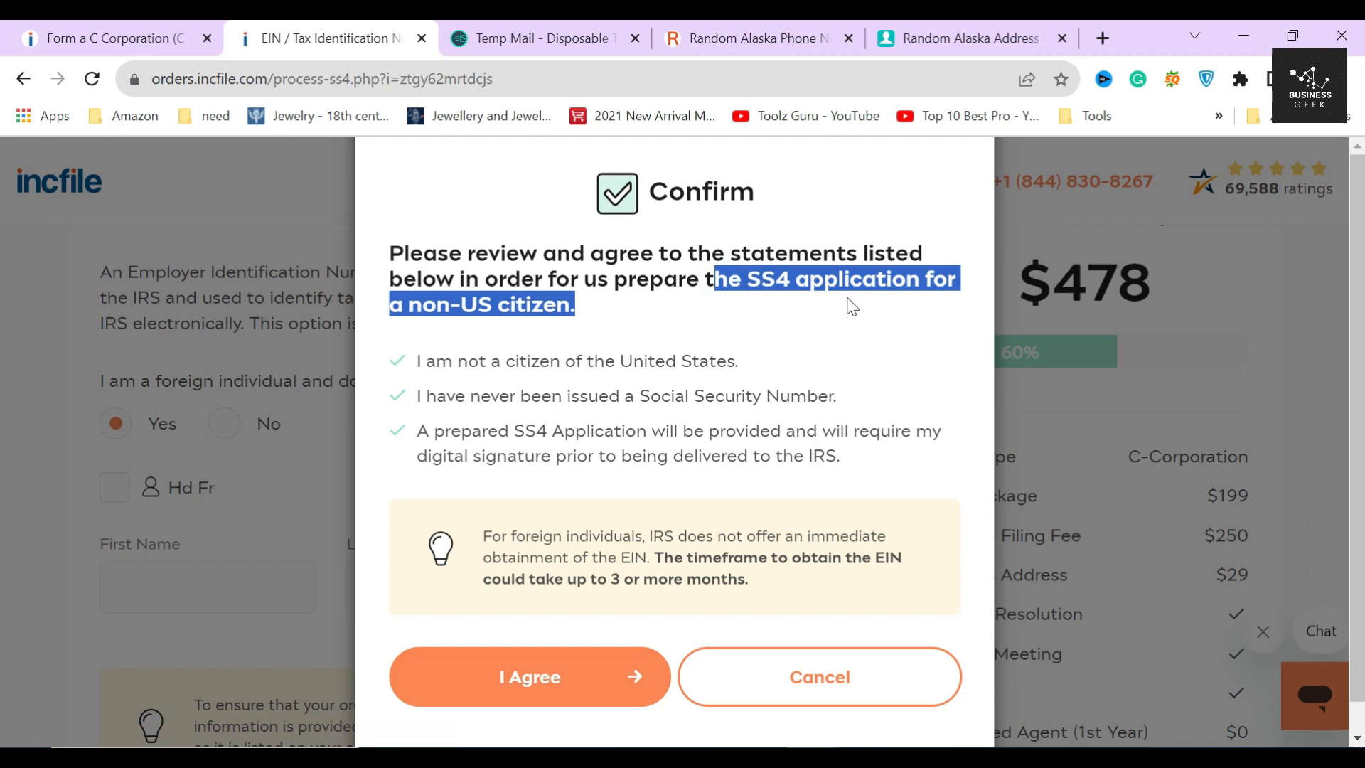
{"action": "left_click", "coordinate": [704, 306]}
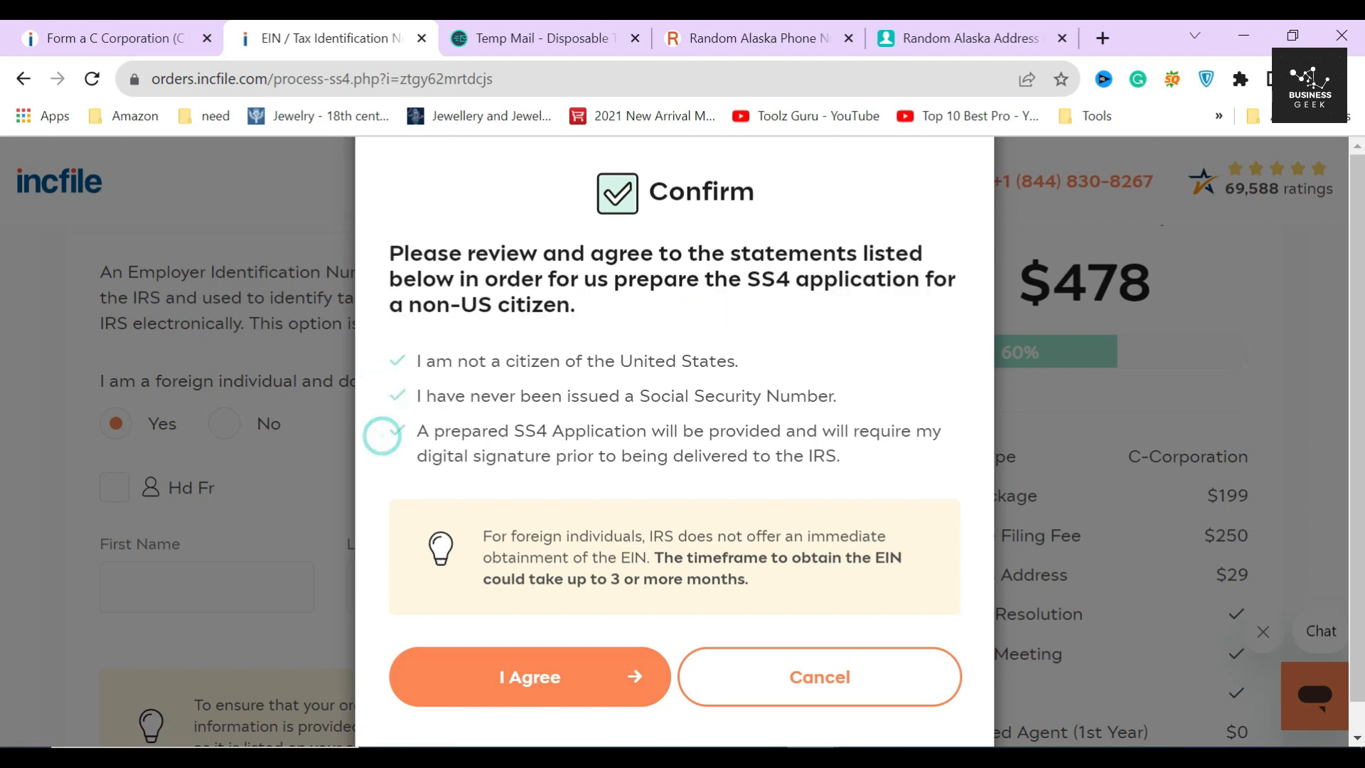
{"action": "left_click_drag", "start_coordinate": [511, 431], "coordinate": [647, 431]}
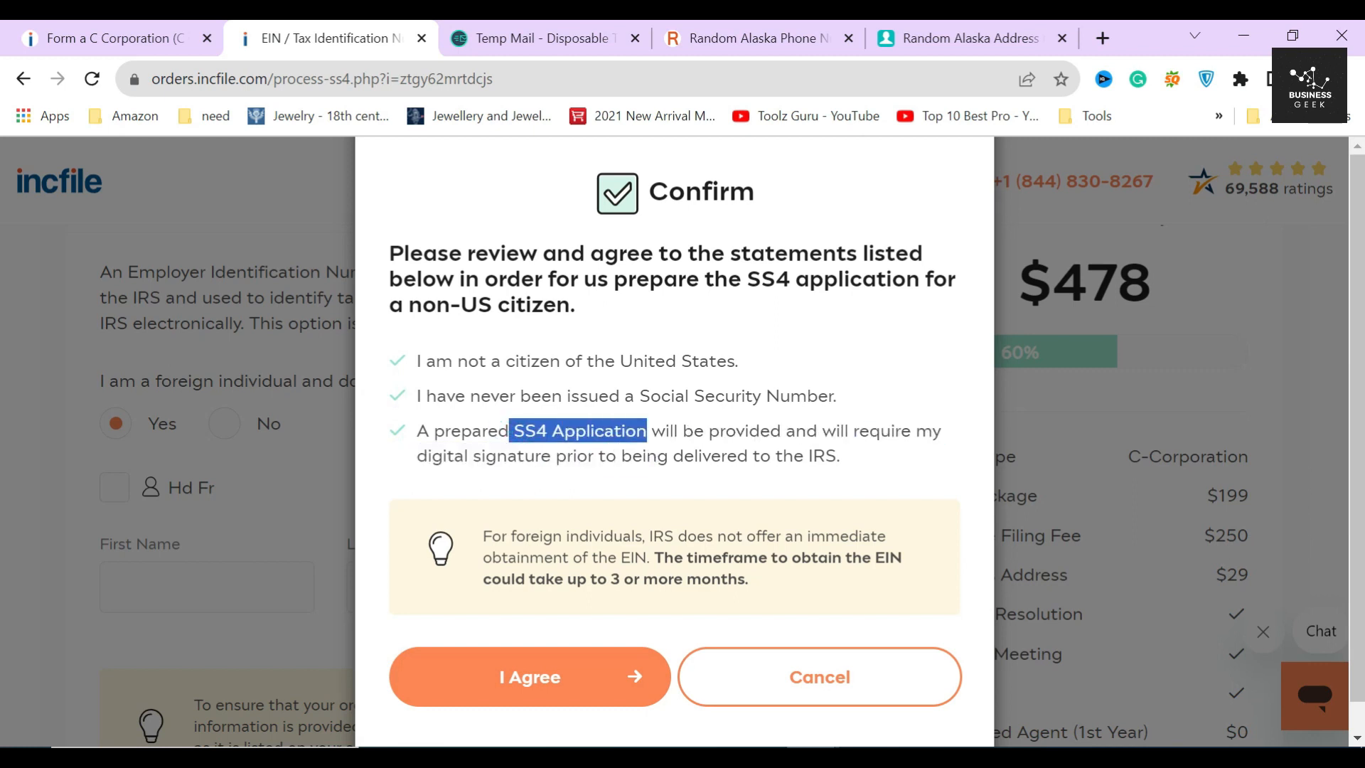
{"action": "scroll", "coordinate": [600, 455], "scroll_direction": "down", "scroll_amount": 1}
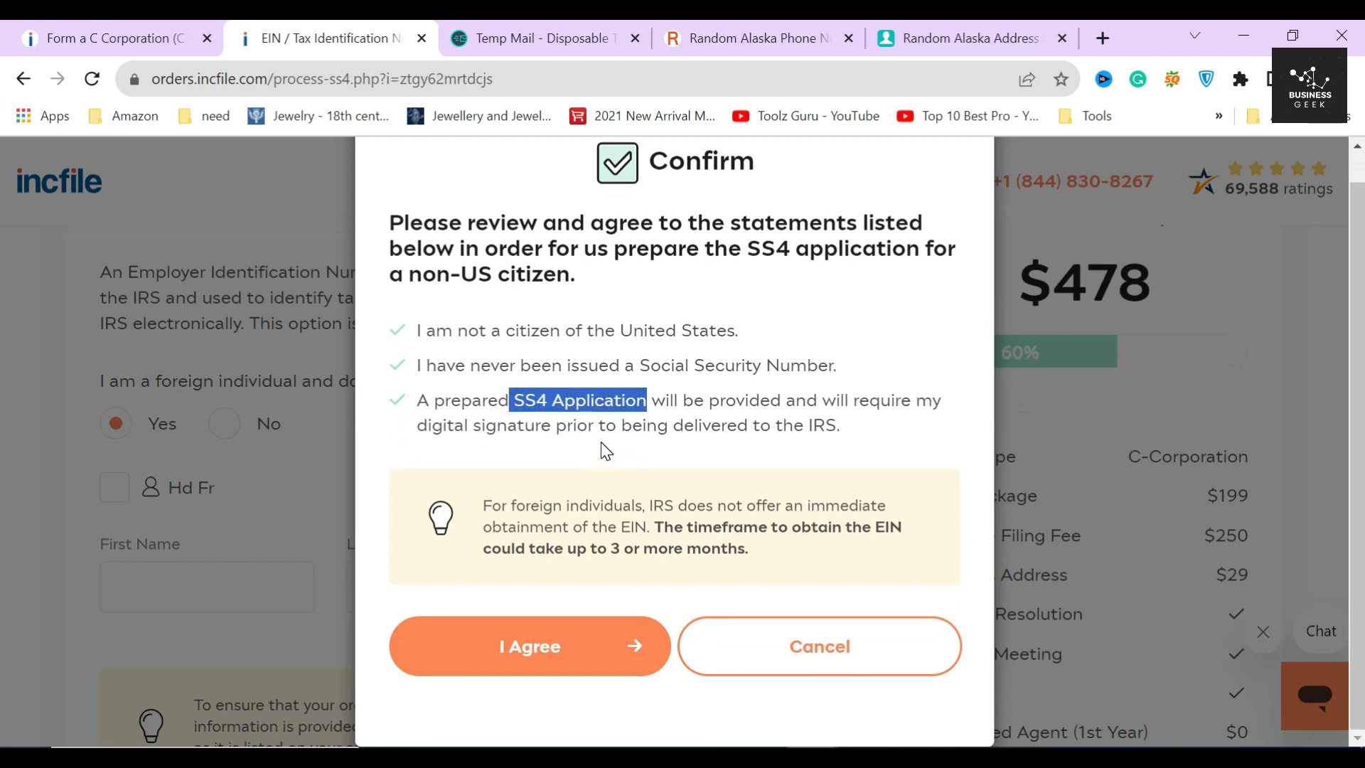
{"action": "left_click", "coordinate": [599, 442]}
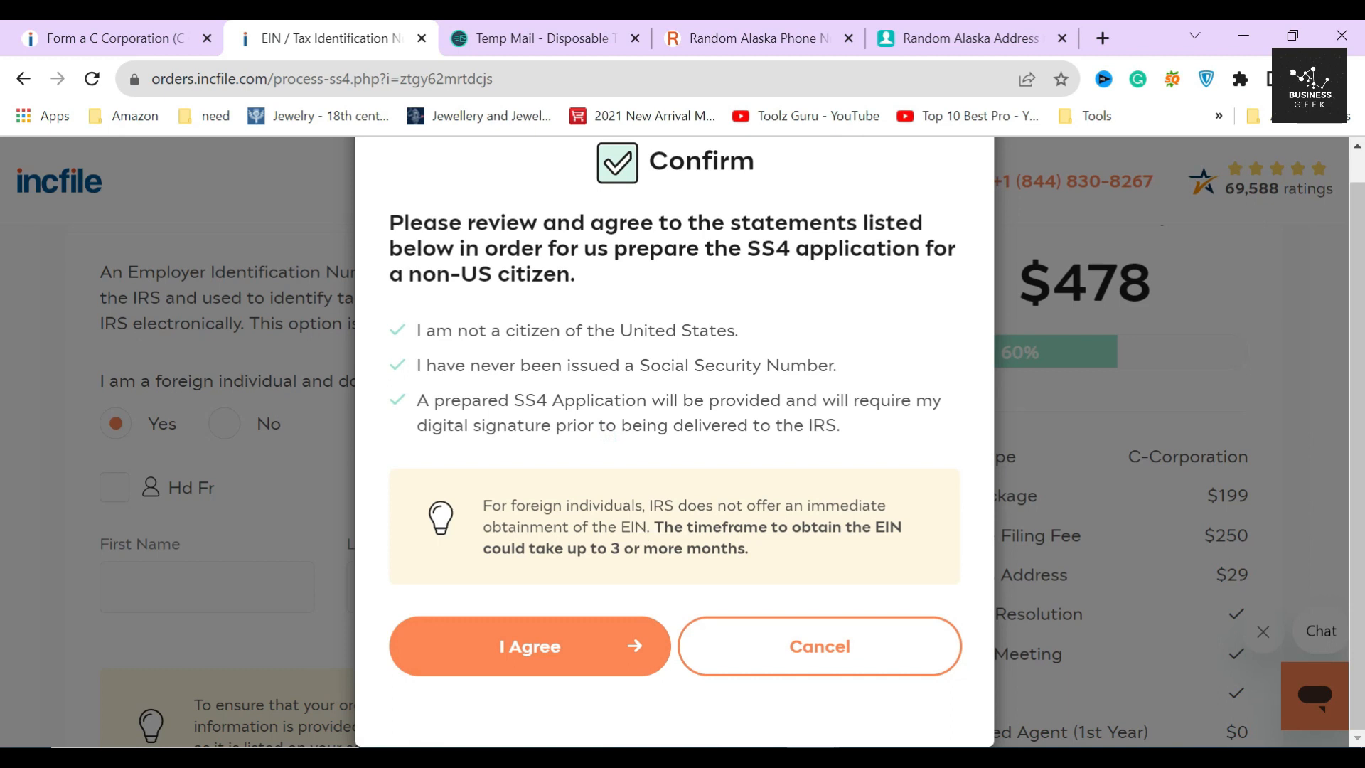
- Cancel the SS4 statements, then make the listed owner the EIN applicant and enter their SSN
{"action": "left_click", "coordinate": [822, 662]}
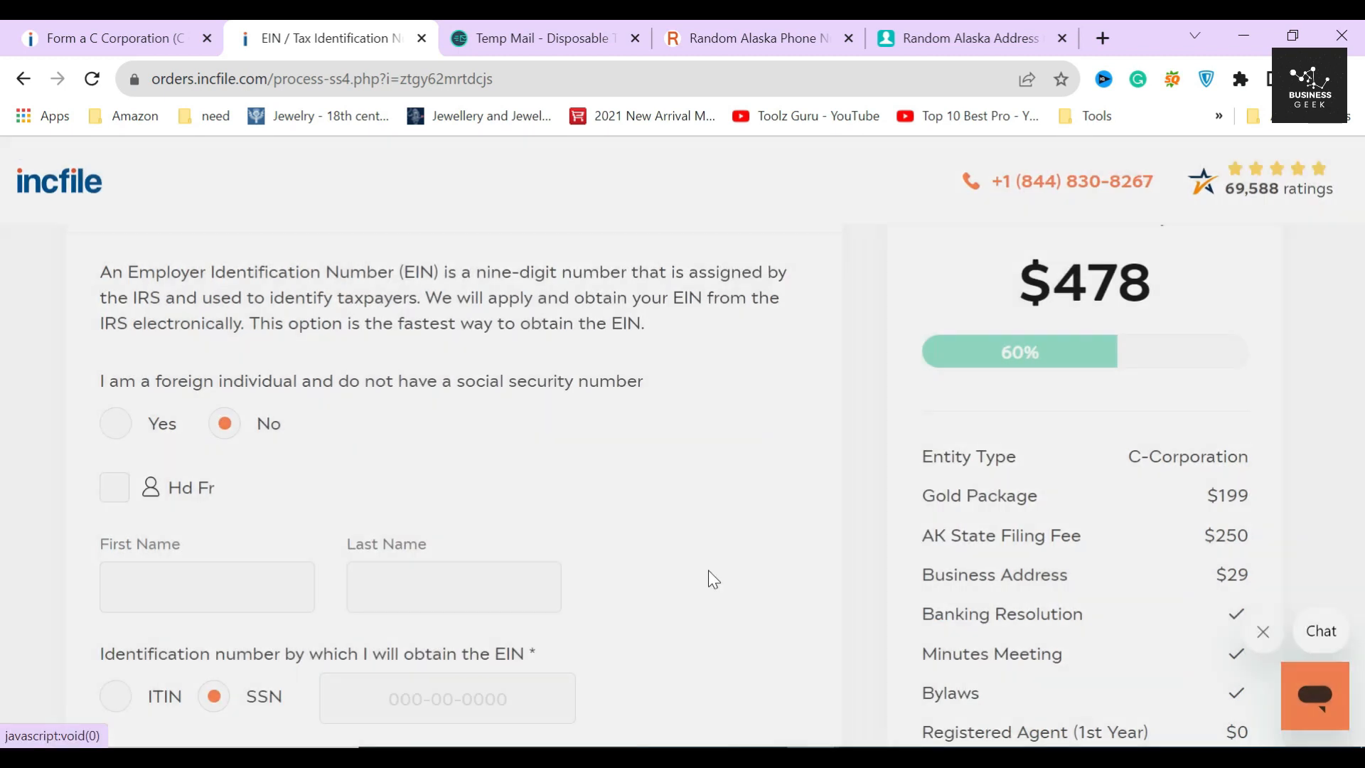
{"action": "left_click", "coordinate": [117, 489]}
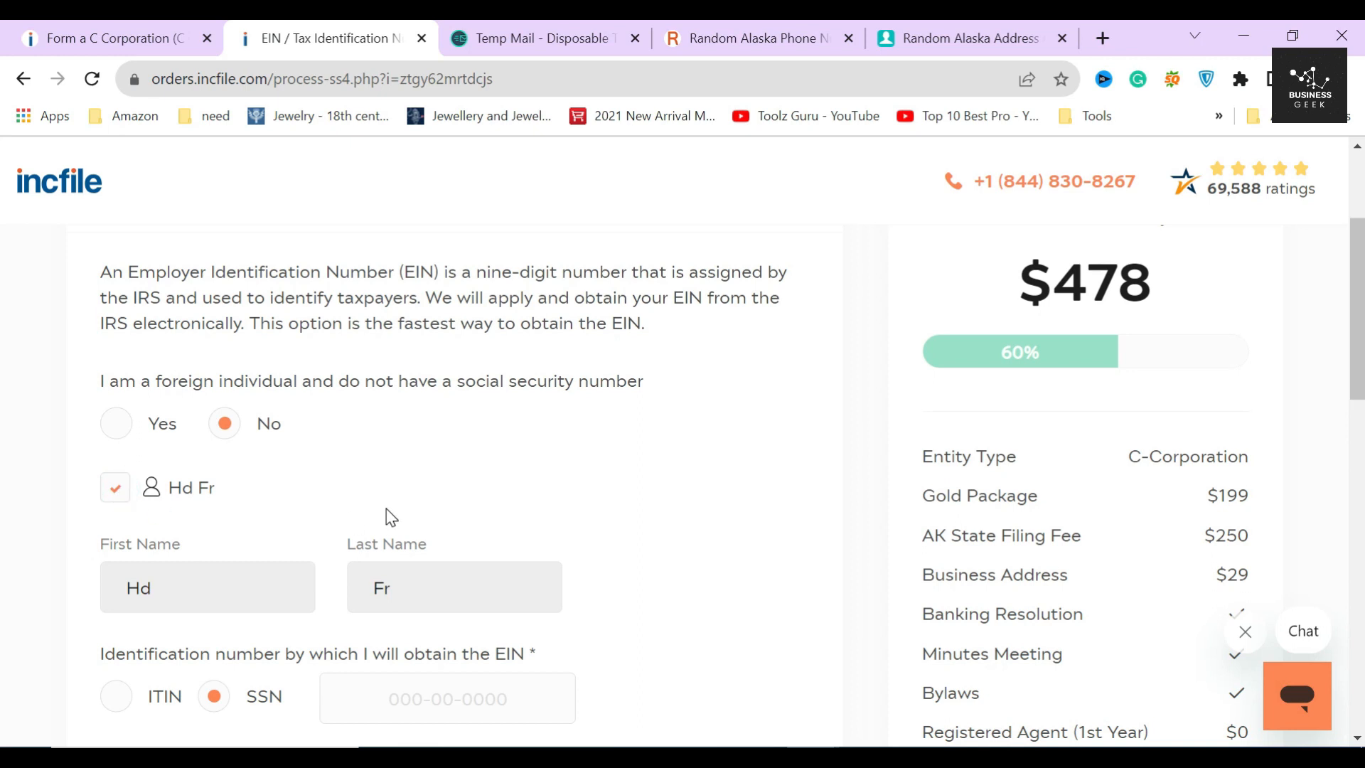
{"action": "scroll", "coordinate": [386, 508], "scroll_direction": "down", "scroll_amount": 3}
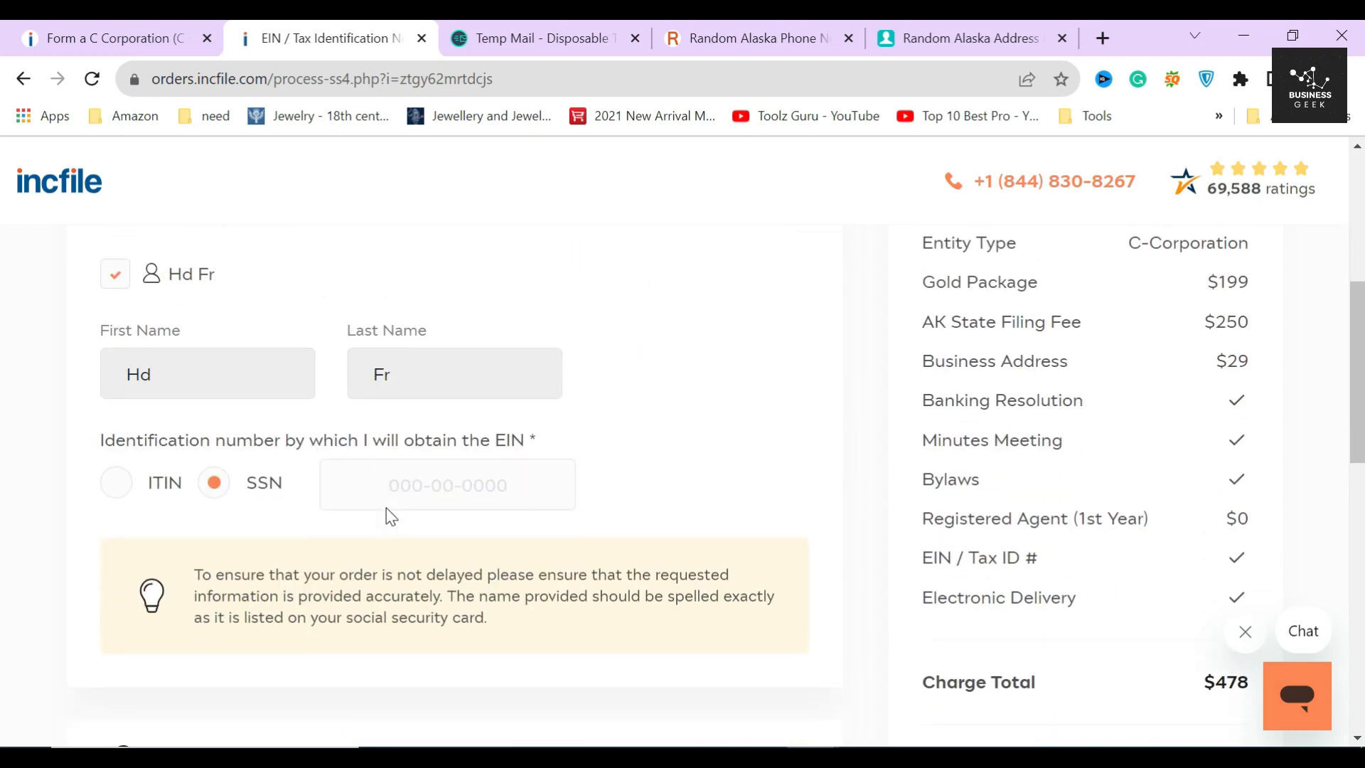
{"action": "left_click", "coordinate": [448, 479]}
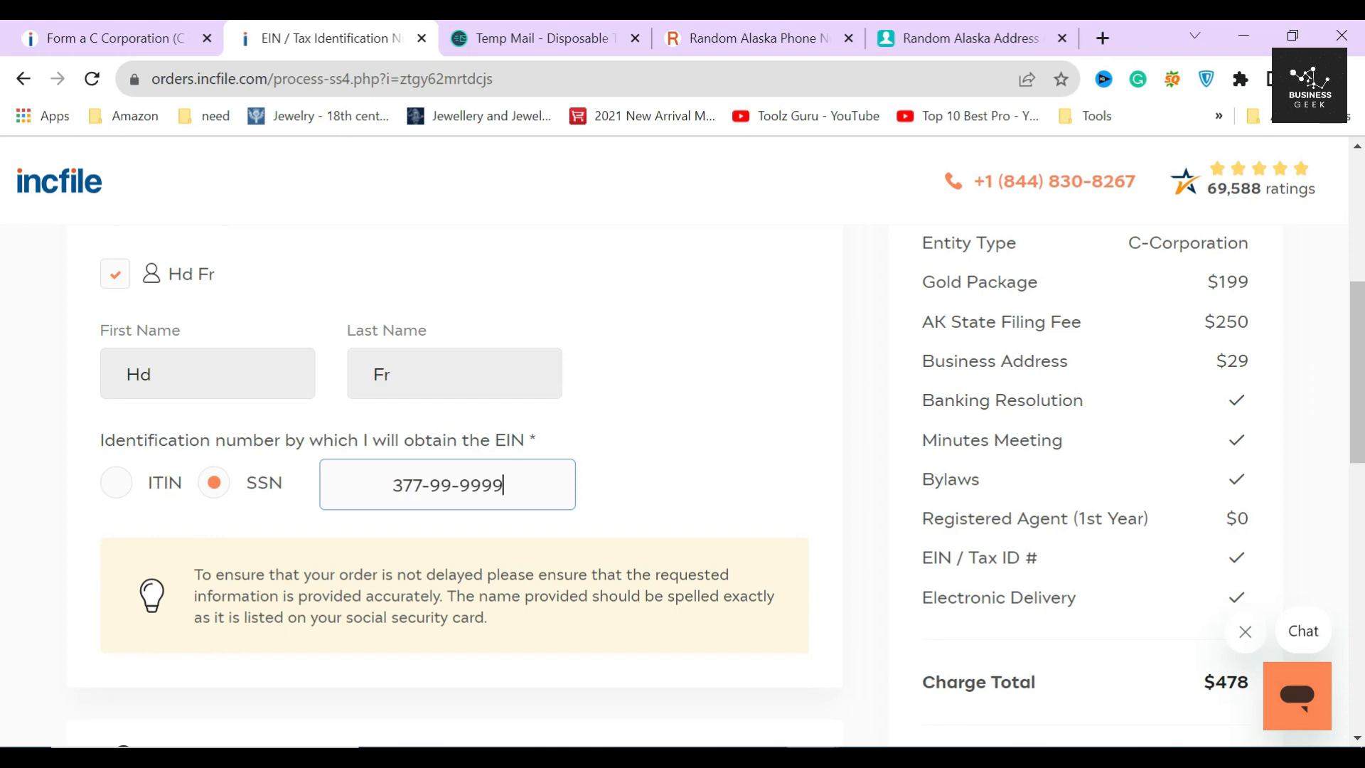
{"action": "left_click", "coordinate": [676, 484]}
- Tick 'Use The Assigned Company Address Provided By Incfile' and submit the EIN step
{"action": "scroll", "coordinate": [828, 544], "scroll_direction": "down", "scroll_amount": 6}
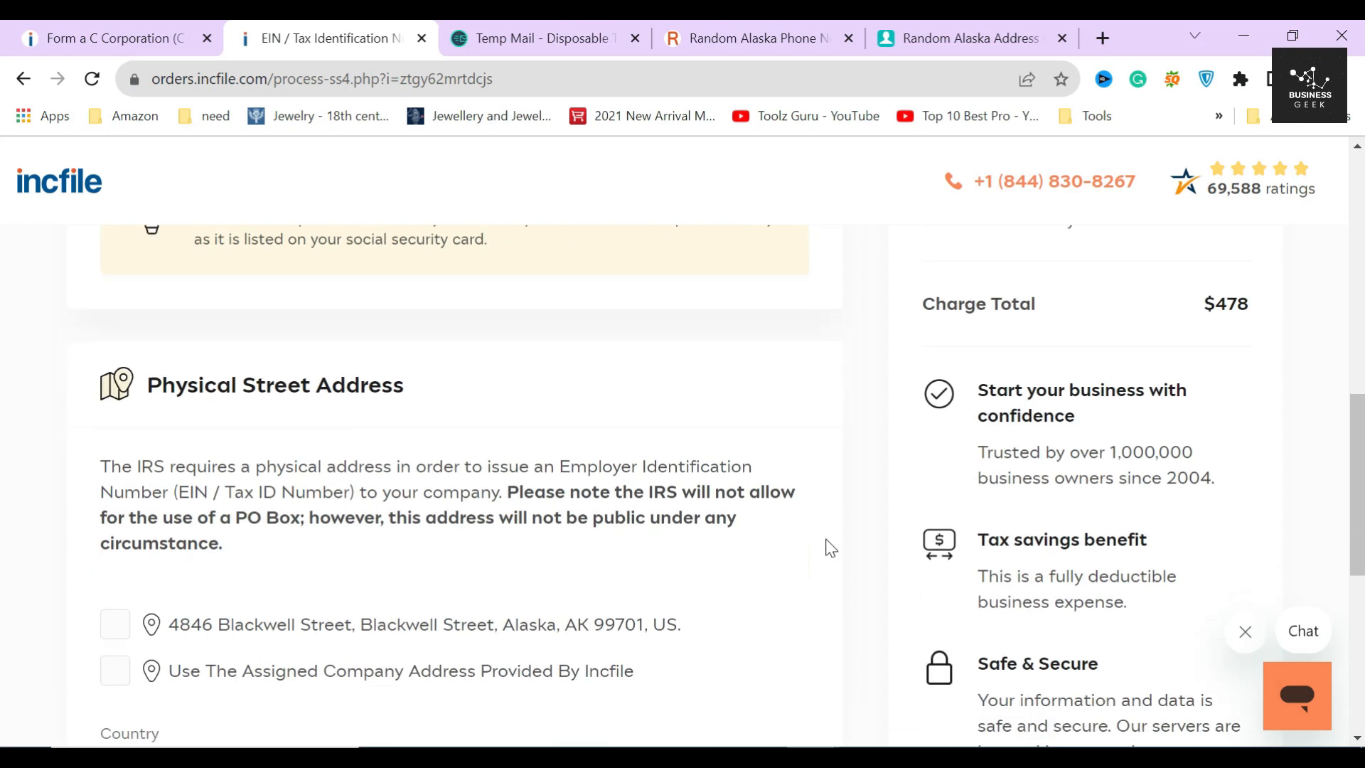
{"action": "left_click_drag", "start_coordinate": [179, 442], "coordinate": [356, 442]}
{"action": "left_click", "coordinate": [357, 437]}
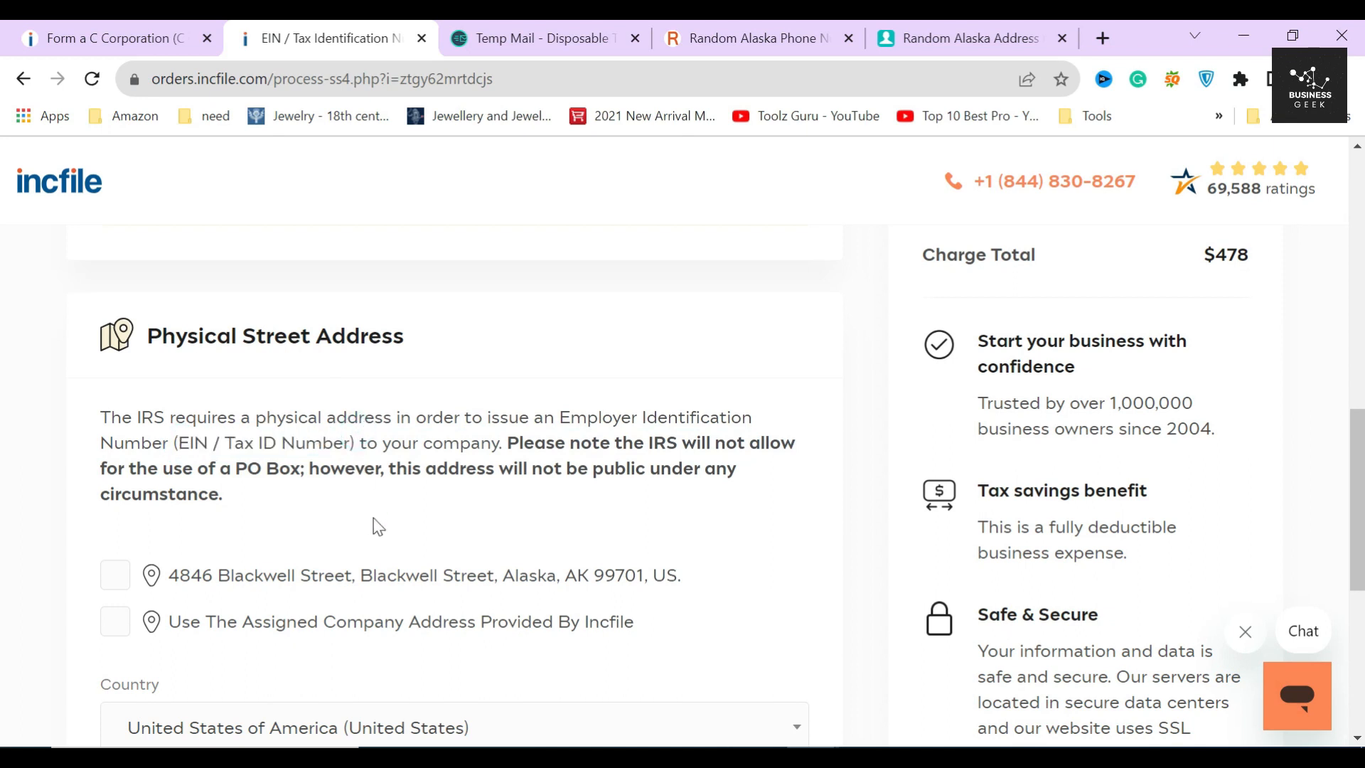
{"action": "scroll", "coordinate": [377, 519], "scroll_direction": "down", "scroll_amount": 2}
{"action": "left_click", "coordinate": [116, 421]}
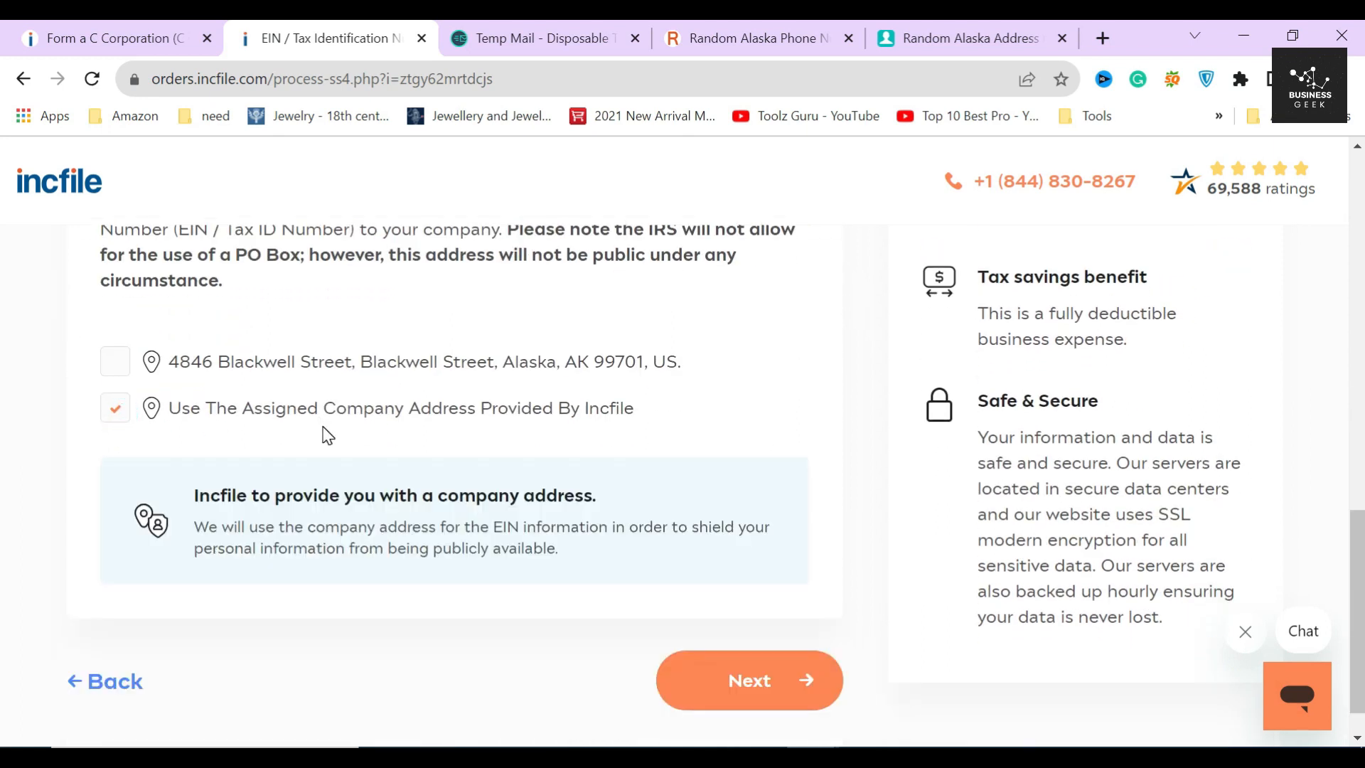
{"action": "scroll", "coordinate": [405, 491], "scroll_direction": "down", "scroll_amount": 1}
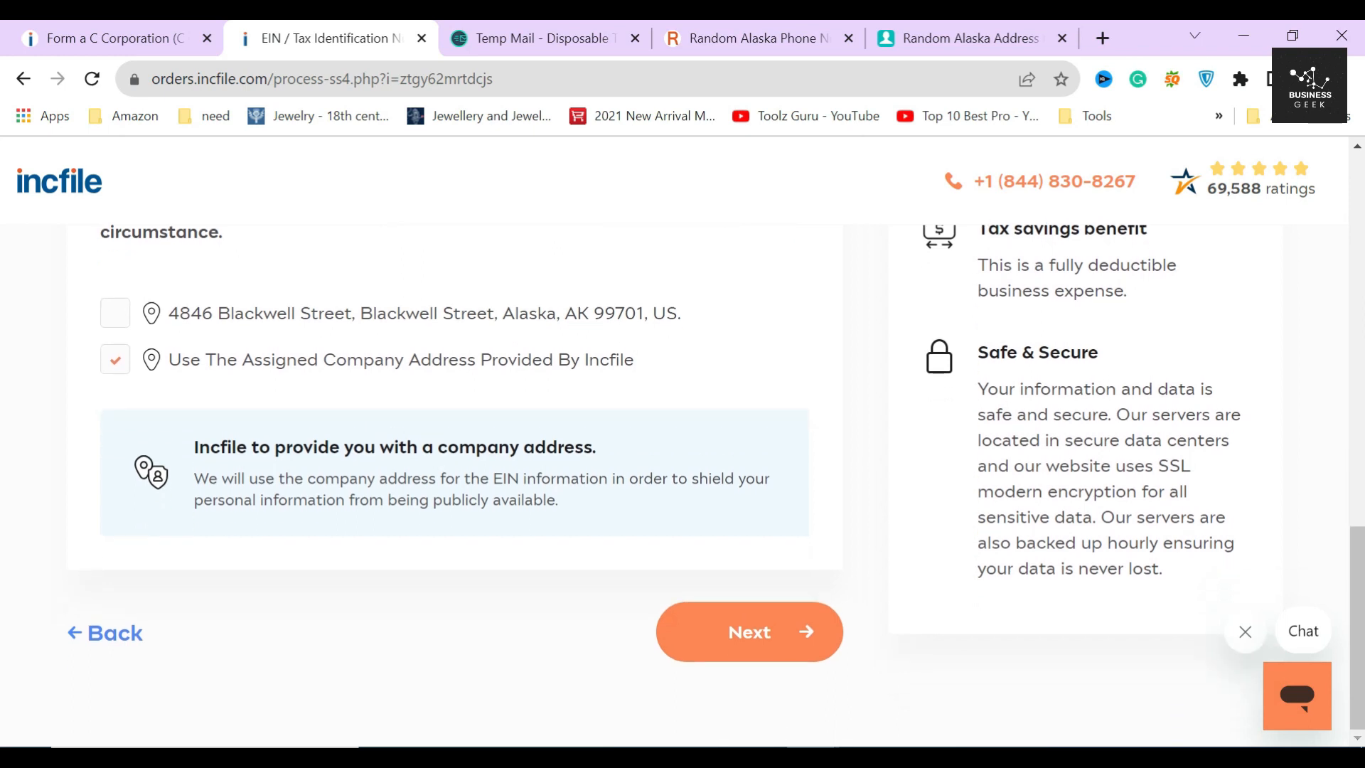
{"action": "left_click", "coordinate": [758, 616]}
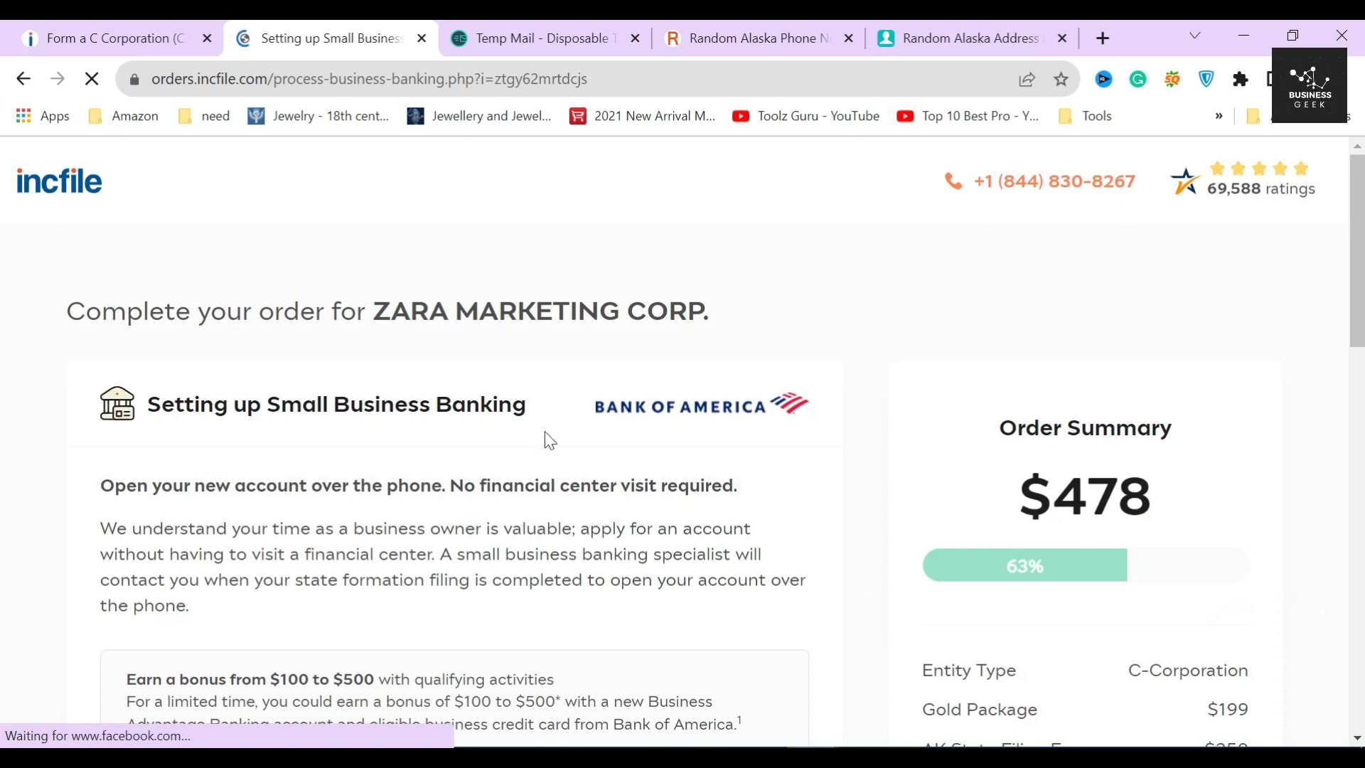
- Review the Bank of America Small Business Banking offer, its bonus details and residency note
{"action": "left_click_drag", "start_coordinate": [146, 404], "coordinate": [524, 441]}
{"action": "left_click", "coordinate": [524, 440]}
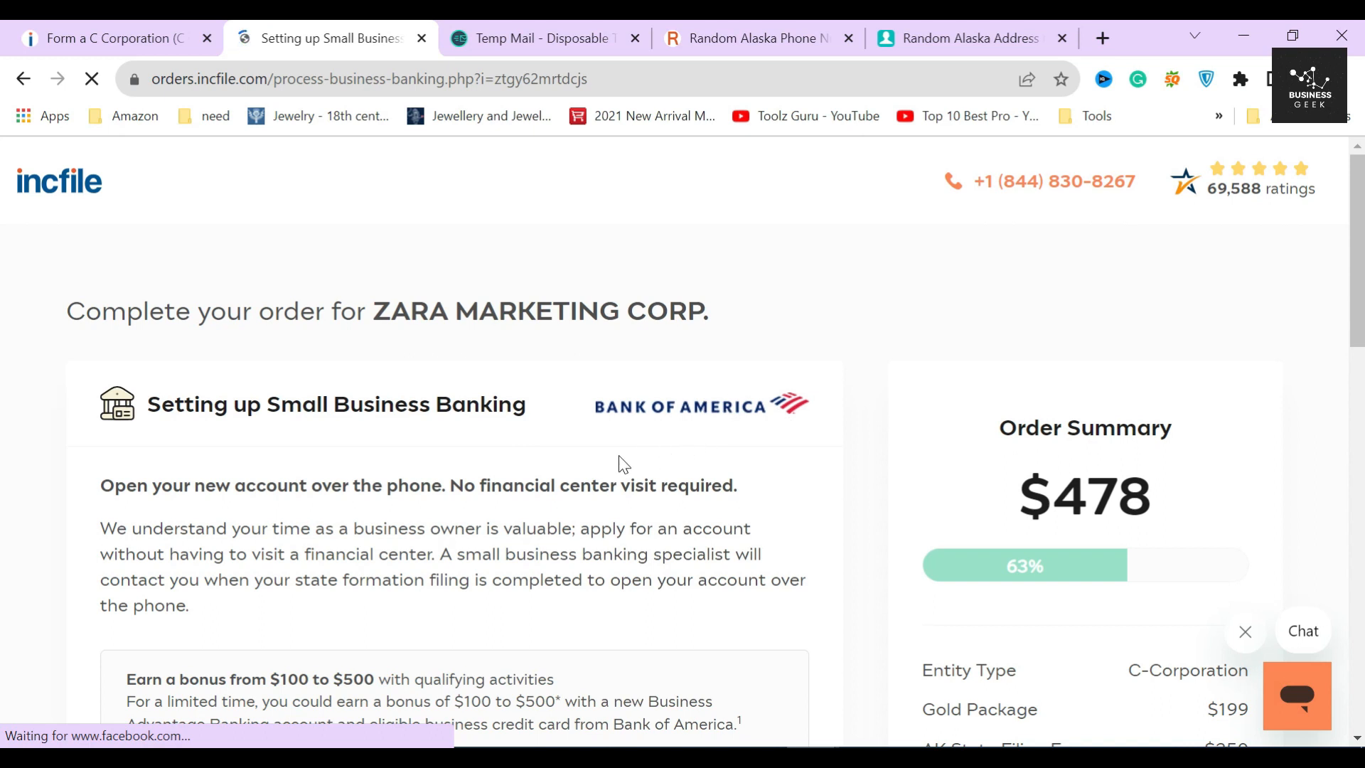
{"action": "scroll", "coordinate": [395, 509], "scroll_direction": "down", "scroll_amount": 2}
{"action": "scroll", "coordinate": [342, 493], "scroll_direction": "down", "scroll_amount": 1}
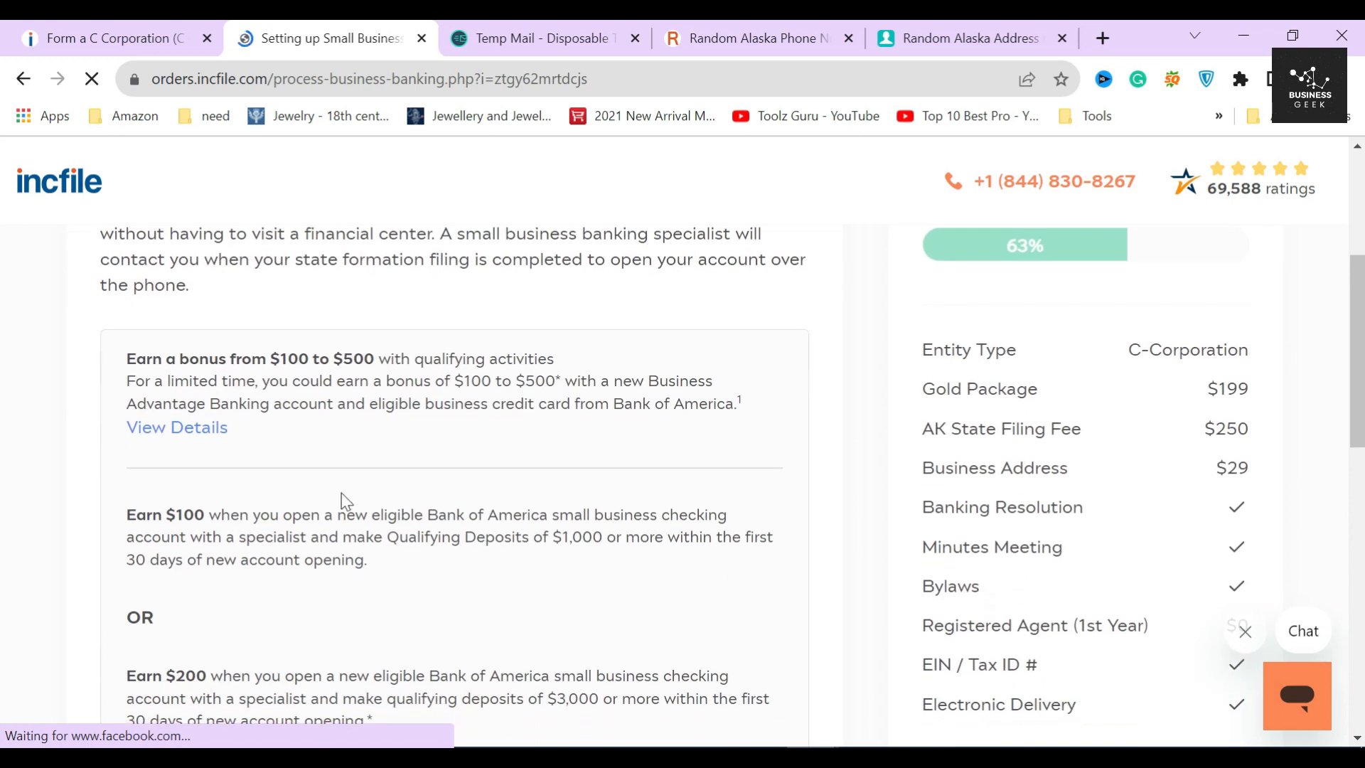
{"action": "left_click_drag", "start_coordinate": [125, 359], "coordinate": [387, 578]}
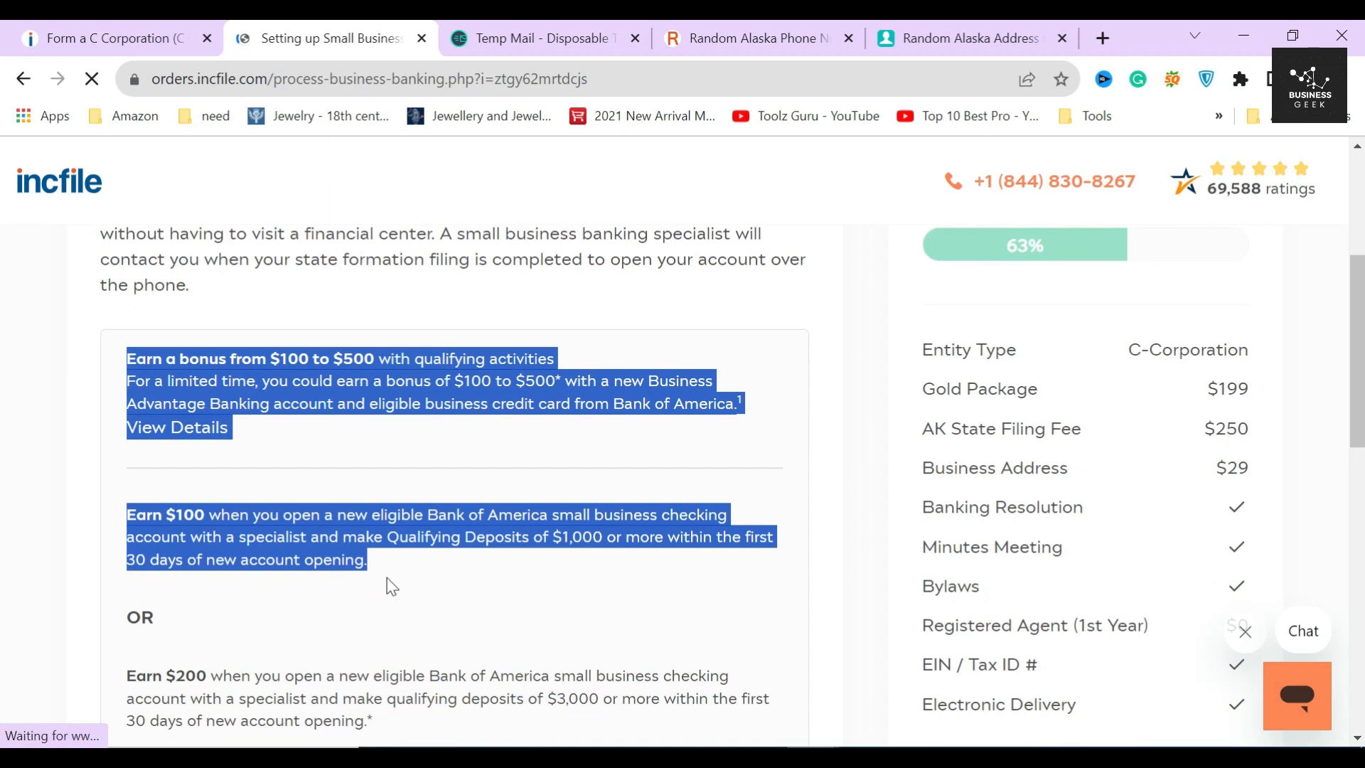
{"action": "left_click", "coordinate": [387, 577]}
{"action": "scroll", "coordinate": [390, 587], "scroll_direction": "down", "scroll_amount": 2}
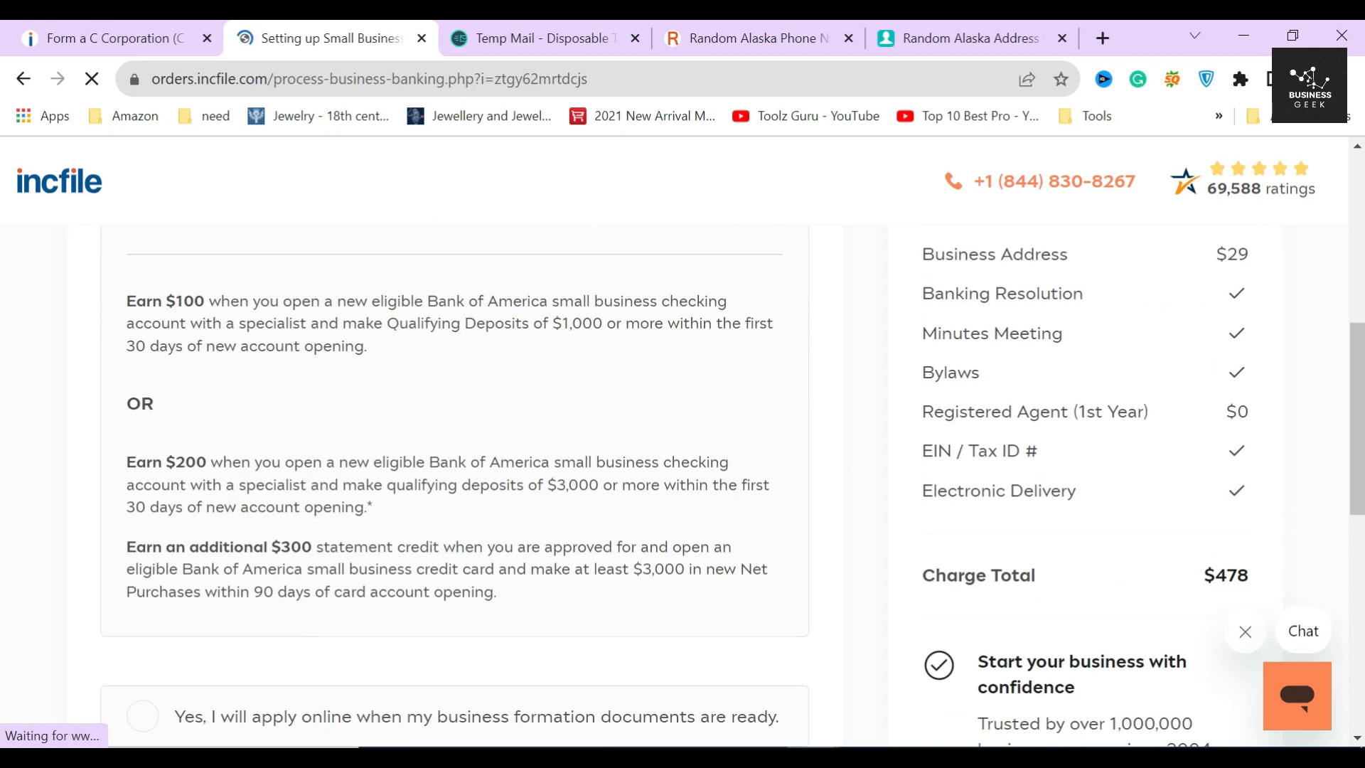
{"action": "scroll", "coordinate": [360, 504], "scroll_direction": "down", "scroll_amount": 5}
{"action": "scroll", "coordinate": [355, 512], "scroll_direction": "up", "scroll_amount": 2}
{"action": "left_click_drag", "start_coordinate": [102, 631], "coordinate": [445, 667]}
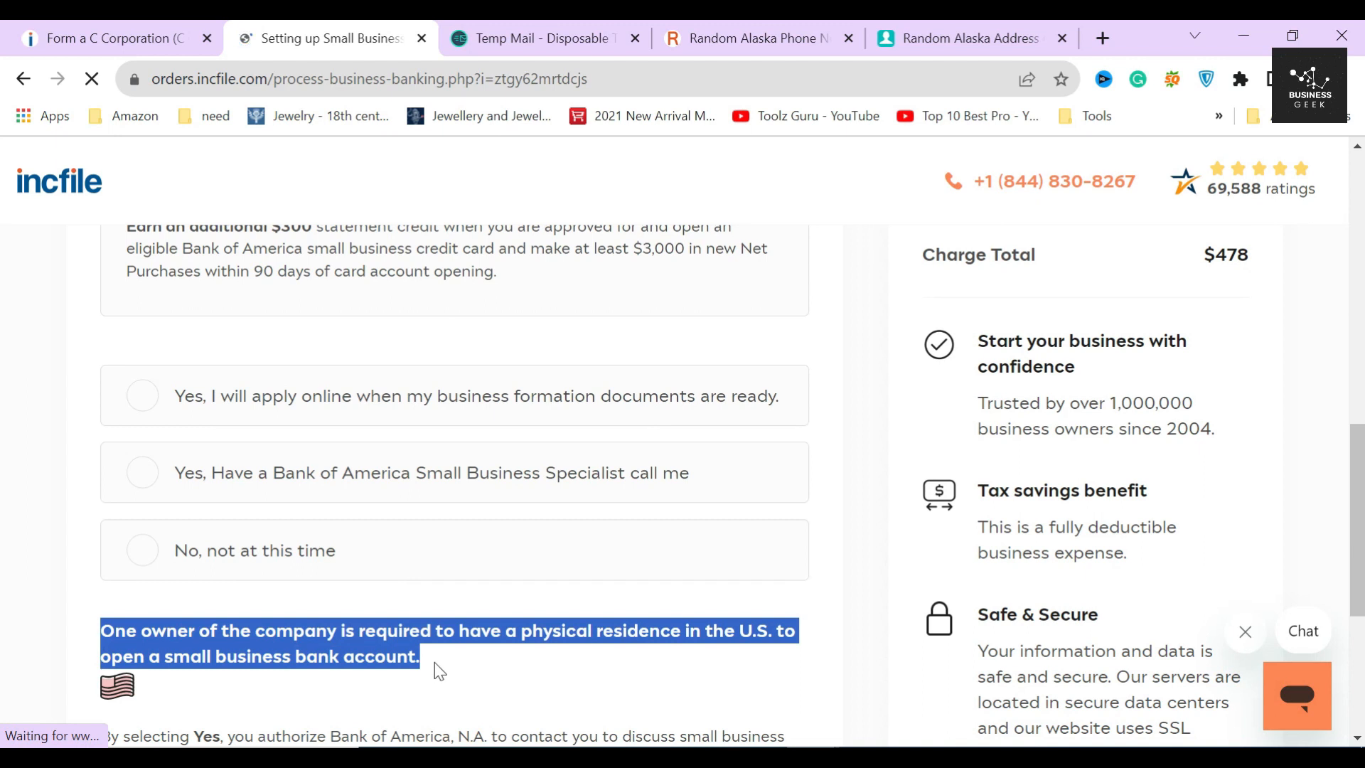
{"action": "scroll", "coordinate": [438, 600], "scroll_direction": "down", "scroll_amount": 1}
{"action": "left_click", "coordinate": [437, 601]}
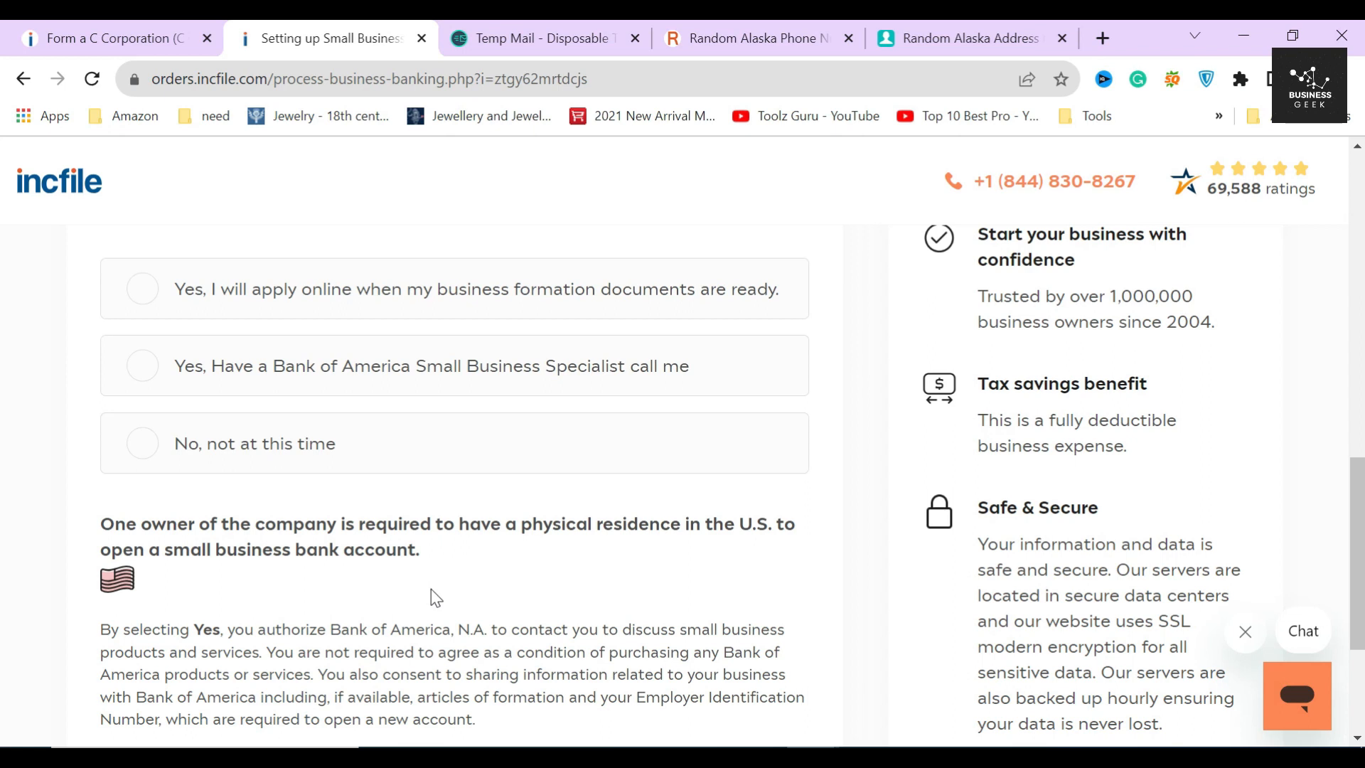
{"action": "scroll", "coordinate": [431, 589], "scroll_direction": "up", "scroll_amount": 1}
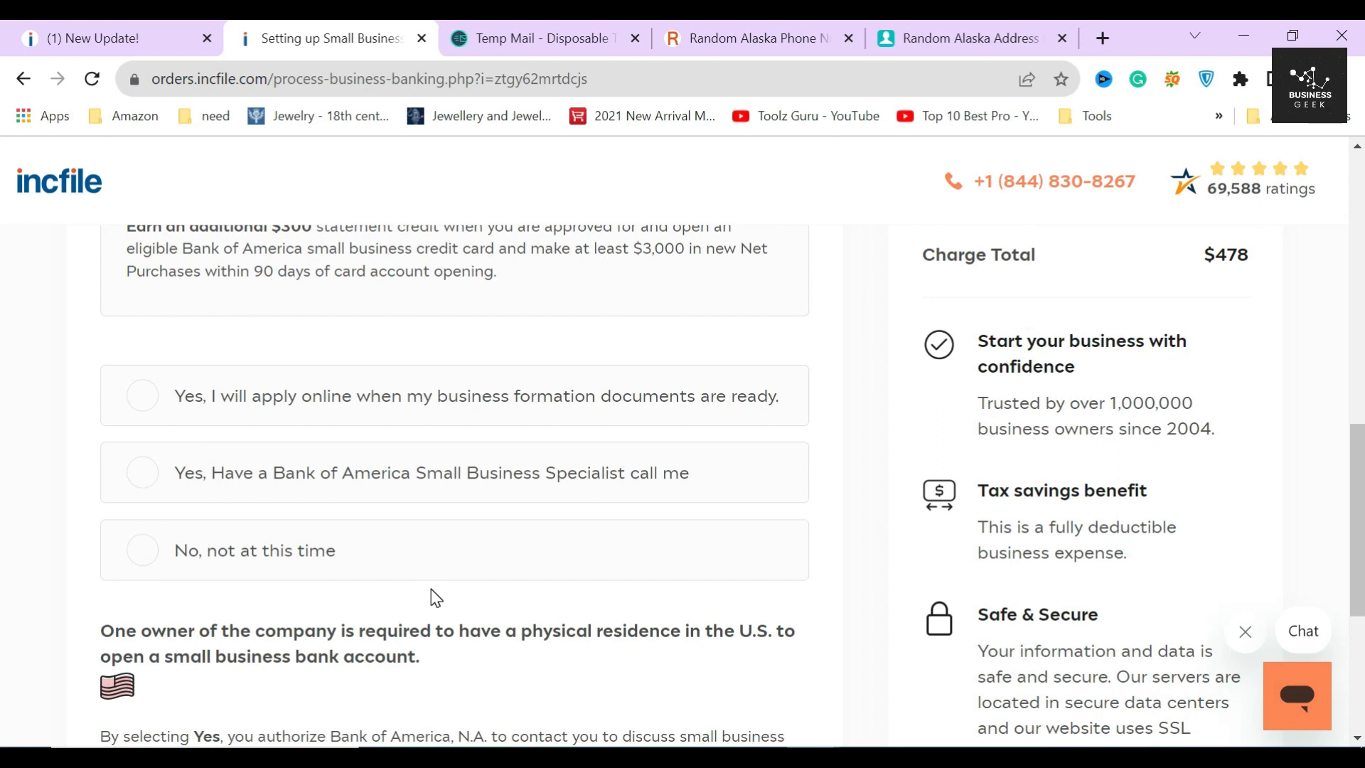
- Choose 'No, not at this time' for the banking offer and submit
{"action": "left_click", "coordinate": [253, 560]}
{"action": "scroll", "coordinate": [520, 570], "scroll_direction": "down", "scroll_amount": 4}
{"action": "left_click", "coordinate": [744, 640]}
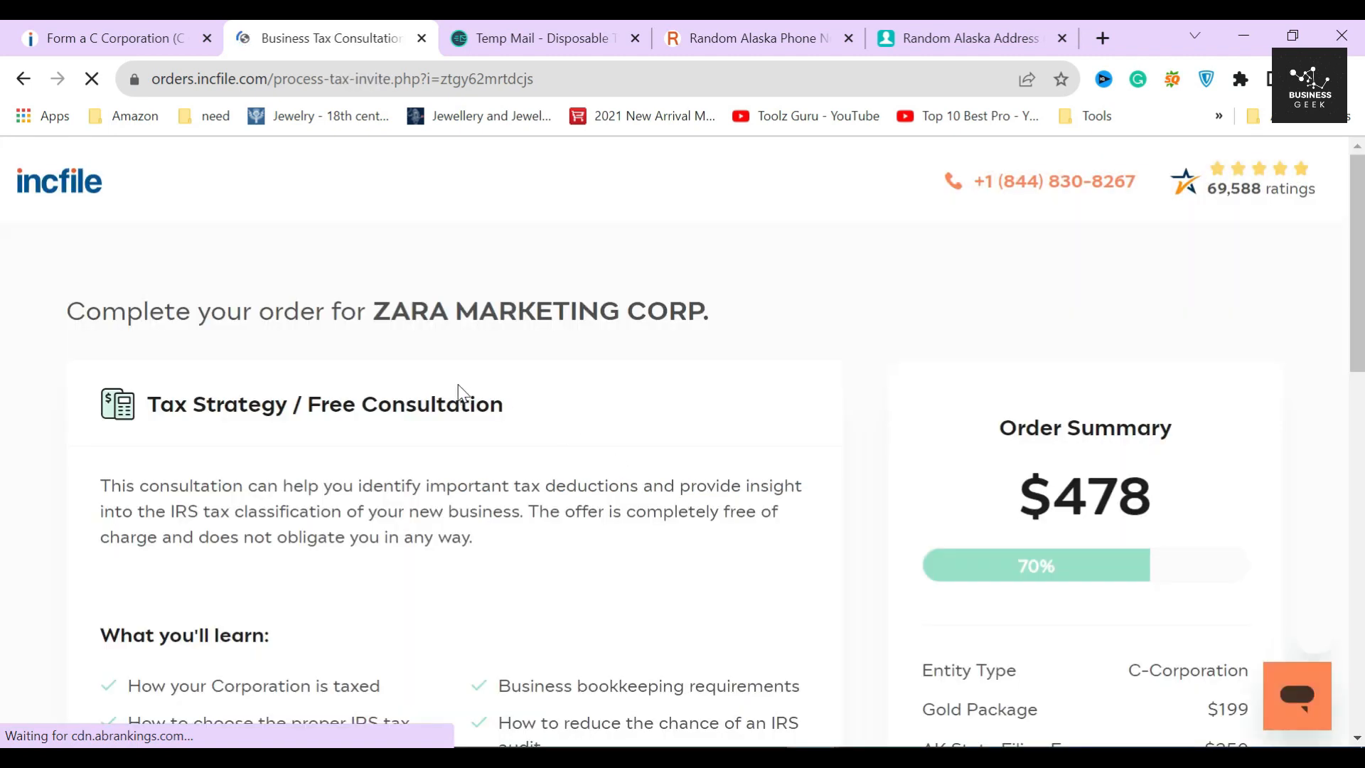
- Review the Tax Strategy topics, then opt in to the FREE Business Tax Consultation and continue
{"action": "left_click_drag", "start_coordinate": [138, 404], "coordinate": [545, 406]}
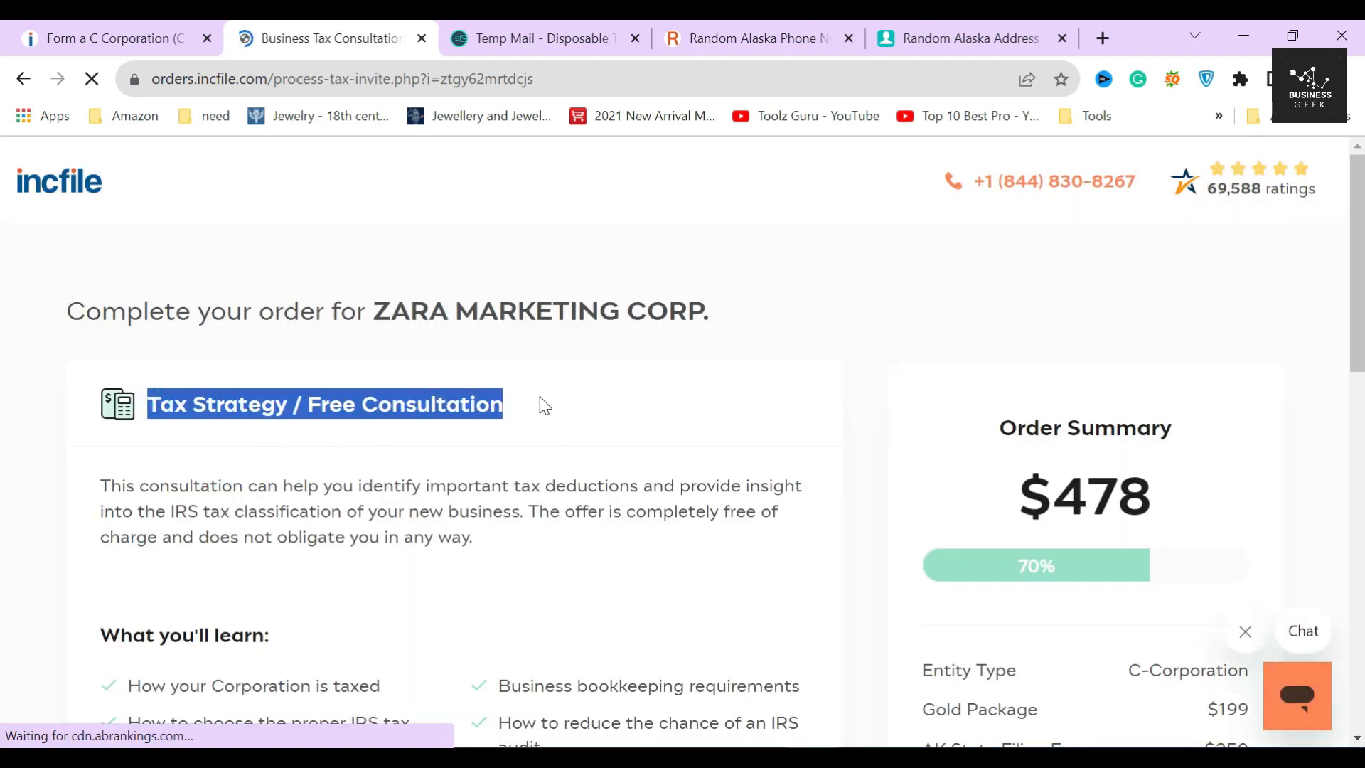
{"action": "left_click", "coordinate": [356, 427]}
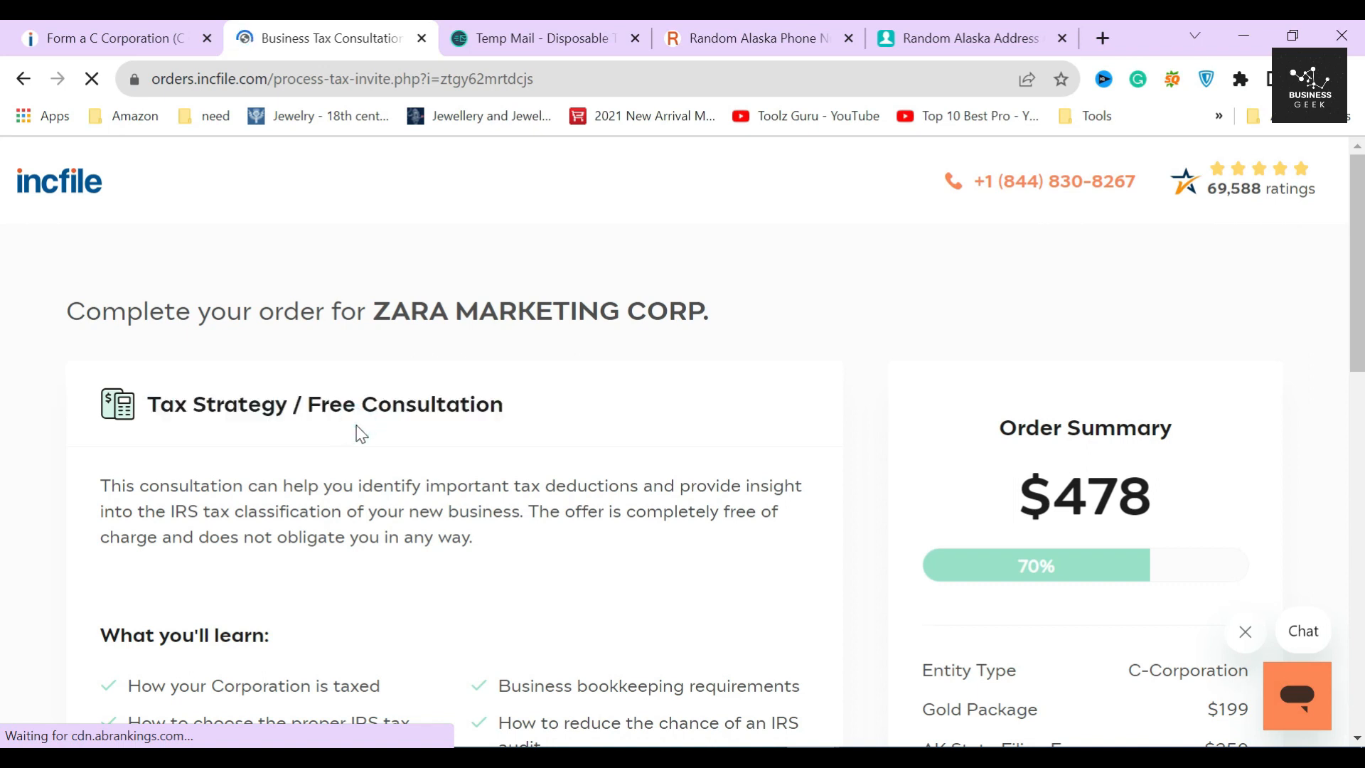
{"action": "scroll", "coordinate": [460, 530], "scroll_direction": "down", "scroll_amount": 6}
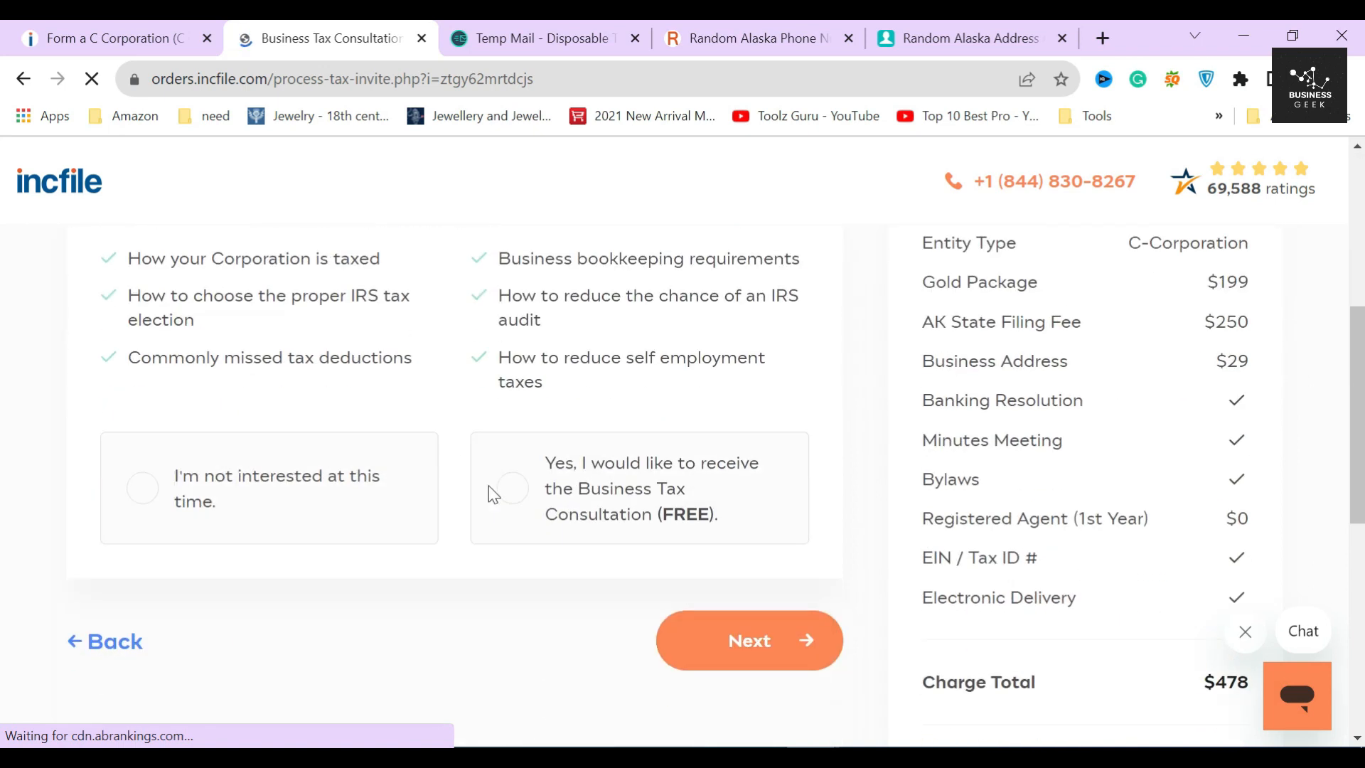
{"action": "scroll", "coordinate": [491, 430], "scroll_direction": "up", "scroll_amount": 5}
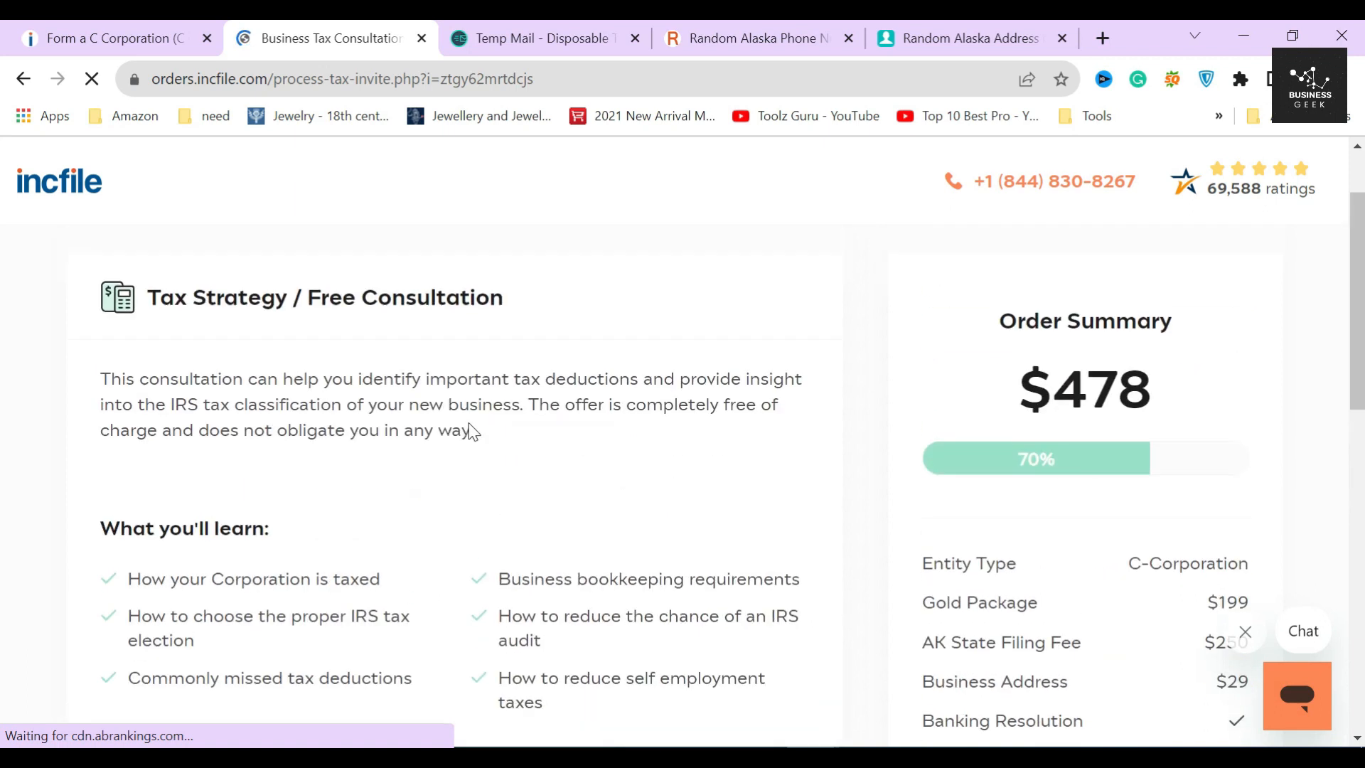
{"action": "scroll", "coordinate": [138, 576], "scroll_direction": "down", "scroll_amount": 2}
{"action": "left_click_drag", "start_coordinate": [128, 472], "coordinate": [553, 598]}
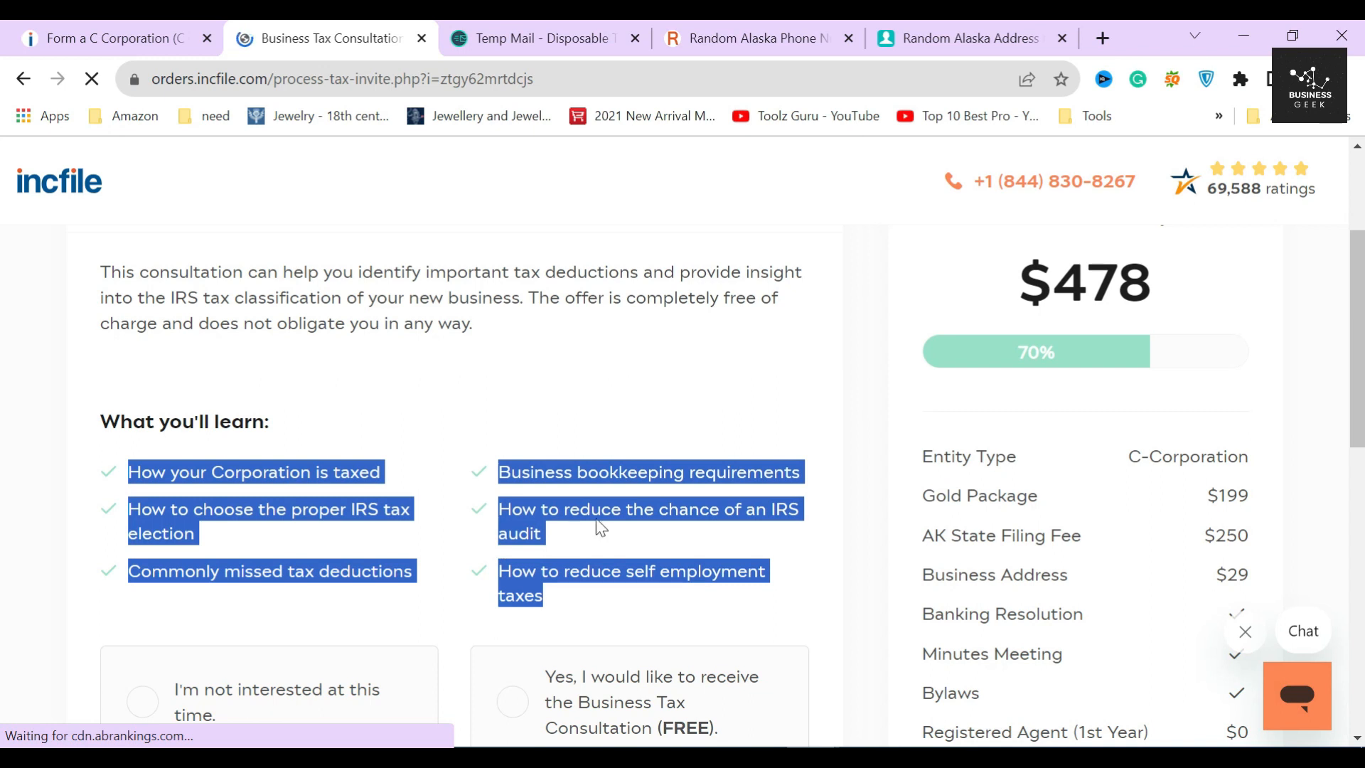
{"action": "scroll", "coordinate": [601, 526], "scroll_direction": "down", "scroll_amount": 4}
{"action": "left_click", "coordinate": [610, 390]}
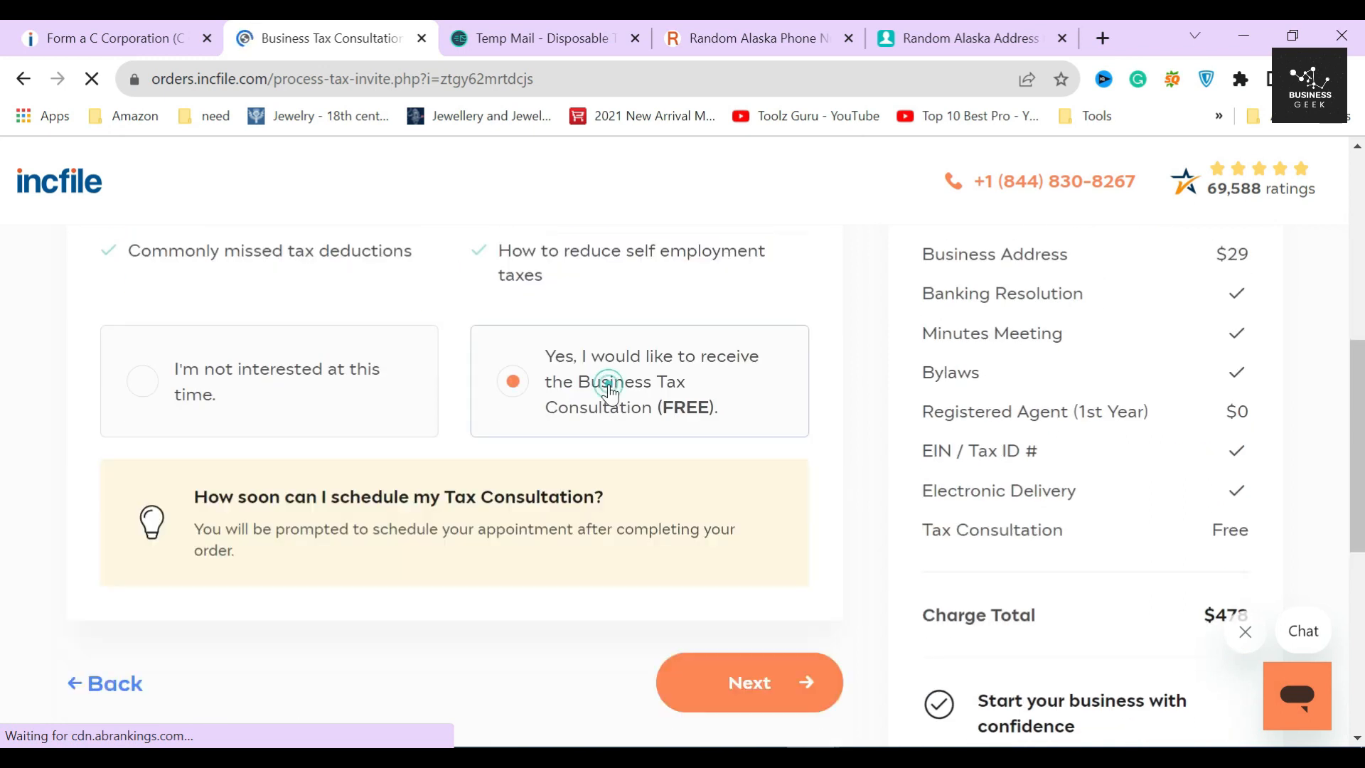
{"action": "left_click", "coordinate": [709, 682]}
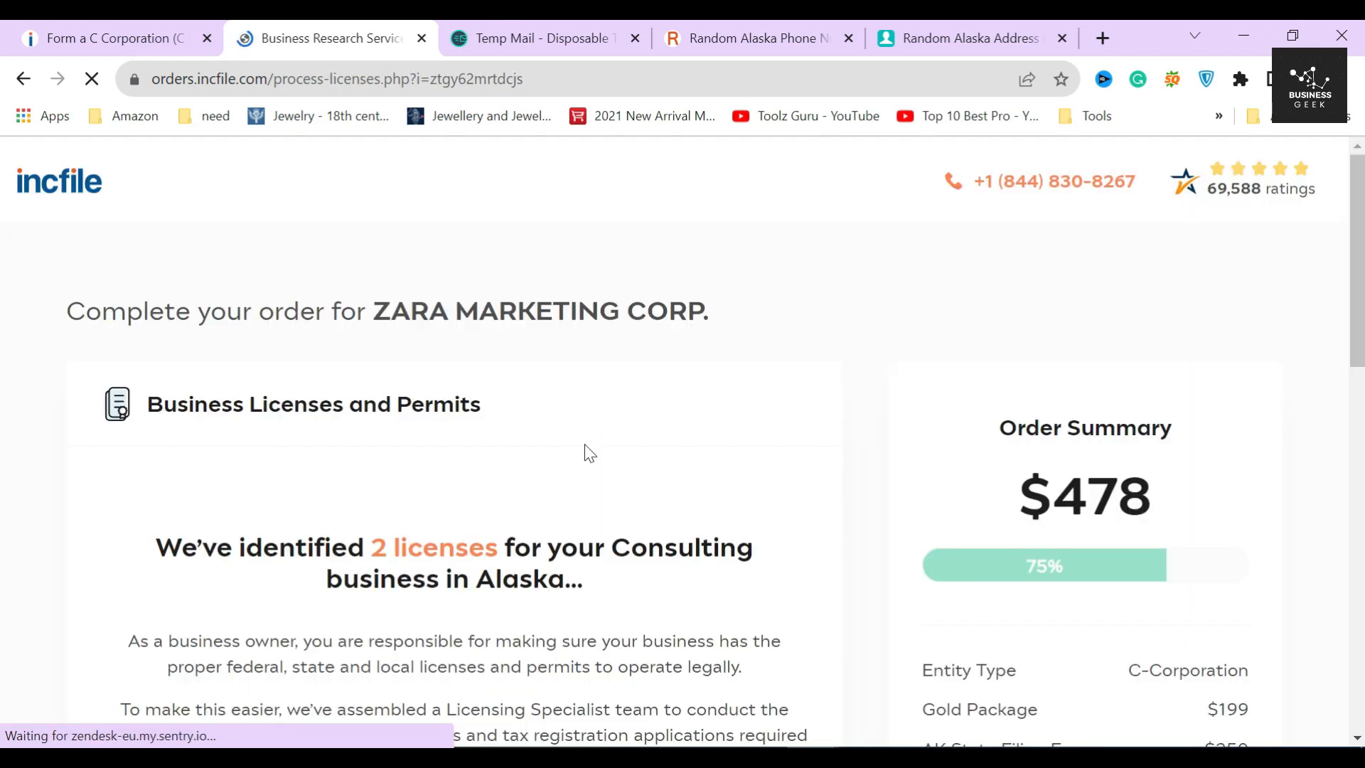
- Choose 'Yes, identify all licenses' for $99, raising the order total to $577
{"action": "left_click_drag", "start_coordinate": [140, 406], "coordinate": [530, 401]}
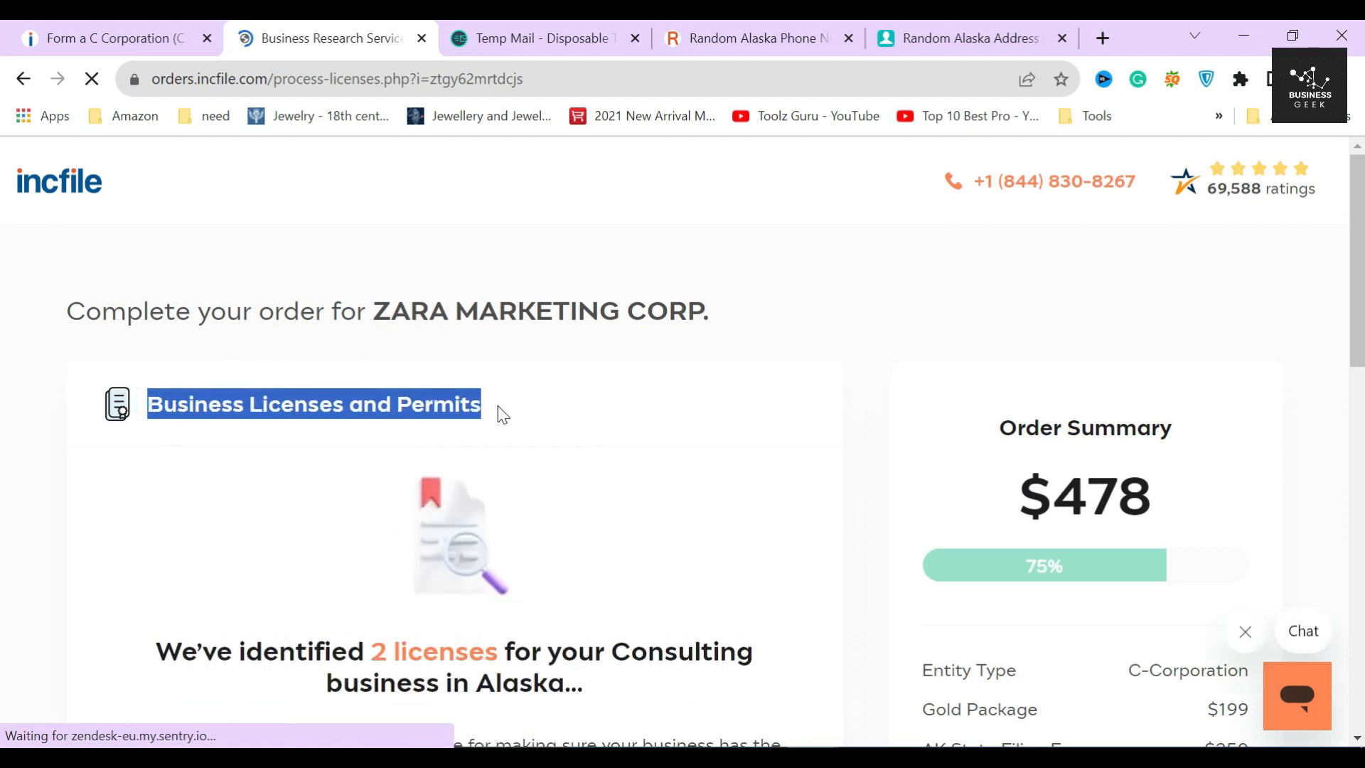
{"action": "scroll", "coordinate": [498, 412], "scroll_direction": "down", "scroll_amount": 3}
{"action": "scroll", "coordinate": [469, 388], "scroll_direction": "up", "scroll_amount": 2}
{"action": "left_click", "coordinate": [506, 299]}
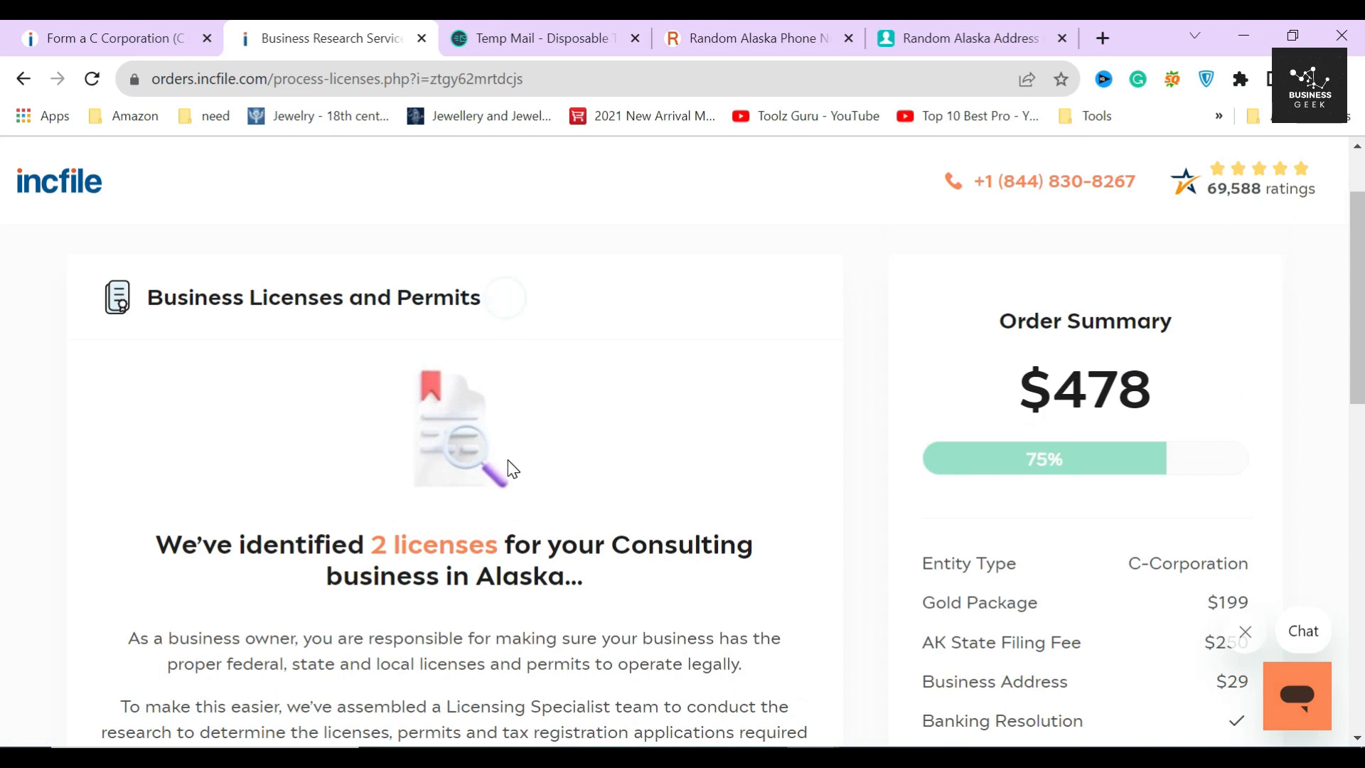
{"action": "scroll", "coordinate": [509, 465], "scroll_direction": "down", "scroll_amount": 2}
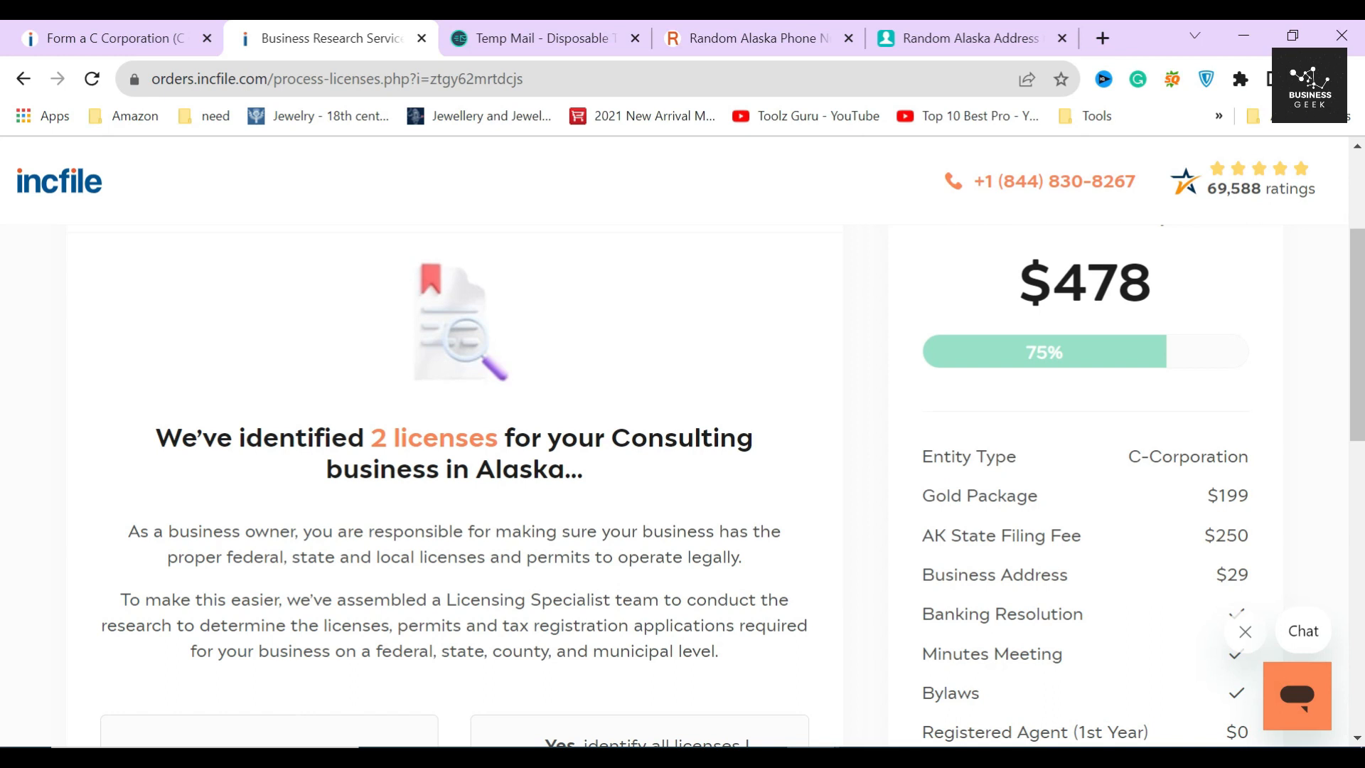
{"action": "left_click_drag", "start_coordinate": [368, 437], "coordinate": [505, 438]}
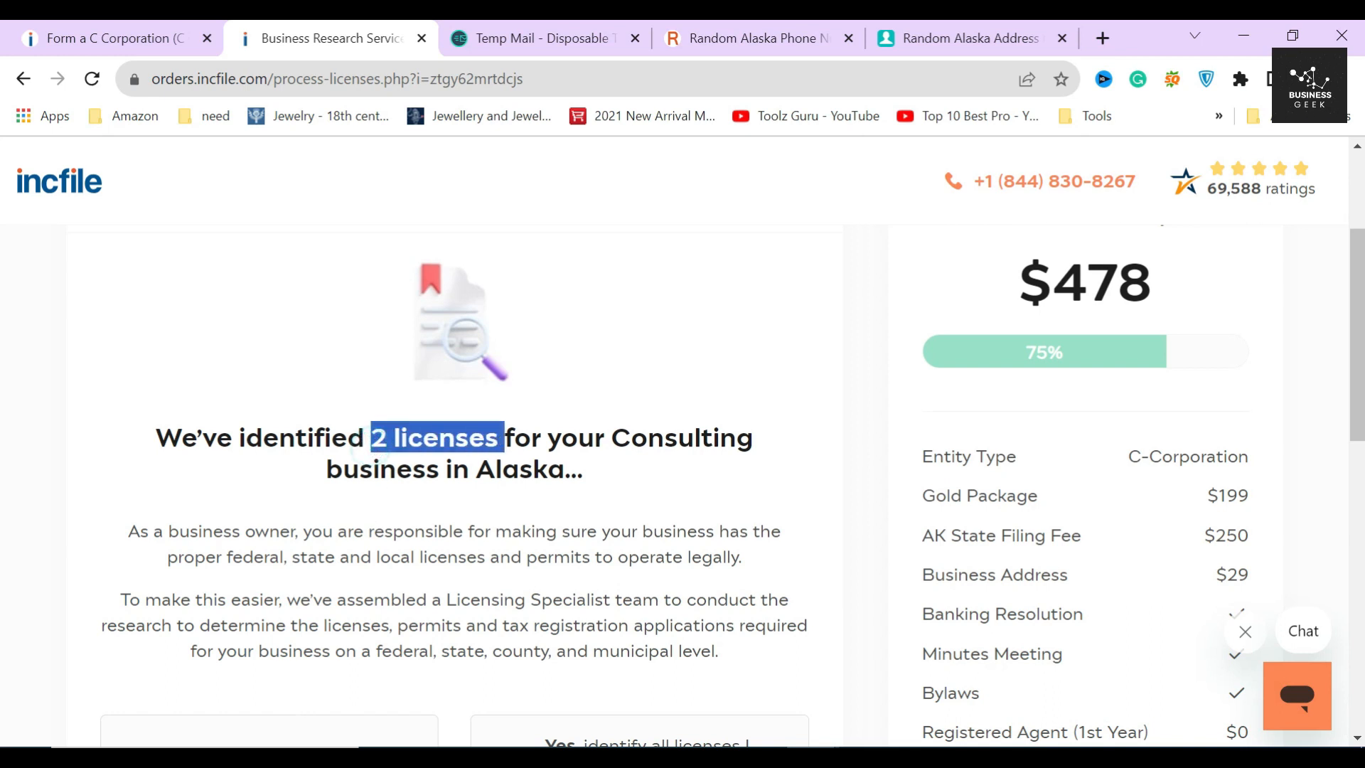
{"action": "left_click", "coordinate": [493, 504]}
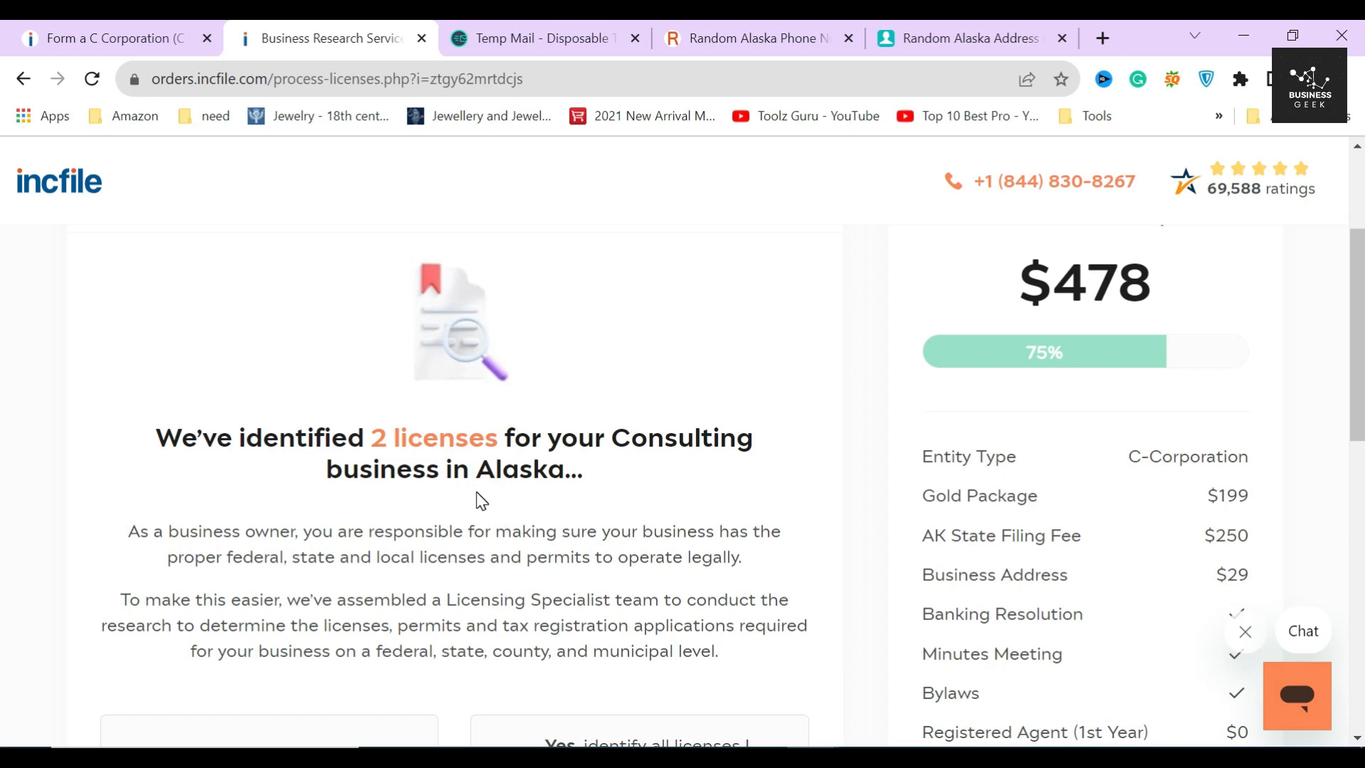
{"action": "scroll", "coordinate": [595, 517], "scroll_direction": "down", "scroll_amount": 4}
{"action": "left_click_drag", "start_coordinate": [562, 506], "coordinate": [605, 517]}
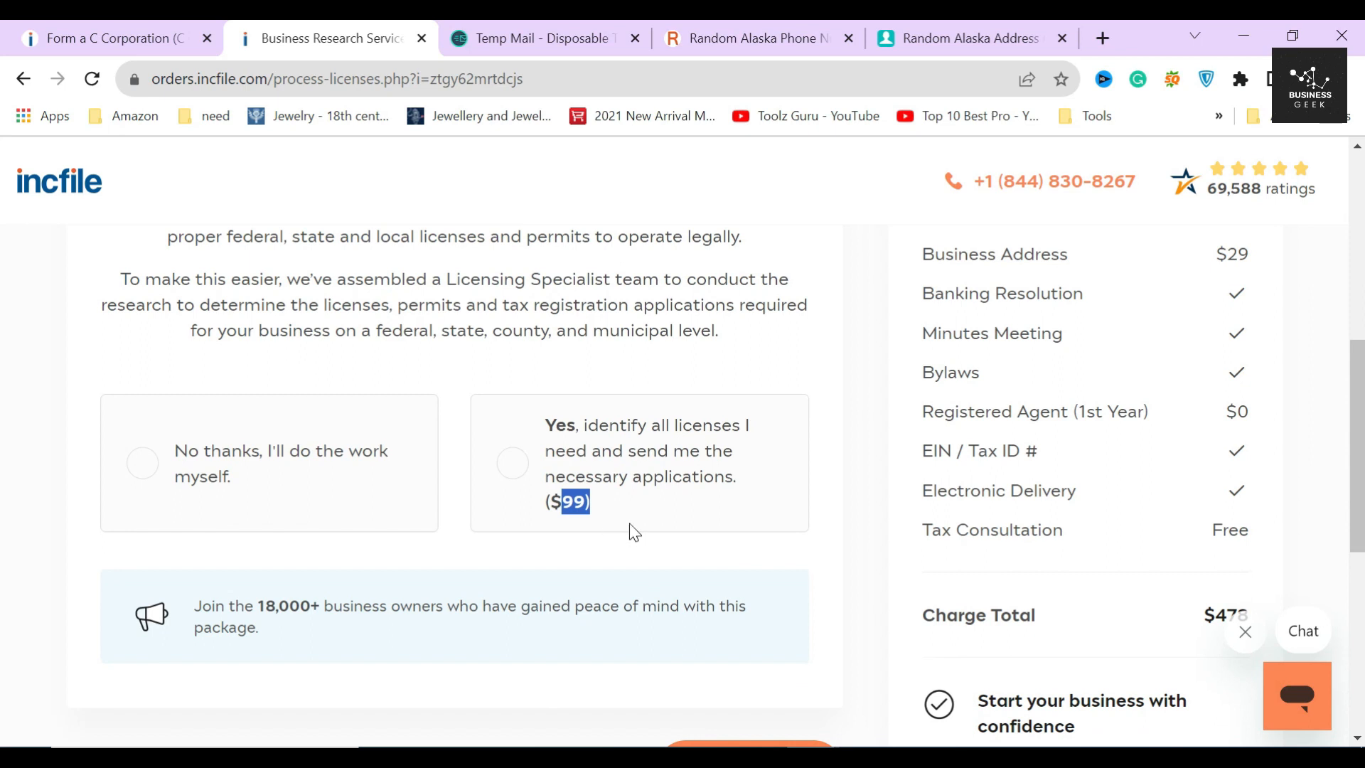
{"action": "left_click", "coordinate": [626, 483]}
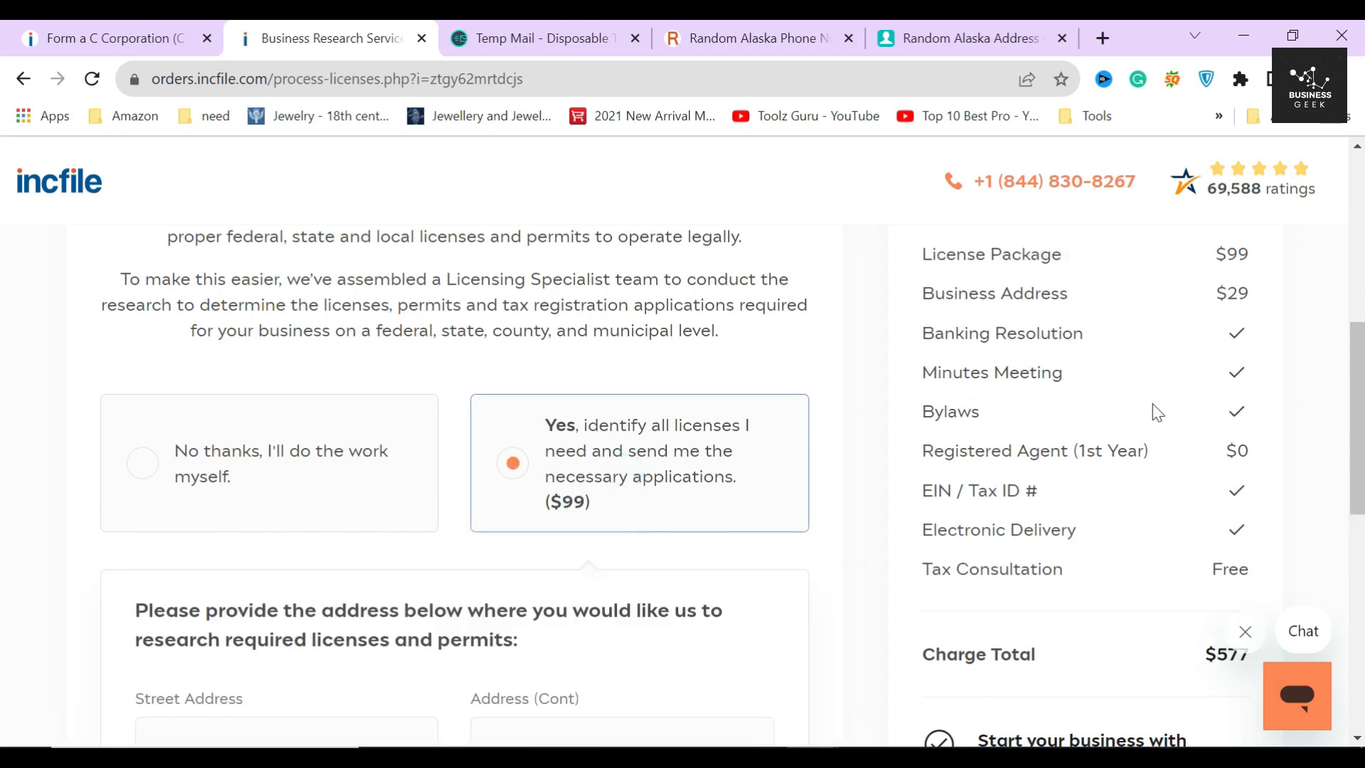
- Check the $99 License Package price and the license research address fields
{"action": "left_click_drag", "start_coordinate": [1228, 254], "coordinate": [1276, 262]}
{"action": "left_click", "coordinate": [451, 545]}
{"action": "scroll", "coordinate": [450, 548], "scroll_direction": "down", "scroll_amount": 3}
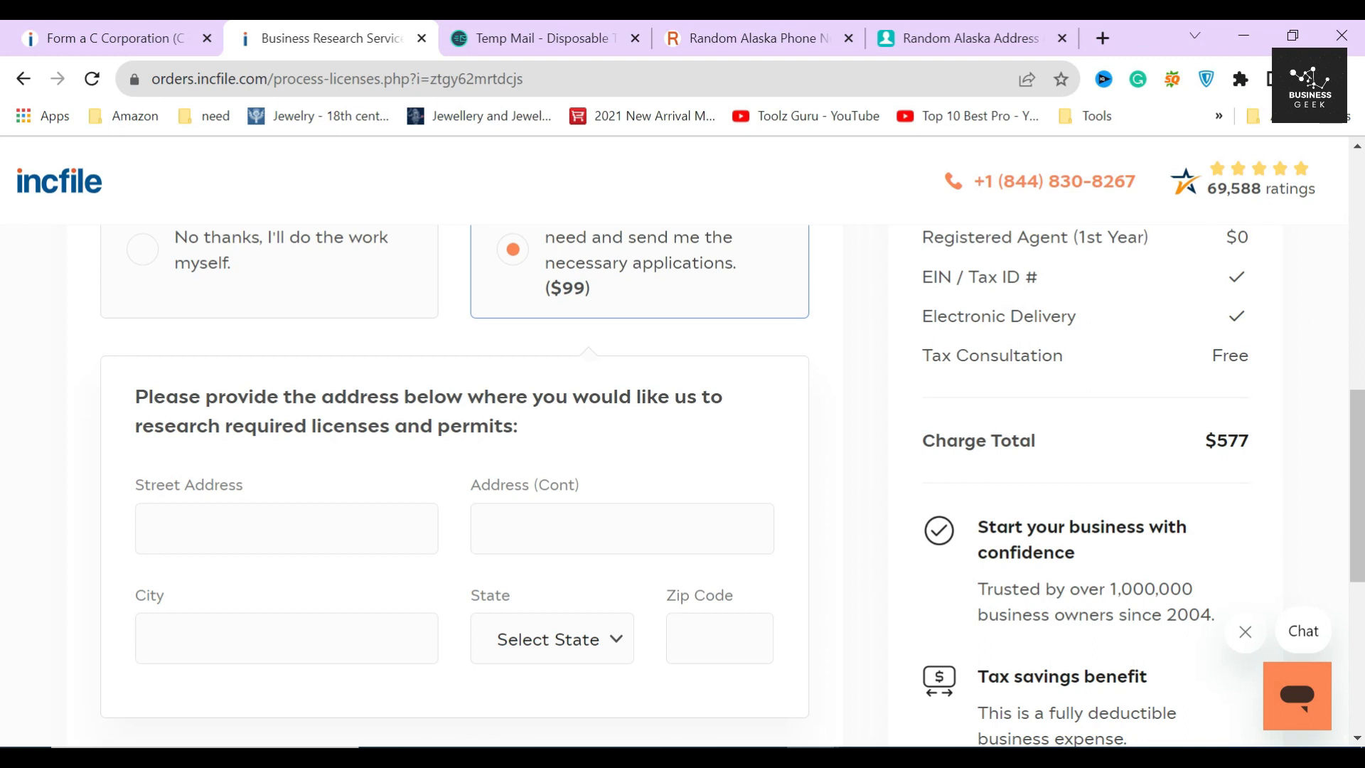
{"action": "left_click", "coordinate": [299, 529]}
{"action": "left_click", "coordinate": [568, 529]}
{"action": "left_click", "coordinate": [305, 661]}
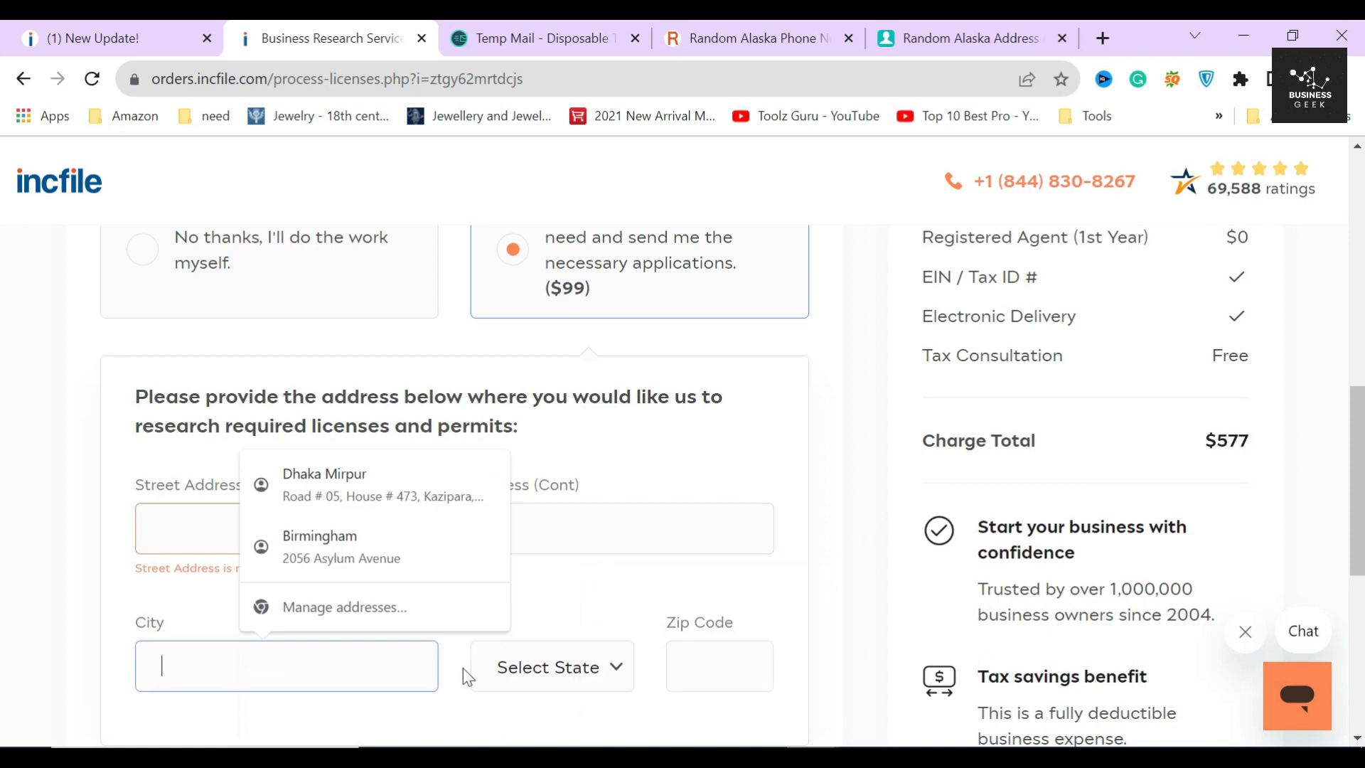
{"action": "left_click", "coordinate": [840, 554]}
{"action": "scroll", "coordinate": [844, 555], "scroll_direction": "down", "scroll_amount": 3}
{"action": "scroll", "coordinate": [844, 555], "scroll_direction": "up", "scroll_amount": 6}
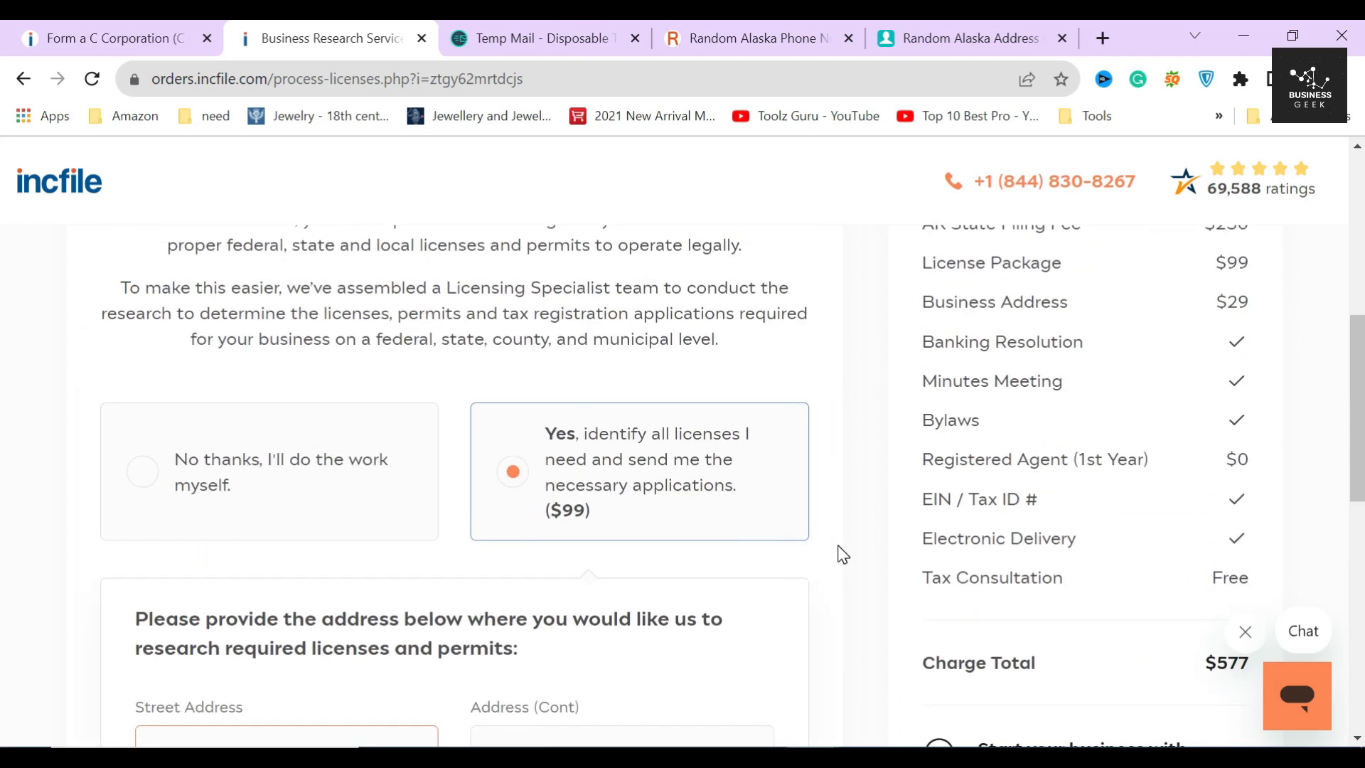
{"action": "scroll", "coordinate": [843, 554], "scroll_direction": "down", "scroll_amount": 2}
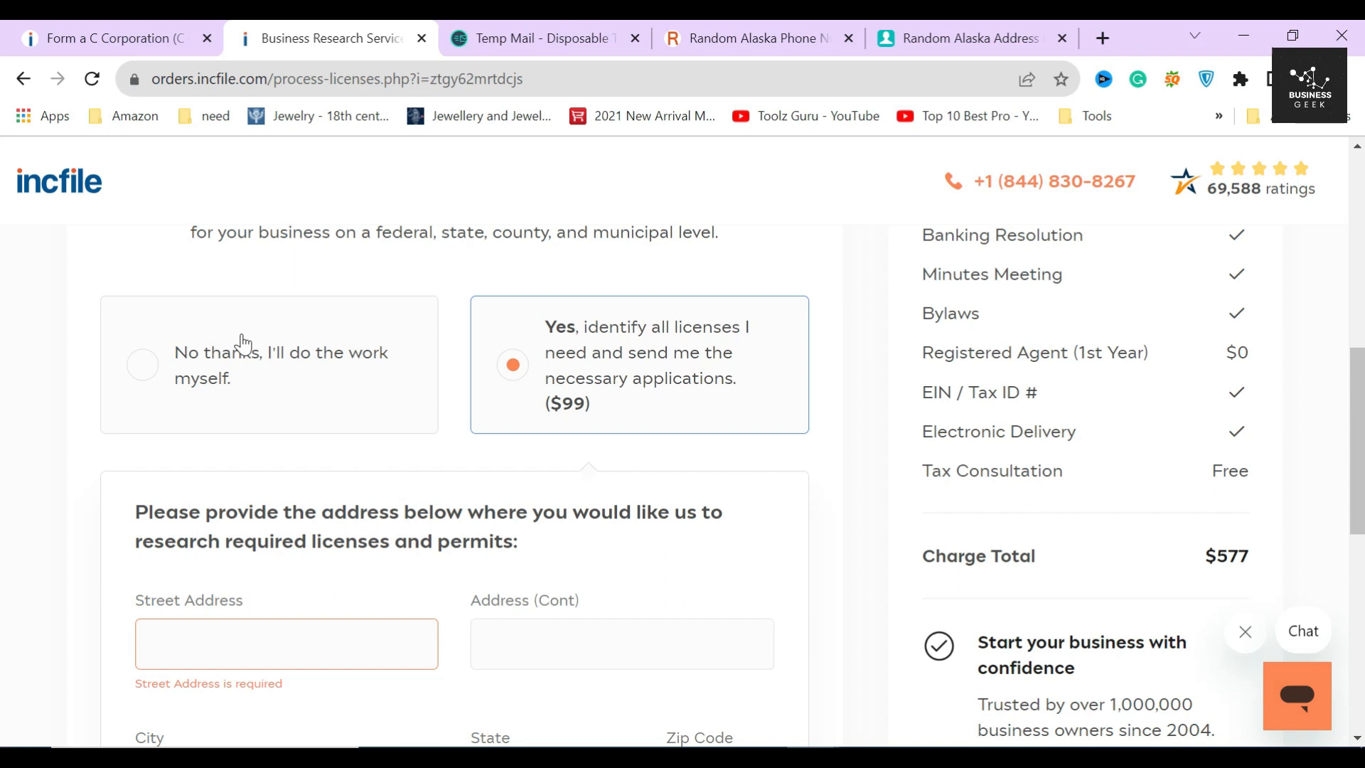
- Select 'No thanks, I'll do the work myself' to restore the $478 total, then continue
{"action": "left_click", "coordinate": [241, 360]}
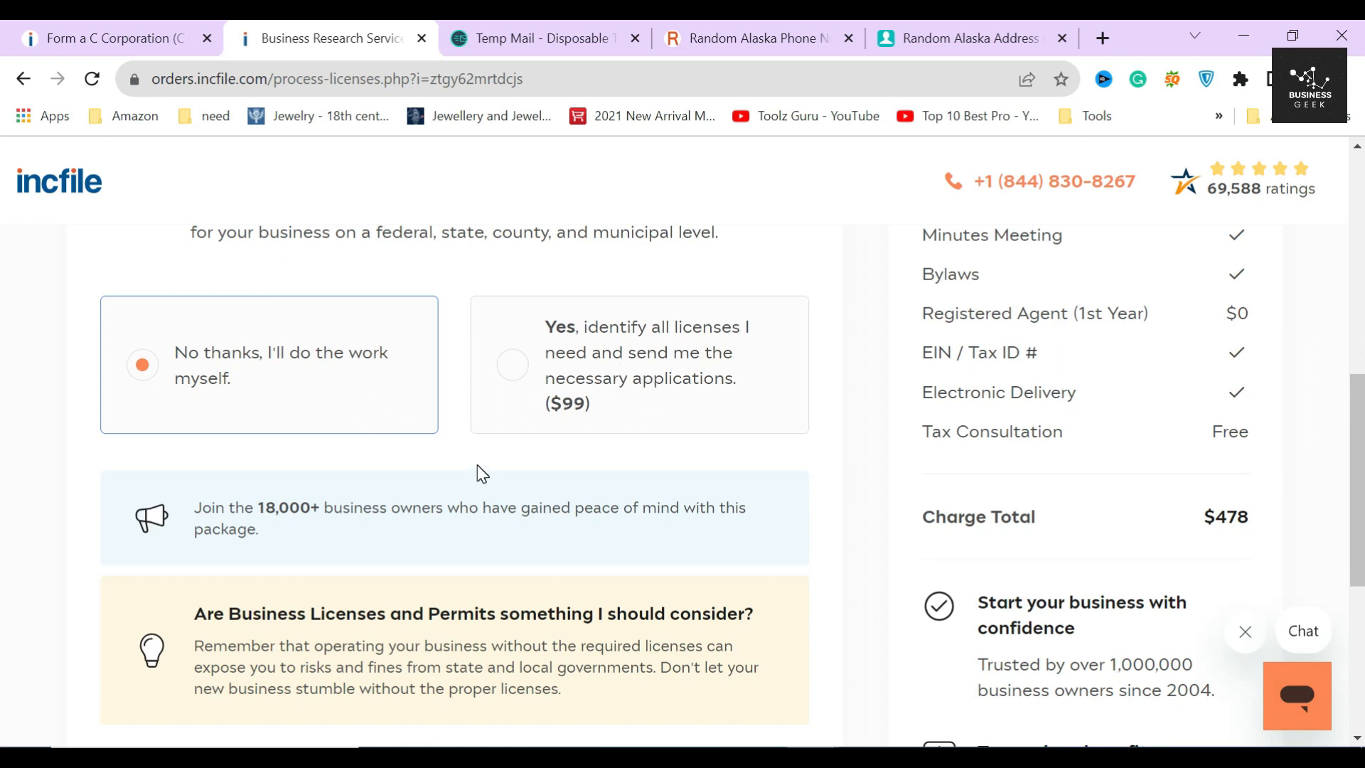
{"action": "scroll", "coordinate": [482, 474], "scroll_direction": "up", "scroll_amount": 3}
{"action": "scroll", "coordinate": [482, 473], "scroll_direction": "up", "scroll_amount": 1}
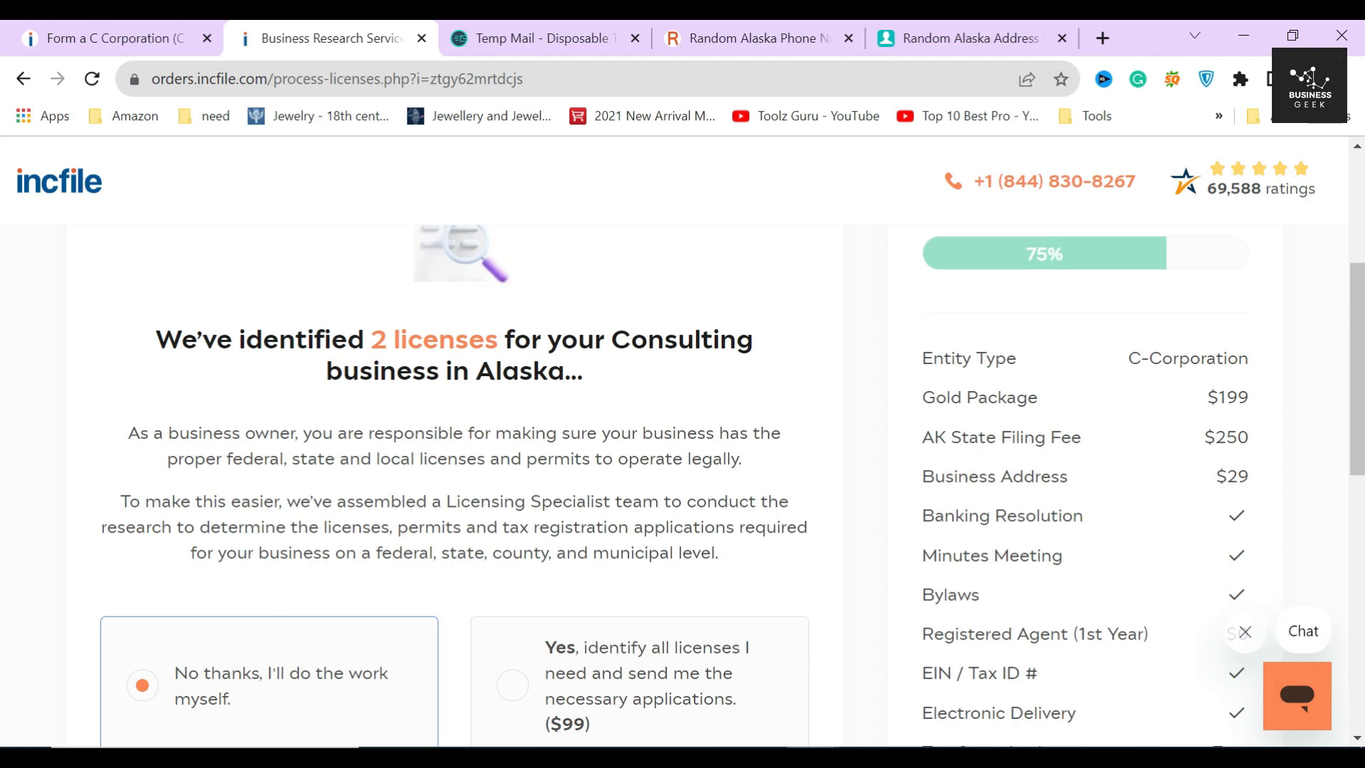
{"action": "scroll", "coordinate": [509, 488], "scroll_direction": "down", "scroll_amount": 10}
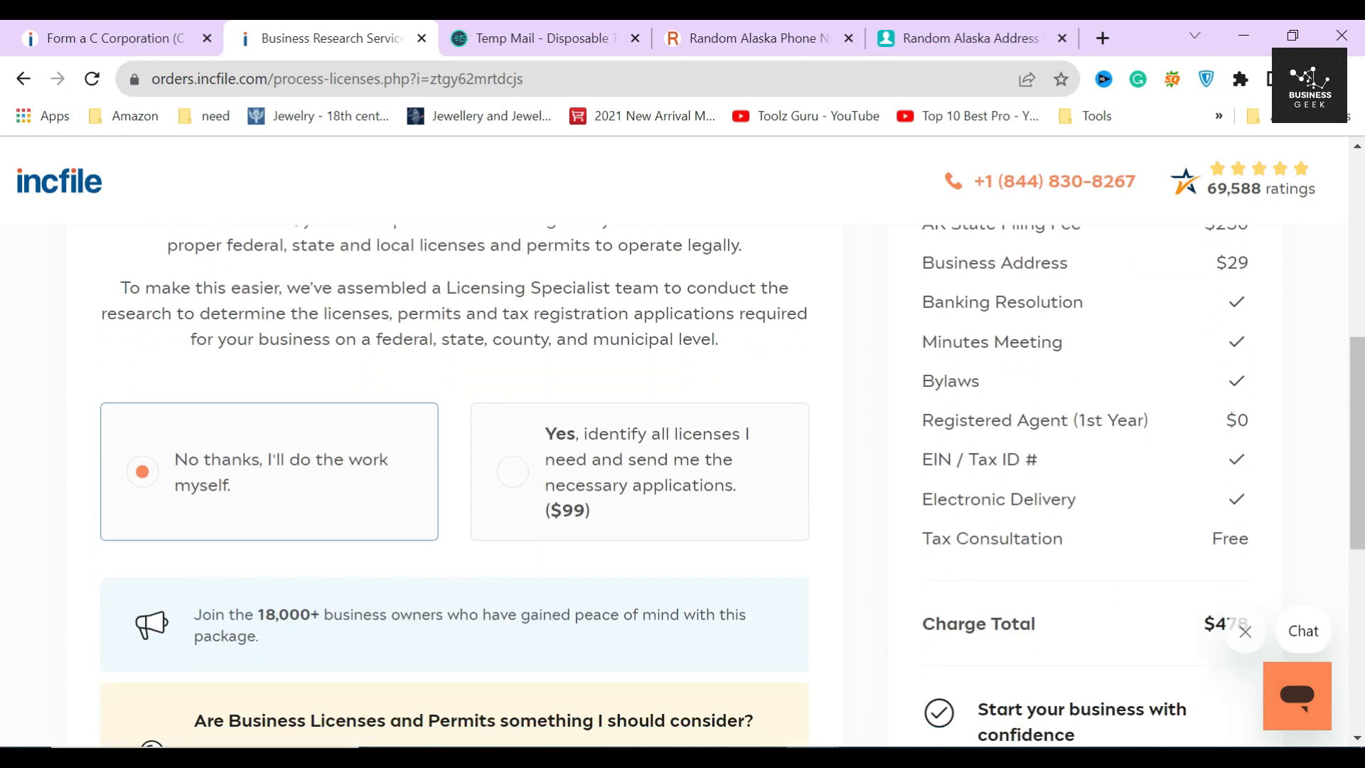
{"action": "left_click", "coordinate": [738, 439]}
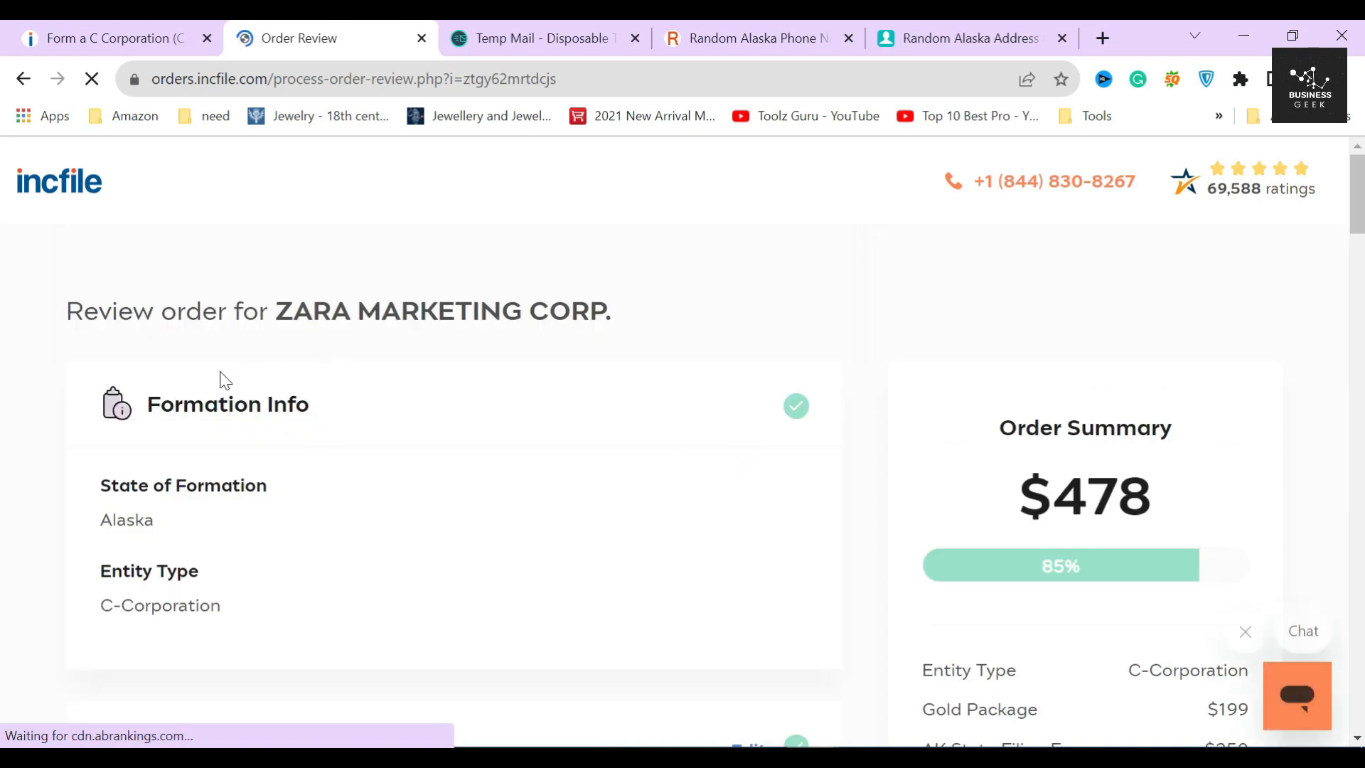
- Review the Formation Info and following sections of the Order Review page
{"action": "left_click_drag", "start_coordinate": [144, 403], "coordinate": [315, 408]}
{"action": "left_click", "coordinate": [332, 403]}
{"action": "scroll", "coordinate": [332, 404], "scroll_direction": "down", "scroll_amount": 2}
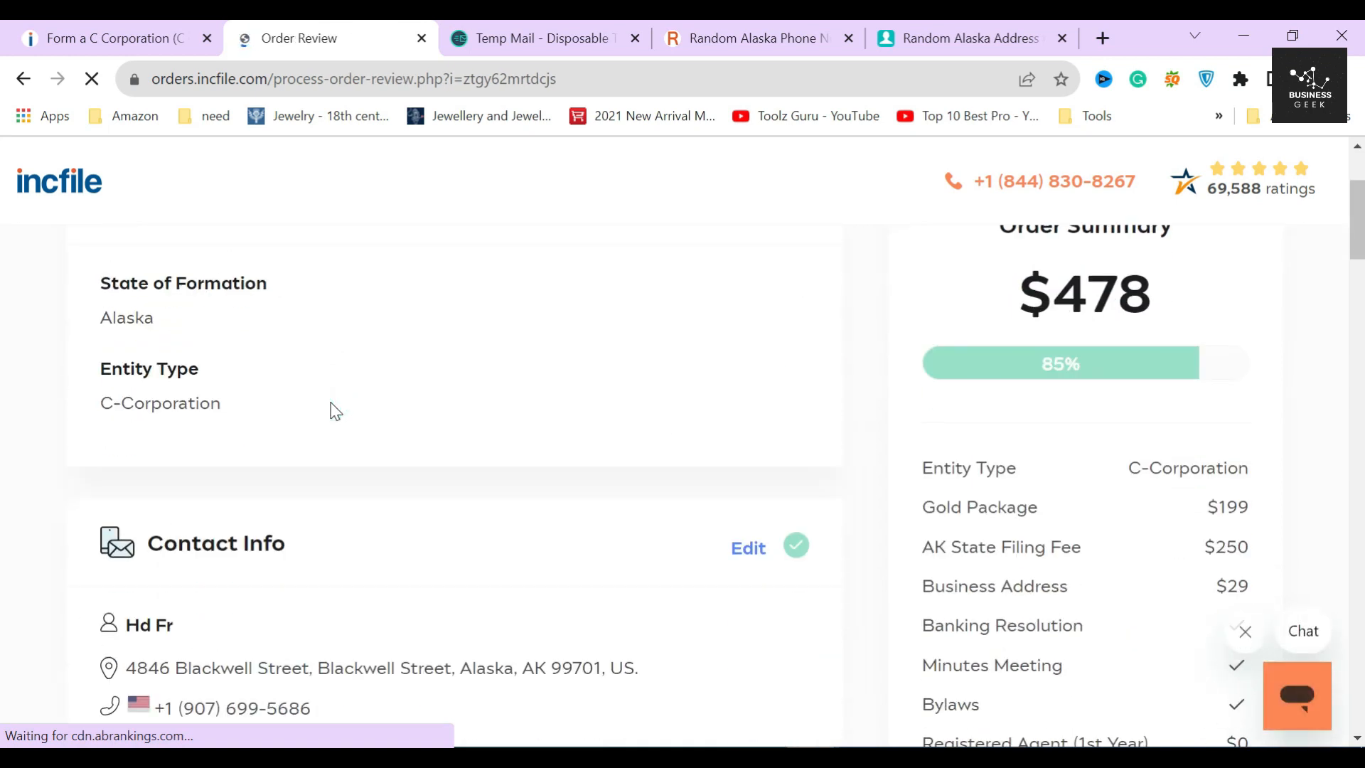
{"action": "left_click", "coordinate": [297, 351]}
{"action": "scroll", "coordinate": [308, 570], "scroll_direction": "down", "scroll_amount": 3}
{"action": "left_click", "coordinate": [268, 408]}
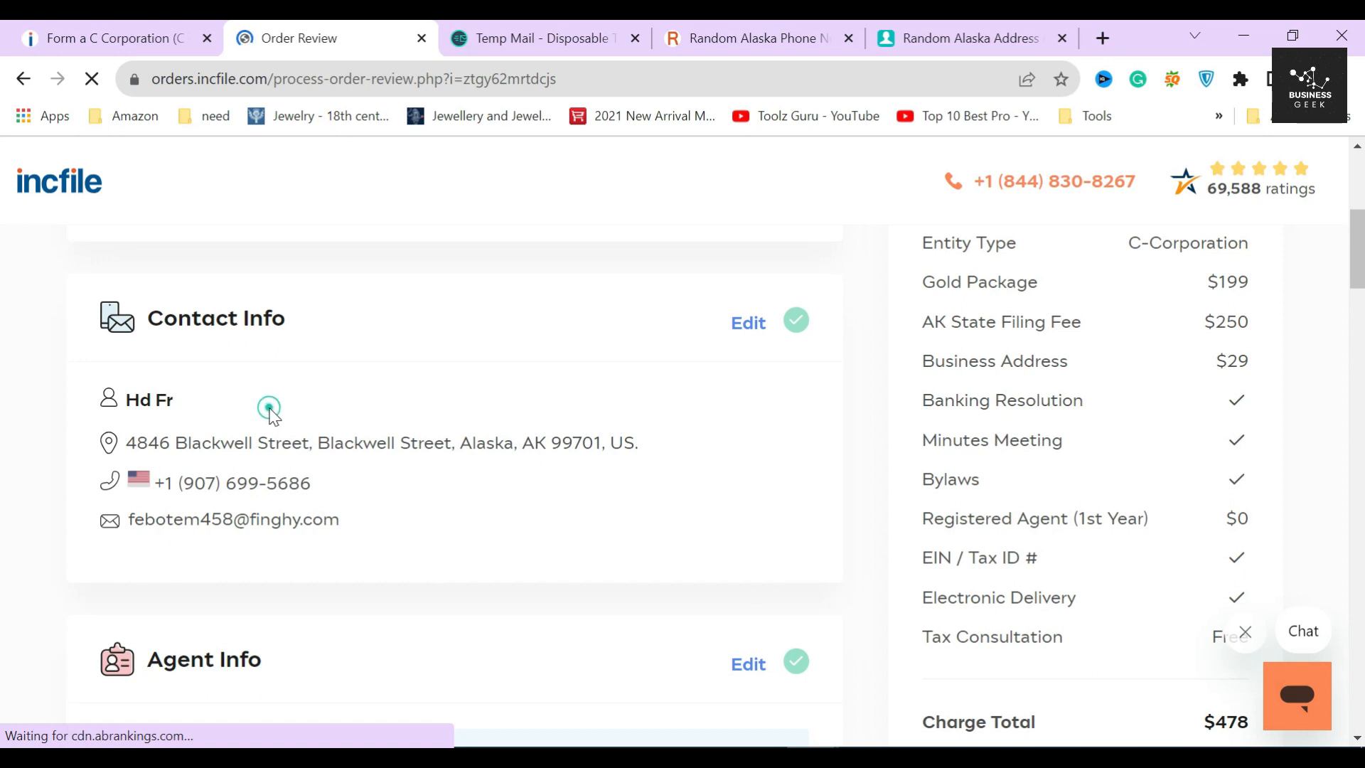
{"action": "scroll", "coordinate": [725, 475], "scroll_direction": "down", "scroll_amount": 3}
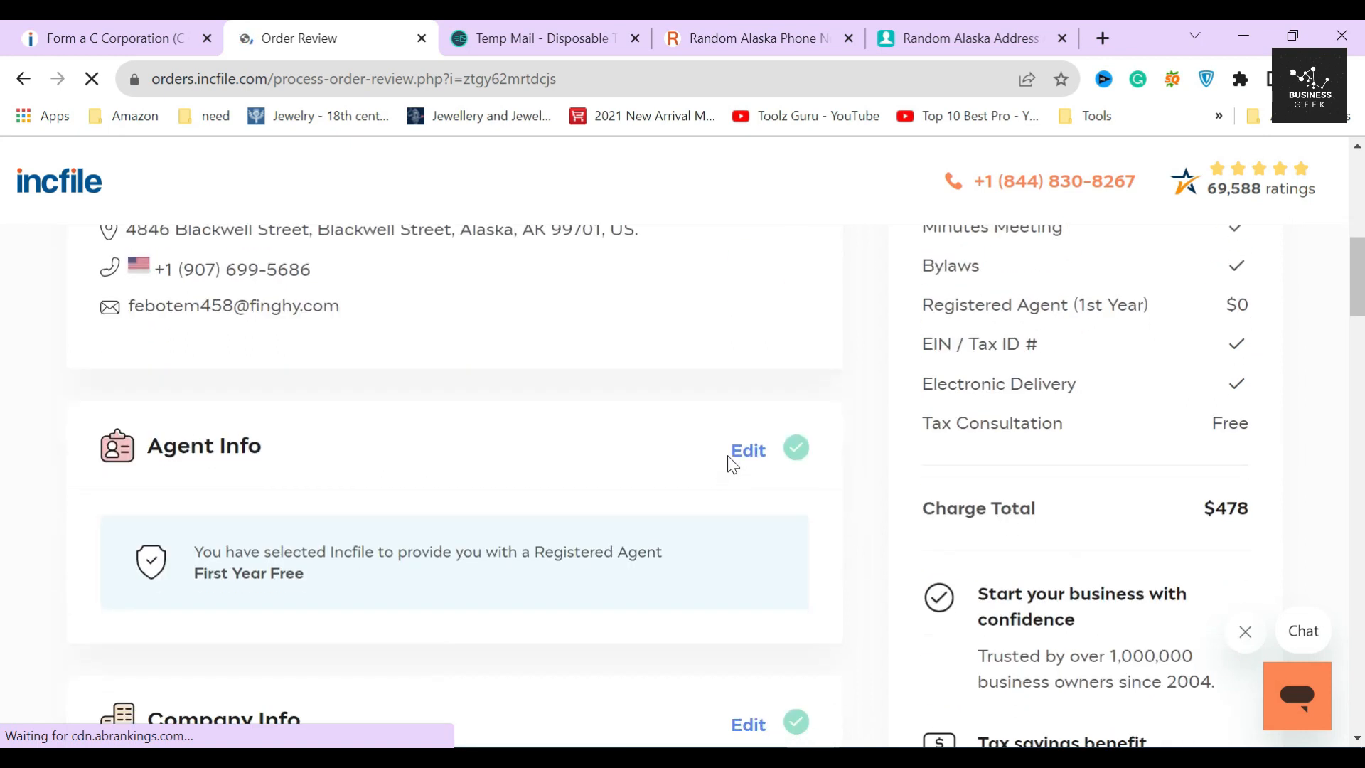
{"action": "scroll", "coordinate": [704, 448], "scroll_direction": "down", "scroll_amount": 5}
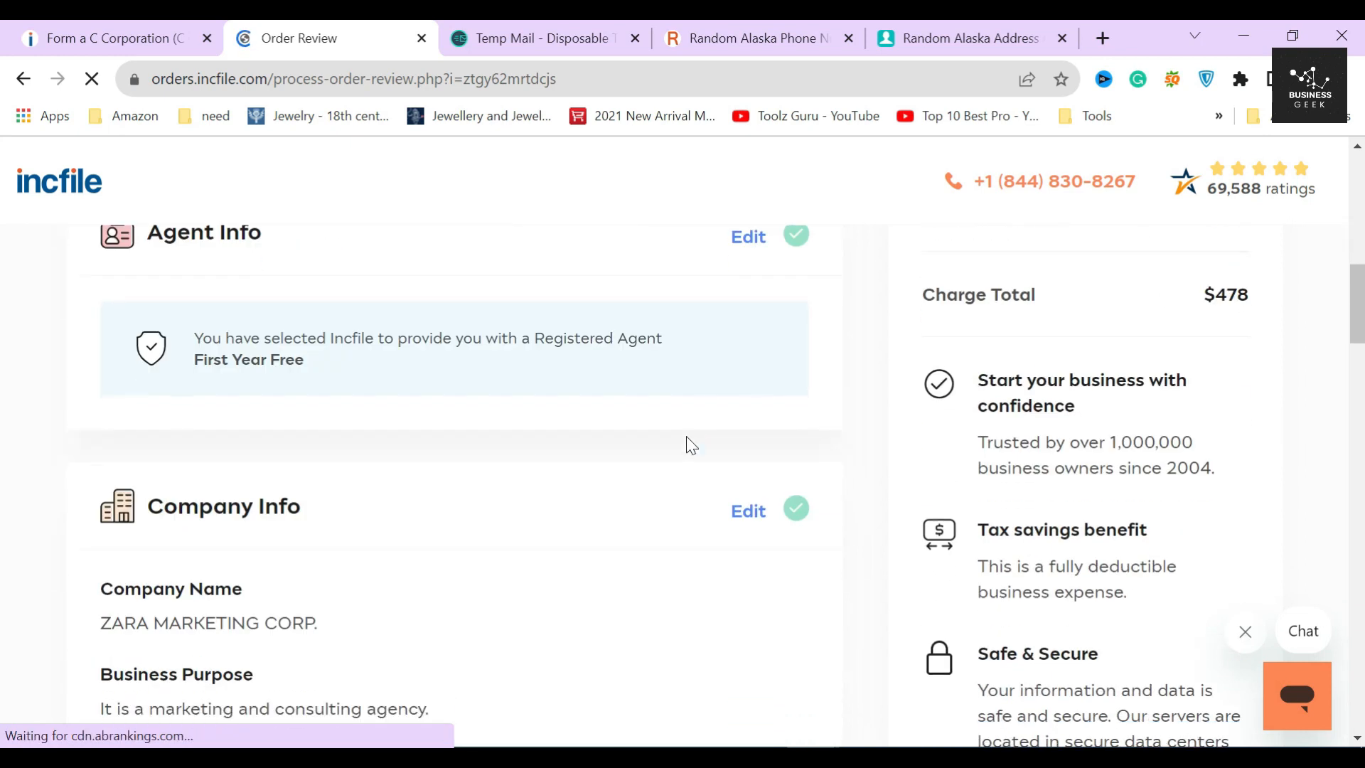
- Finish reviewing the remaining order sections and submit the order for payment
{"action": "left_click", "coordinate": [356, 403]}
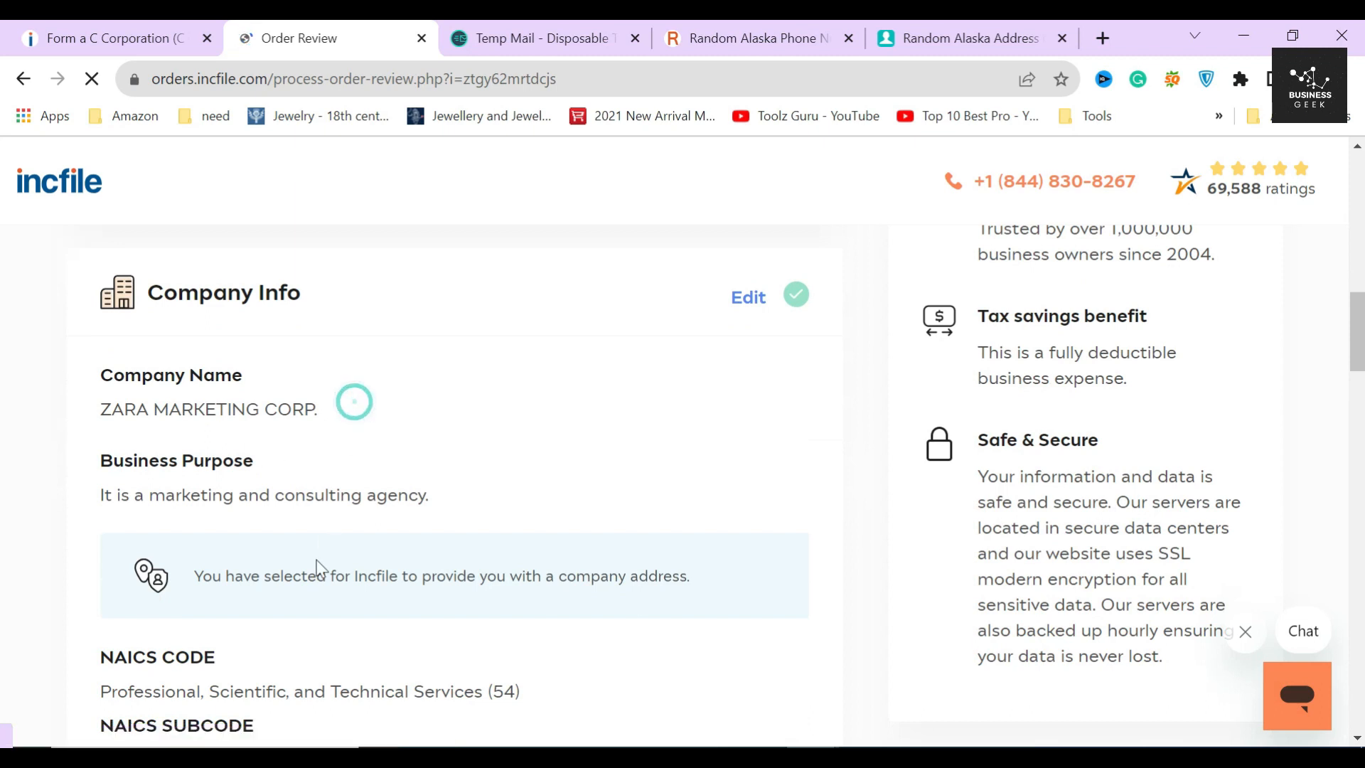
{"action": "scroll", "coordinate": [300, 624], "scroll_direction": "down", "scroll_amount": 6}
{"action": "left_click", "coordinate": [331, 386]}
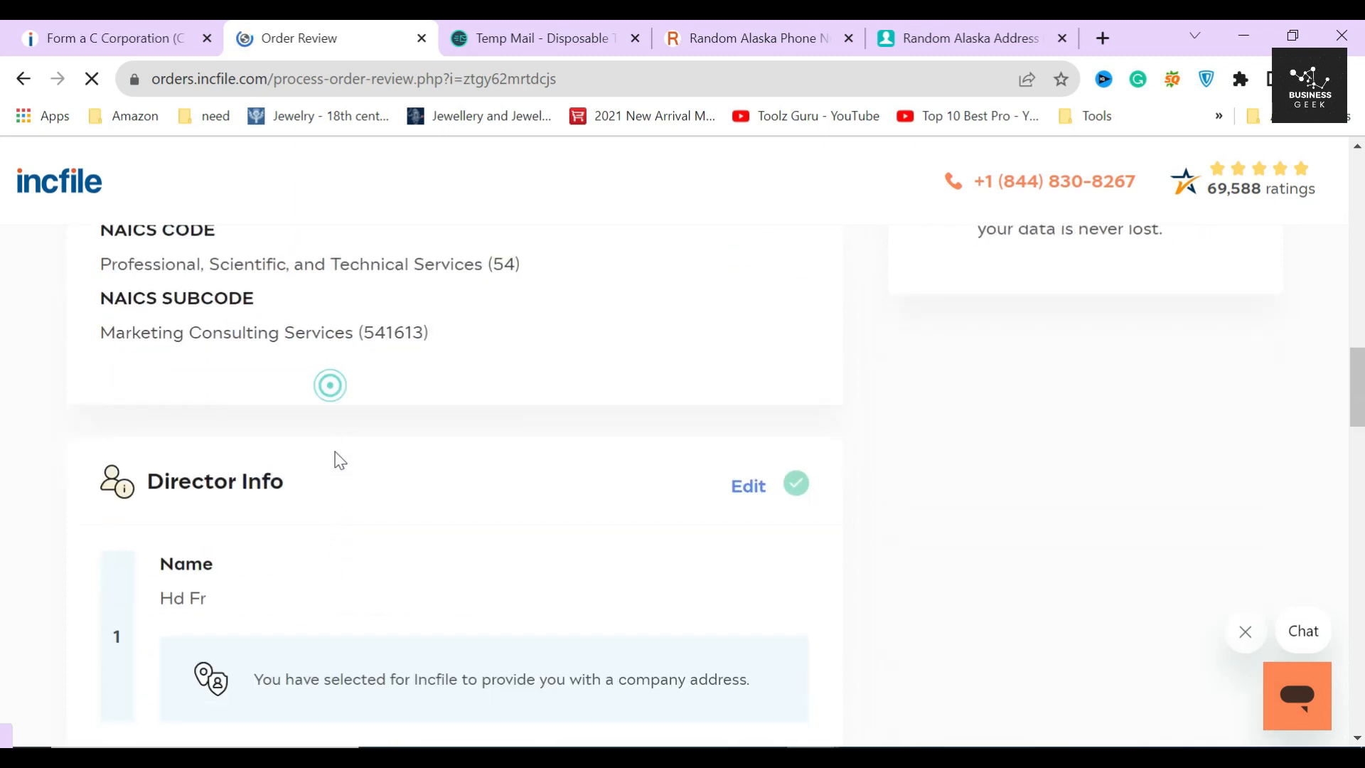
{"action": "scroll", "coordinate": [318, 587], "scroll_direction": "down", "scroll_amount": 6}
{"action": "left_click", "coordinate": [292, 496]}
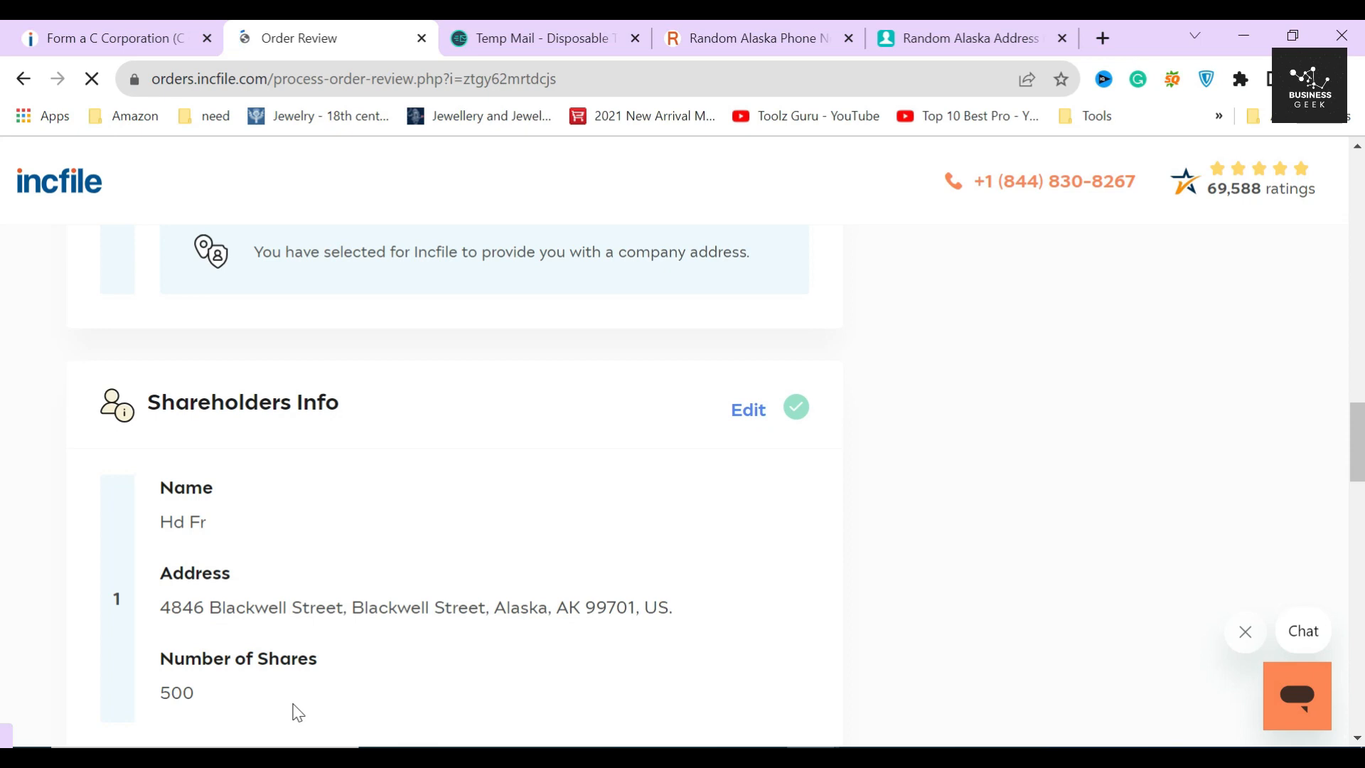
{"action": "scroll", "coordinate": [313, 668], "scroll_direction": "down", "scroll_amount": 5}
{"action": "scroll", "coordinate": [482, 547], "scroll_direction": "down", "scroll_amount": 12}
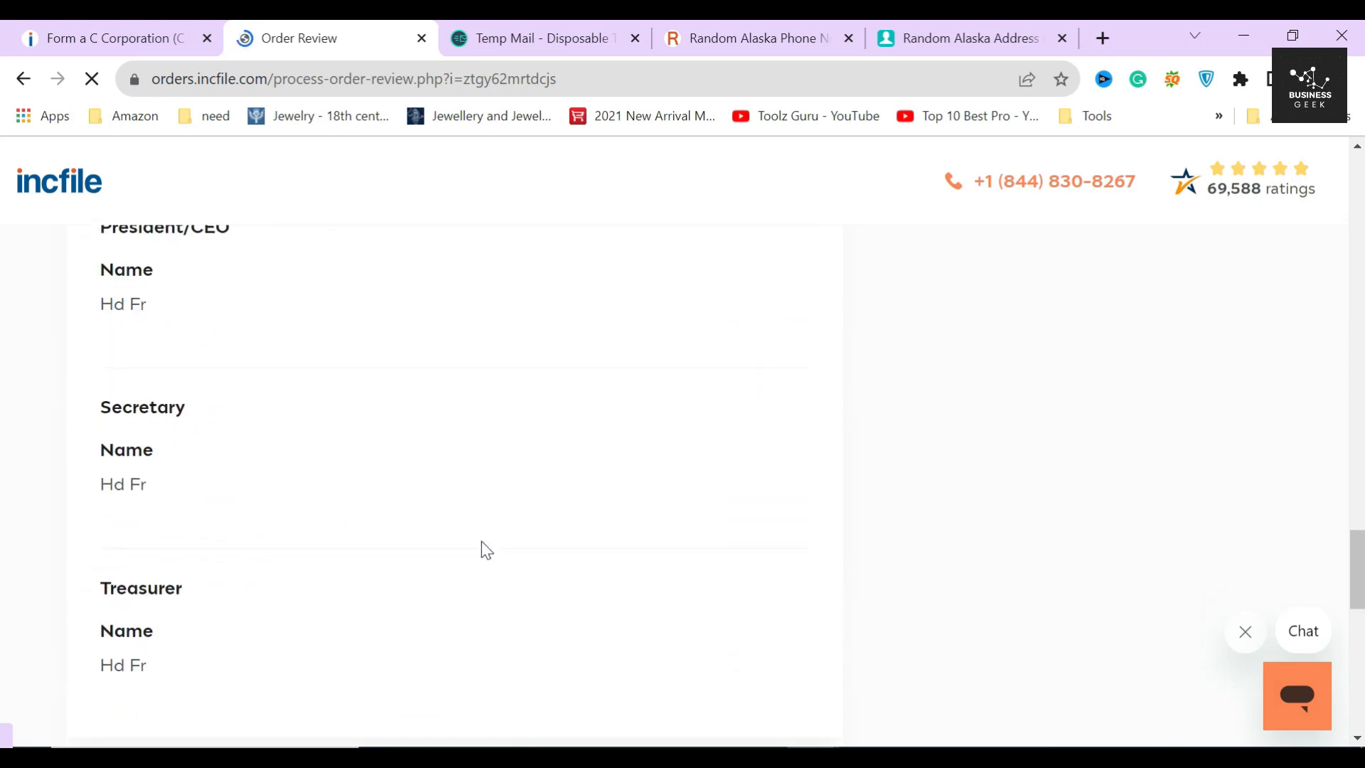
{"action": "left_click", "coordinate": [697, 621]}
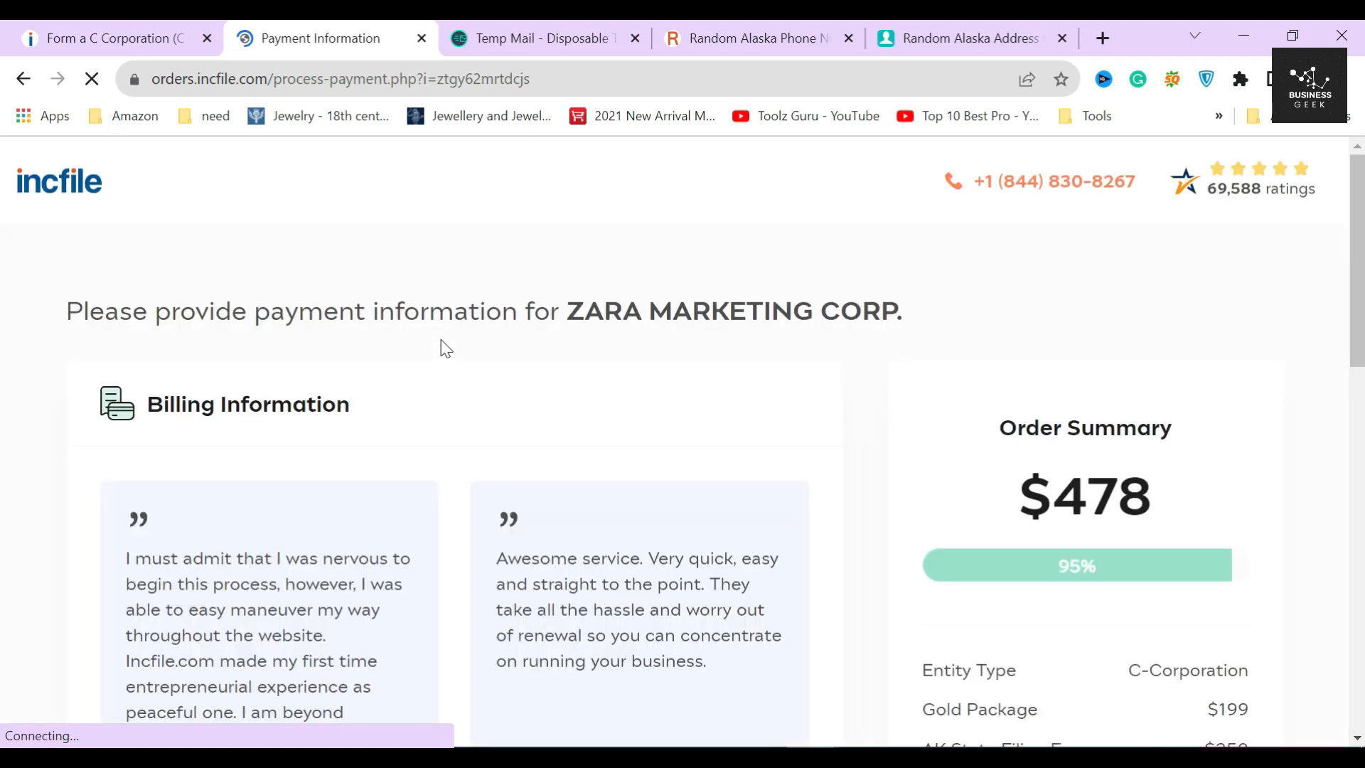
- Check the $478 order total and the Billing Information section
{"action": "left_click_drag", "start_coordinate": [1021, 517], "coordinate": [1156, 502]}
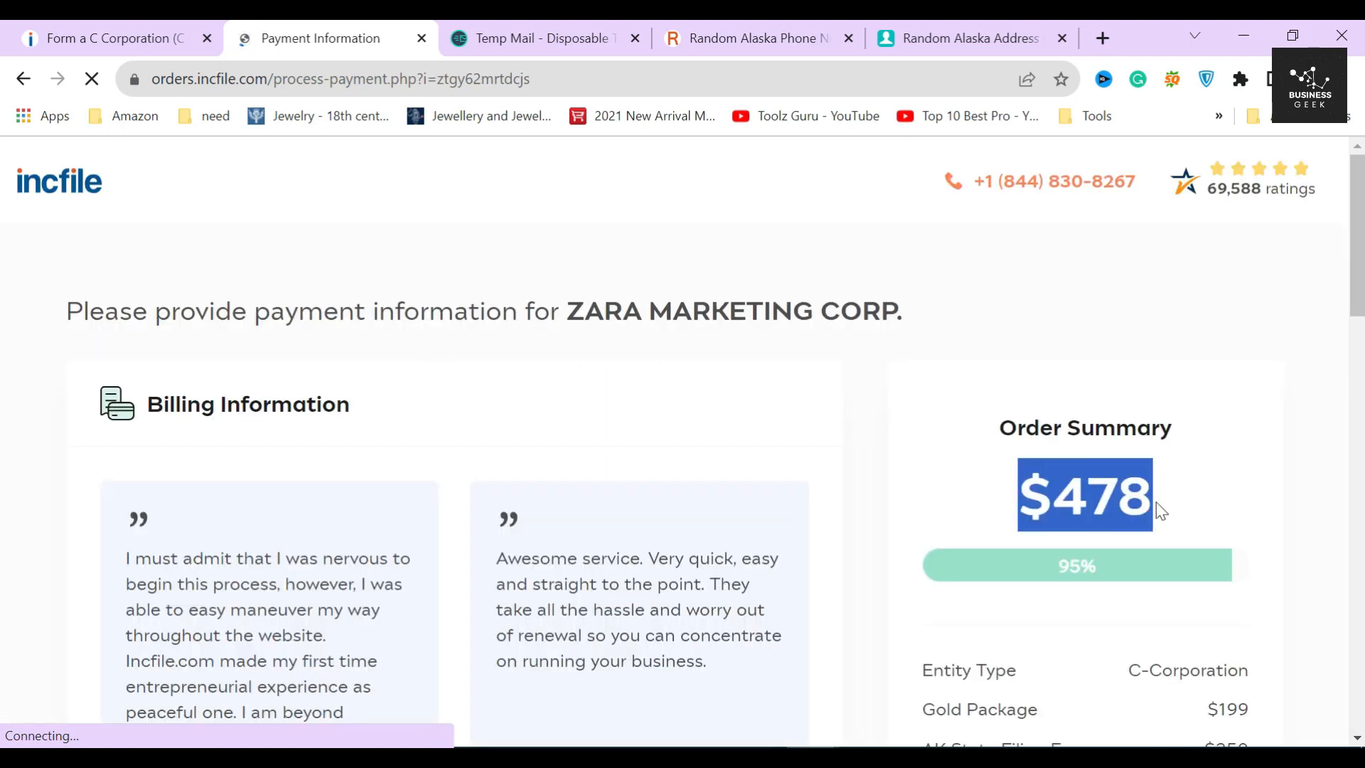
{"action": "left_click", "coordinate": [993, 494]}
{"action": "left_click_drag", "start_coordinate": [171, 406], "coordinate": [356, 417]}
{"action": "left_click", "coordinate": [382, 404]}
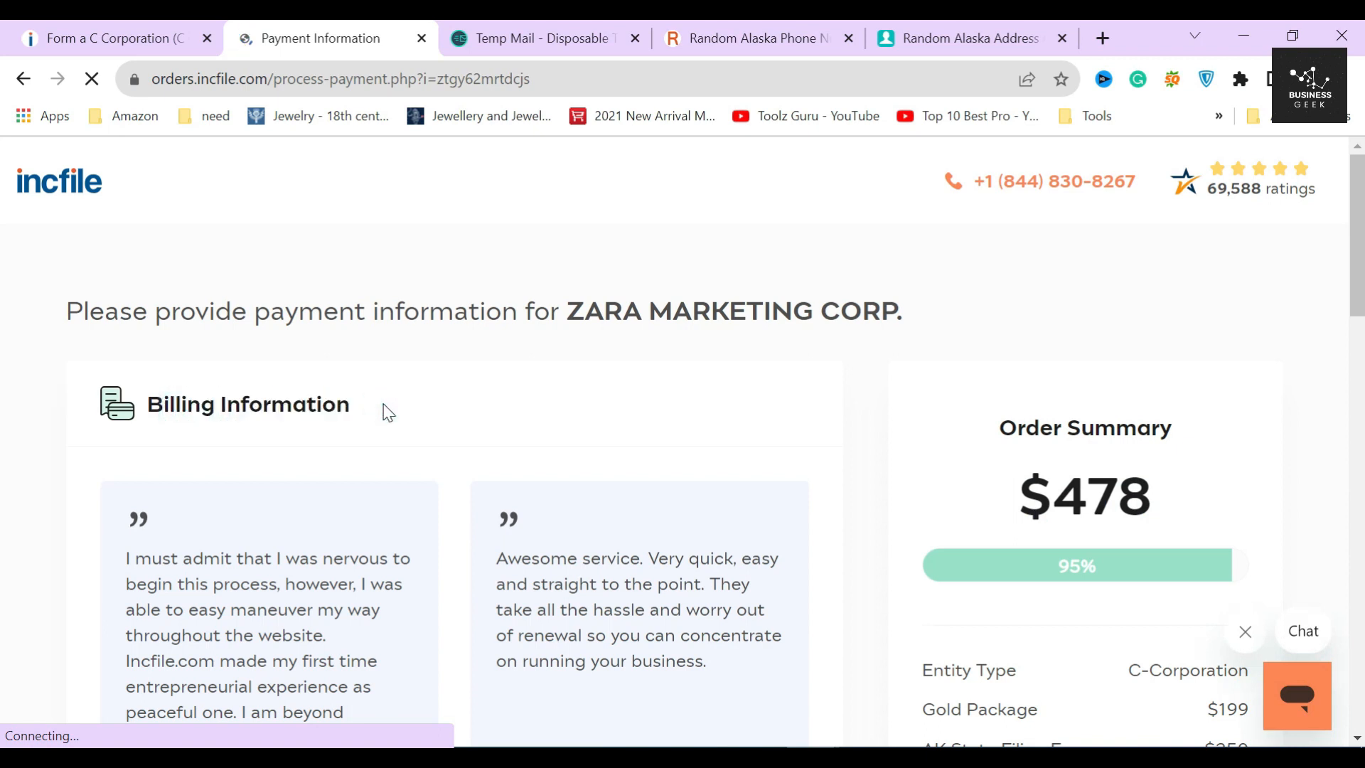
{"action": "scroll", "coordinate": [387, 412], "scroll_direction": "down", "scroll_amount": 5}
{"action": "scroll", "coordinate": [388, 413], "scroll_direction": "down", "scroll_amount": 3}
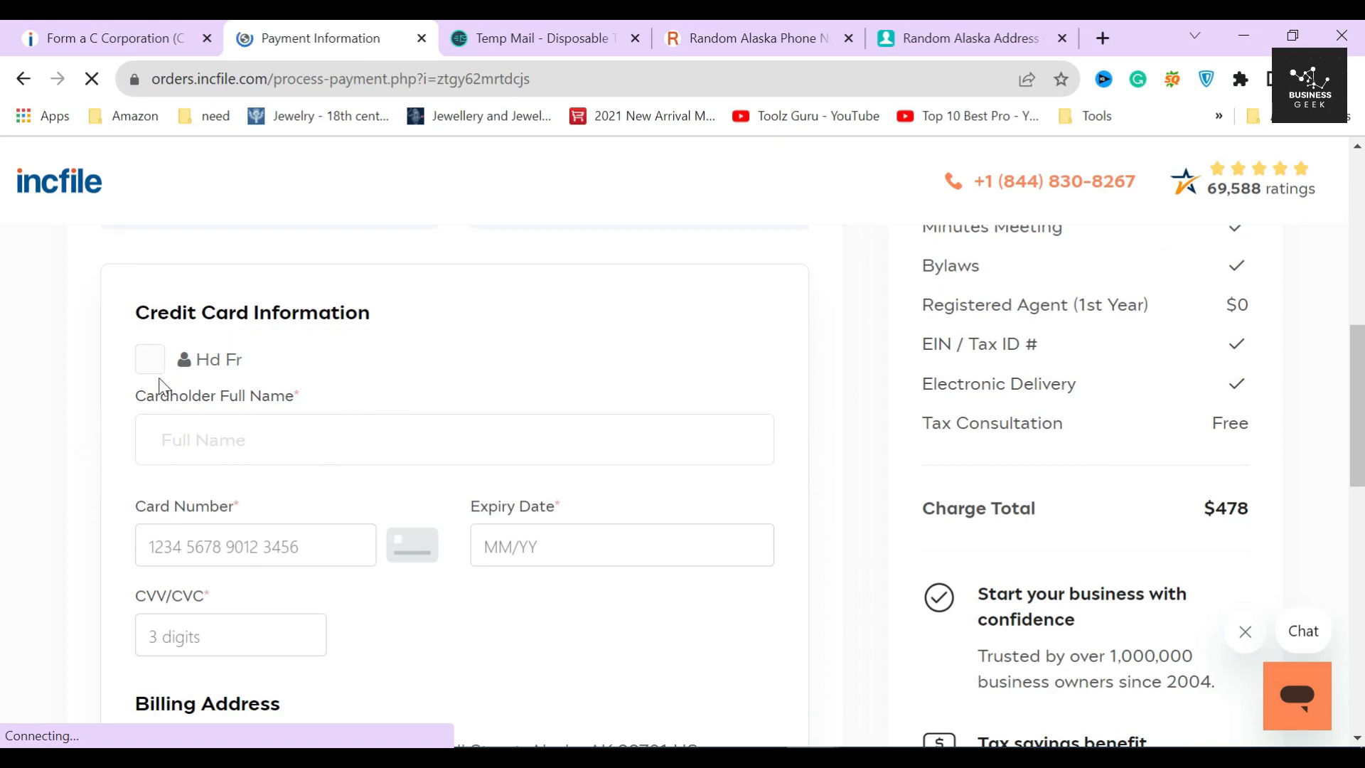
- Fill the cardholder name from the saved contact and recheck the $478 total
{"action": "left_click", "coordinate": [149, 359]}
{"action": "scroll", "coordinate": [273, 501], "scroll_direction": "down", "scroll_amount": 3}
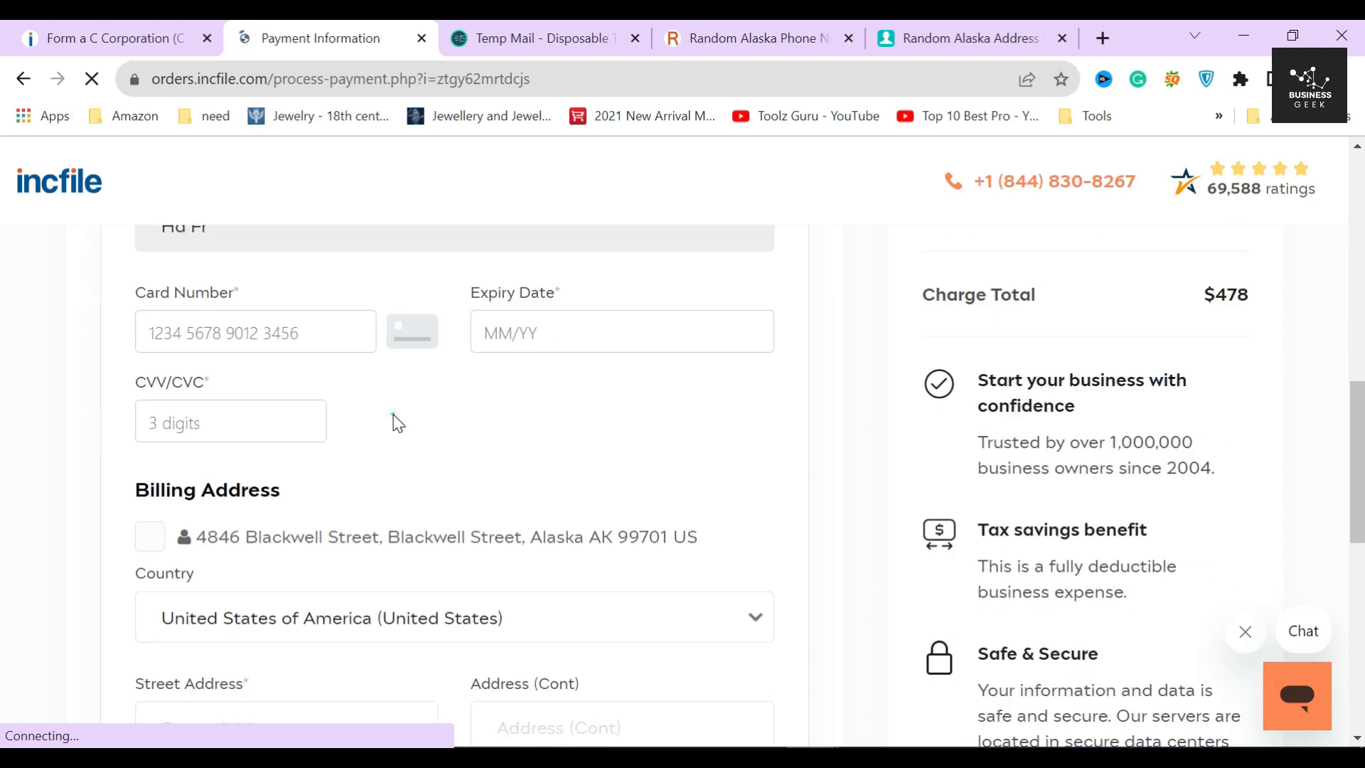
{"action": "scroll", "coordinate": [410, 452], "scroll_direction": "down", "scroll_amount": 5}
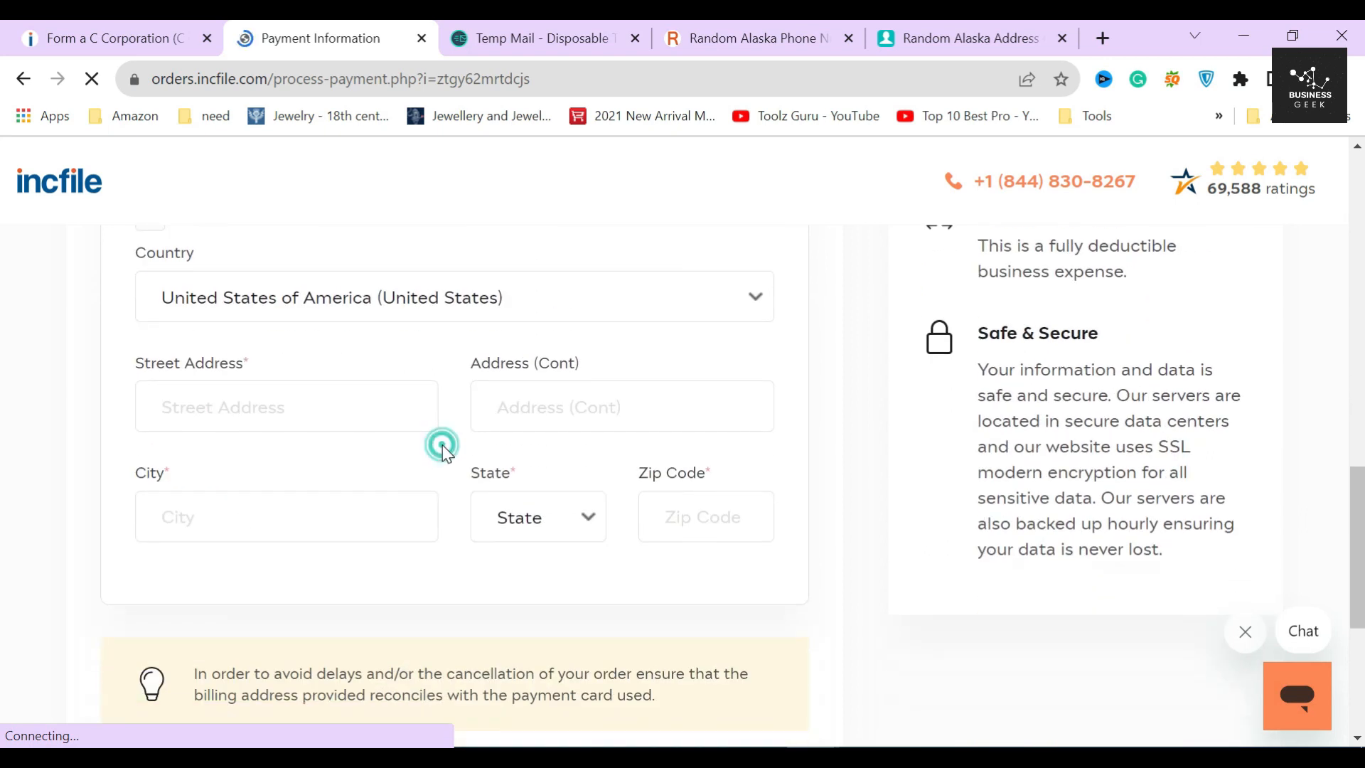
{"action": "scroll", "coordinate": [447, 454], "scroll_direction": "up", "scroll_amount": 10}
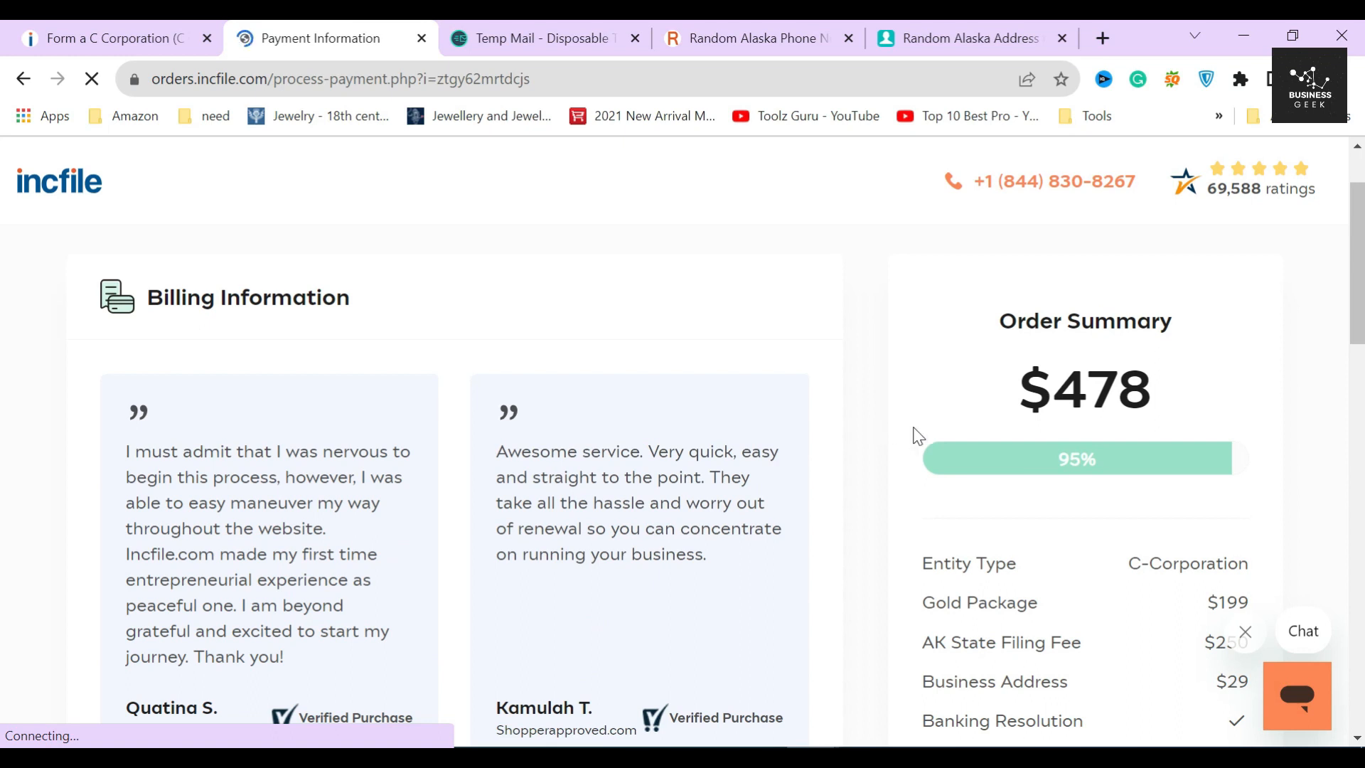
{"action": "left_click_drag", "start_coordinate": [1020, 387], "coordinate": [1156, 404]}
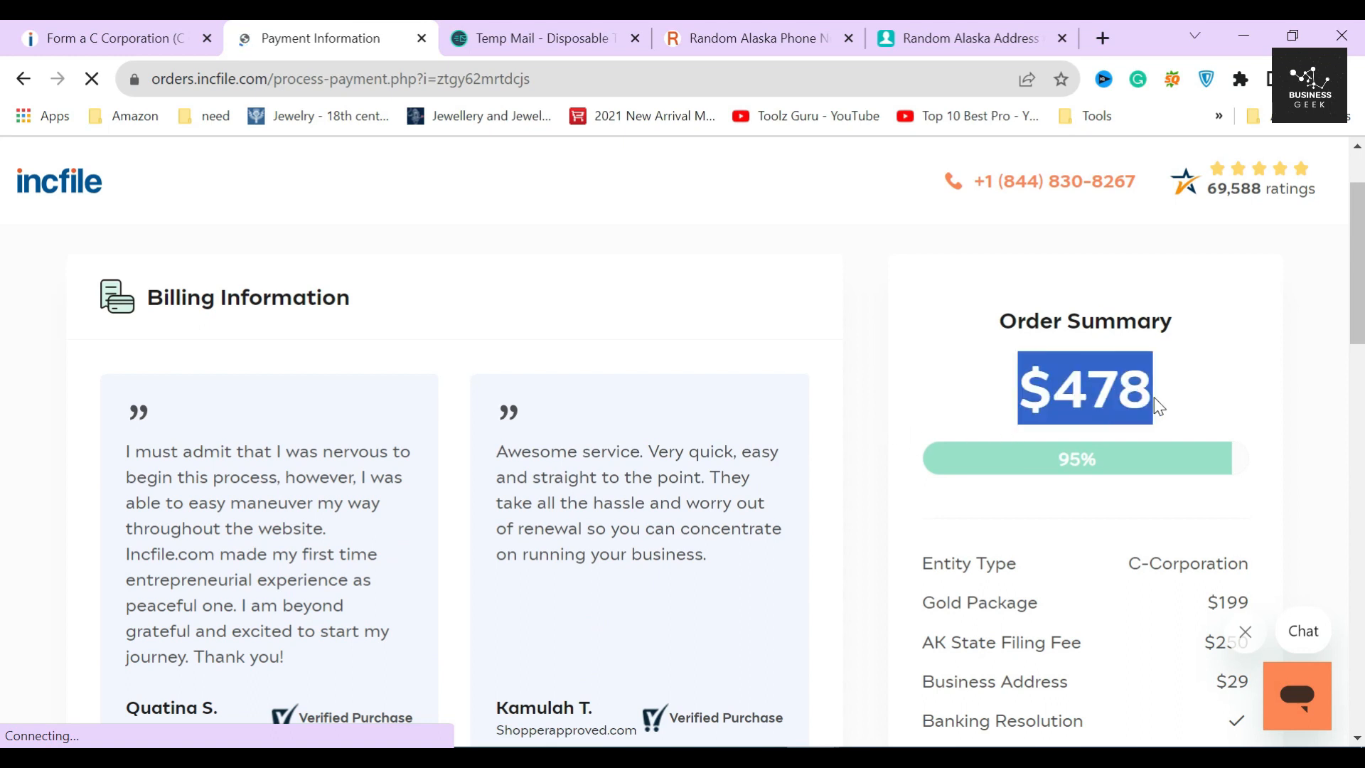